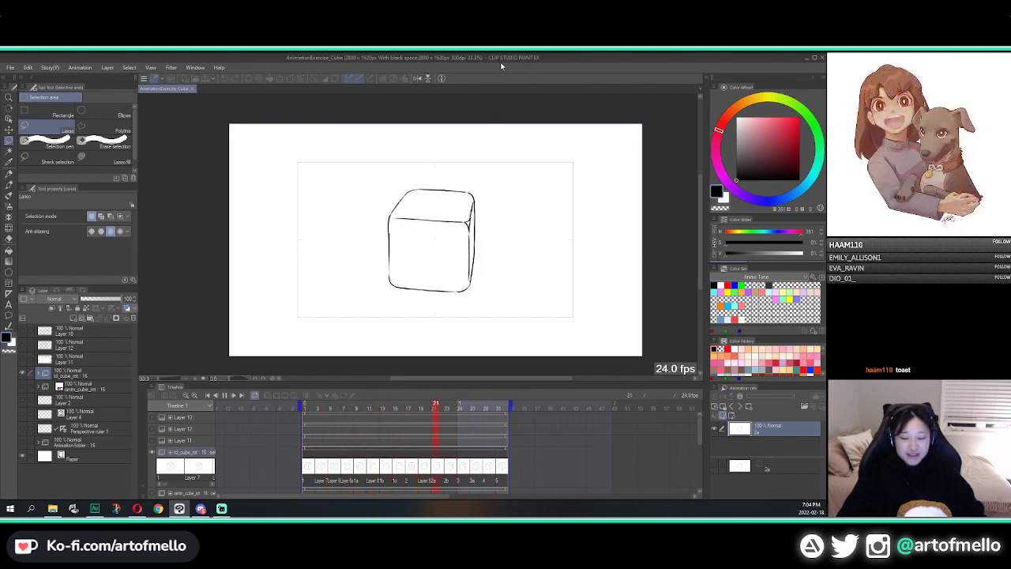
Return the cube rotation line animation to frame 1 and play it back
key(space)
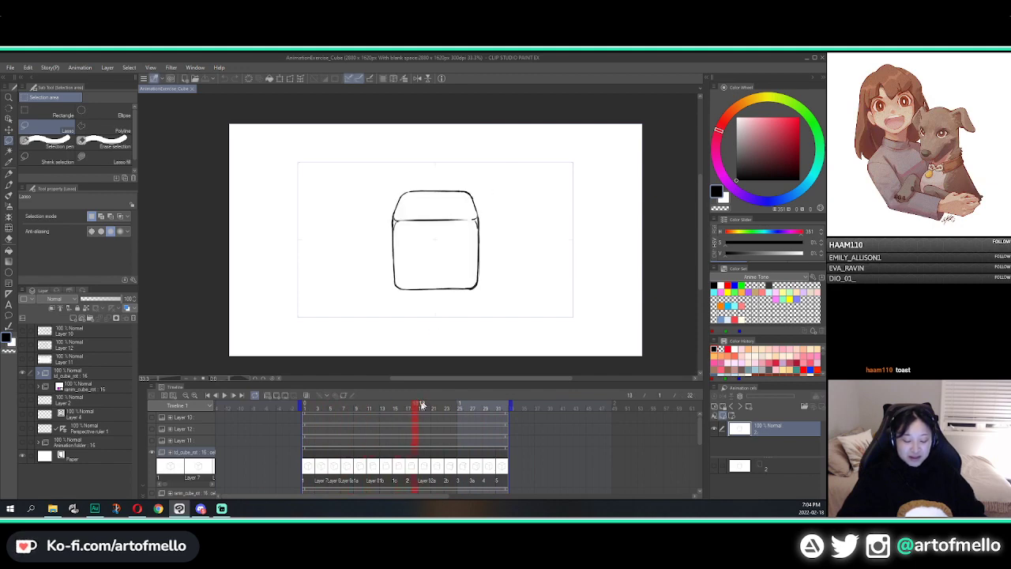
mouse_move(381, 414)
mouse_down()
mouse_move(307, 412)
mouse_move(504, 422)
mouse_move(302, 421)
mouse_up()
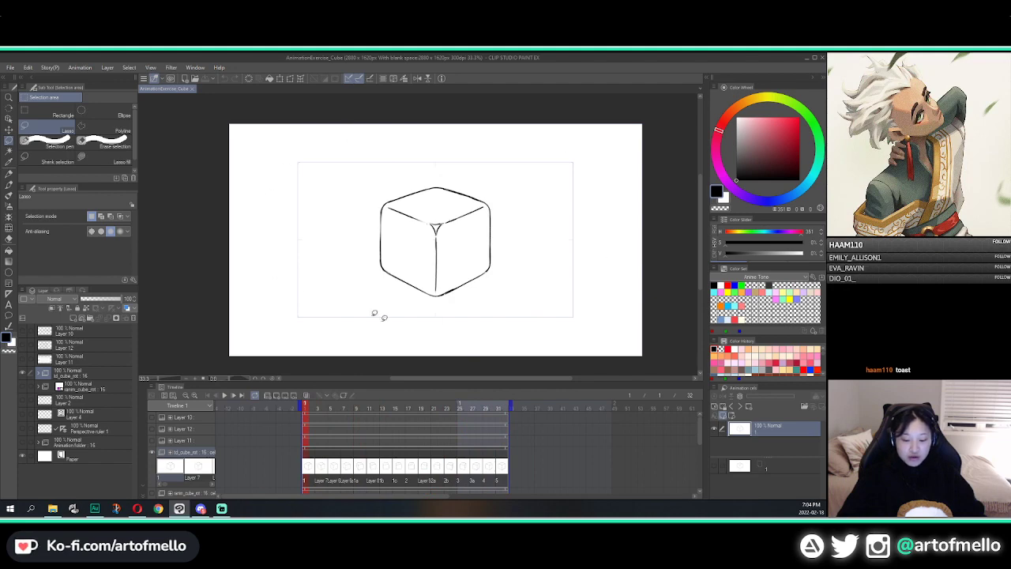
key(space)
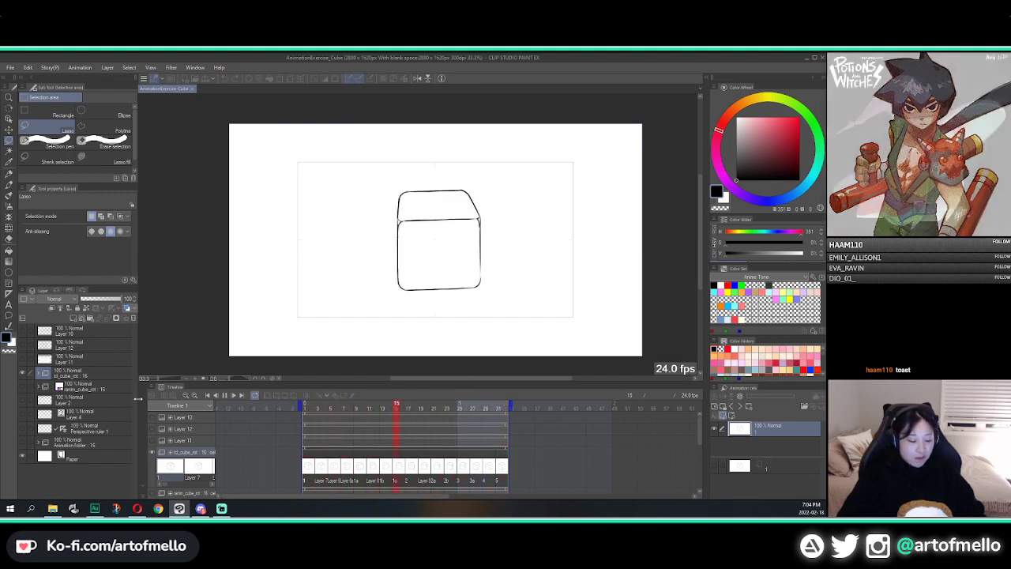
Show the Perspective ruler 1 layer and inspect its grid against the cube line art, finishing on frame 1
click(24, 430)
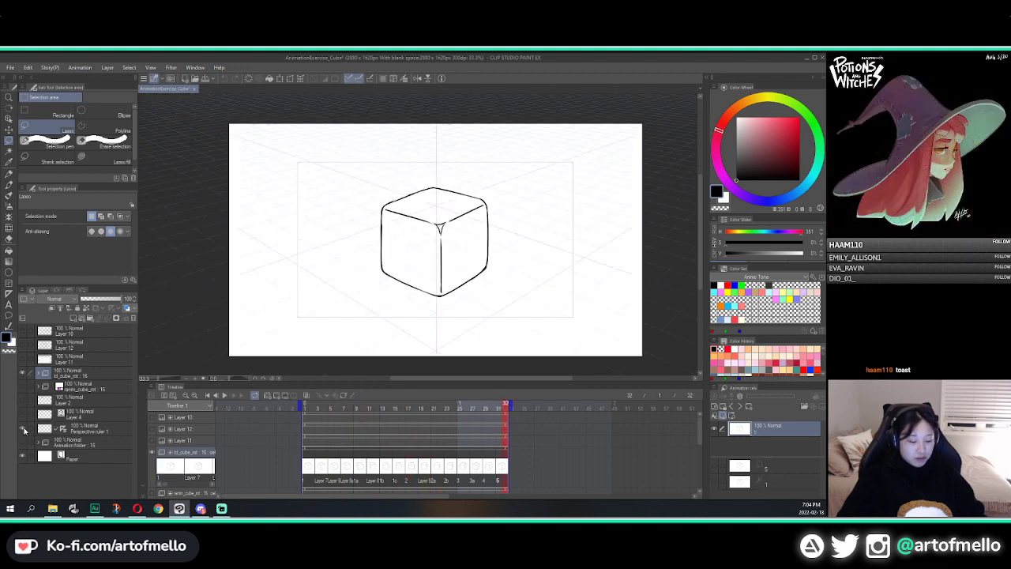
click(45, 429)
scroll(389, 185, down, 3)
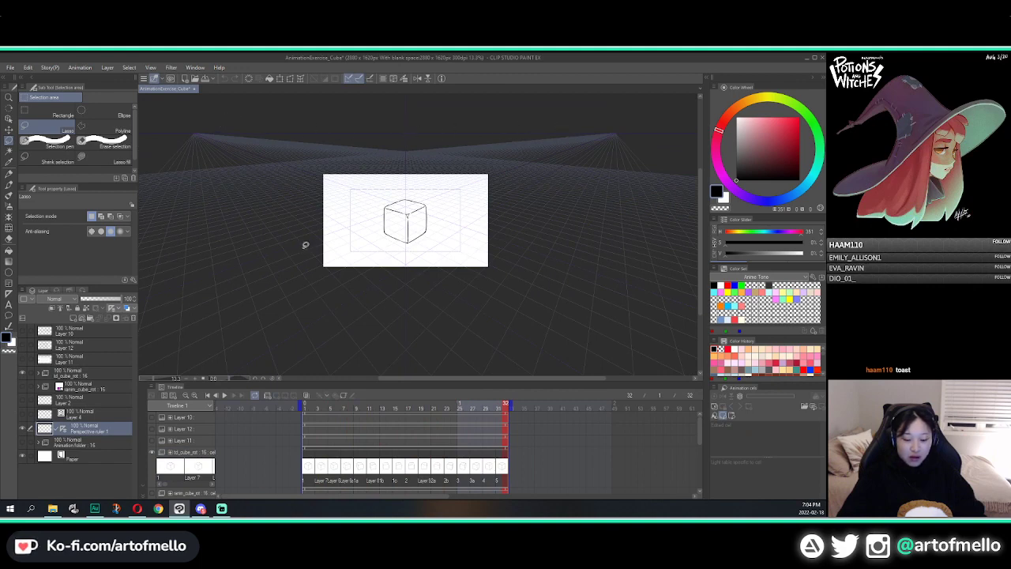
scroll(436, 209, up, 2)
scroll(436, 209, up, 3)
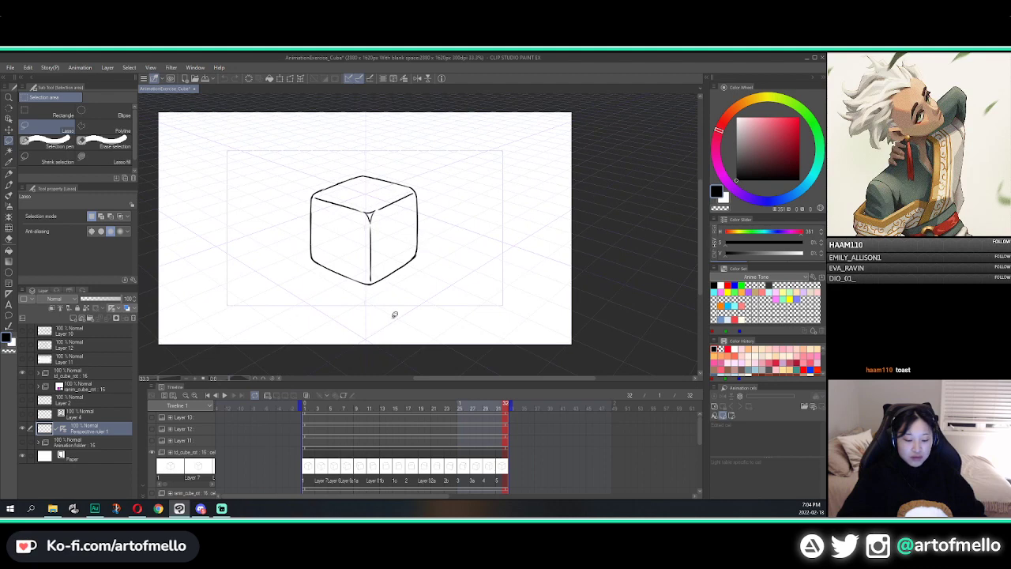
scroll(402, 315, up, 2)
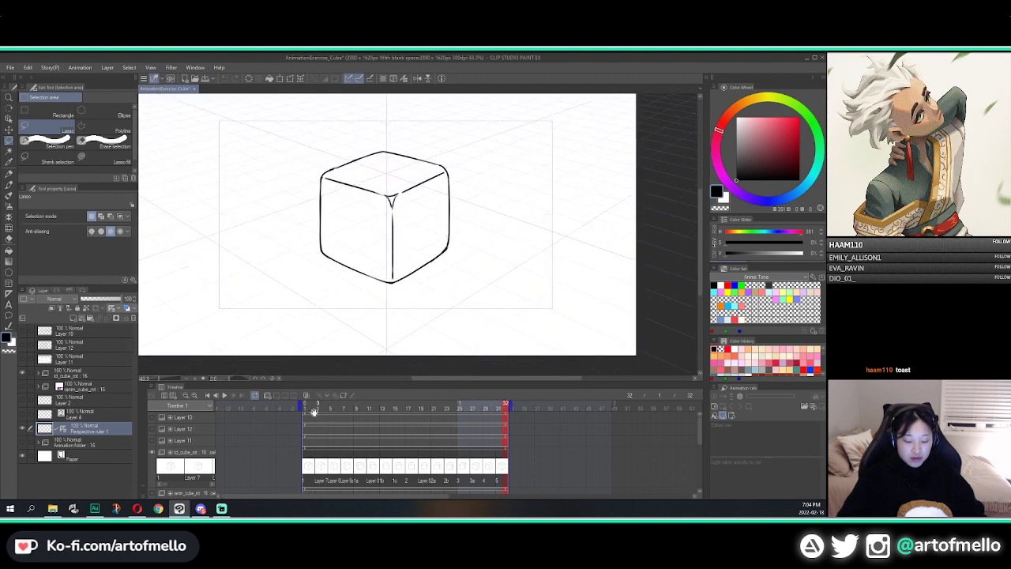
drag(314, 411, 305, 412)
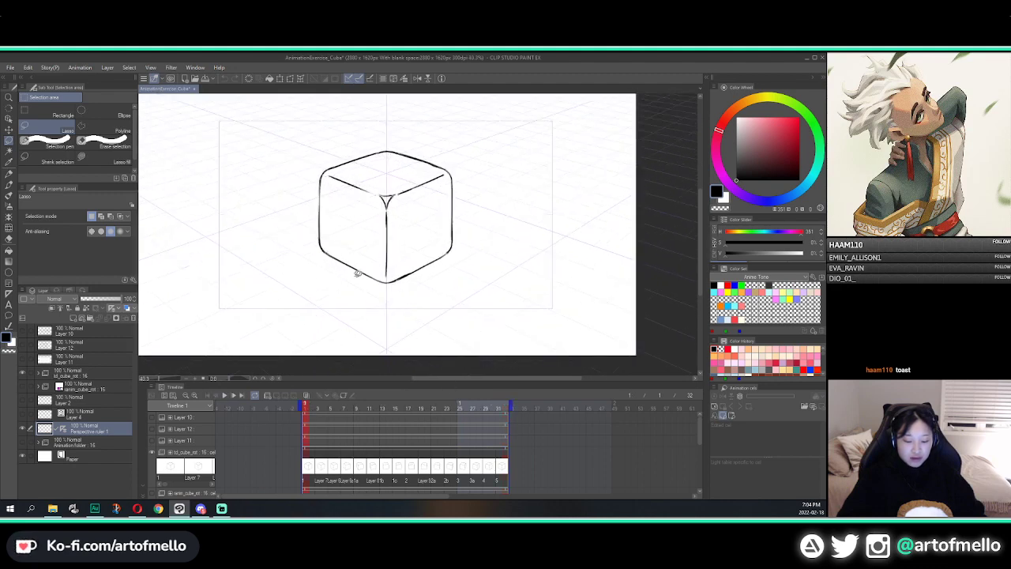
mouse_move(316, 409)
mouse_down()
mouse_move(373, 407)
mouse_move(305, 407)
mouse_up()
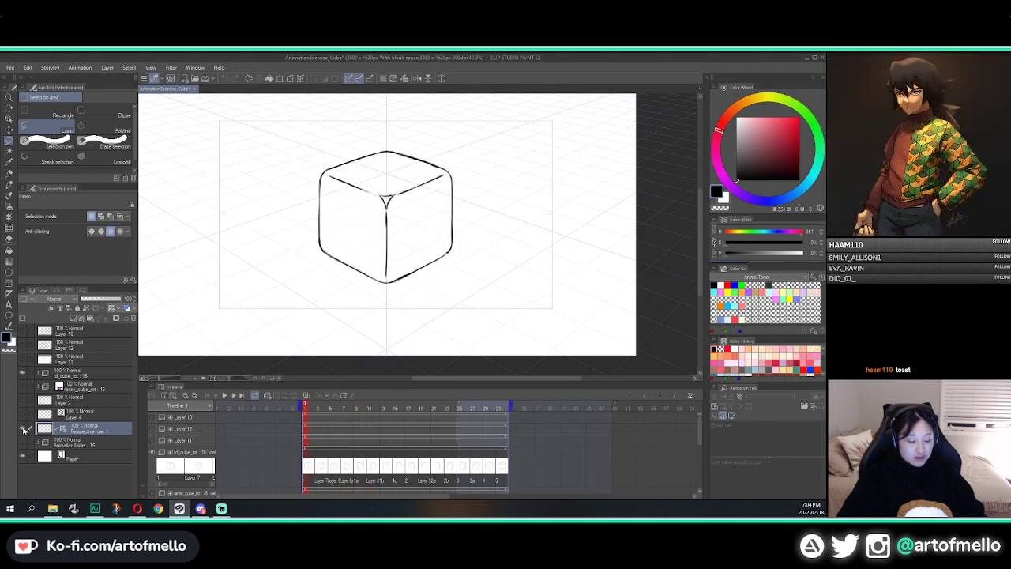
Show the rough purple cube animation folder in place of the clean line art and play it back
click(22, 388)
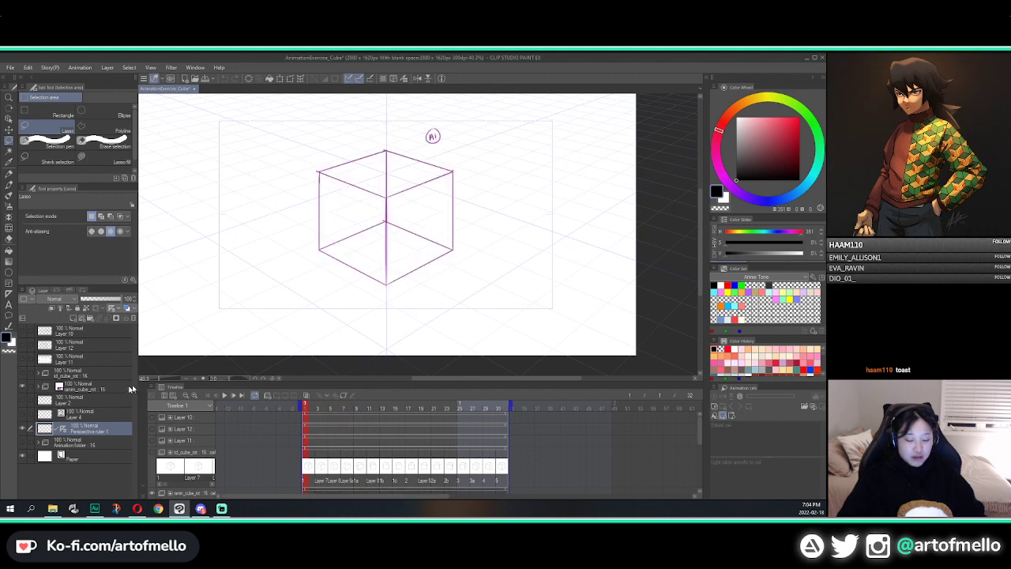
key(space)
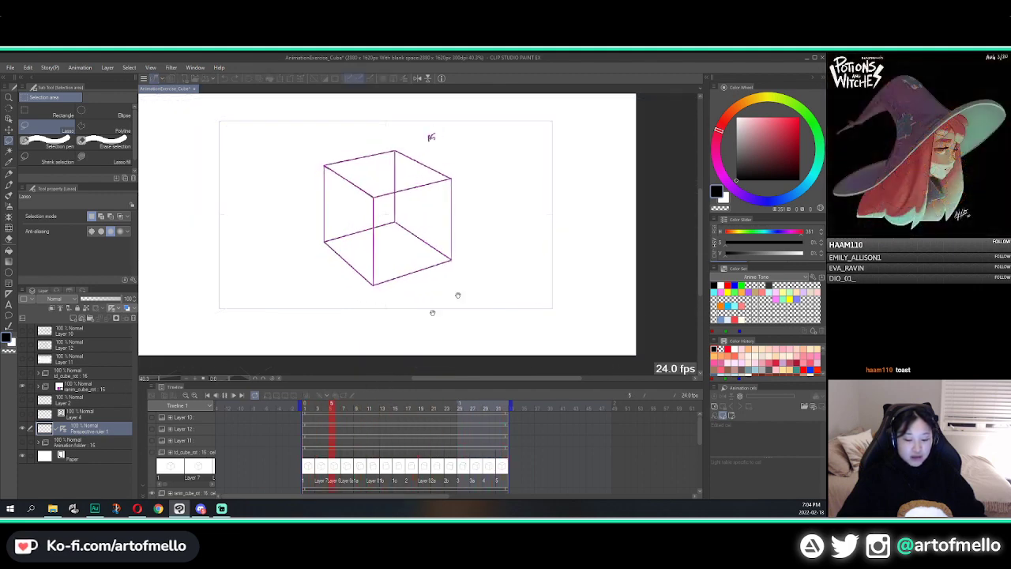
scroll(448, 213, down, 2)
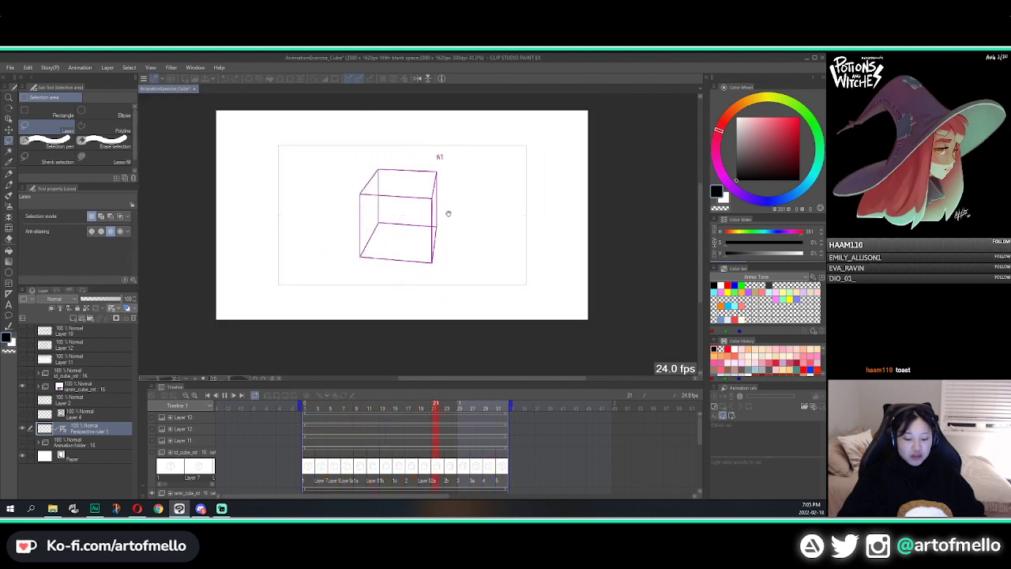
drag(463, 176, 462, 213)
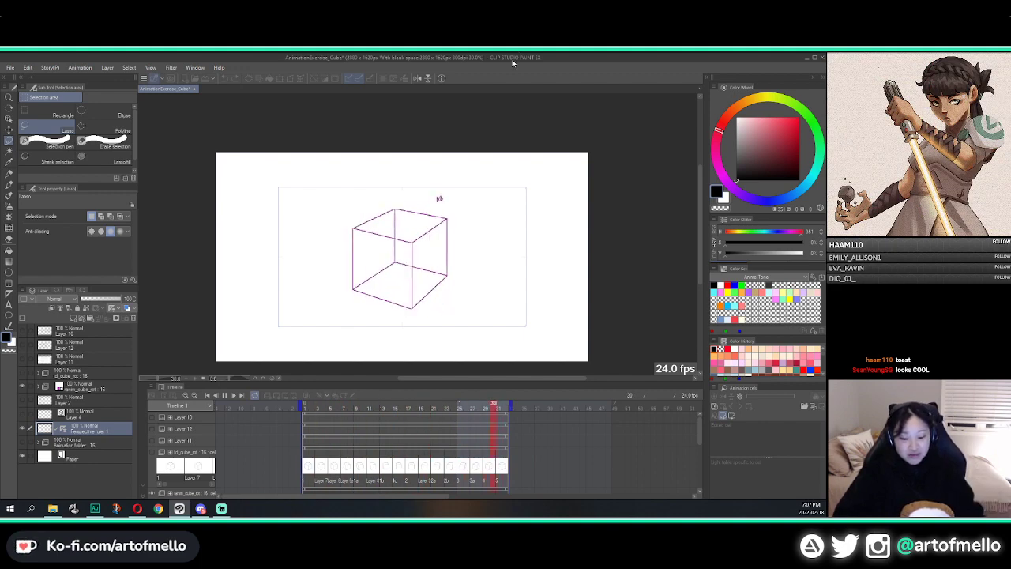
Stop playback and scrub through the rough cube rotation over the perspective grid, finishing on frame 1
key(Return)
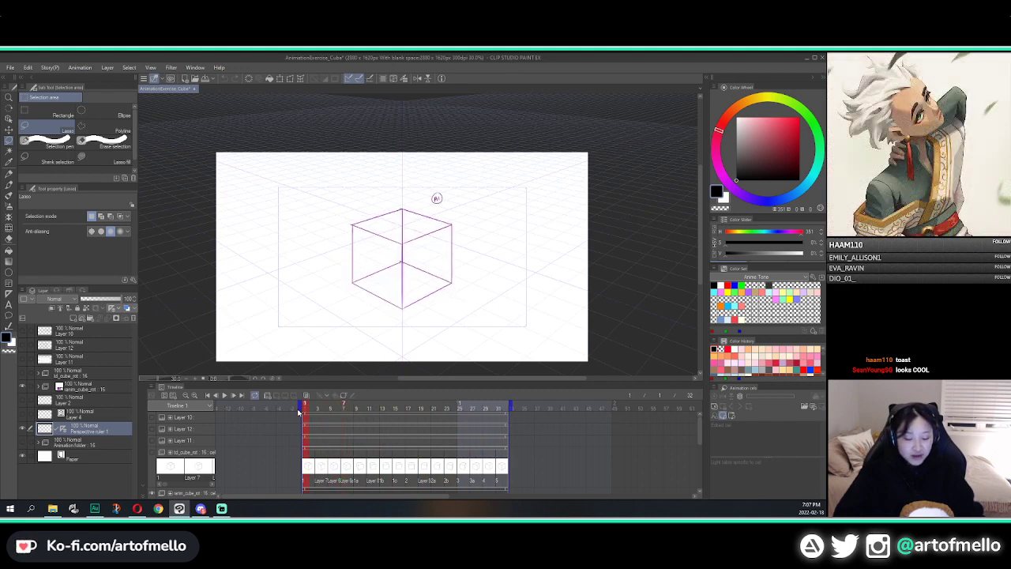
drag(387, 408, 285, 412)
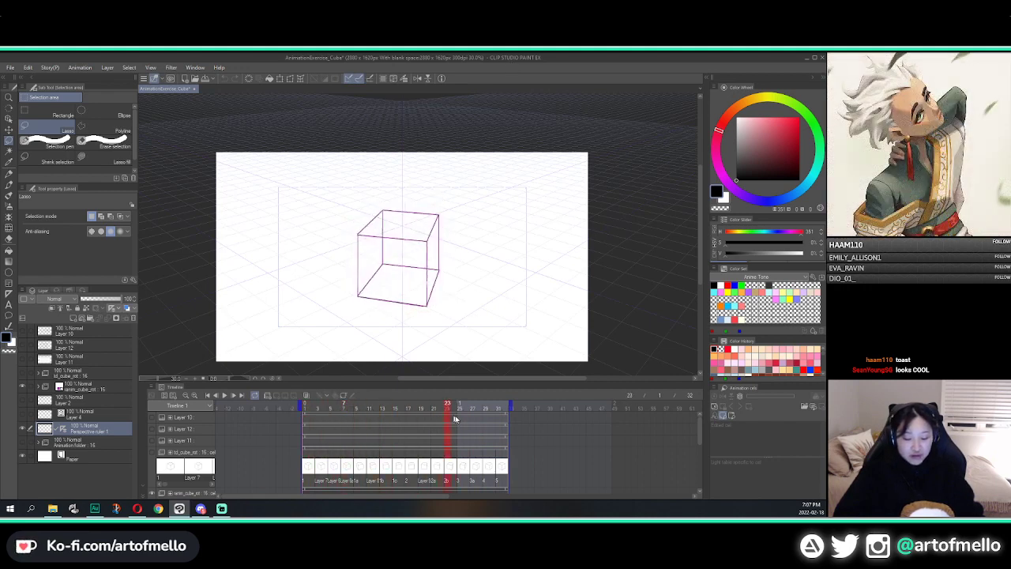
drag(455, 419, 486, 421)
mouse_move(322, 416)
mouse_down()
mouse_move(517, 429)
mouse_move(301, 427)
mouse_up()
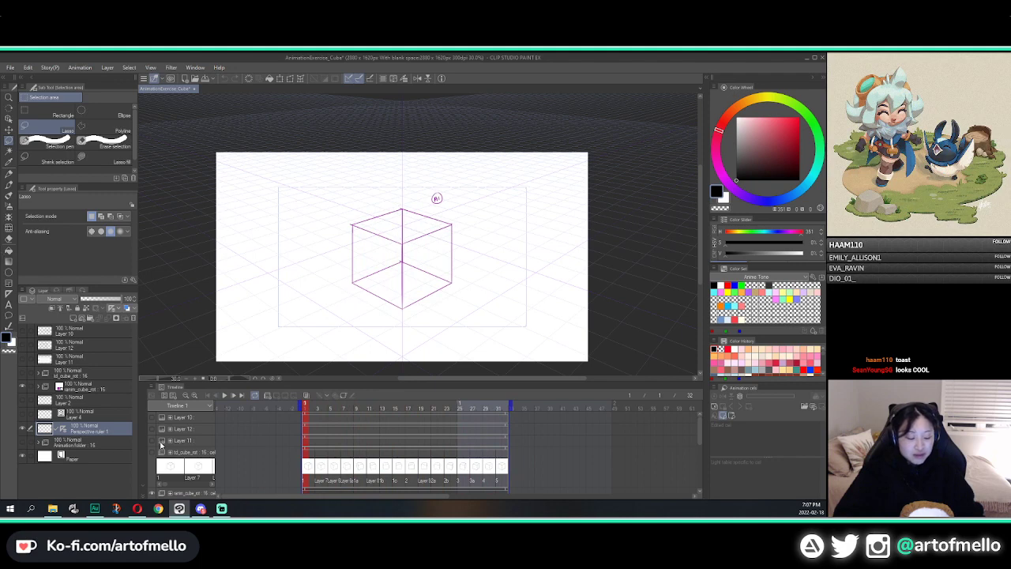
Show the clean cube line art over the rough, lower the rough folder's opacity to 37%, and hide the perspective ruler layer
click(23, 386)
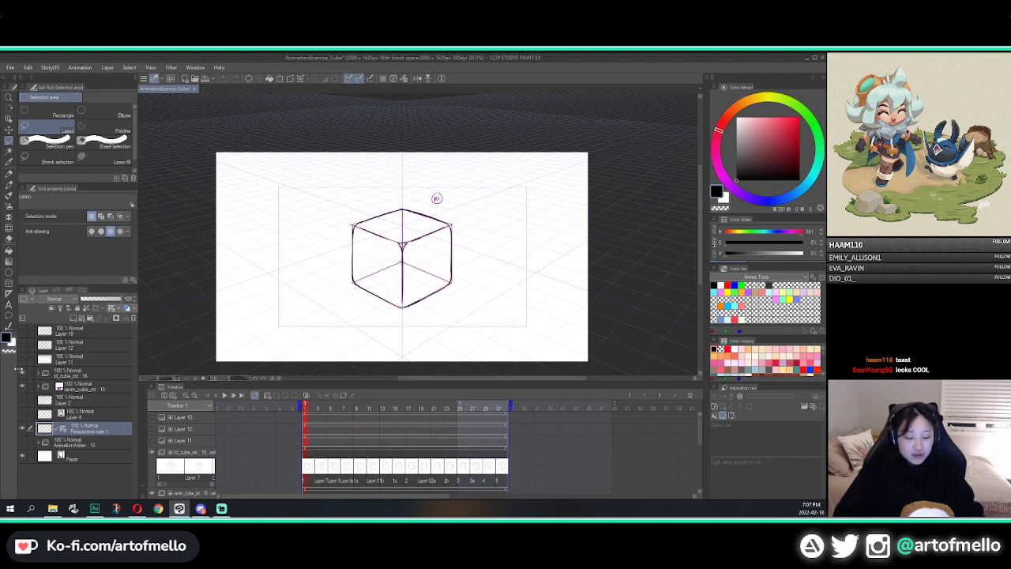
click(89, 390)
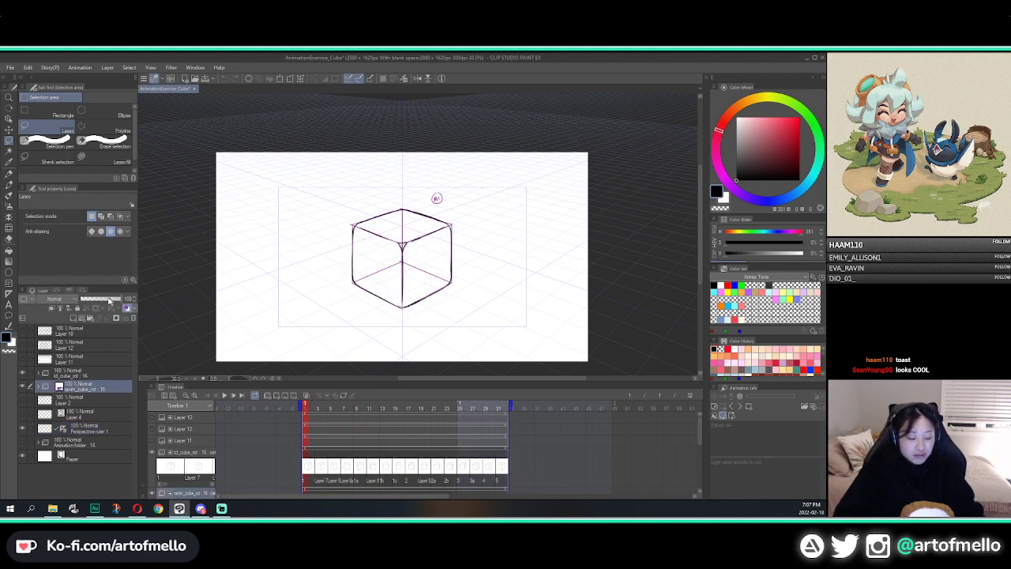
click(96, 299)
click(23, 428)
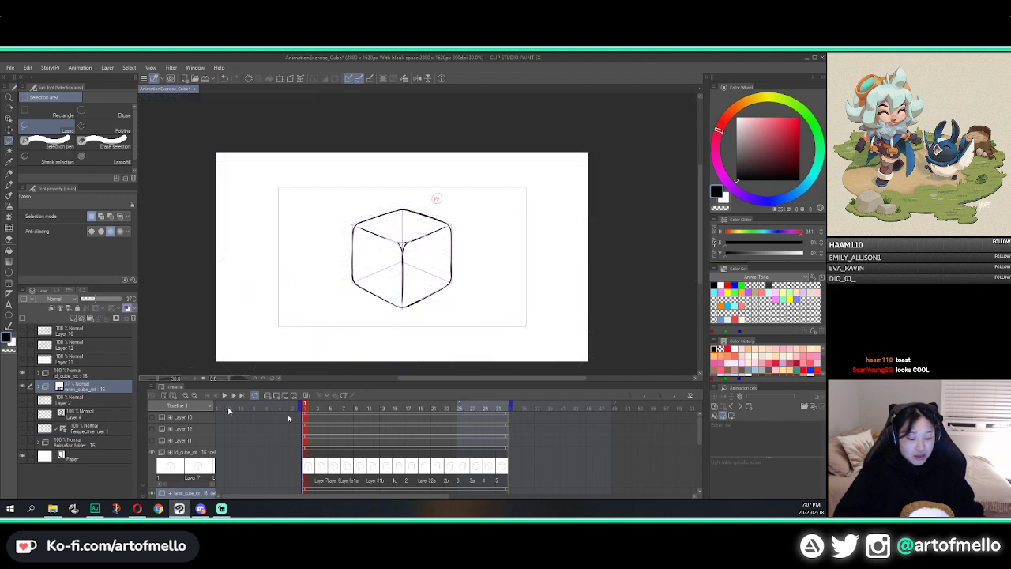
Scrub through the timeline, then review playback of the clean cube line animation with the rough folder hidden
drag(307, 408, 511, 406)
key(Home)
key(Right)
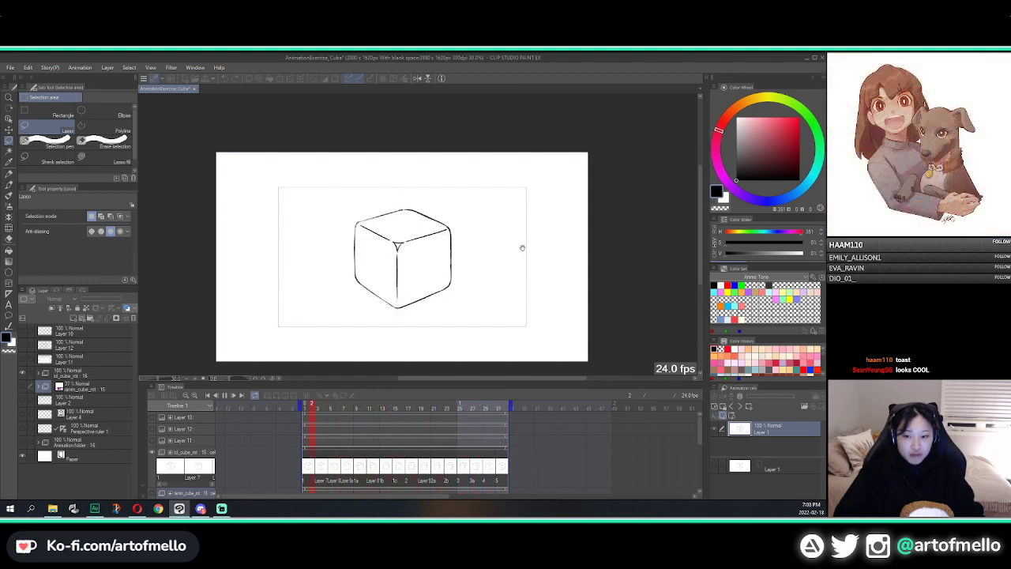
key(space)
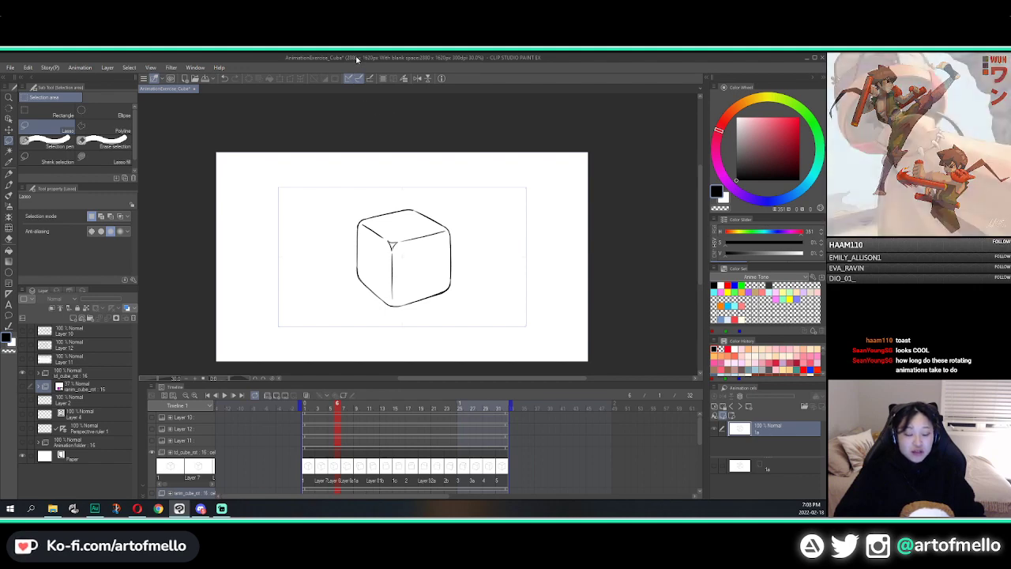
Replay the clean cube line animation and compare its early frames, finishing on frame 1
key(space)
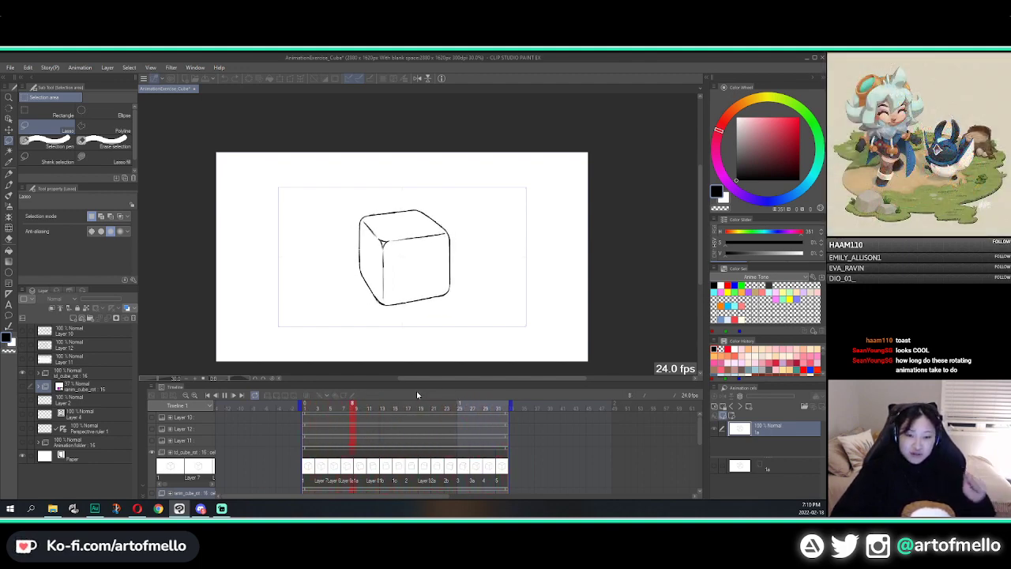
key(space)
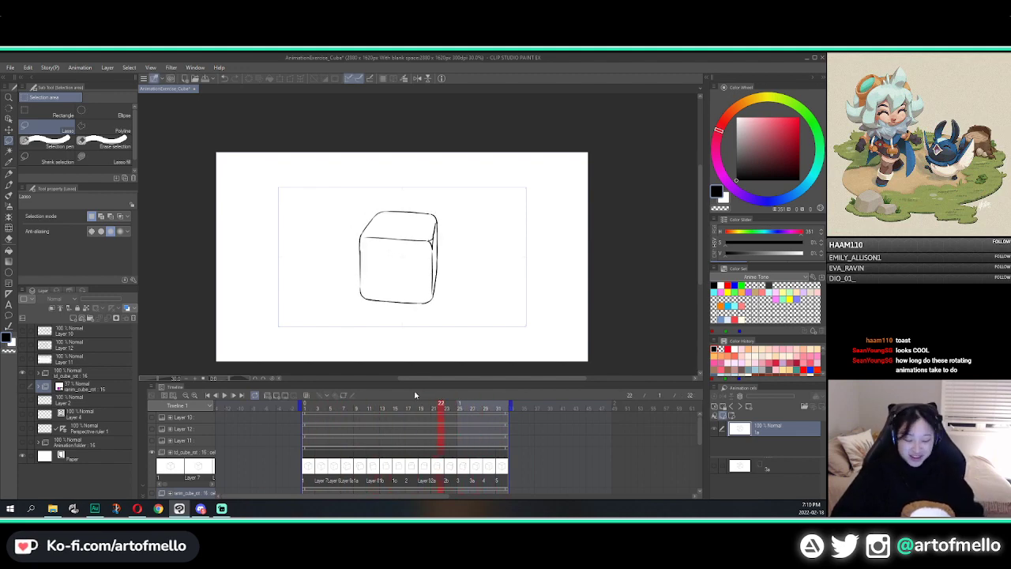
click(309, 408)
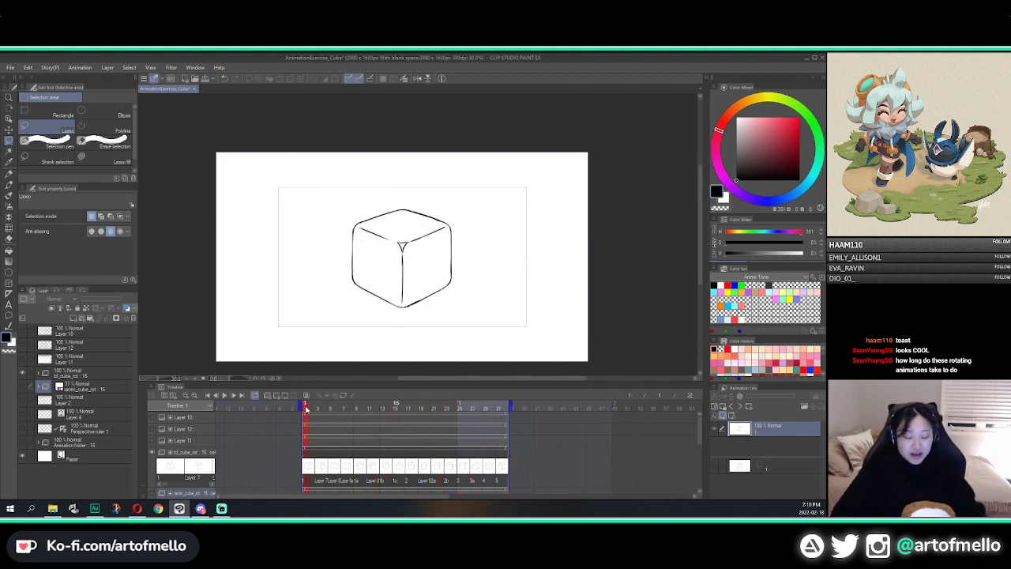
click(339, 403)
click(305, 405)
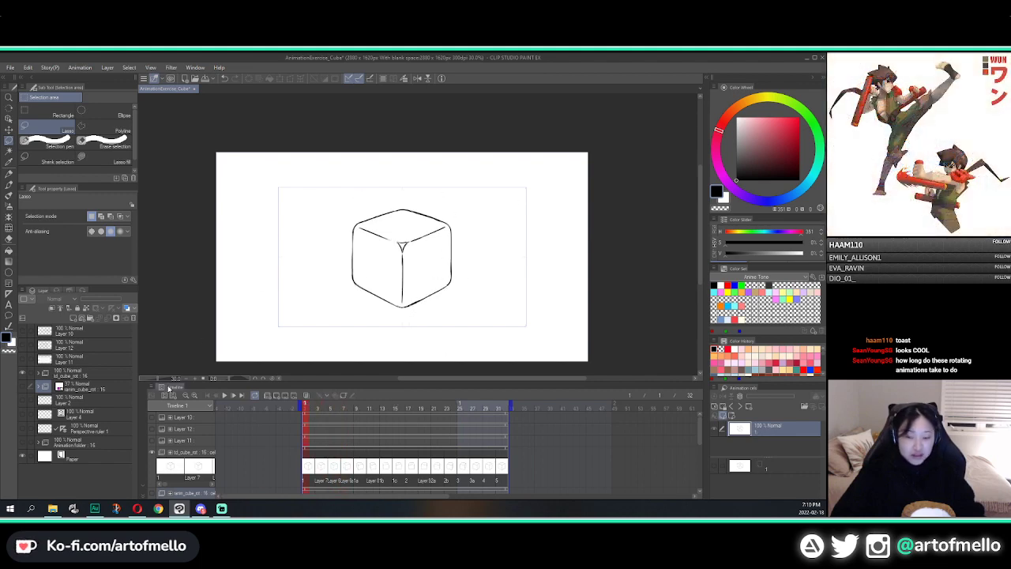
click(108, 376)
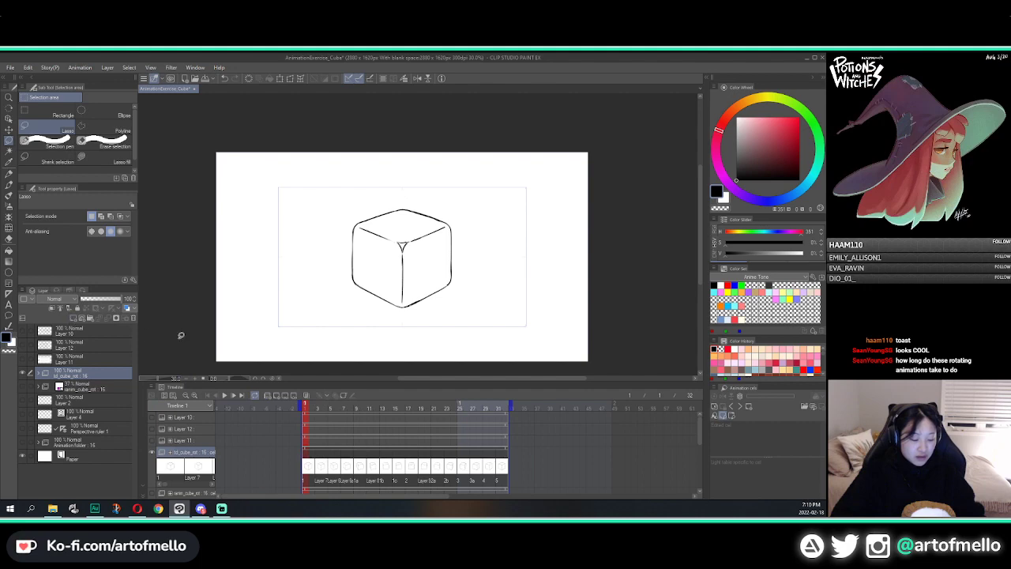
click(268, 395)
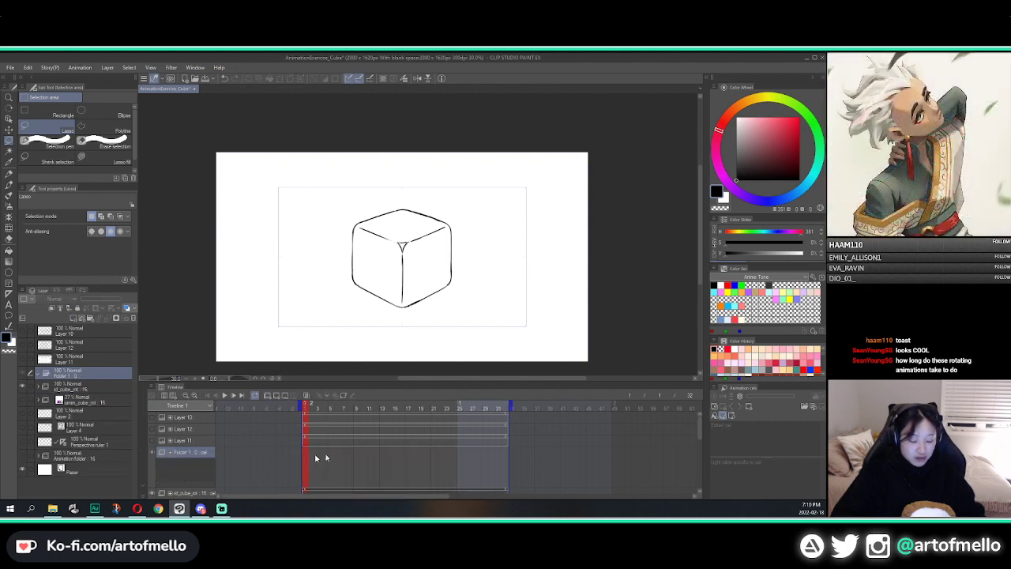
scroll(369, 453, down, 3)
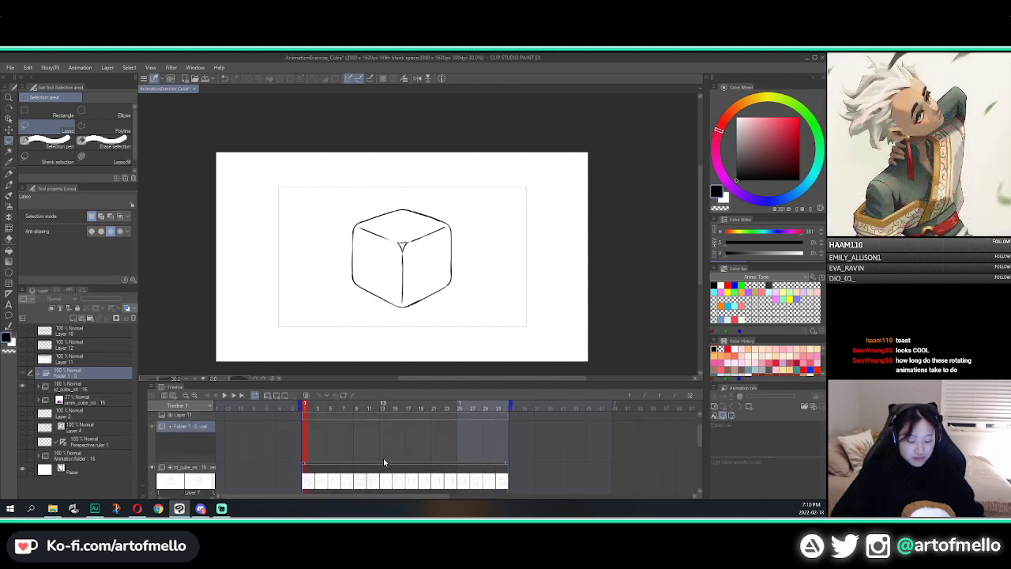
key(ctrl+z)
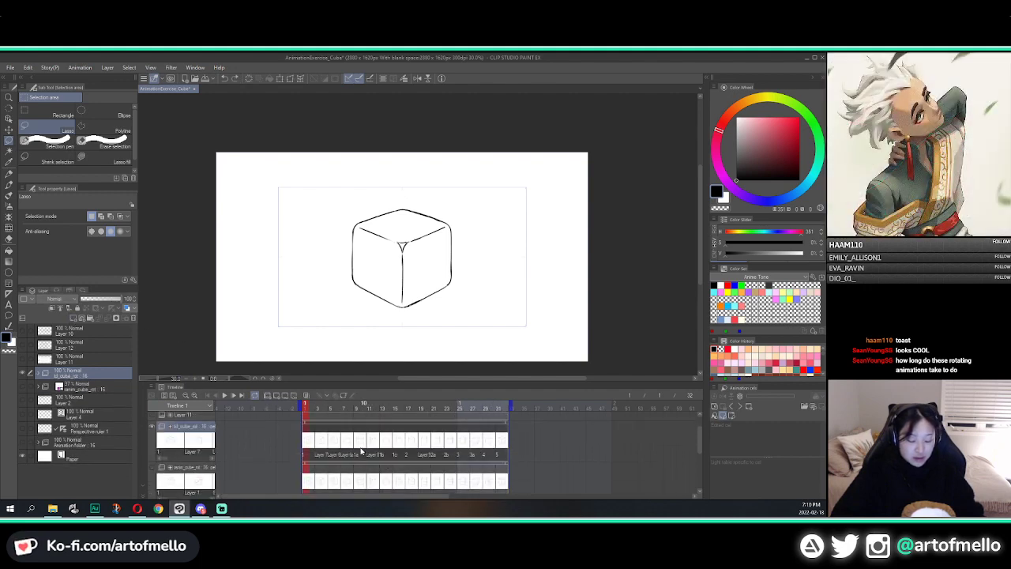
Duplicate the clean cube line animation folder and rename the copy inf_cube_rot
click(42, 375)
click(39, 375)
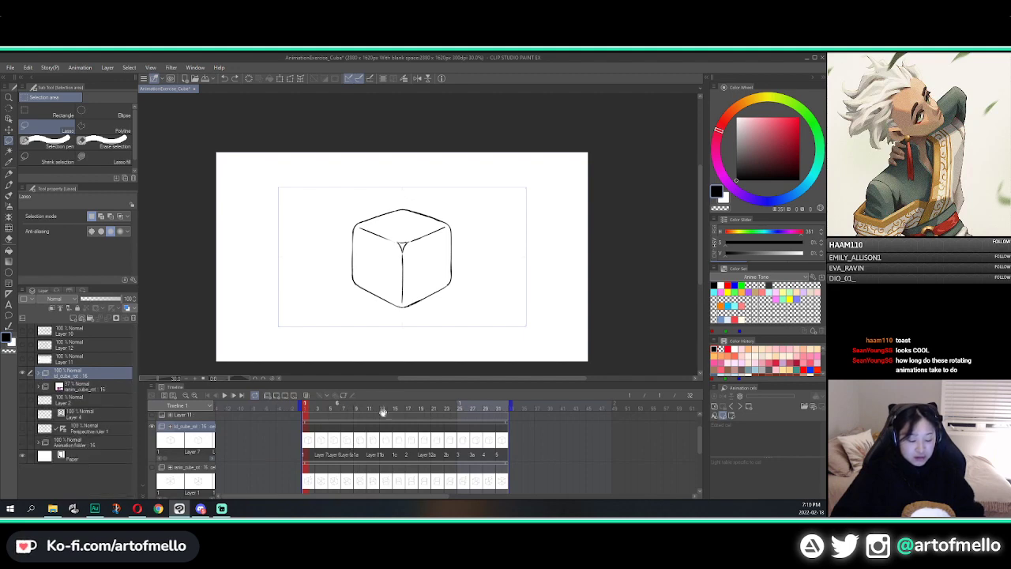
scroll(467, 452, up, 2)
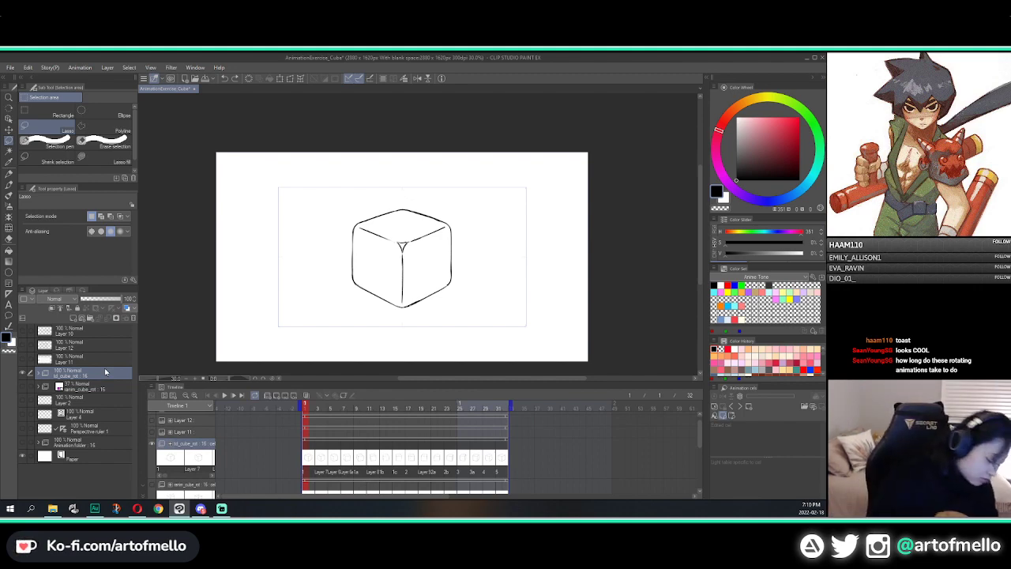
key(ctrl+c)
key(ctrl+v)
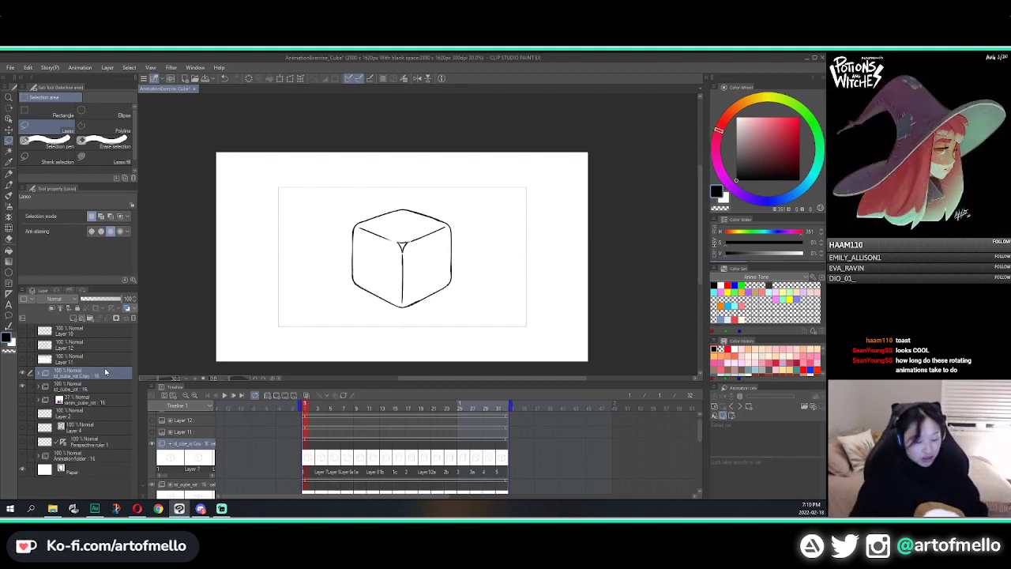
double_click(63, 377)
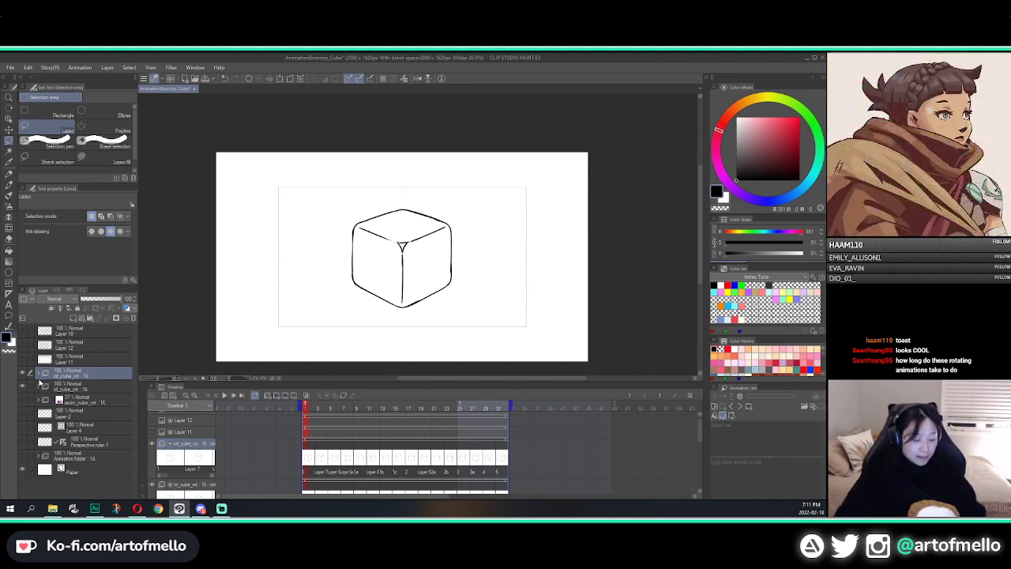
Clear the copied line art from every cel in the inf_cube_rot folder, frame 1 through frame 31, and return to frame 1
click(39, 375)
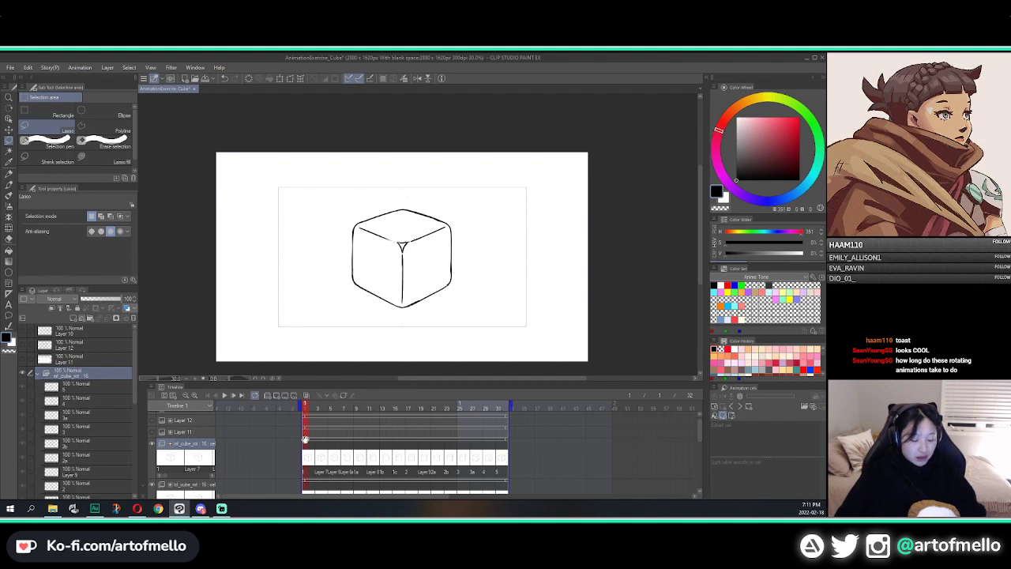
click(309, 444)
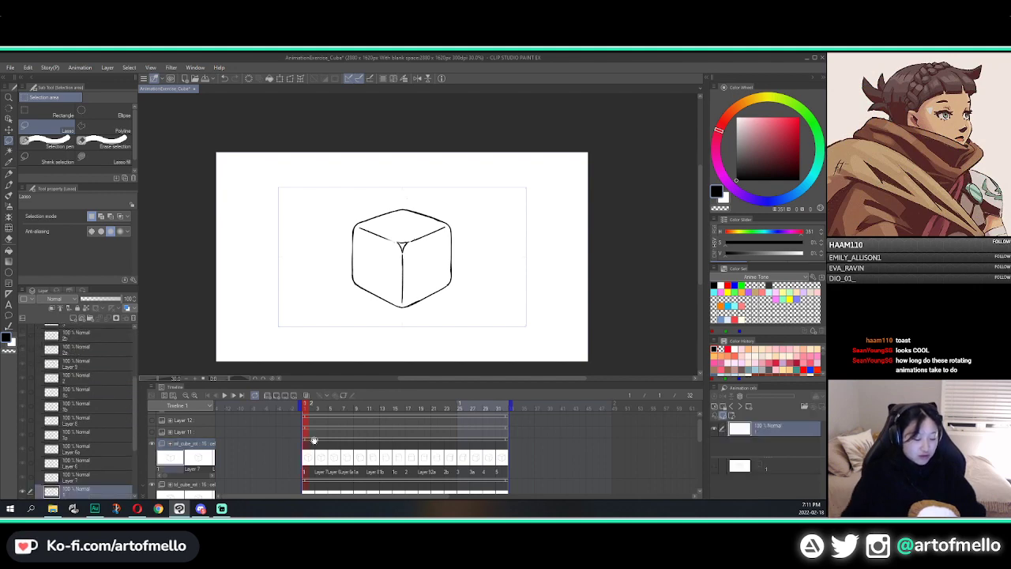
key(Right)
key(Right)
key(Right)
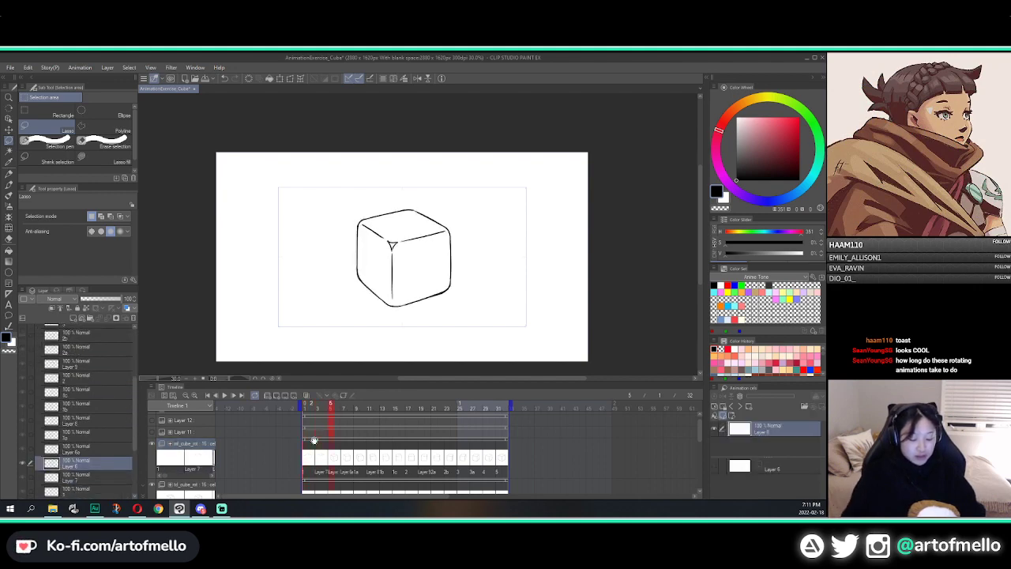
key(Right)
key(Right)
key(Right)
key(Right)
key(Right)
key(Right)
key(Right)
key(Right)
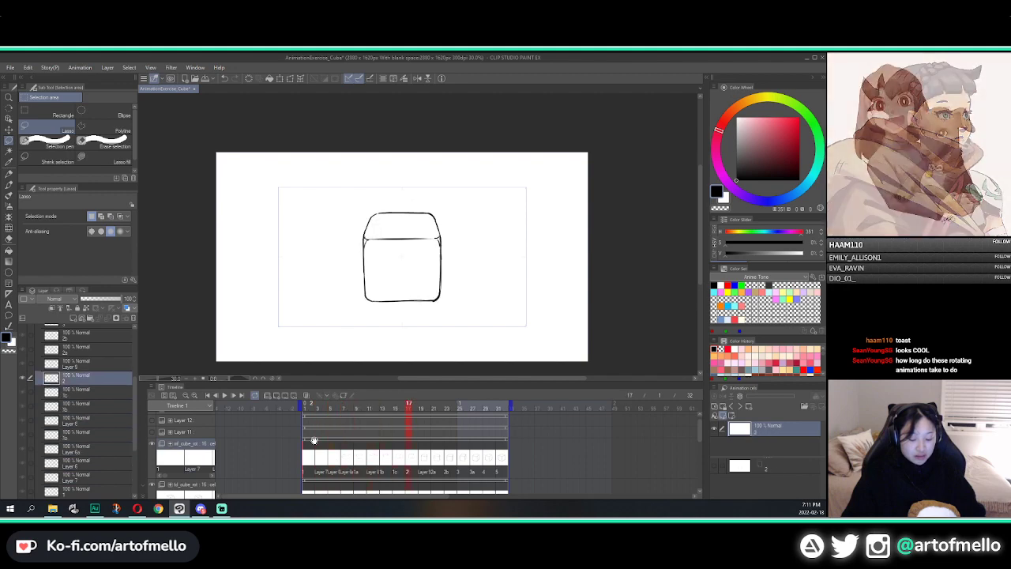
key(Right)
key(Right)
key(Right)
key(Right)
key(Right)
key(Right)
key(Right)
key(Right)
key(Right)
key(Right)
key(Right)
key(Right)
key(Right)
key(Right)
key(Right)
key(Right)
key(Right)
key(Right)
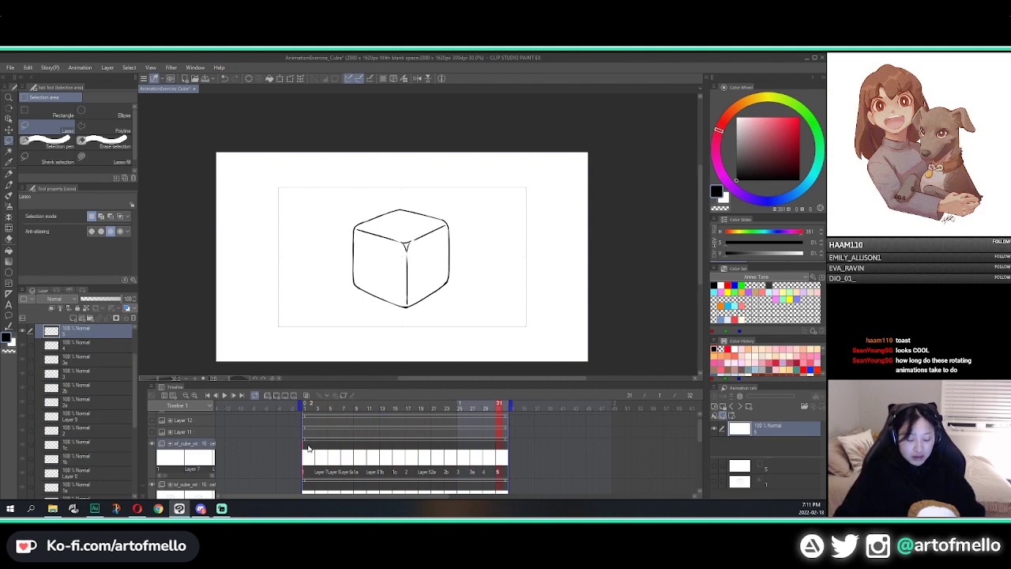
key(Right)
mouse_move(308, 406)
mouse_down()
mouse_move(496, 406)
mouse_move(306, 409)
mouse_up()
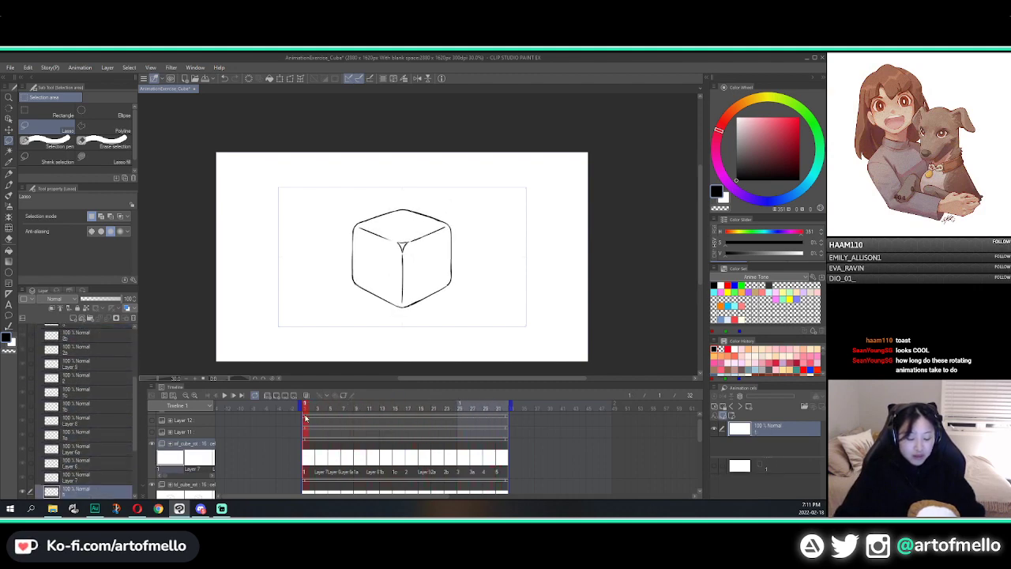
Rename the cels of the inf_cube_rot folder in timeline order and collapse the folder
scroll(285, 437, down, 1)
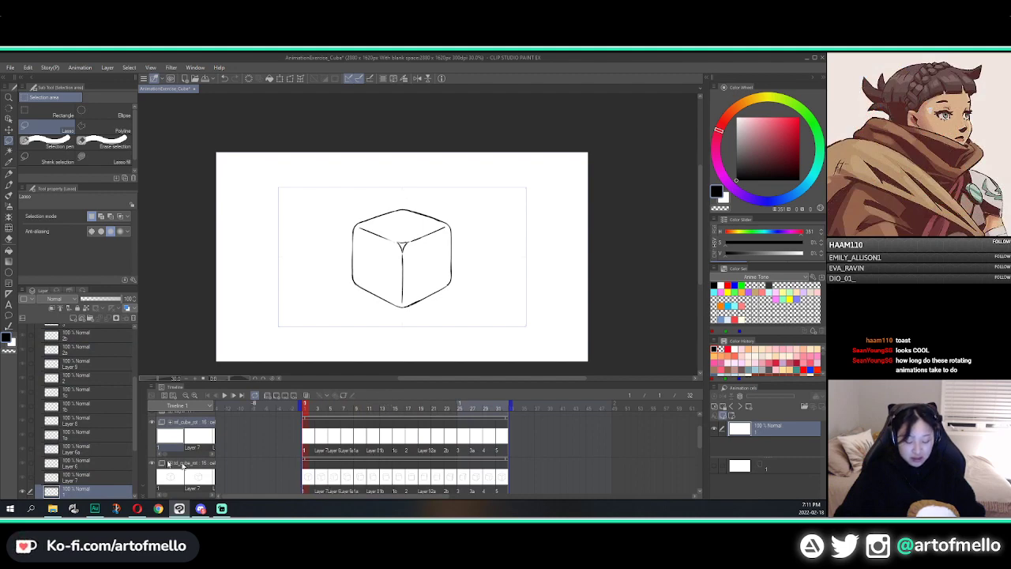
scroll(79, 379, up, 5)
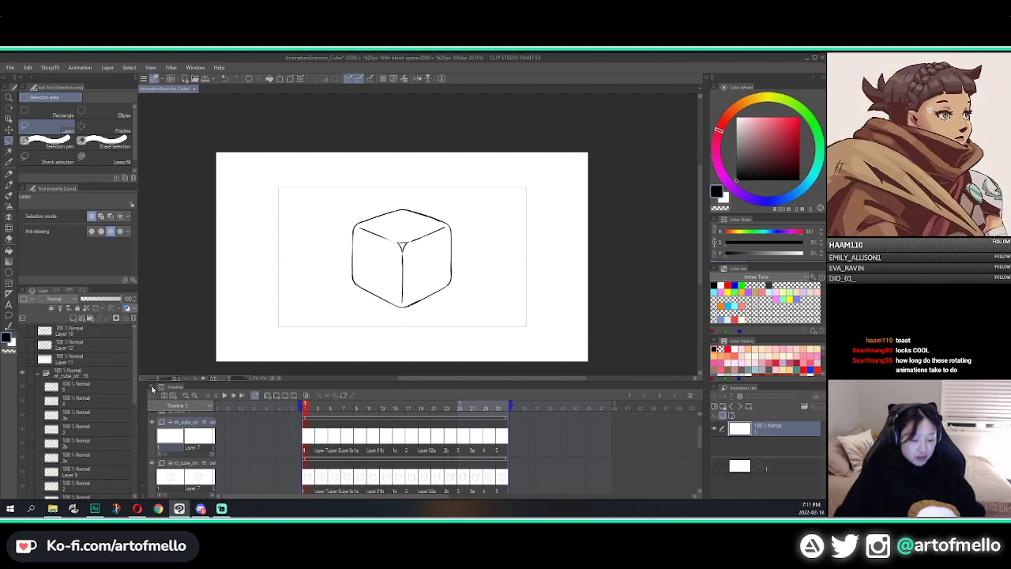
click(153, 388)
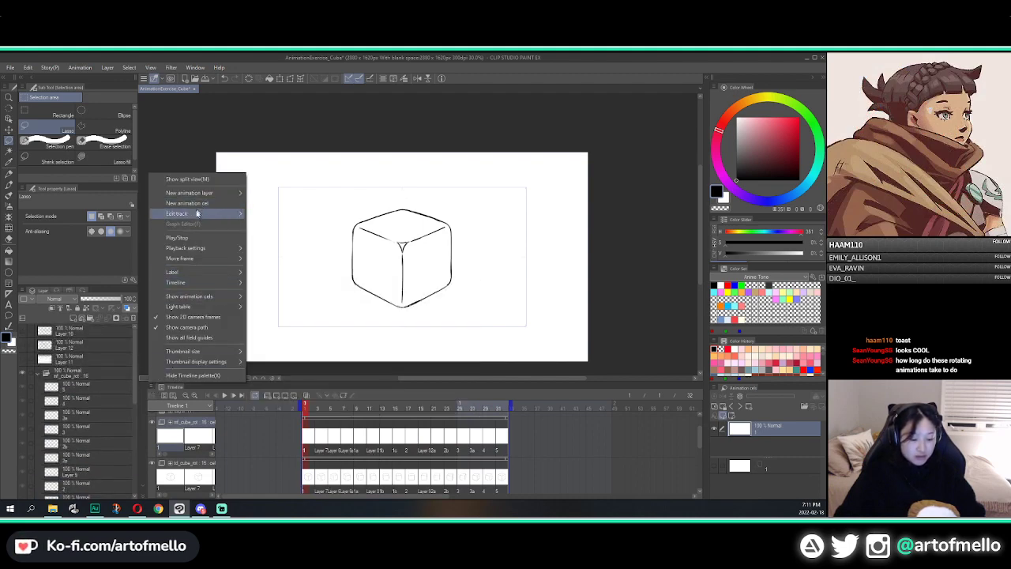
mouse_move(197, 213)
click(318, 366)
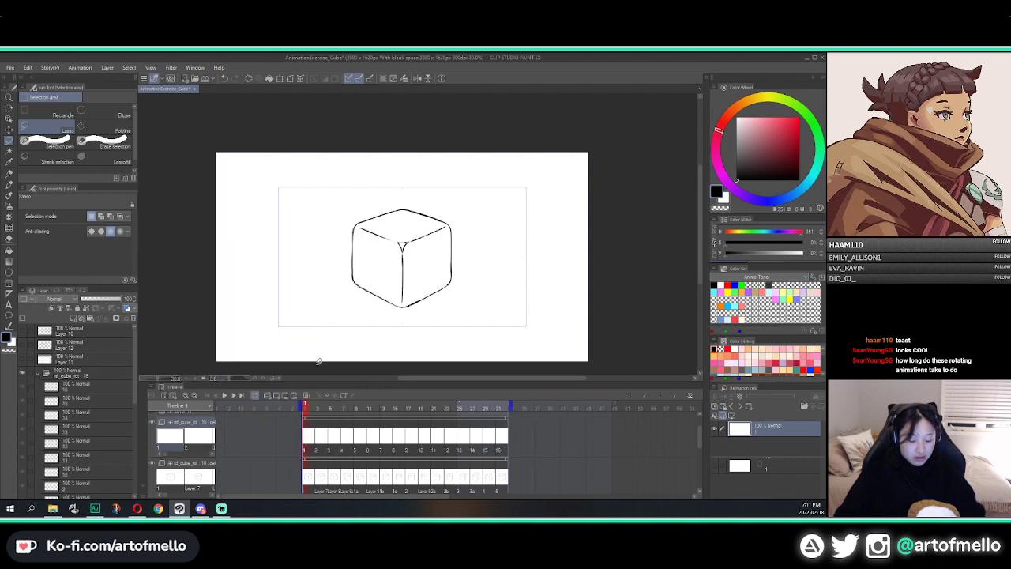
click(45, 372)
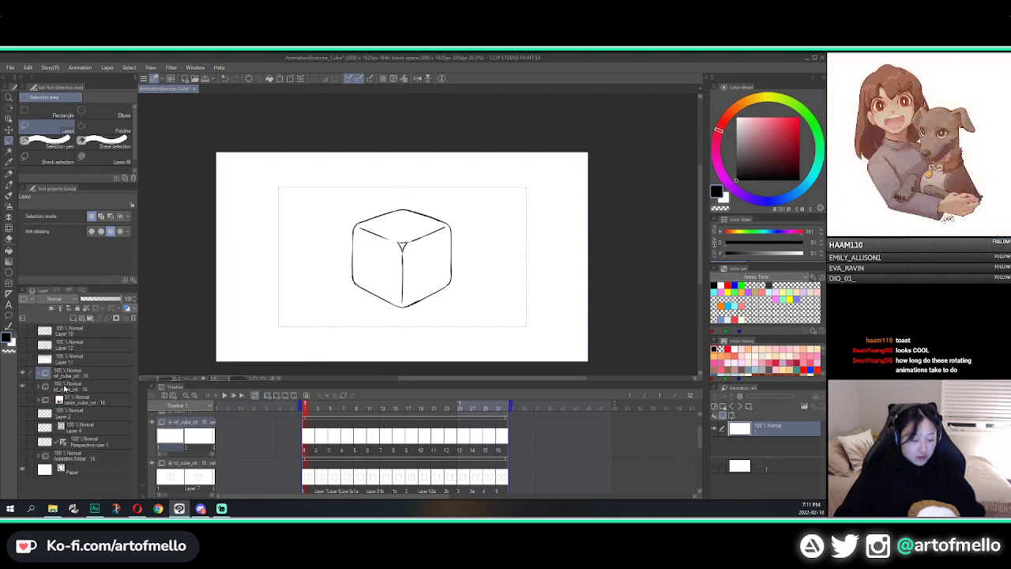
Rename the cels of the clean cube line-art folder in timeline order
click(87, 385)
click(157, 392)
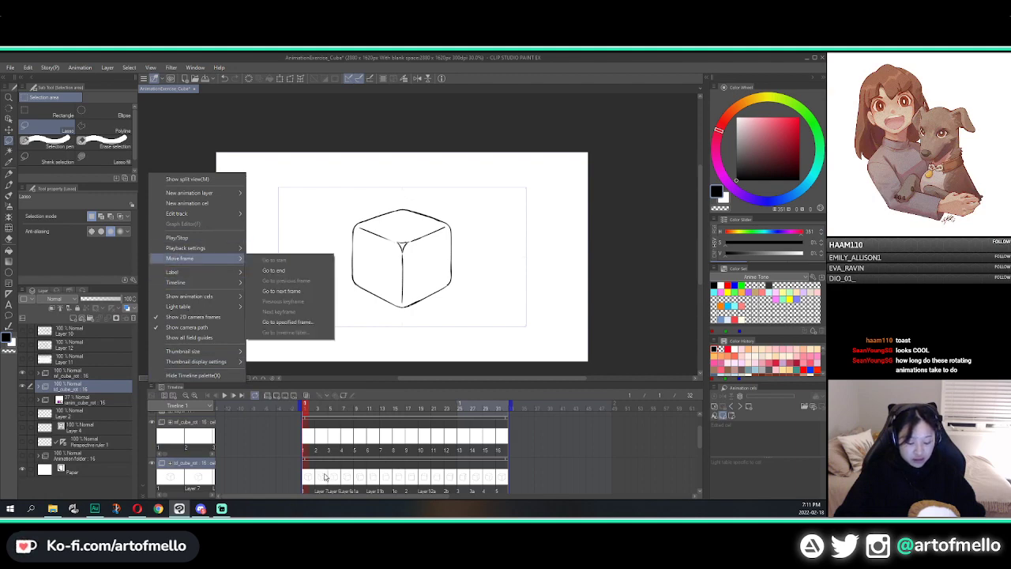
click(534, 472)
scroll(474, 470, down, 1)
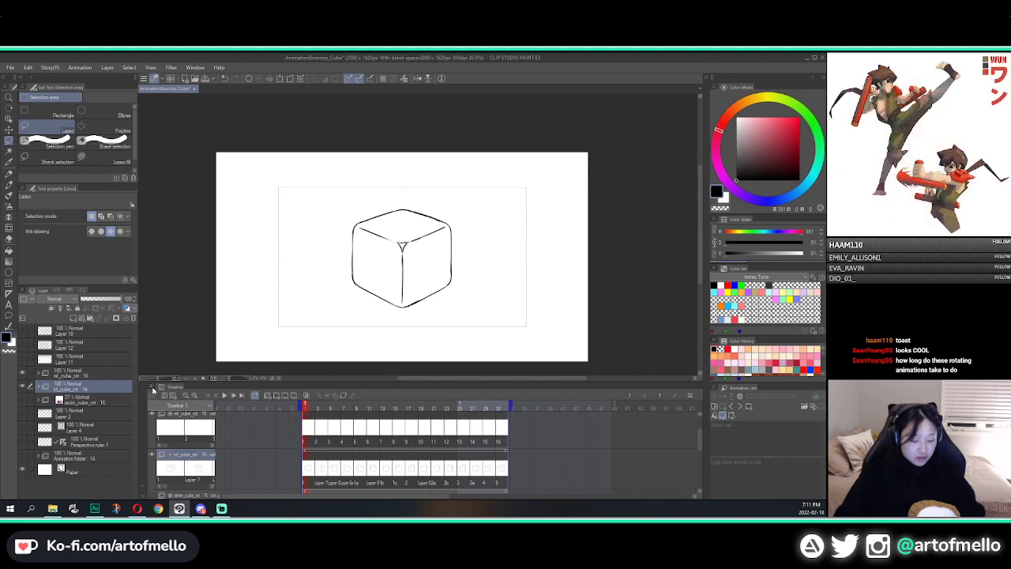
click(158, 389)
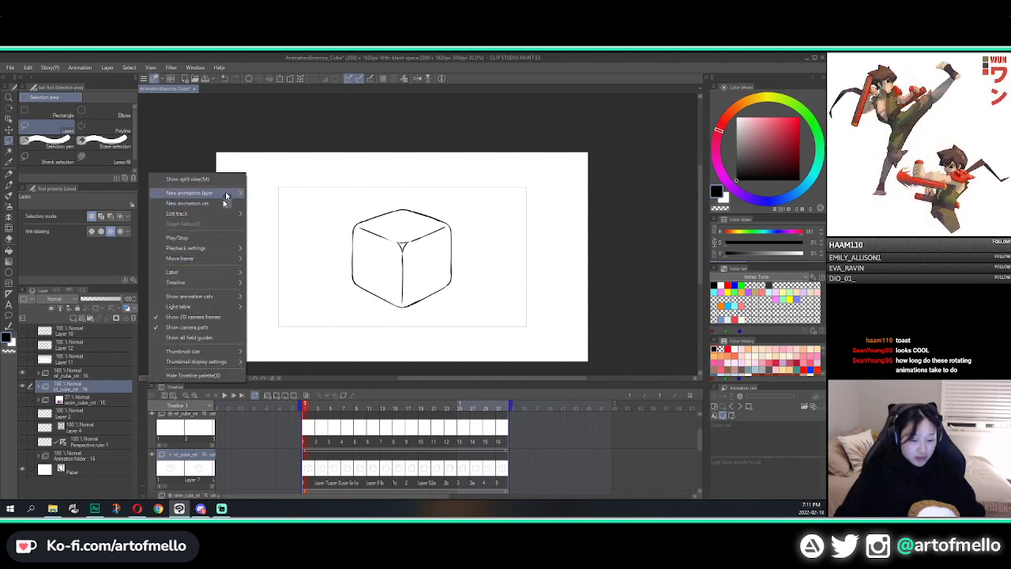
mouse_move(225, 214)
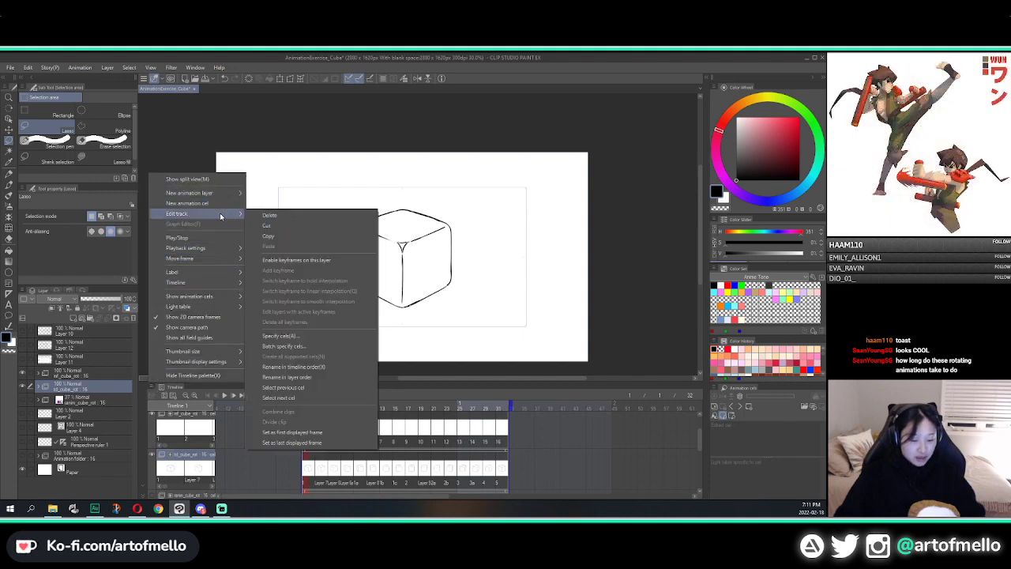
click(349, 368)
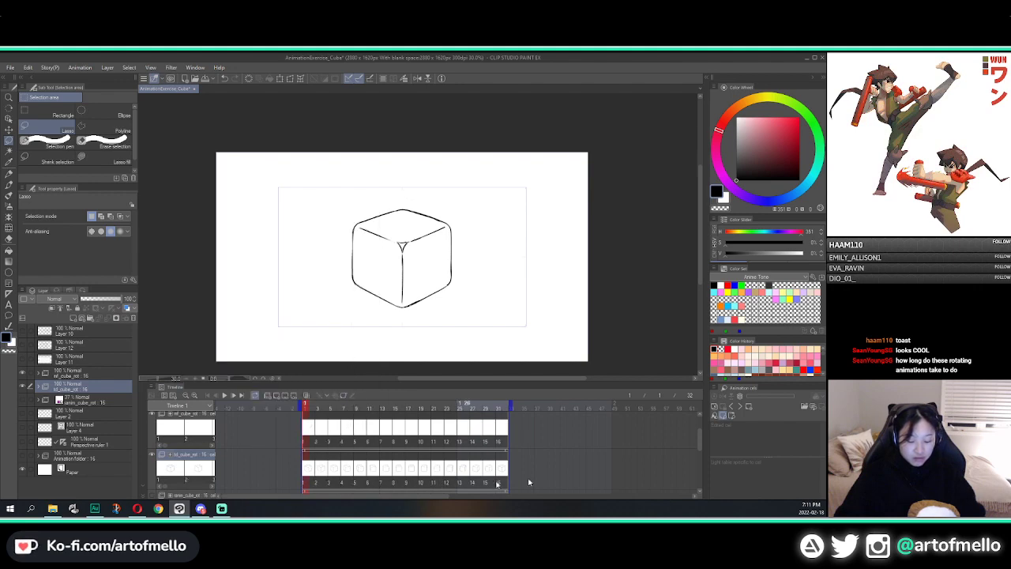
Move the inf_cube_rot folder beneath the clean line-art folder and leave it selected and visible
click(93, 375)
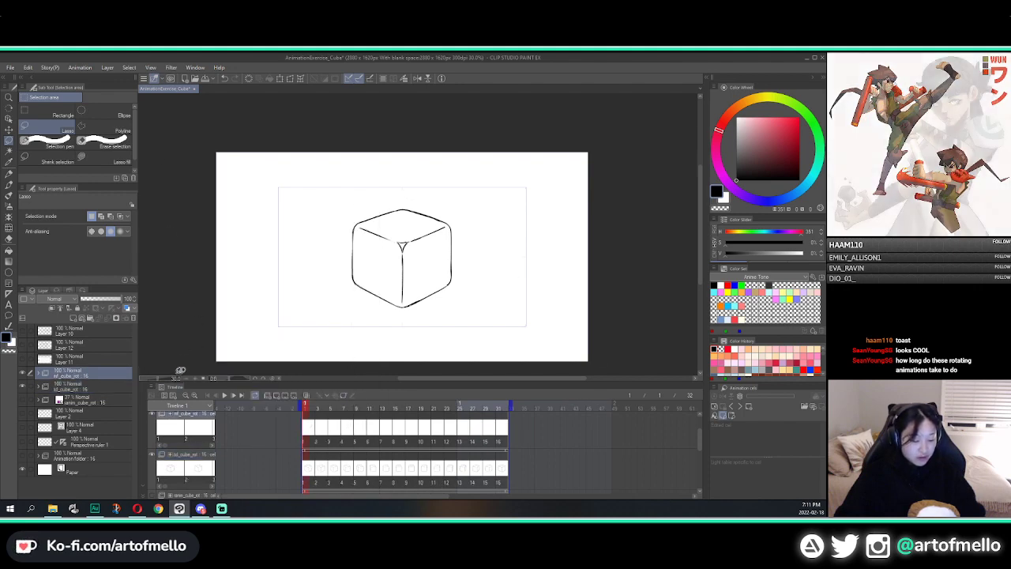
click(112, 392)
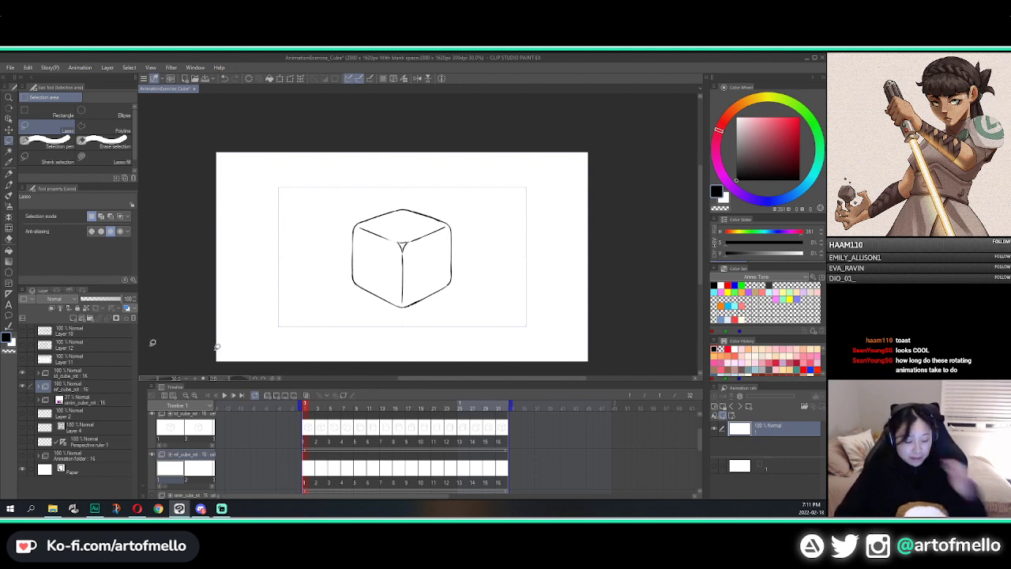
click(67, 385)
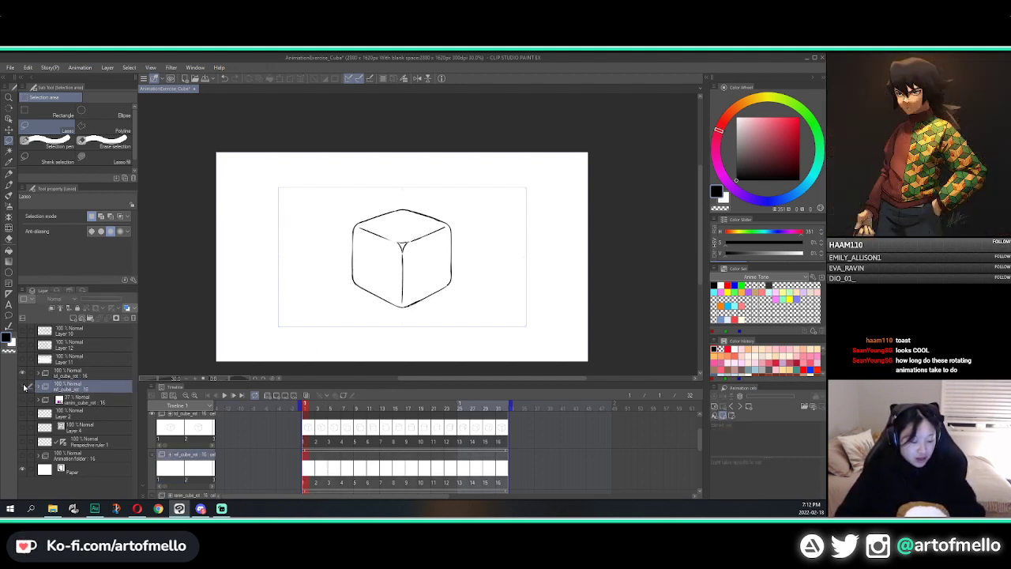
click(24, 386)
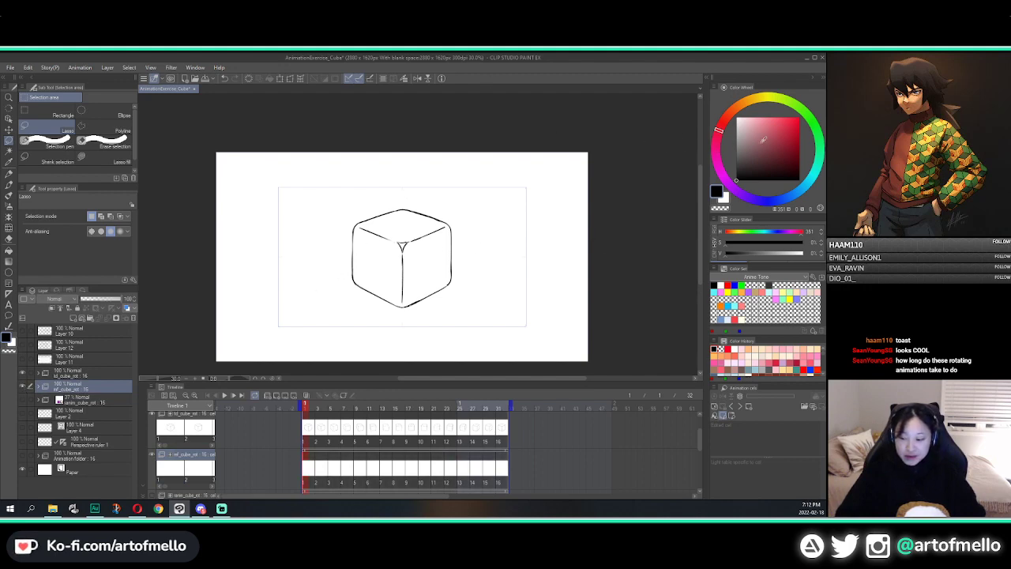
Set the drawing colour to a muted green with 29% saturation and 64% brightness
click(765, 137)
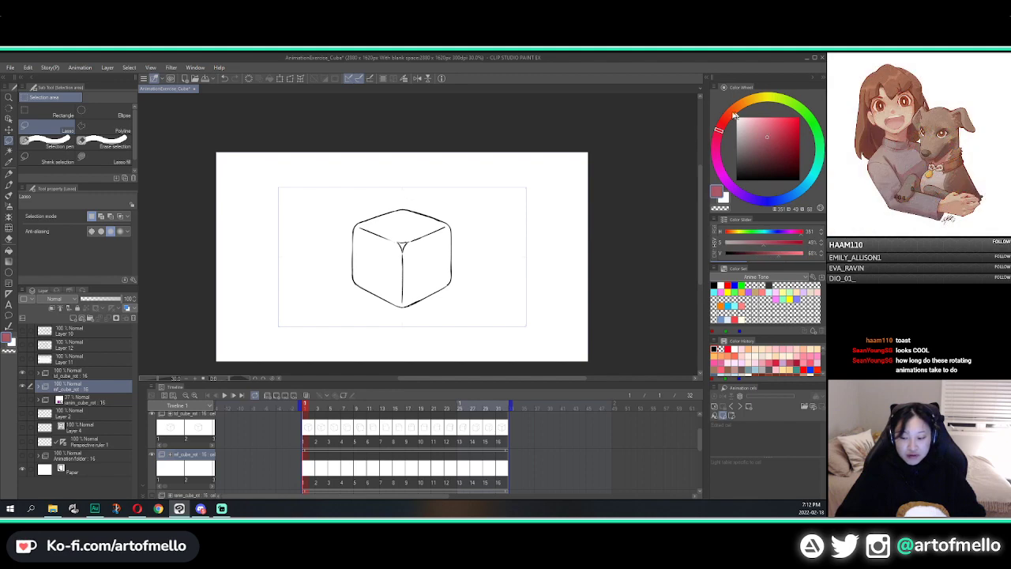
drag(734, 115, 780, 99)
click(761, 126)
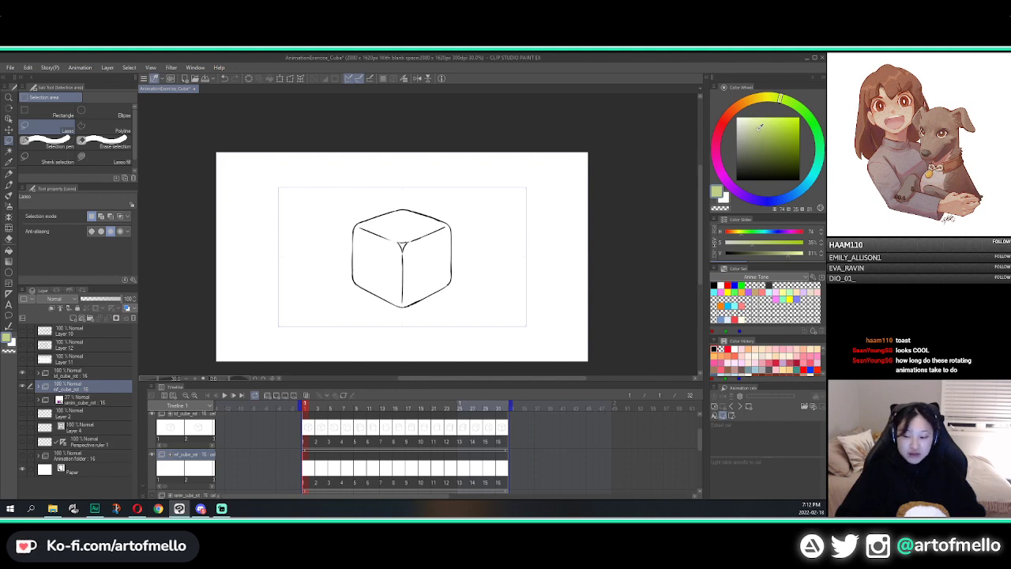
drag(759, 126, 758, 130)
click(810, 127)
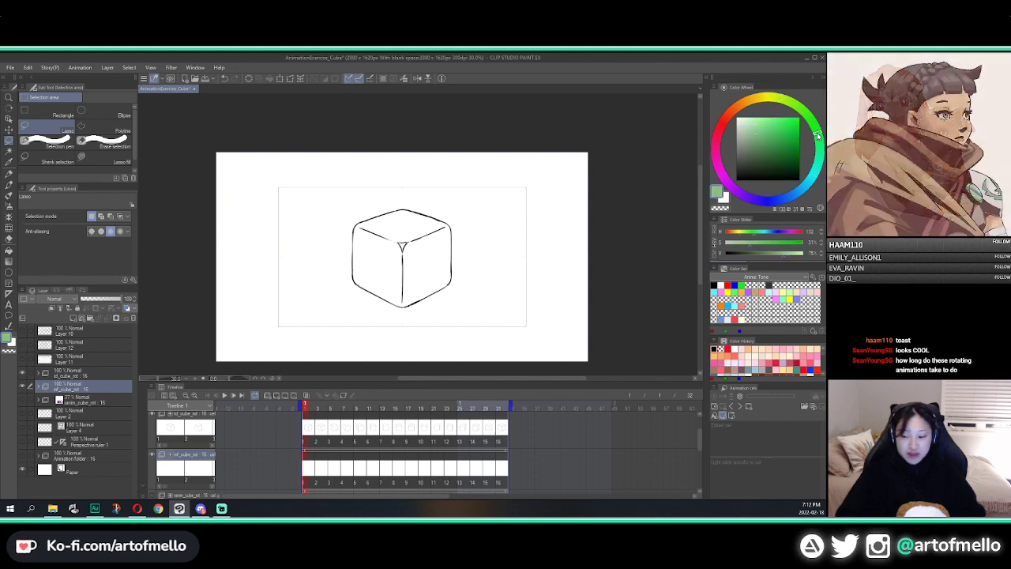
drag(753, 128, 751, 139)
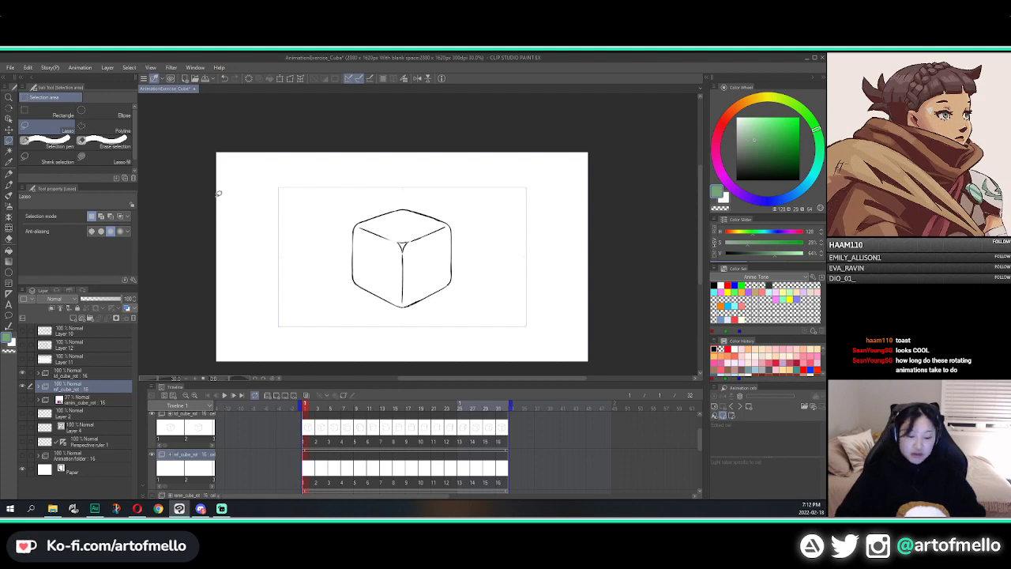
Set Auto select to refer to all layers and apply to connected pixels only, with Close gap at its second level
key(w)
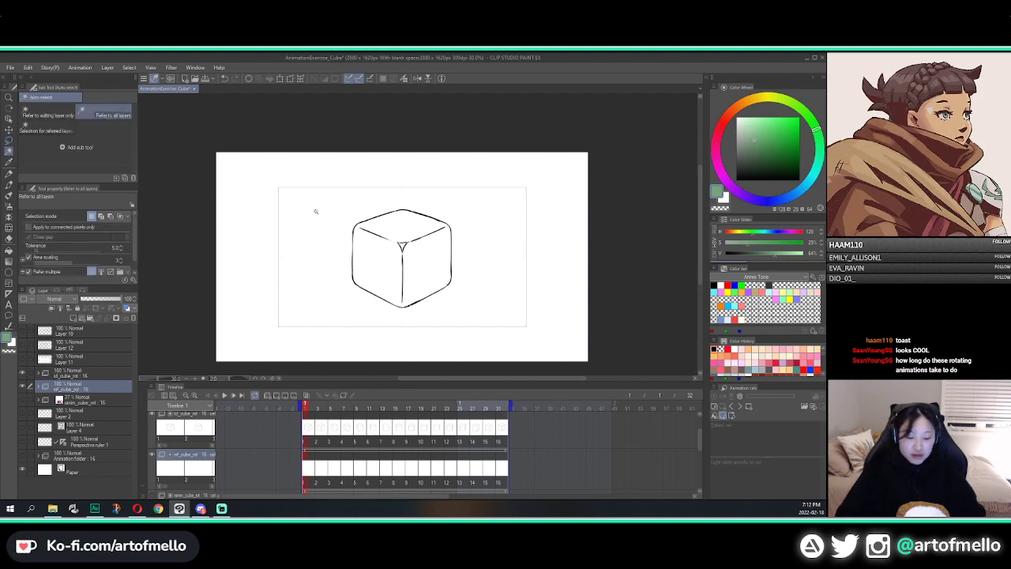
click(315, 211)
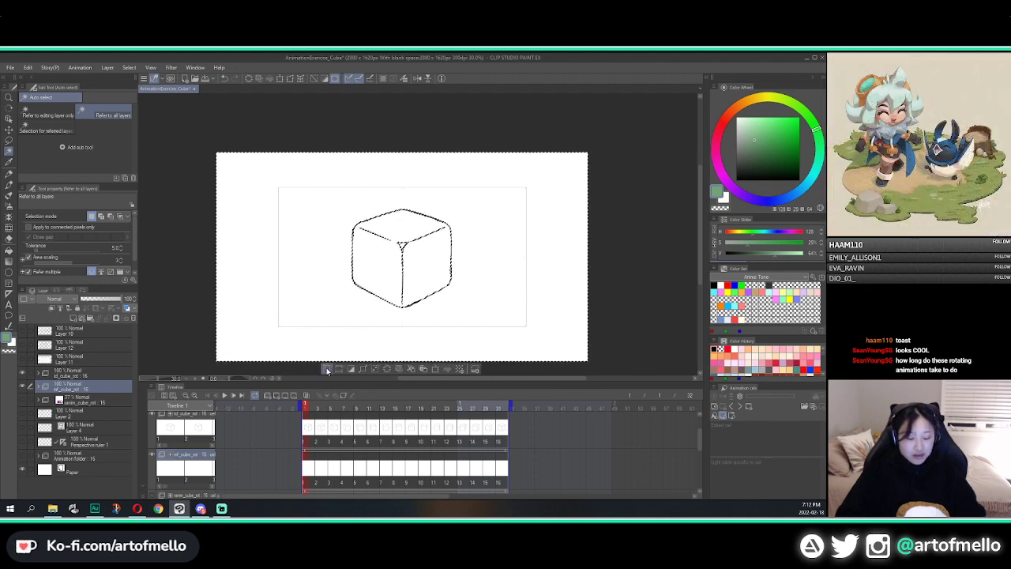
click(328, 370)
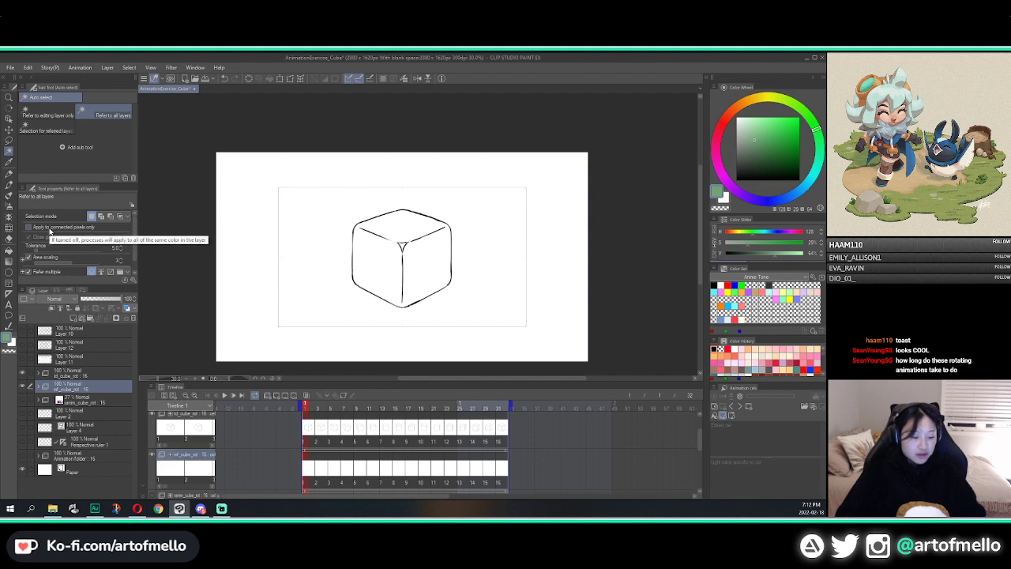
click(30, 228)
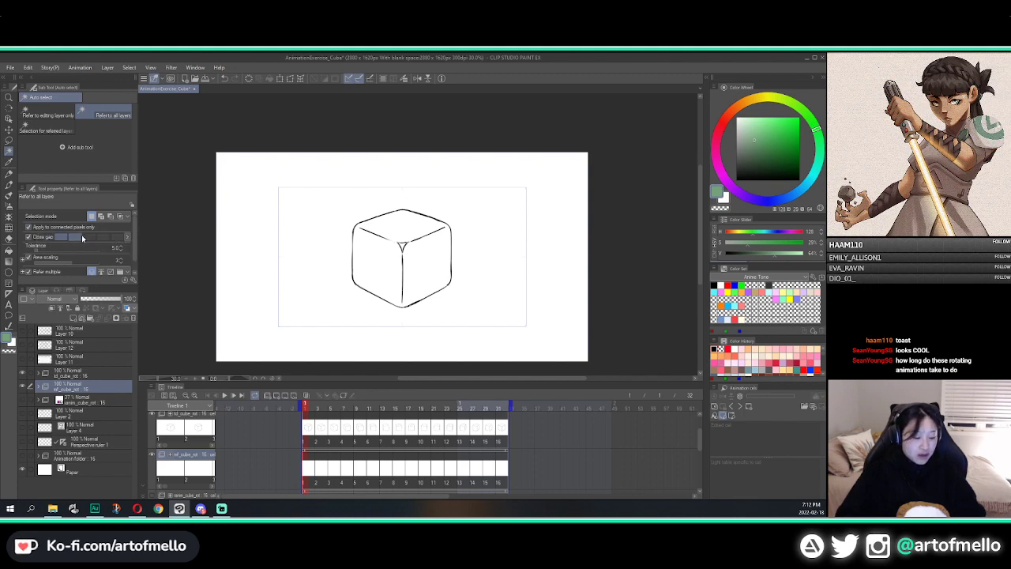
click(76, 236)
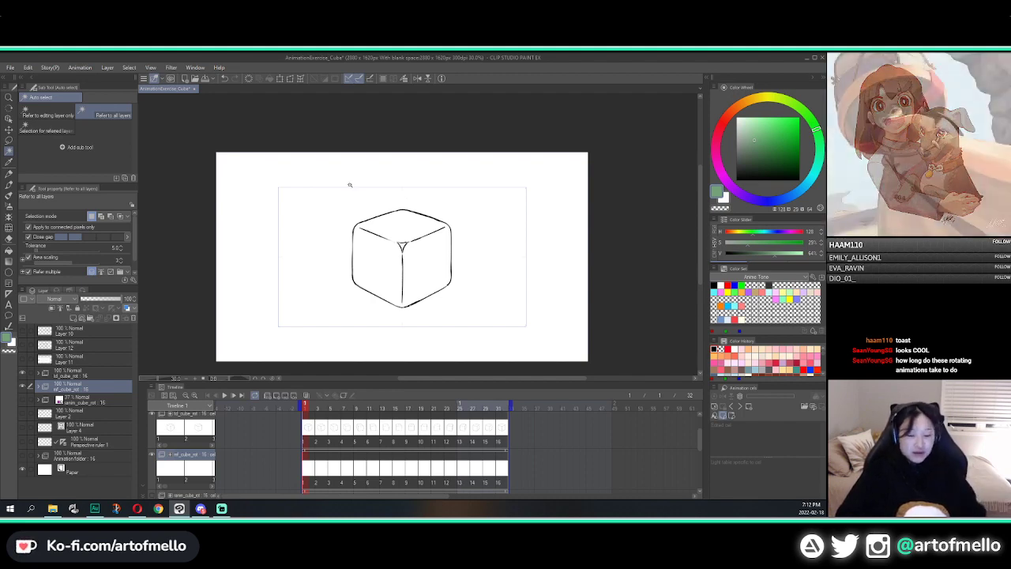
Fill the cube silhouette on cel 1 of inf_cube_rot with the muted green, using an inverted selection of the background, and deselect
click(350, 185)
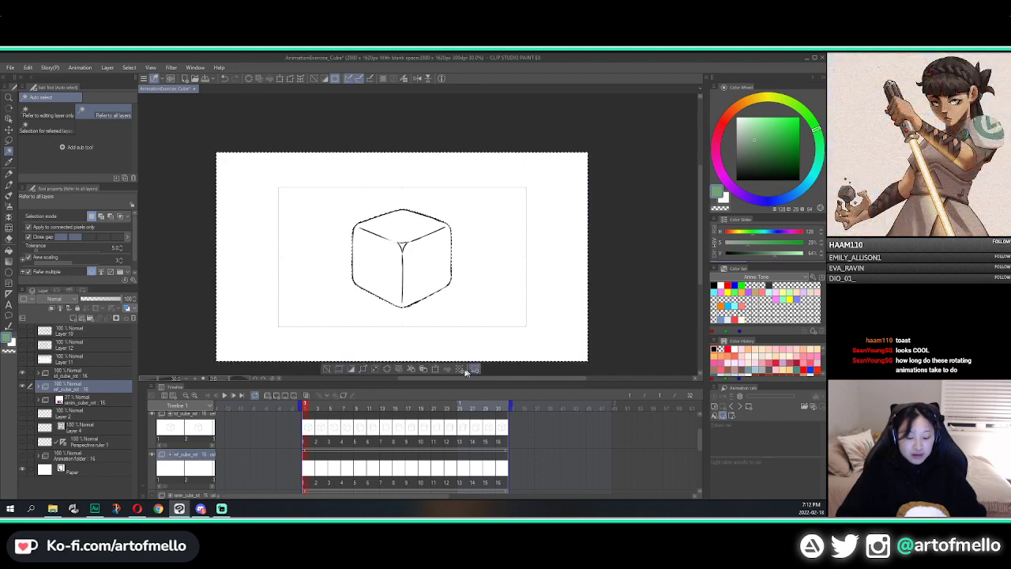
click(351, 370)
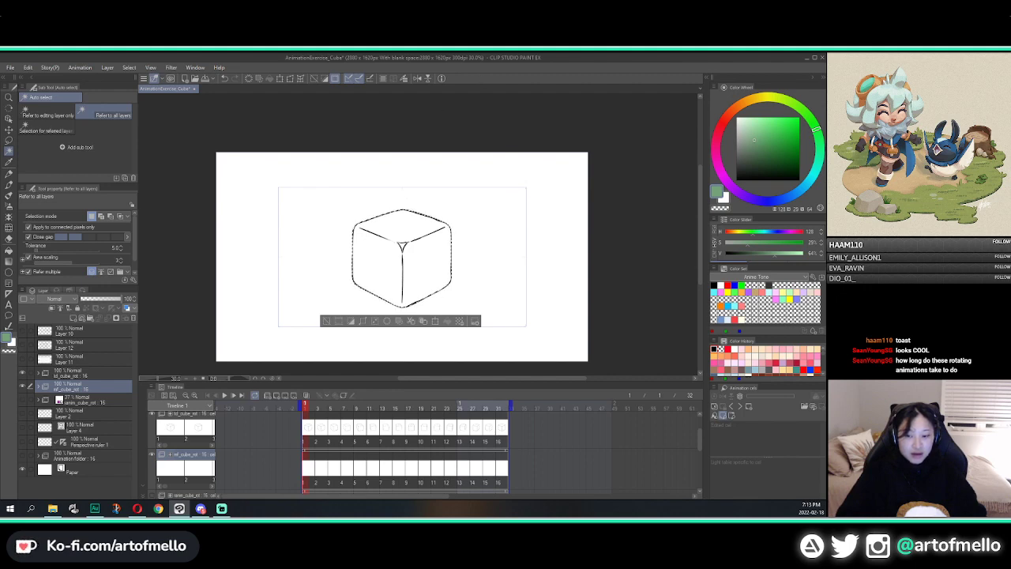
key(alt+Tab)
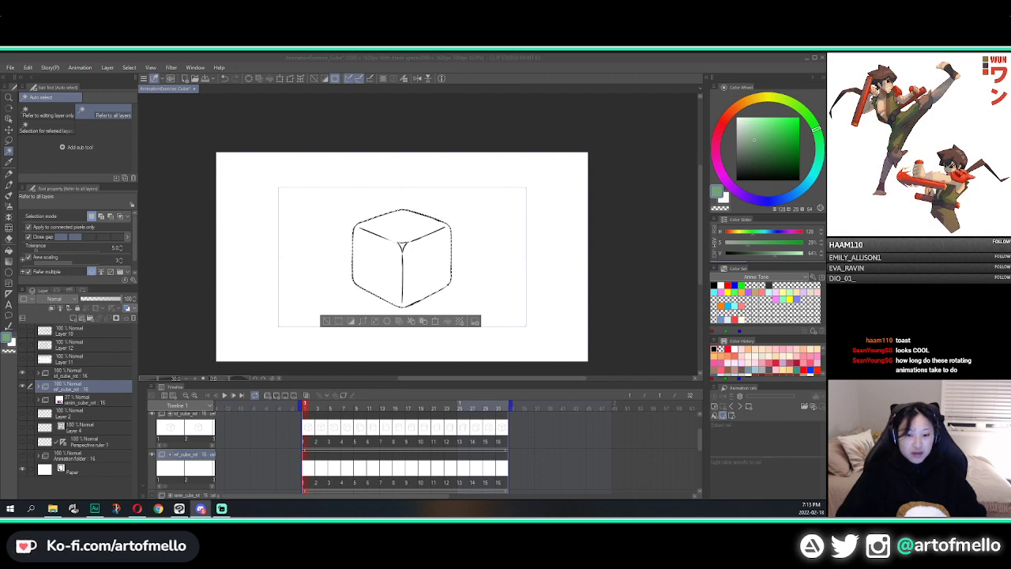
click(311, 259)
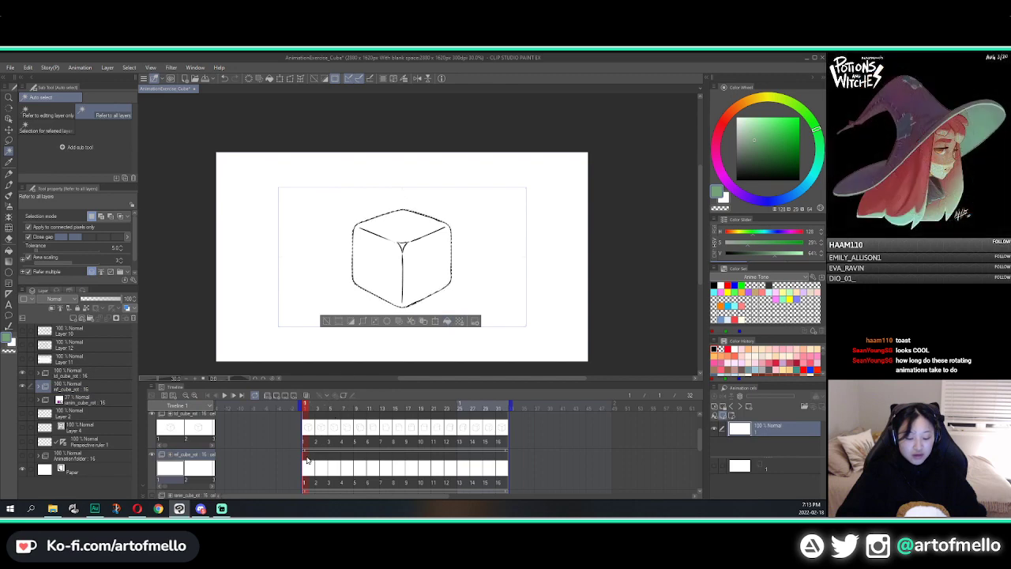
click(449, 321)
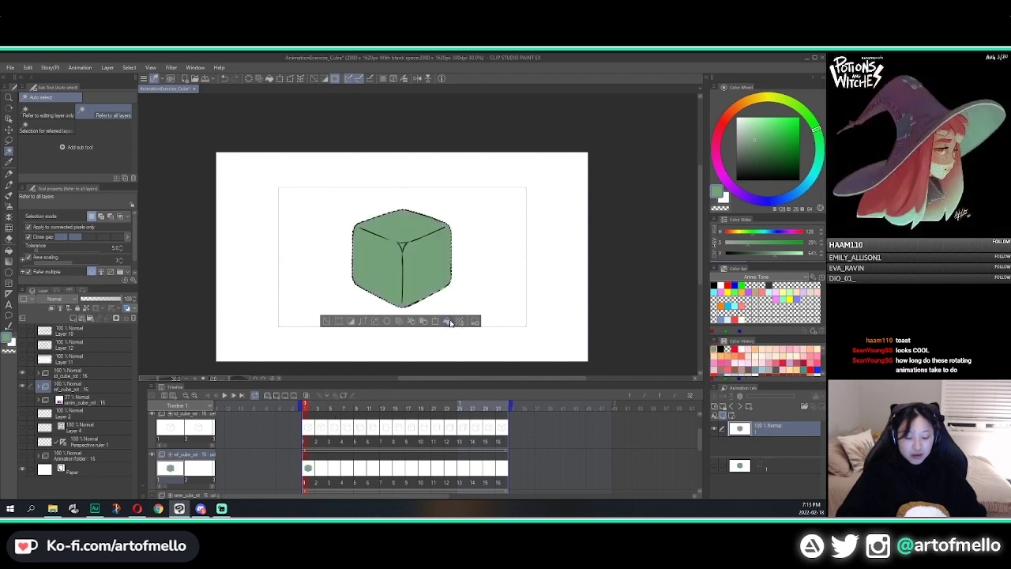
click(331, 322)
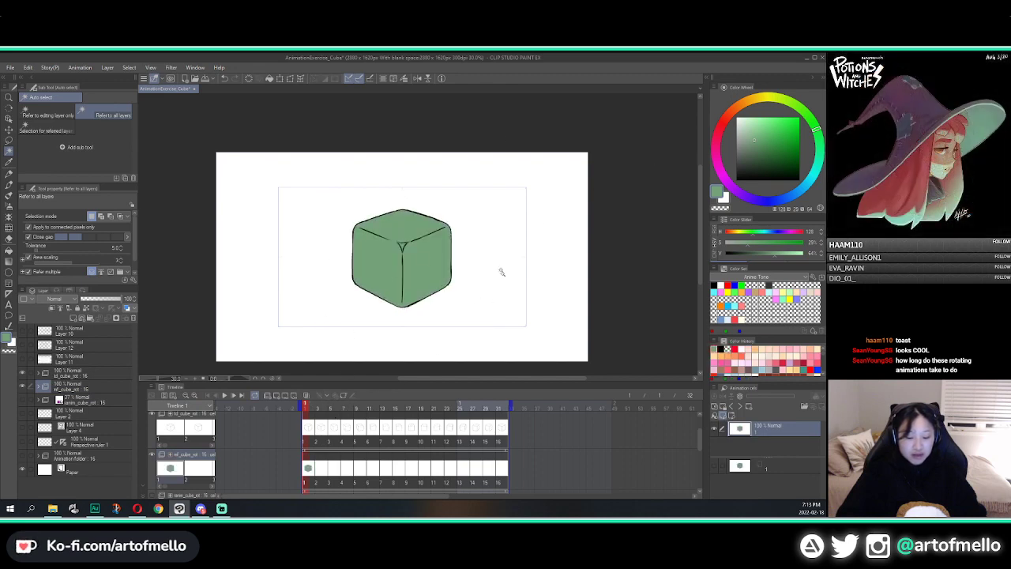
Examine the green fill's edges on cel 1 up close, toggling the clean line-art folder's visibility
scroll(397, 235, up, 1)
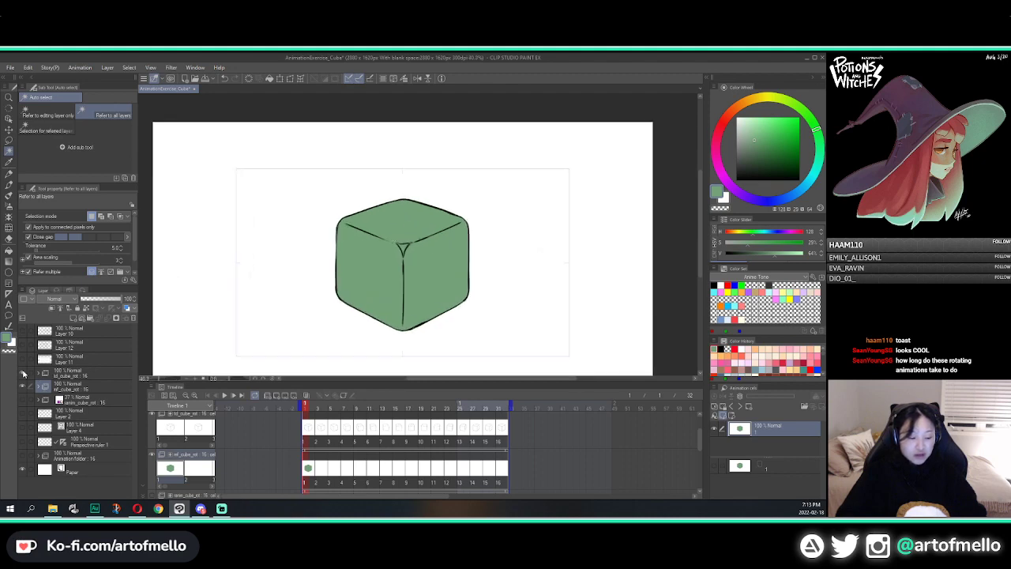
click(23, 373)
click(22, 373)
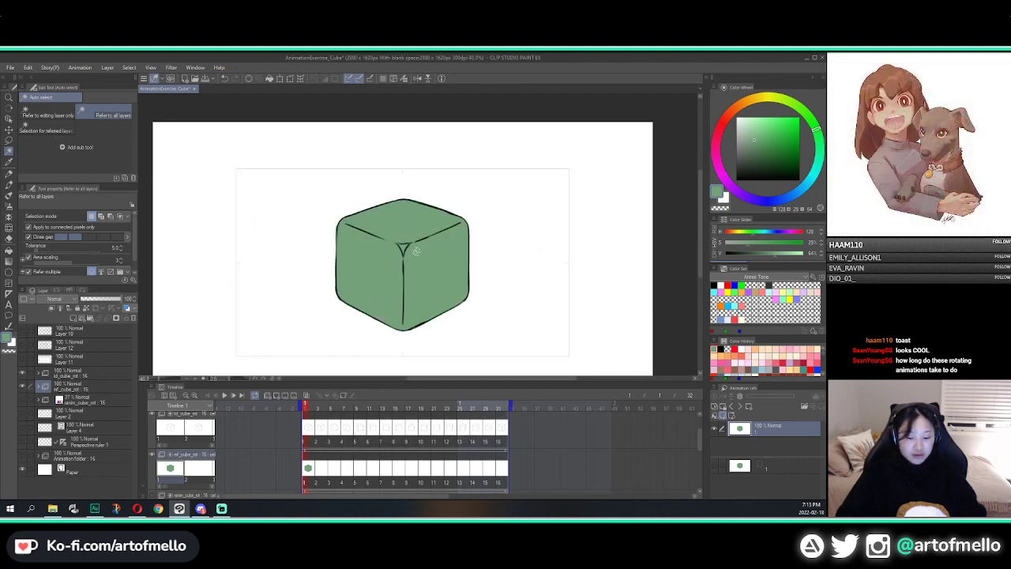
scroll(413, 242, up, 3)
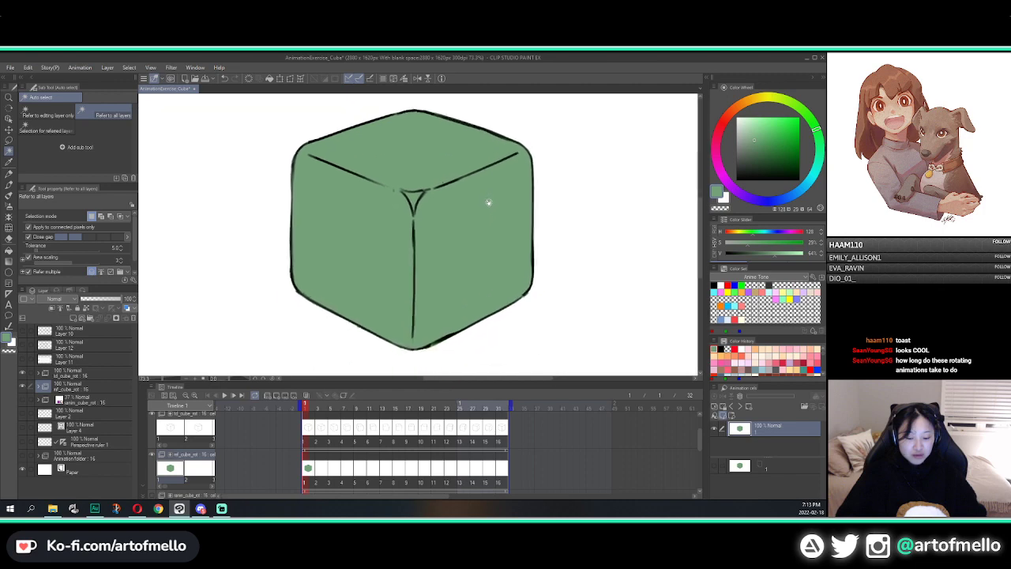
scroll(476, 217, down, 3)
scroll(476, 217, up, 3)
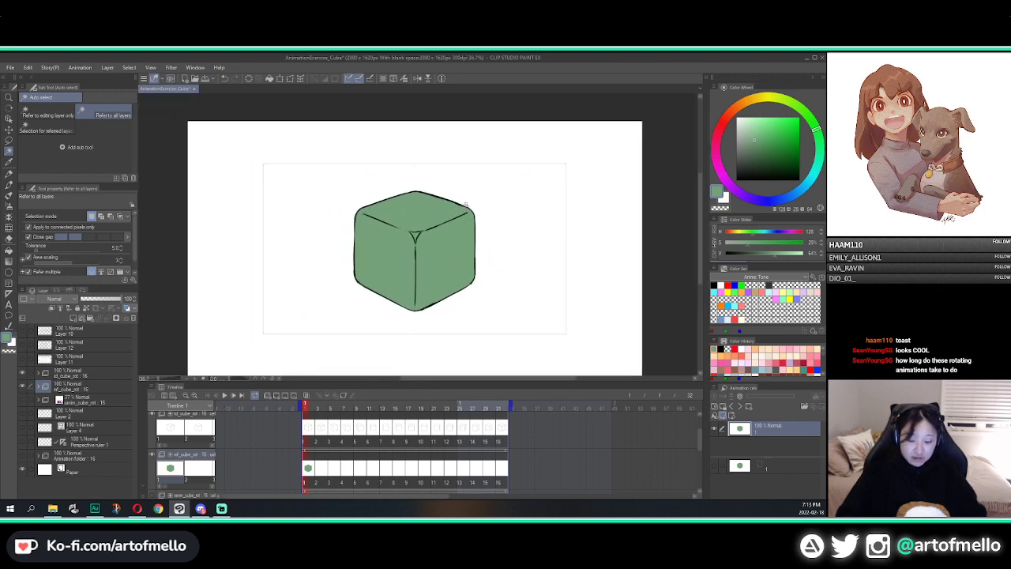
Raise Close gap to its third level and fill the cube on cel 2 with the muted green through an inverted background selection
key(Right)
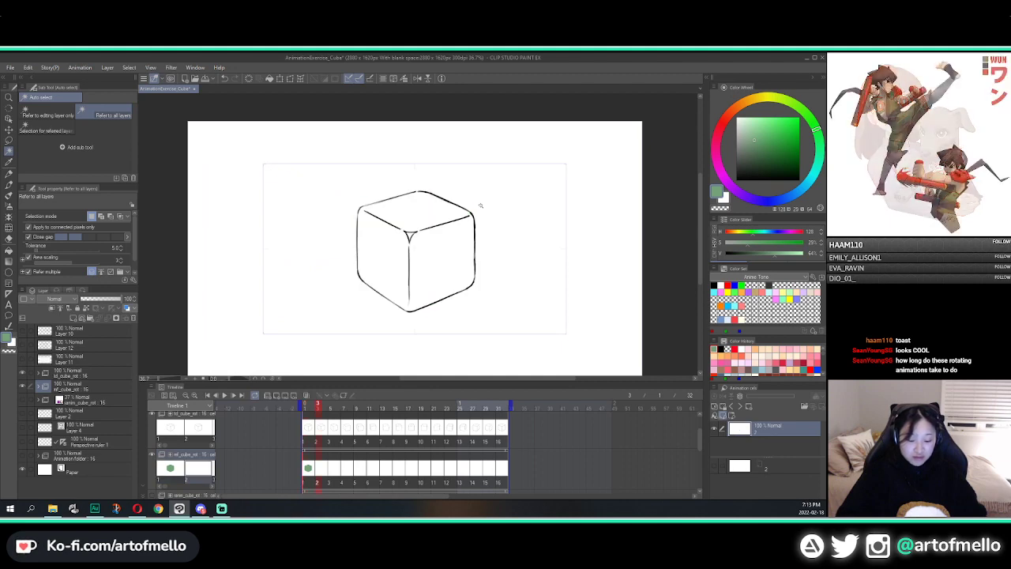
click(487, 191)
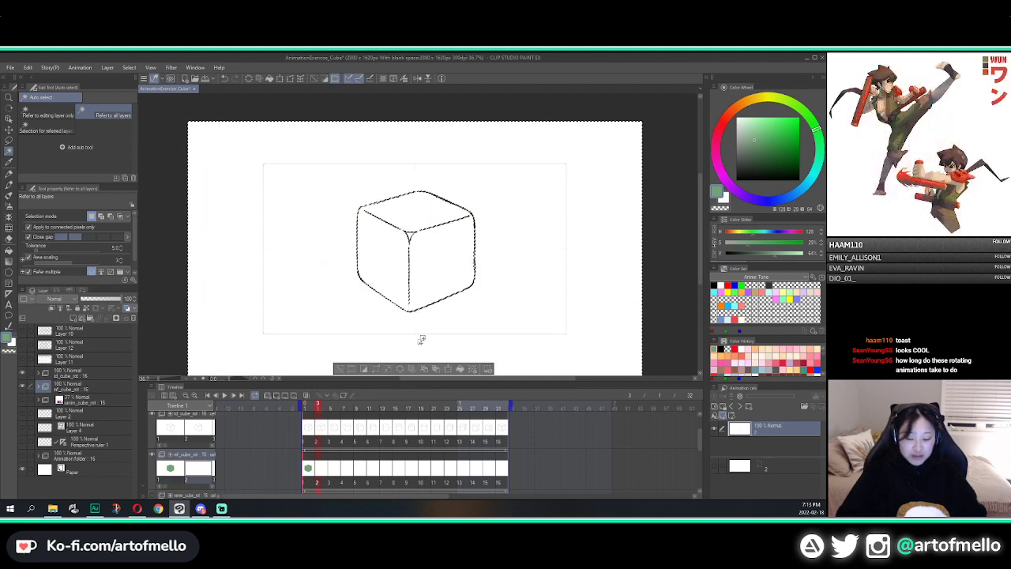
click(339, 369)
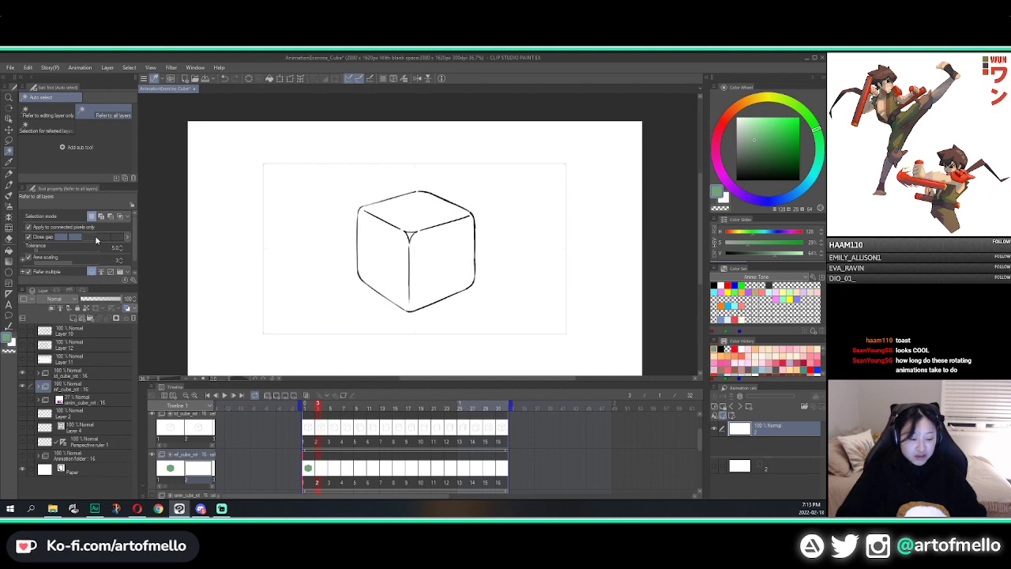
key(ctrl+a)
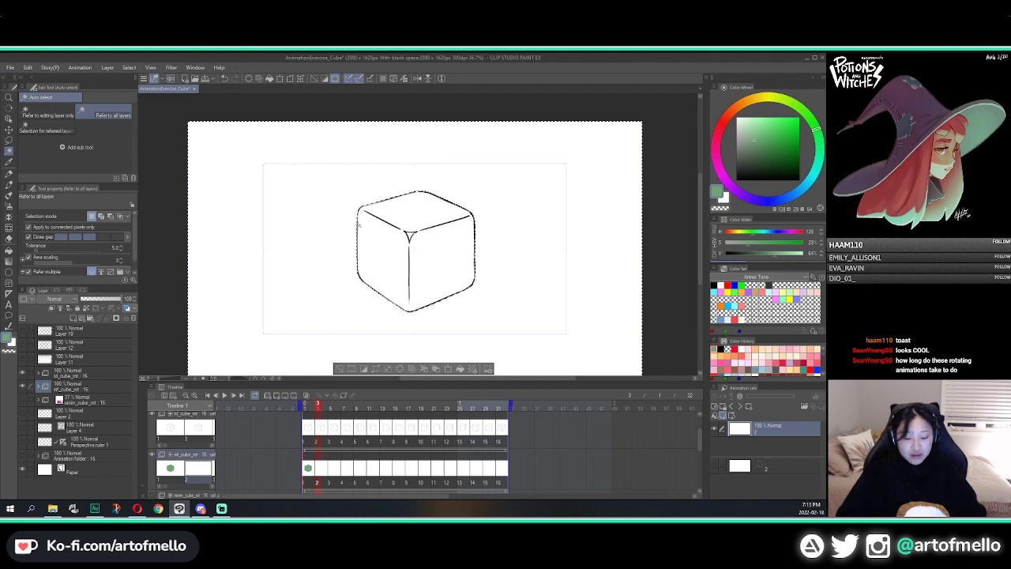
click(367, 369)
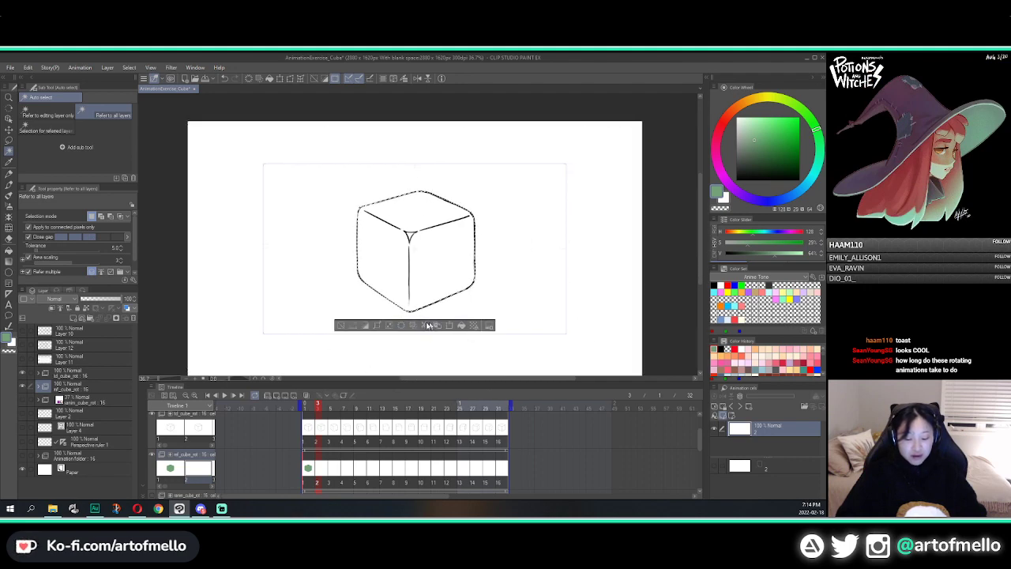
click(463, 326)
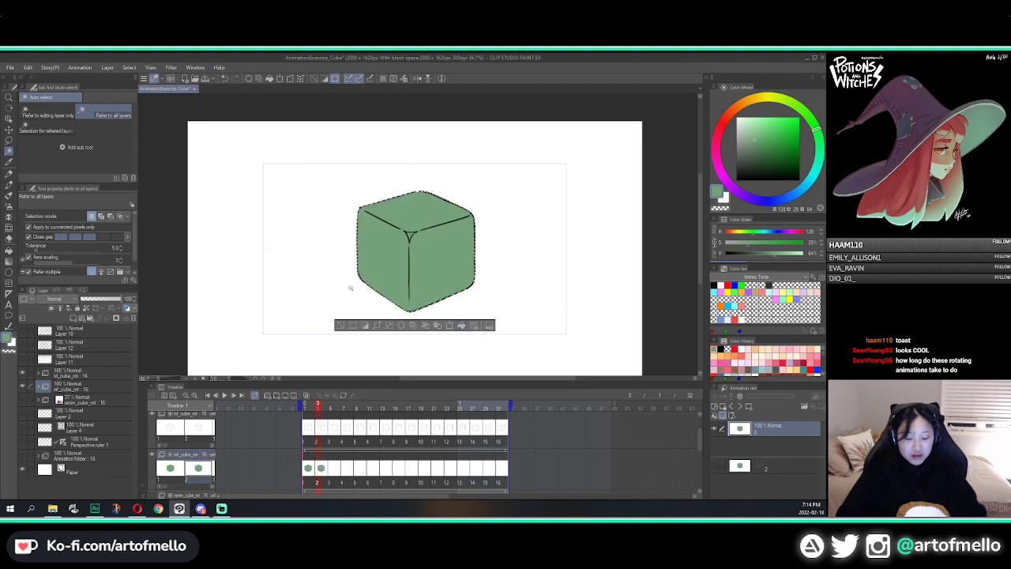
Fill the cube silhouettes on cels 3 and 4 of inf_cube_rot with the muted green, inverting the background selection on each cel
key(ctrl+Right)
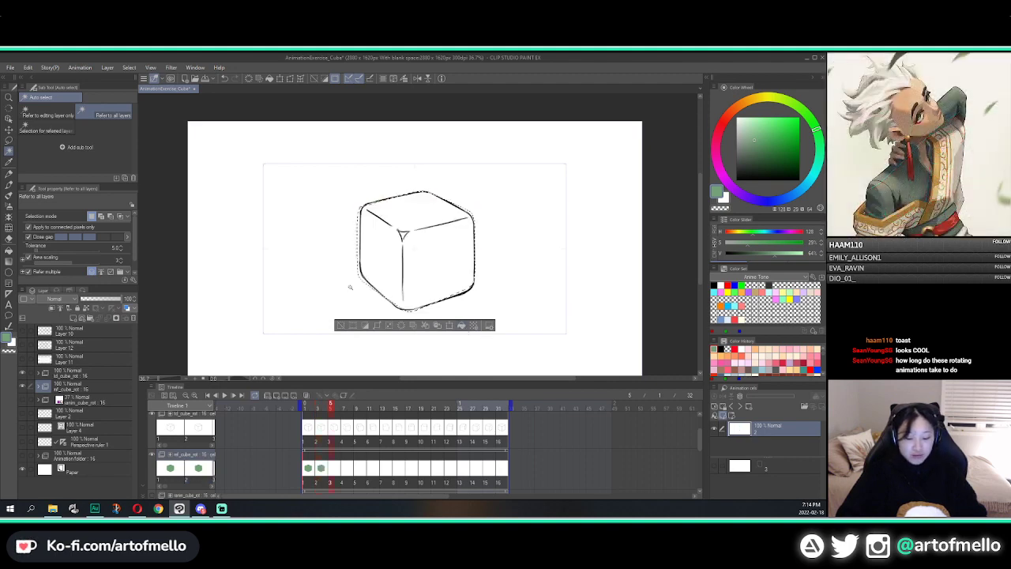
key(ctrl+shift+i)
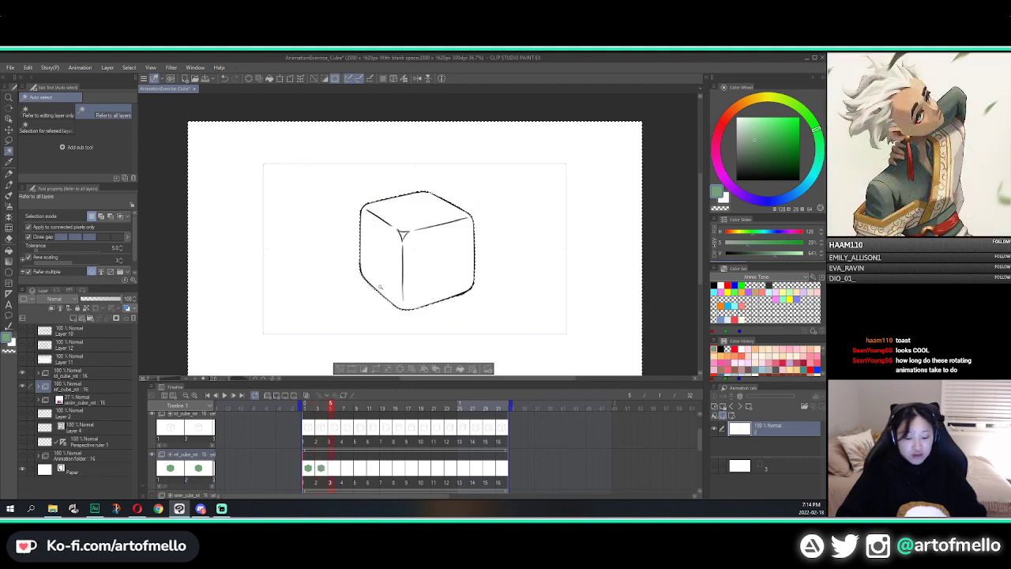
click(364, 369)
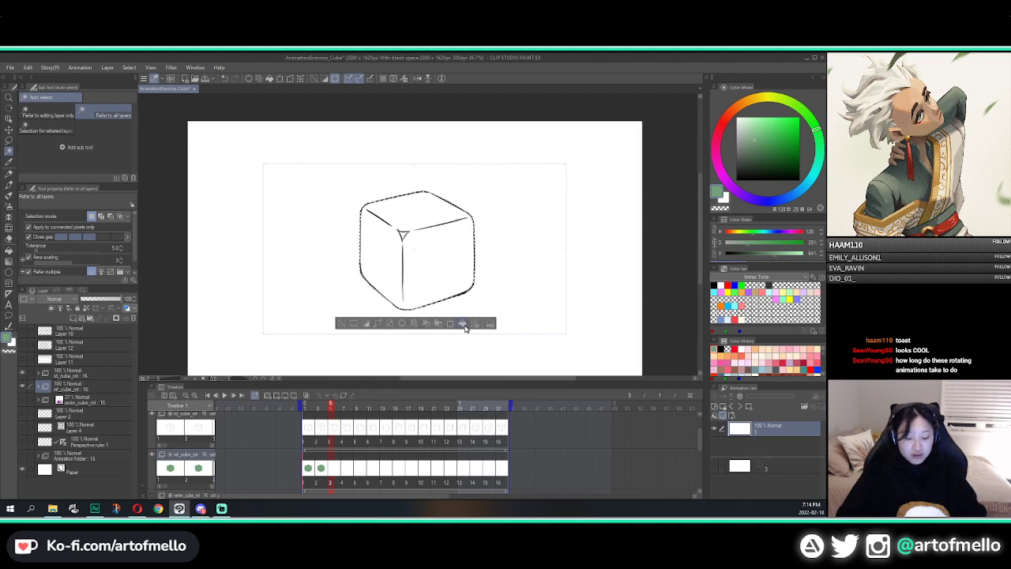
key(ctrl+Right)
click(365, 323)
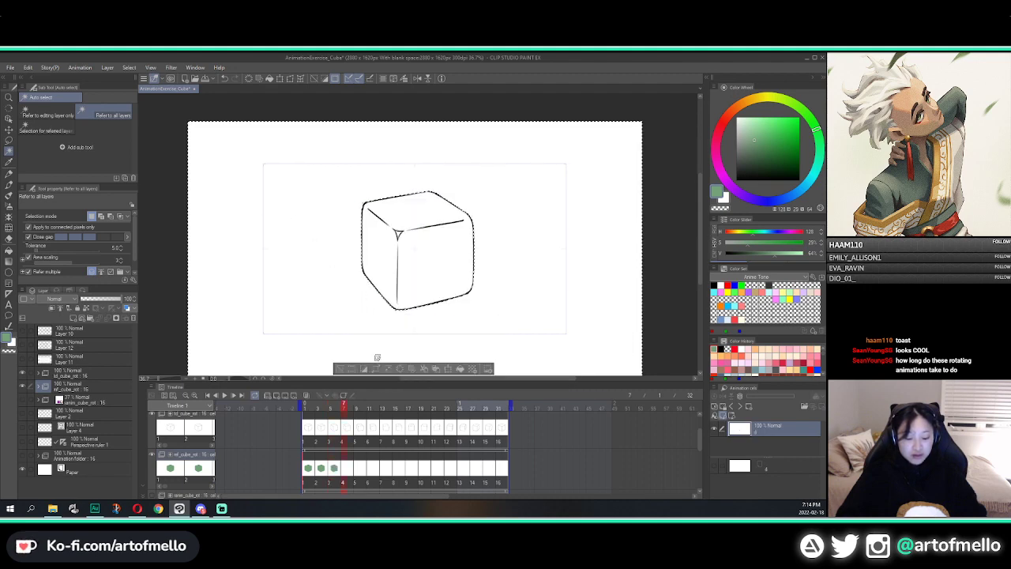
click(368, 366)
click(462, 328)
Fill the cube silhouettes on cels 5 and 6 with the muted green, inverting the background selection on each cel
key(ctrl+Right)
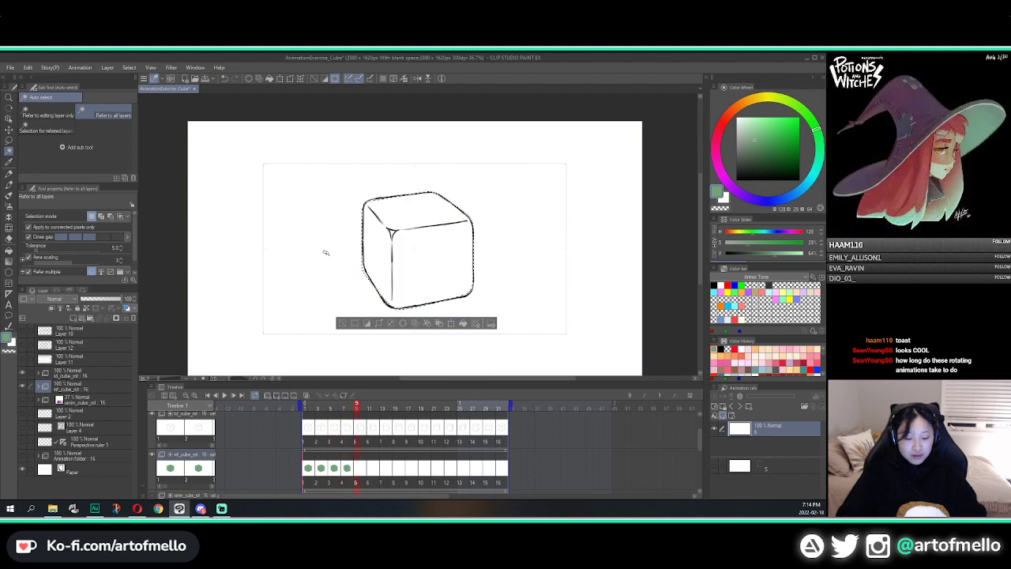
click(366, 323)
click(368, 365)
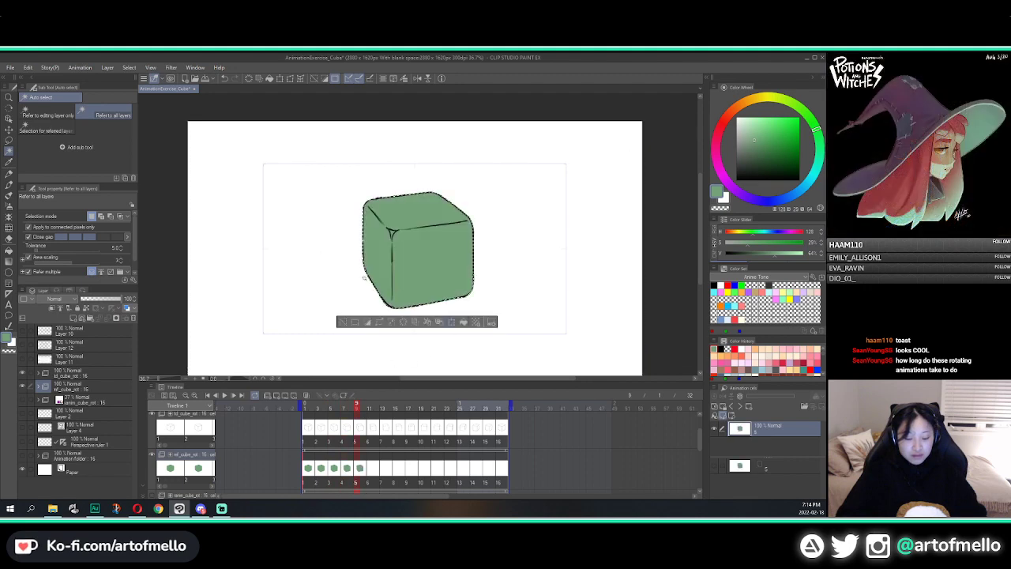
click(365, 323)
click(364, 366)
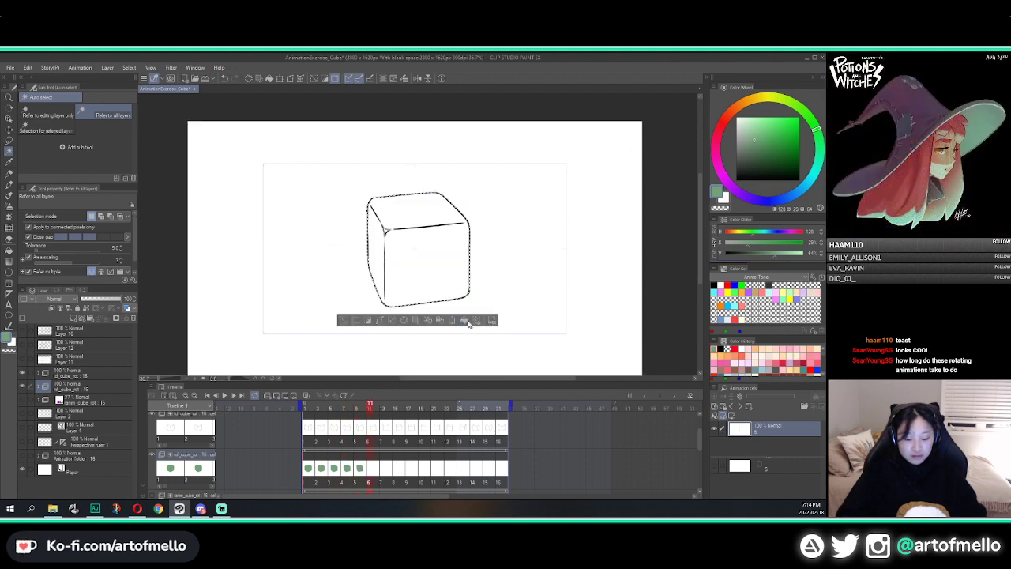
Fill the cube silhouettes on cels 7 and 8 with the muted green, inverting the background selection on each cel
click(323, 241)
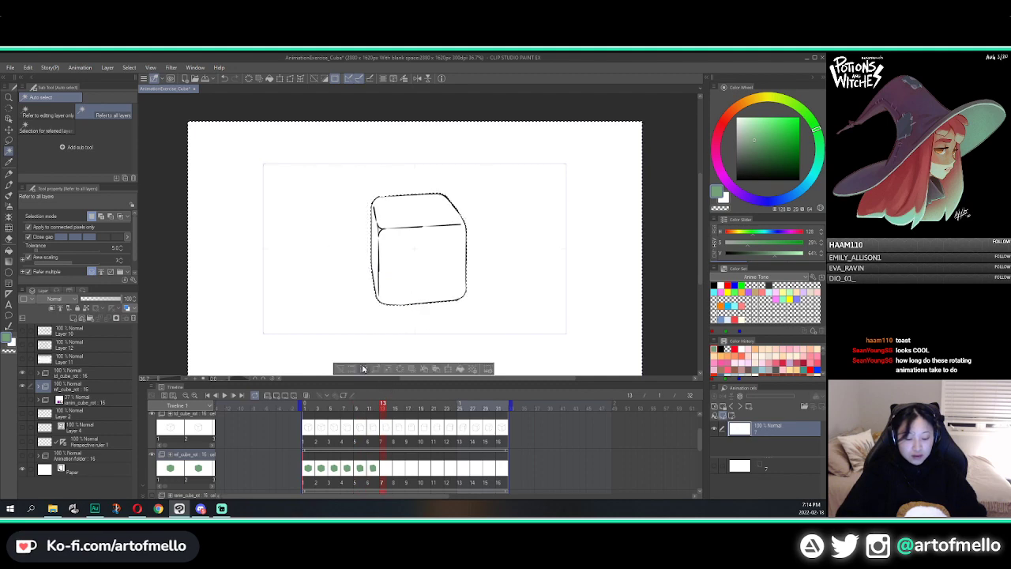
click(364, 367)
click(464, 321)
key(ctrl+Right)
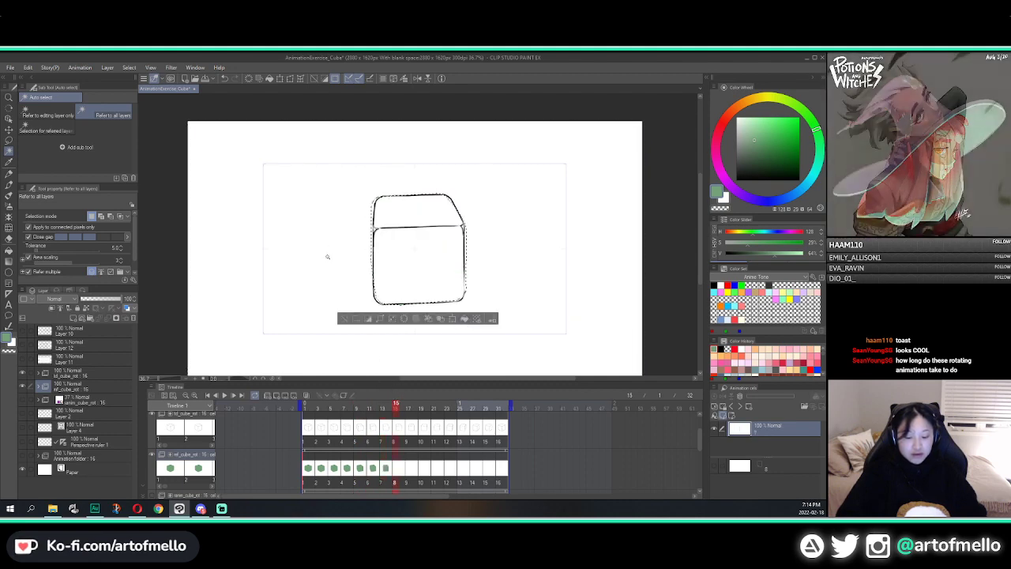
click(326, 255)
click(364, 368)
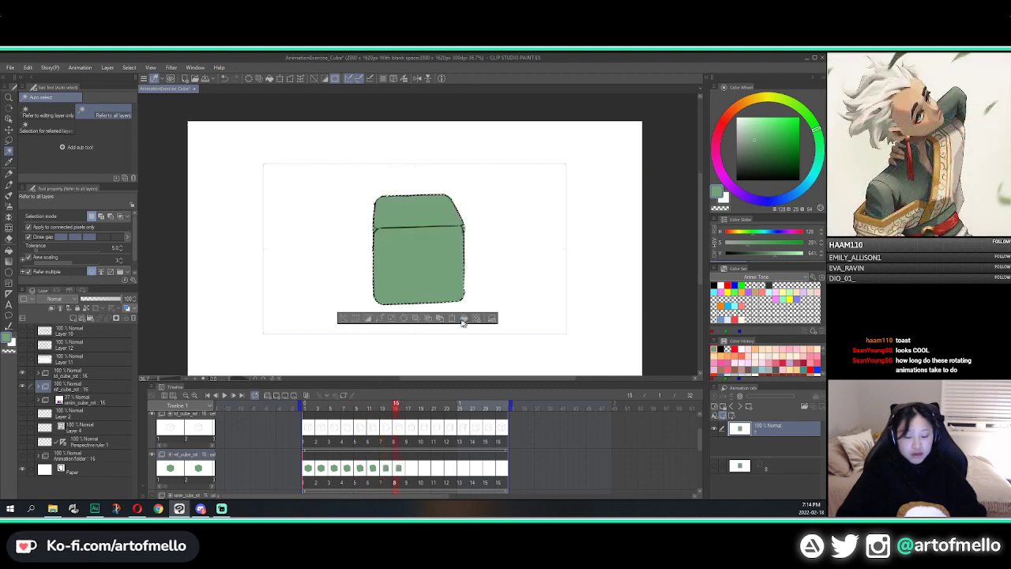
Fill the cube silhouettes on cels 9 and 10 with the muted green, inverting the background selection on each cel
click(319, 266)
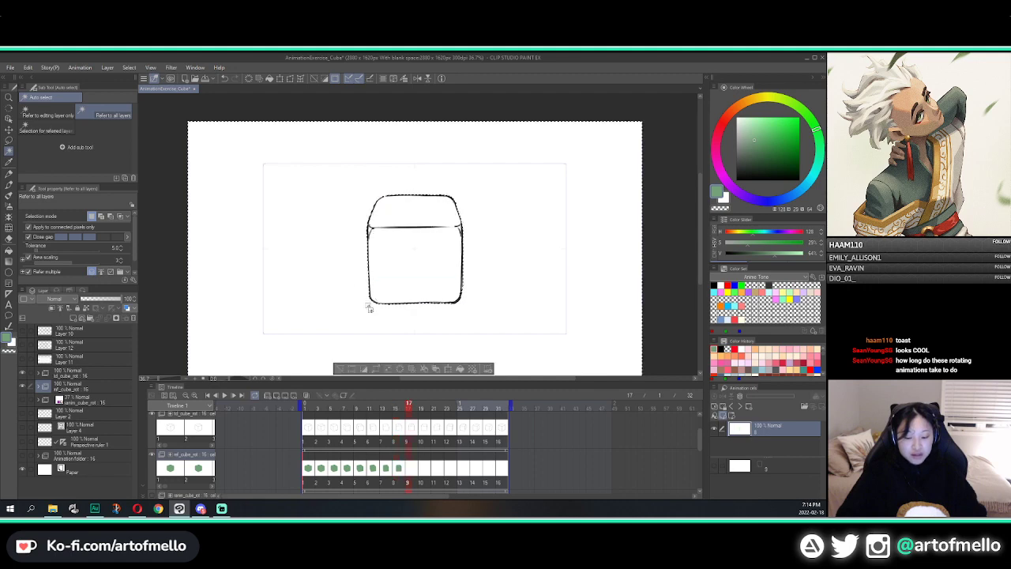
click(364, 370)
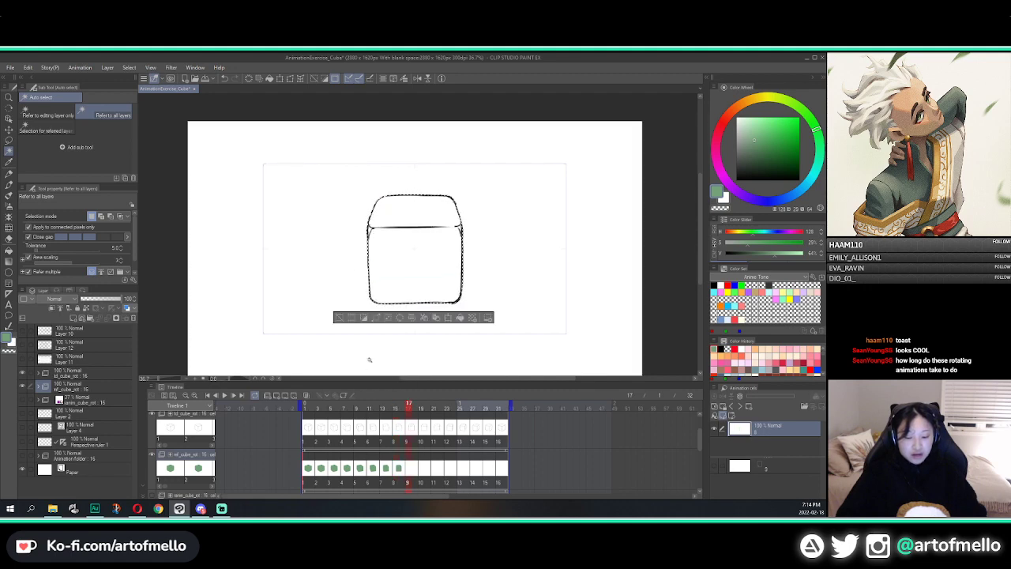
click(353, 289)
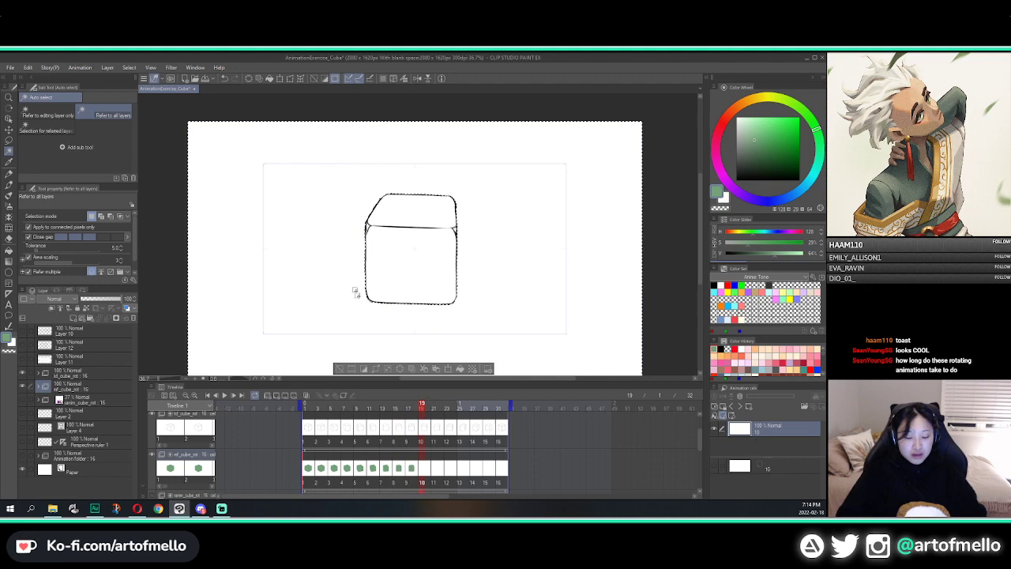
click(364, 370)
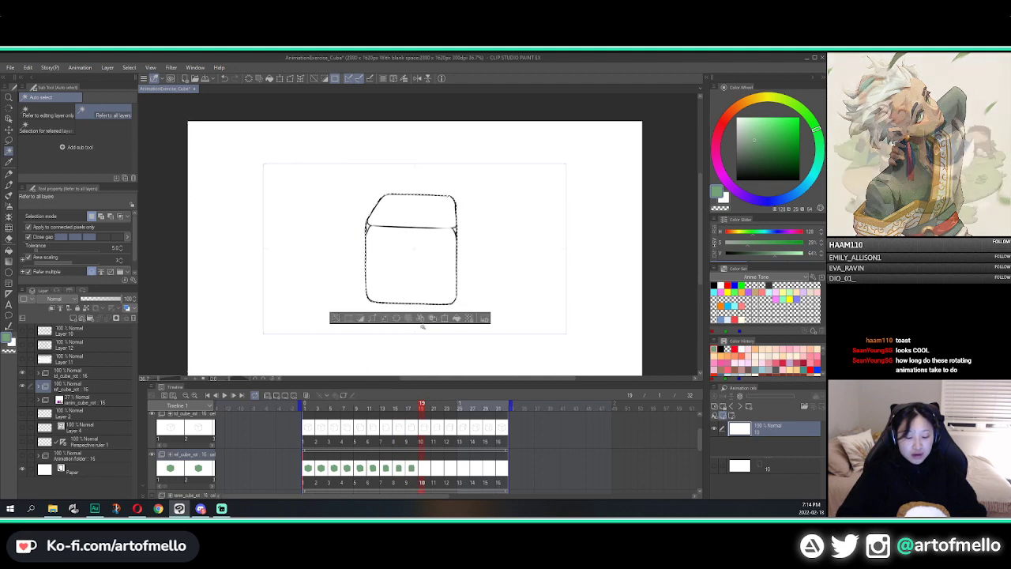
Fill the cube silhouettes on cels 11 and 12 with the muted green, inverting the background selection on each cel
click(348, 263)
click(364, 370)
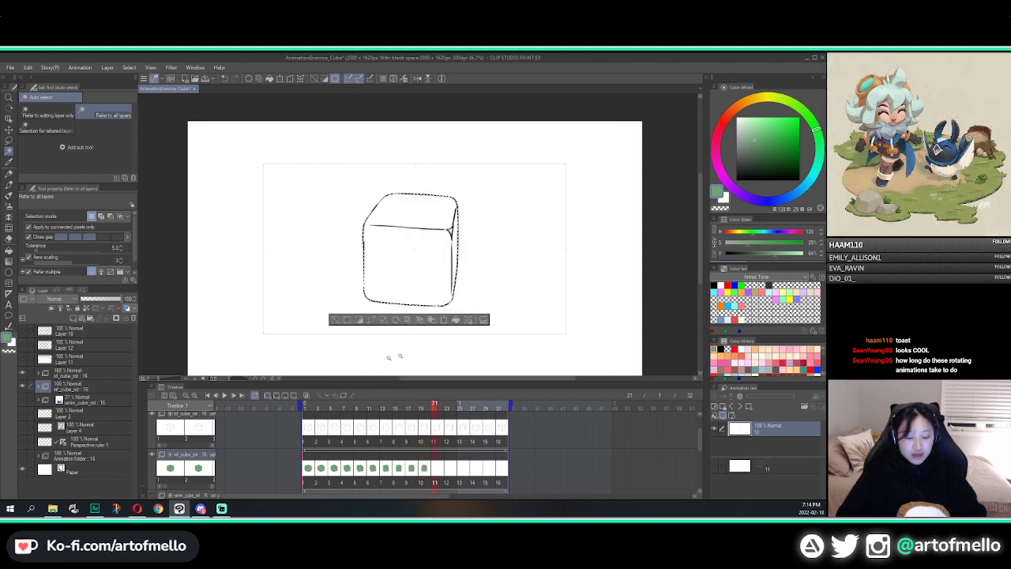
click(461, 326)
key(Right)
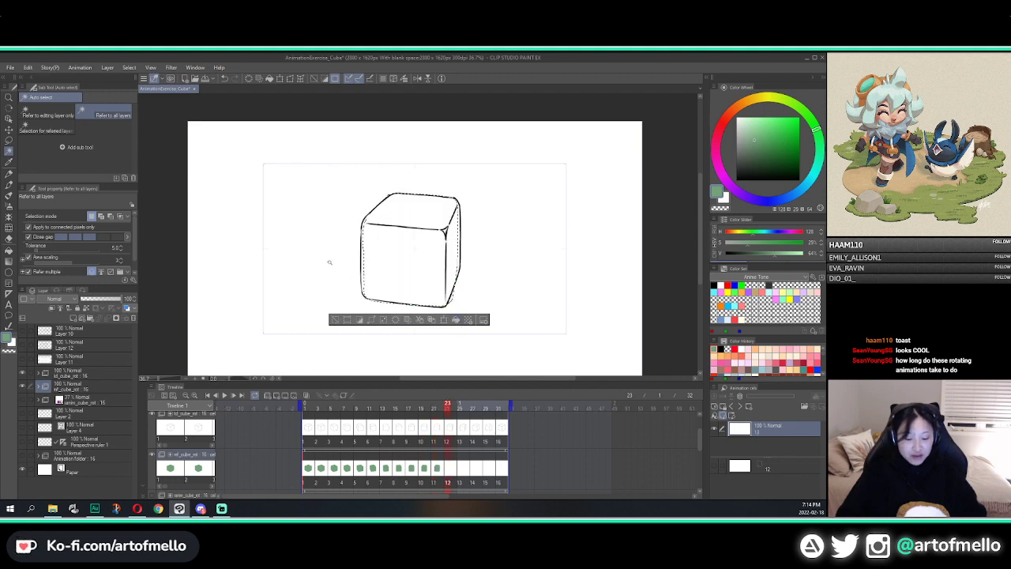
click(331, 261)
click(364, 369)
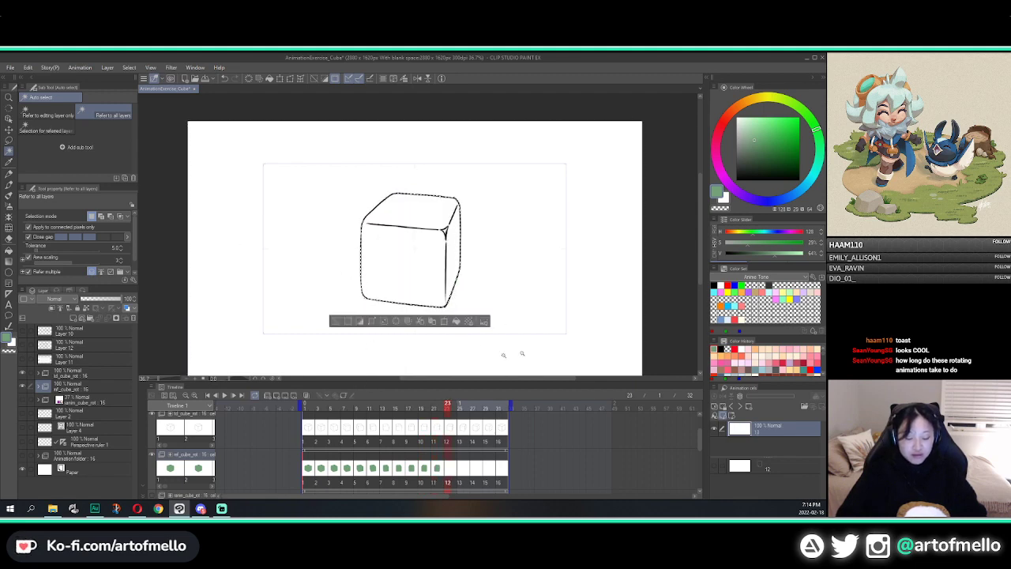
click(461, 325)
Fill the cube silhouette on cel 13 with the muted green through an inverted background selection
key(Right)
click(340, 279)
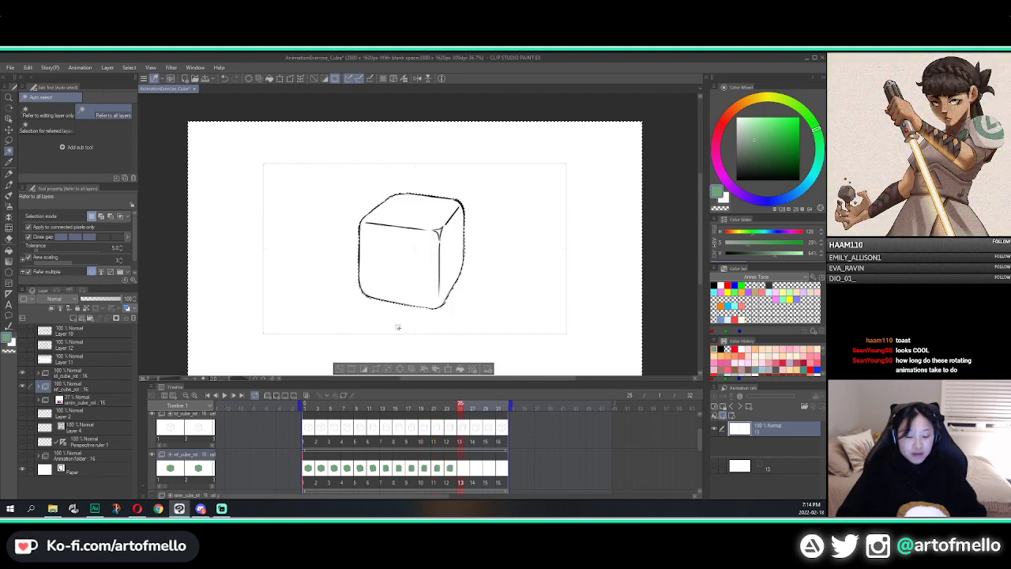
click(364, 370)
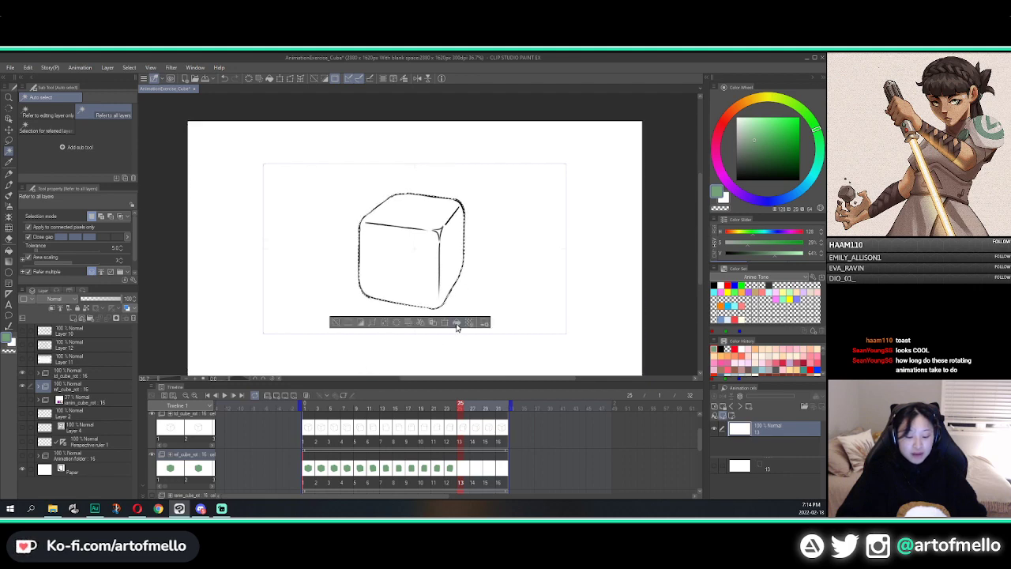
Try to select only the background around the cube on cel 14, with Close gap at its third and fifth levels
key(Right)
click(328, 283)
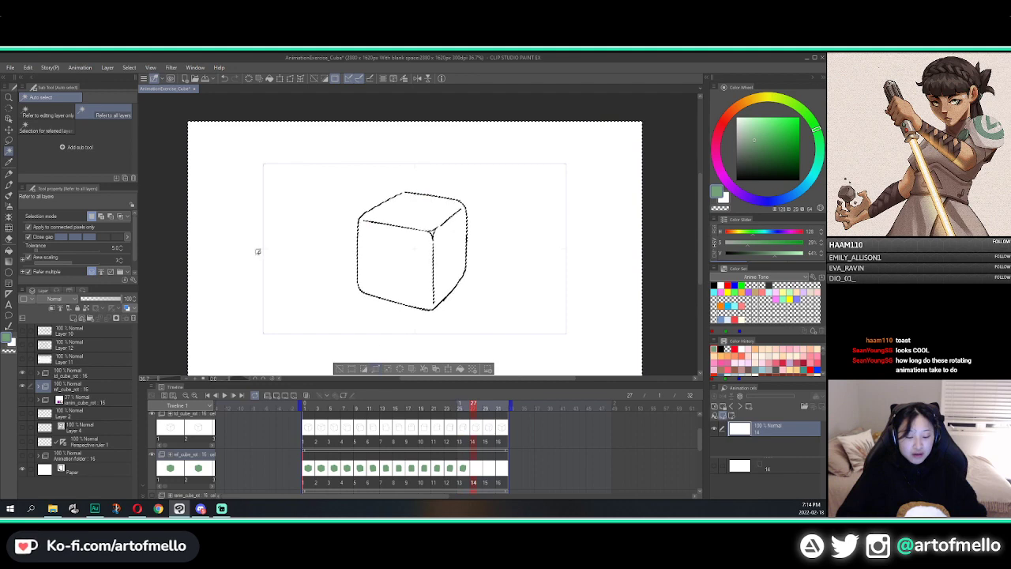
key(ctrl+d)
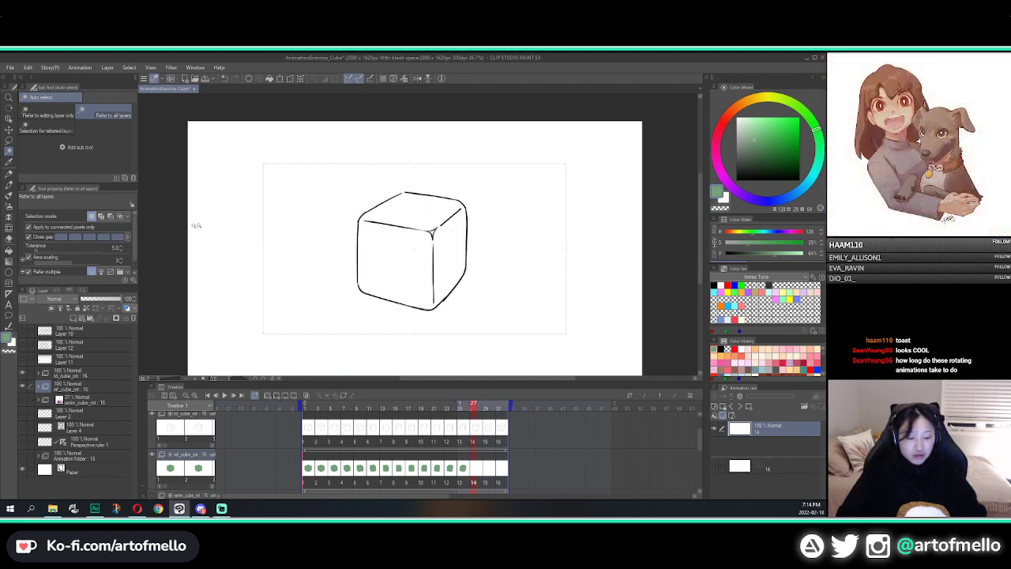
click(343, 221)
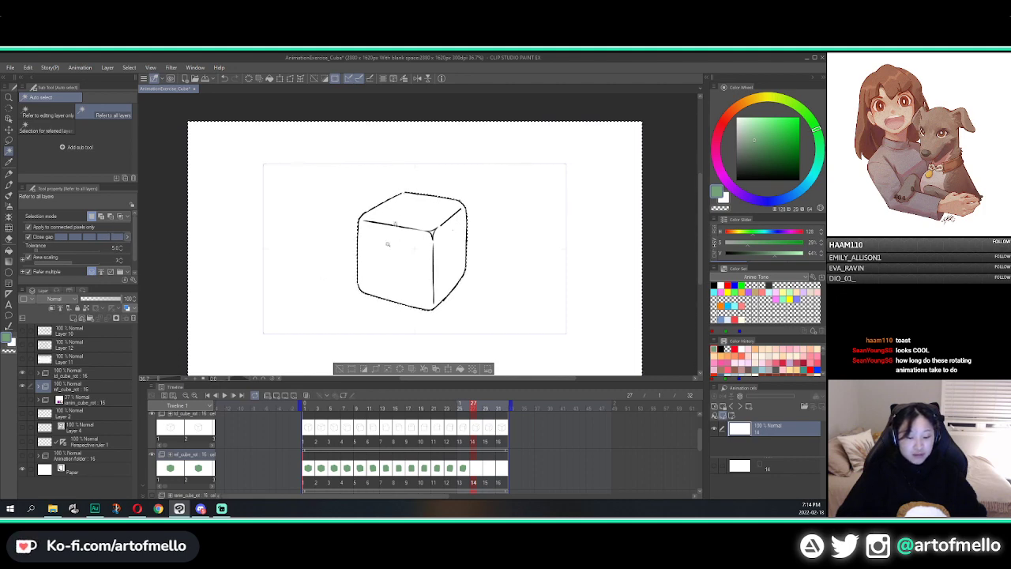
click(339, 367)
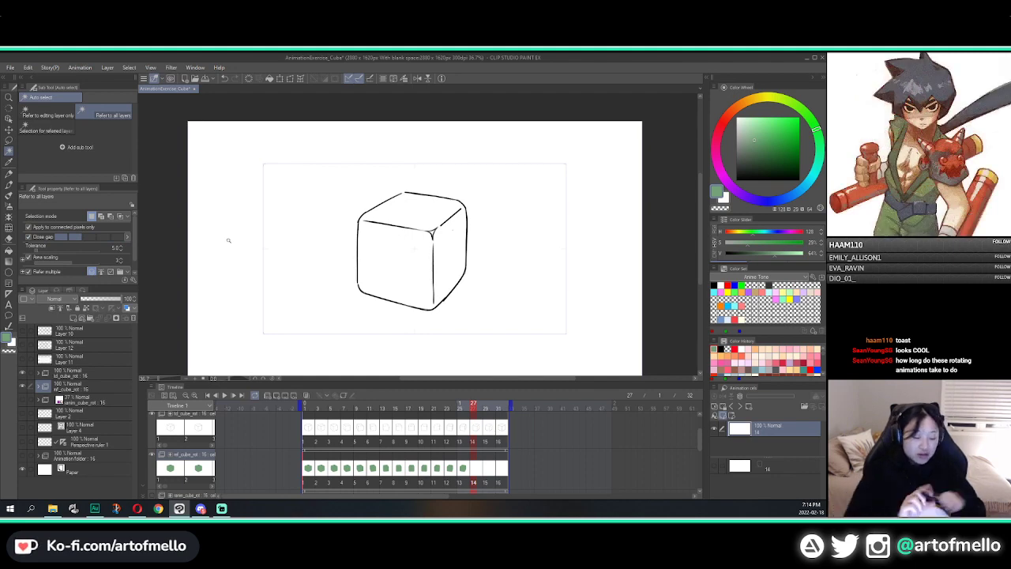
Set the G-pen to brush size 15 and bridge the gap in the cube outline on cel 14 with the muted green
key(p)
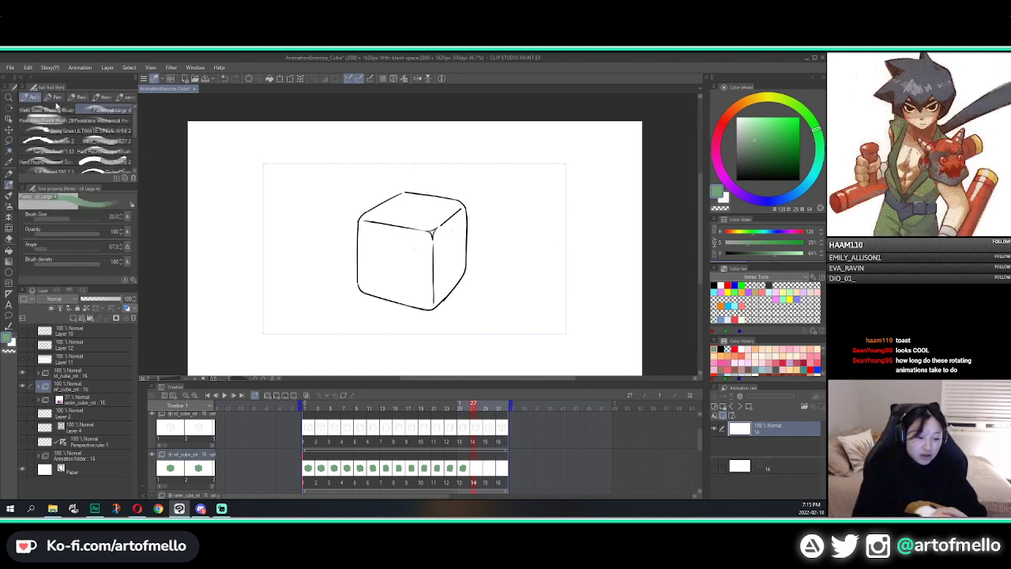
key(p)
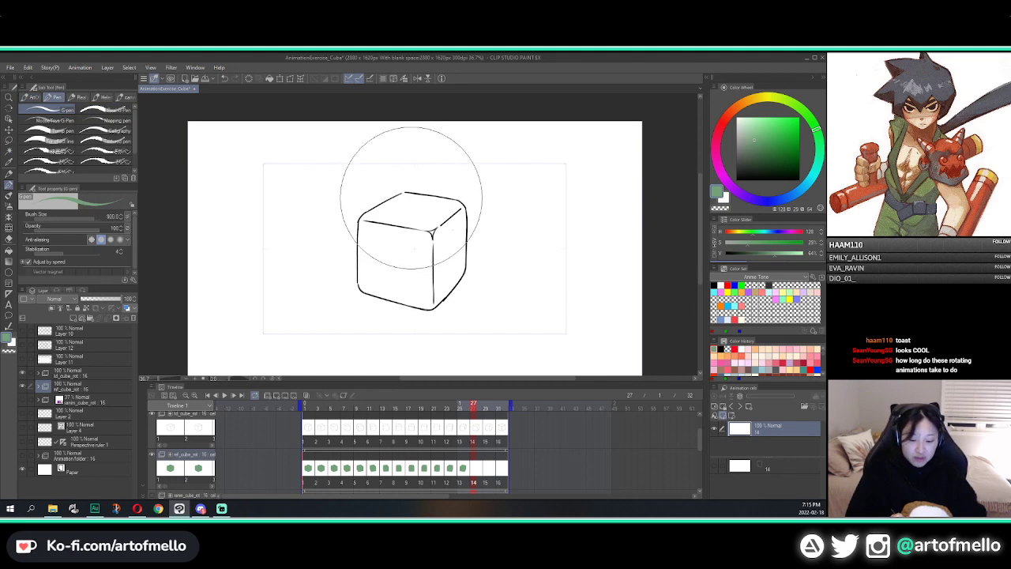
key(bracketleft)
key(bracketleft)
key(bracketleft)
key(bracketleft)
key(bracketleft)
key(bracketleft)
key(bracketleft)
key(bracketleft)
key(bracketleft)
key(bracketleft)
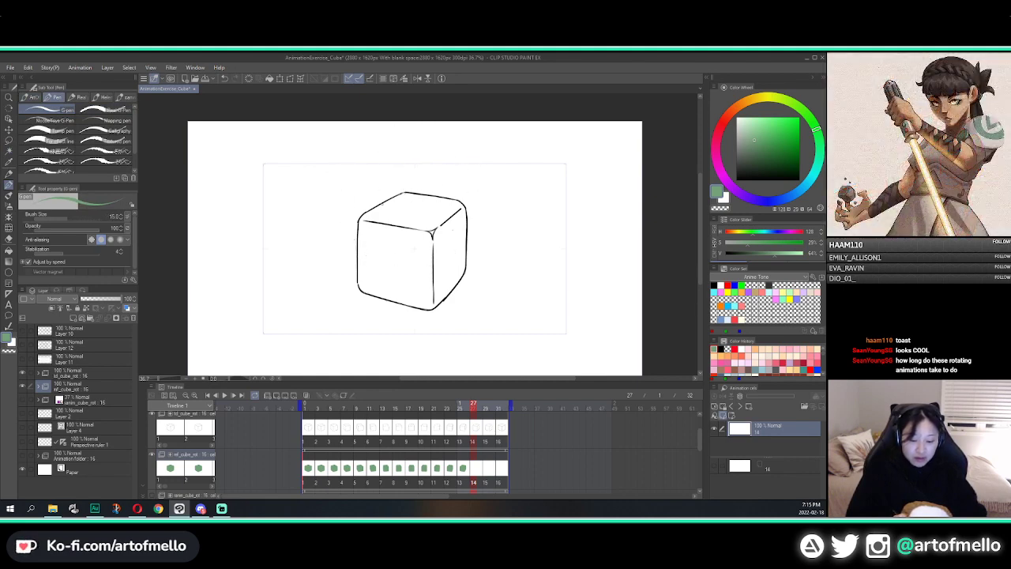
Fill the cube silhouette on cel 14 with the muted green through an inverted background selection, and compare it with the neighbouring cel
key(w)
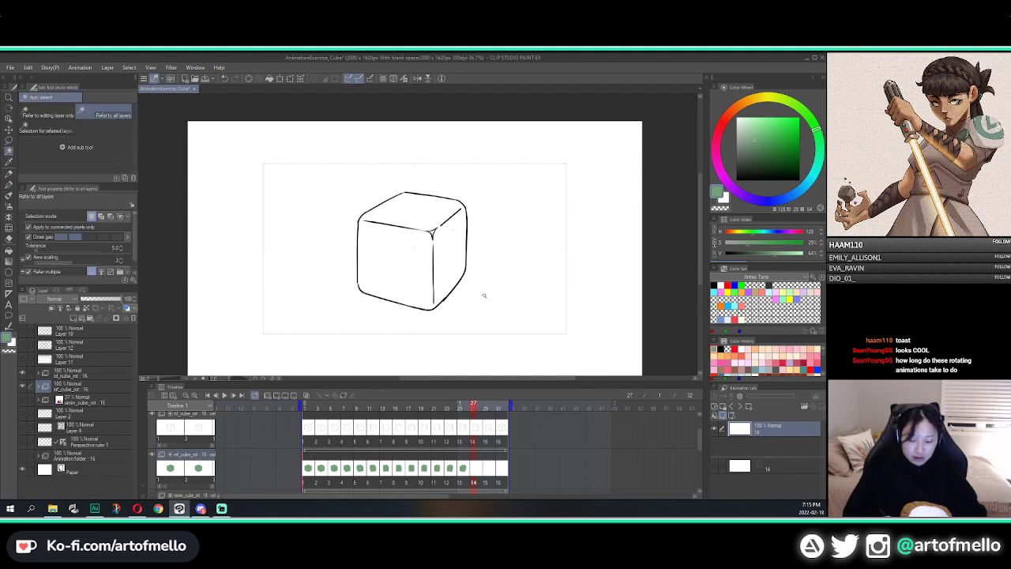
click(486, 293)
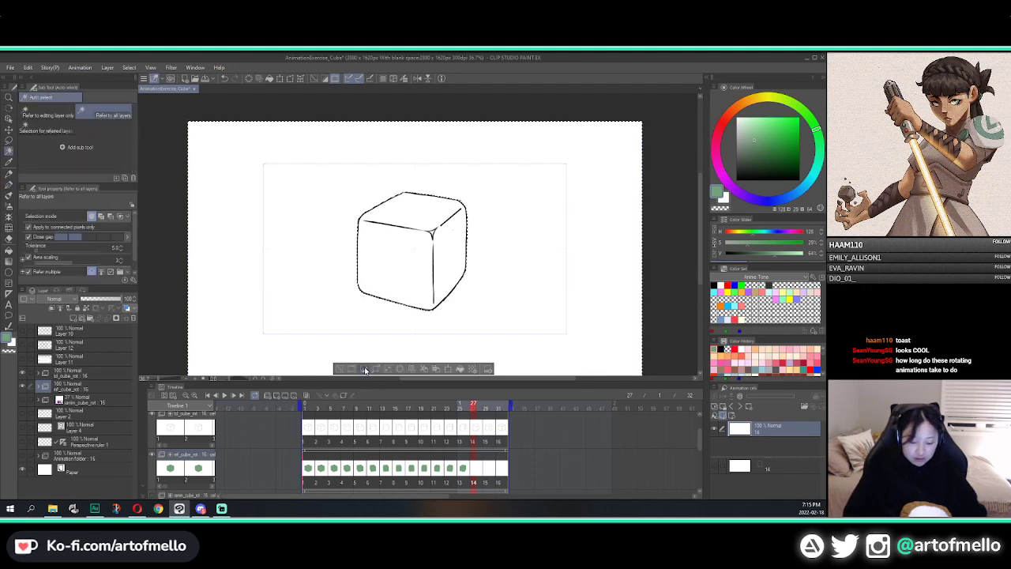
click(458, 324)
key(ctrl+d)
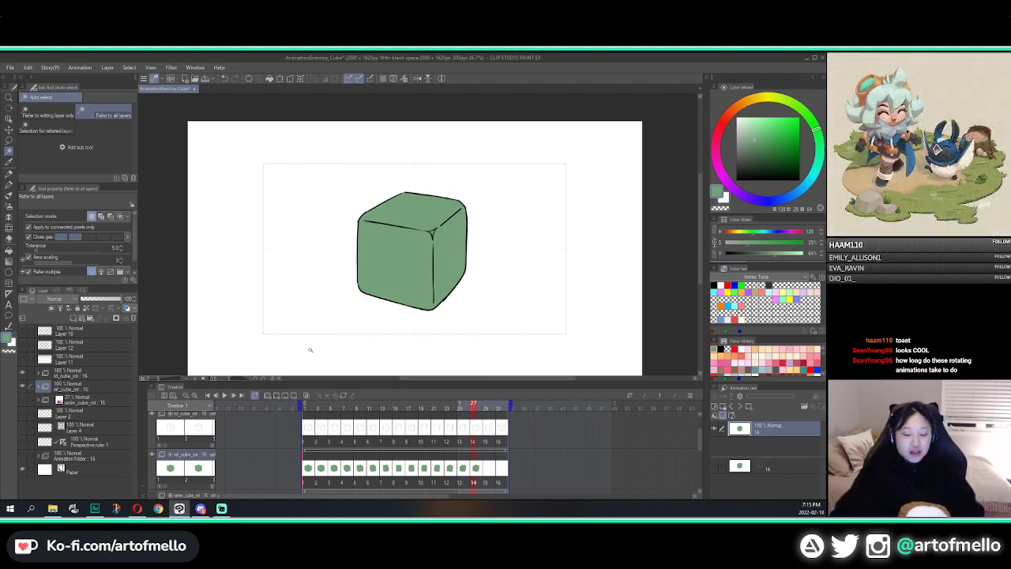
key(Right)
key(Left)
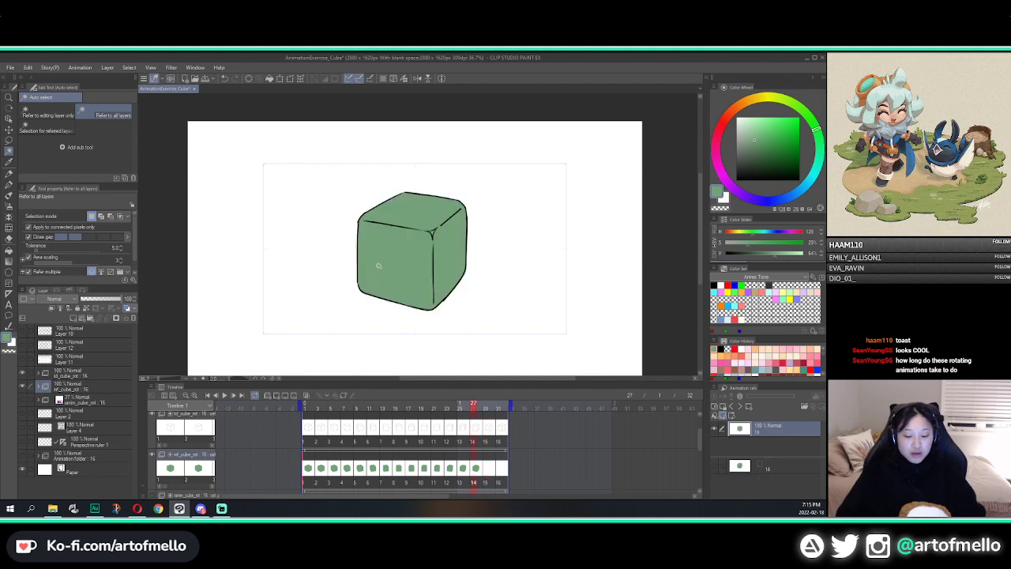
Fill the cube silhouettes on cels 15 and 16 with the muted green, inverting the background selection on each, and clear the selection
key(Right)
click(344, 242)
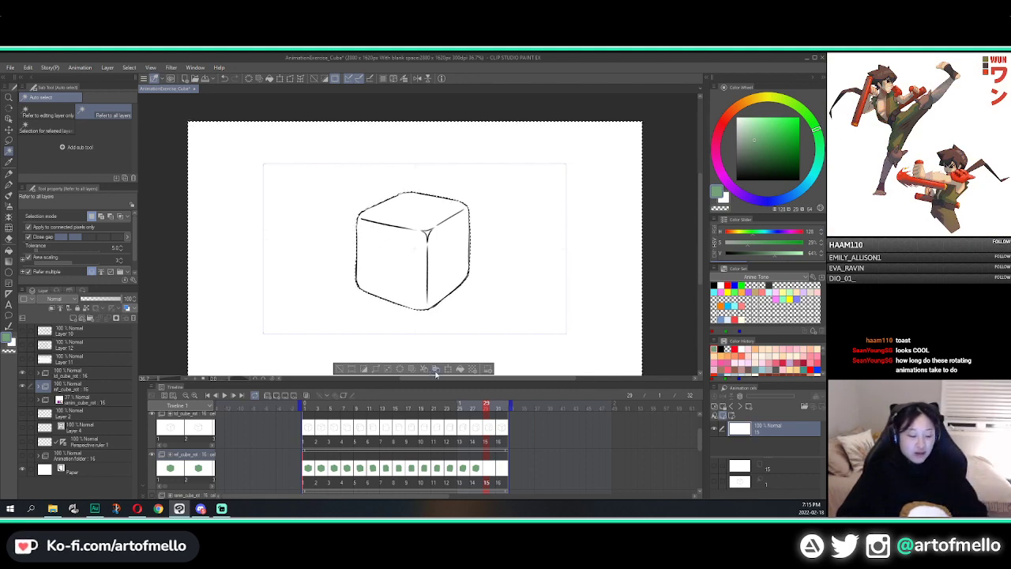
click(364, 369)
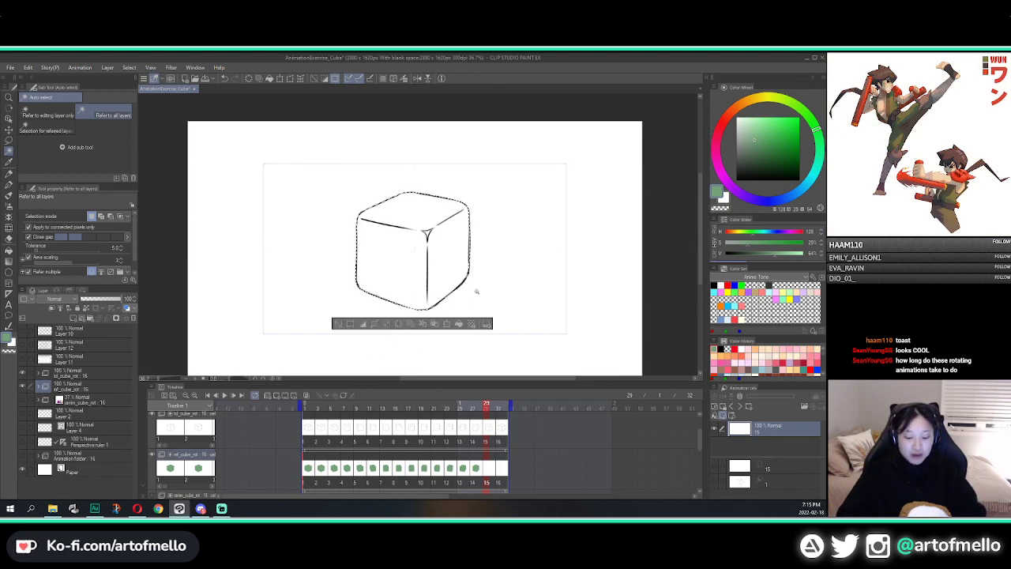
click(460, 323)
key(period)
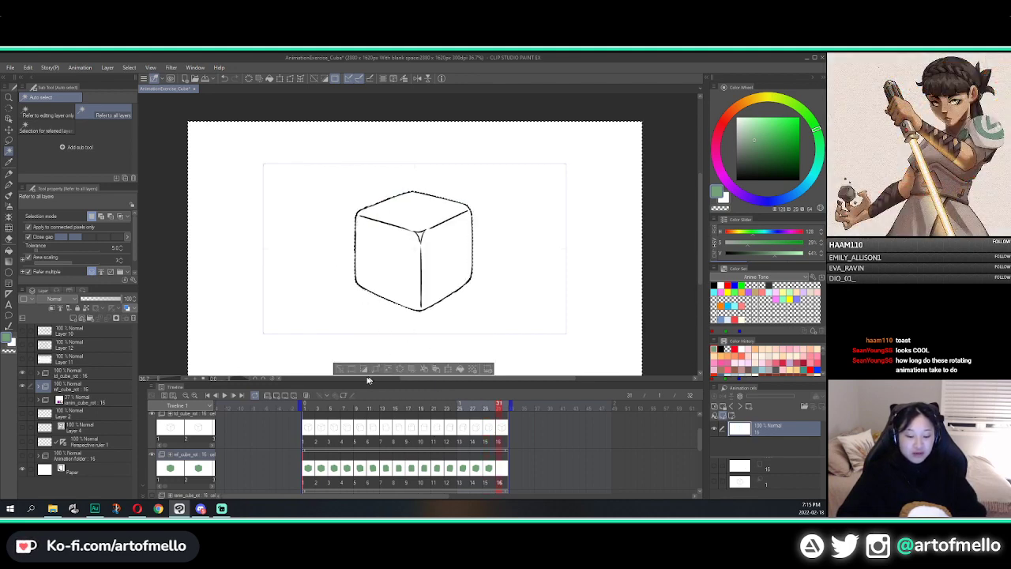
key(period)
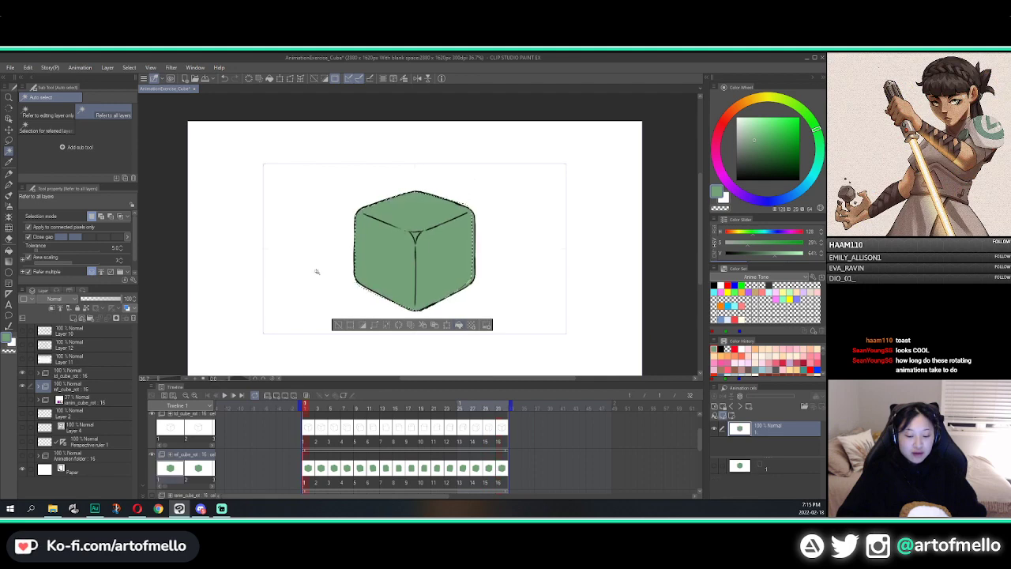
click(314, 269)
click(341, 370)
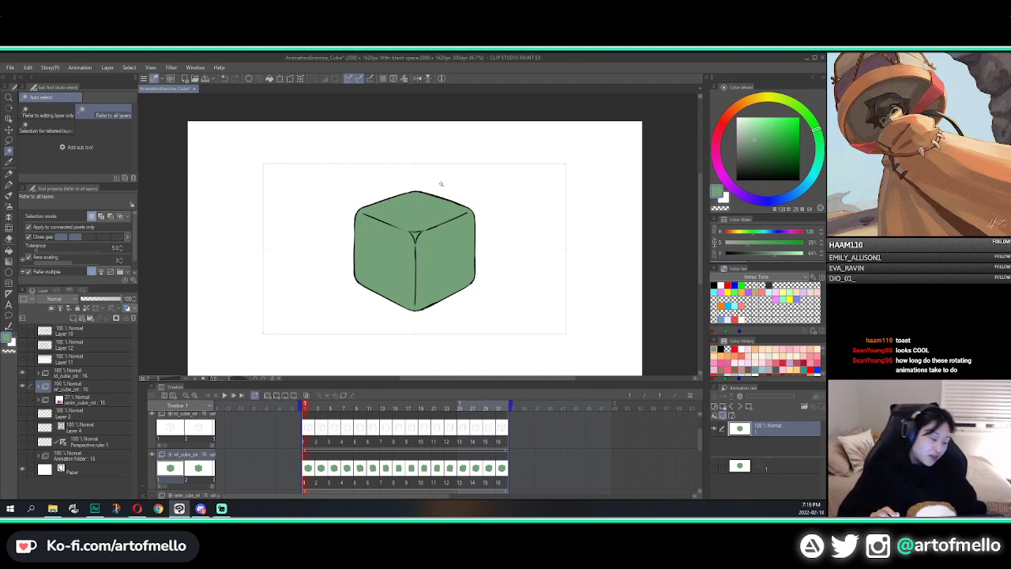
Choose a light pink with hue 316 and saturation 42% as the G-pen colour for the cube's side face
key(p)
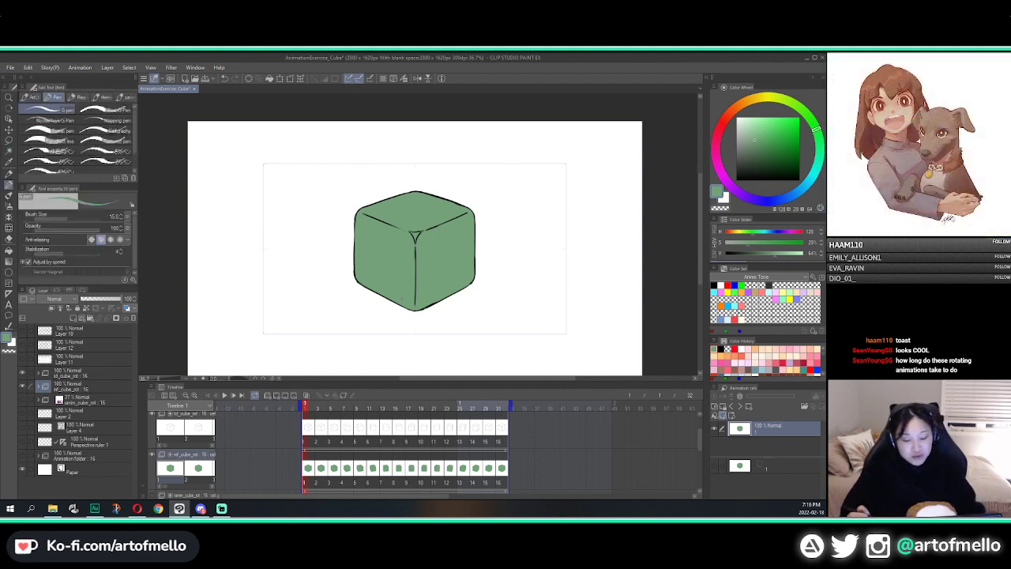
click(734, 109)
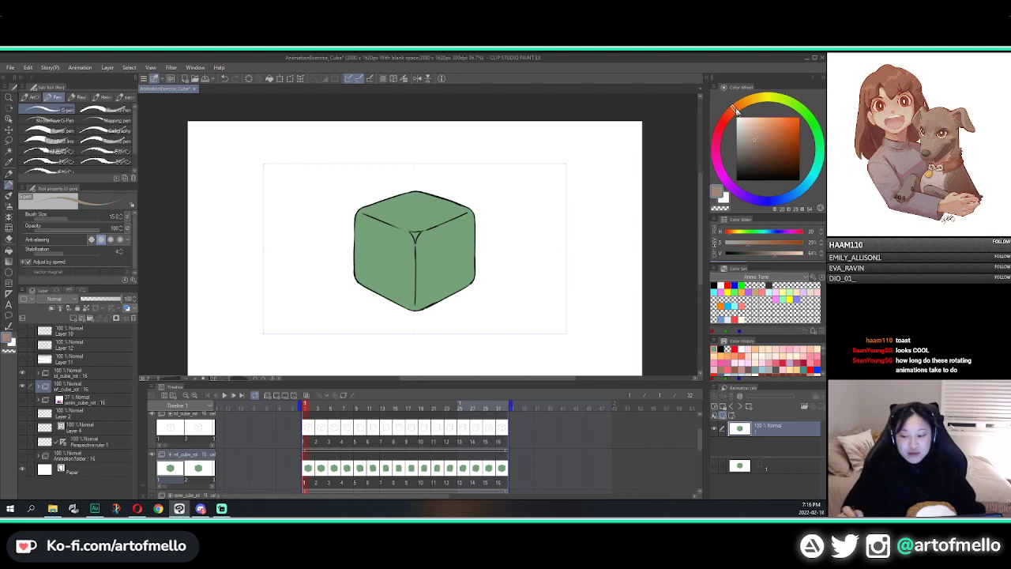
click(720, 126)
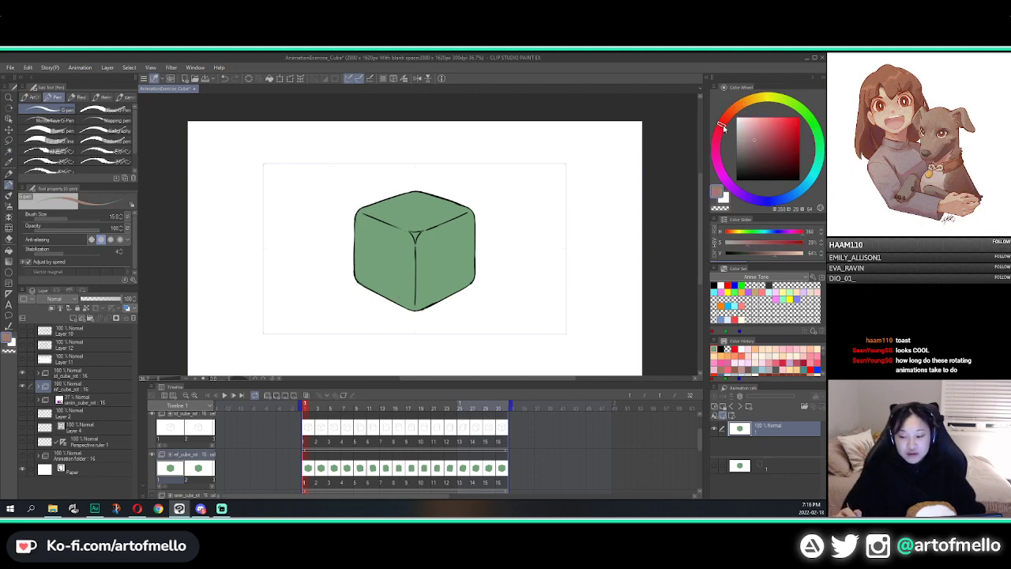
click(725, 117)
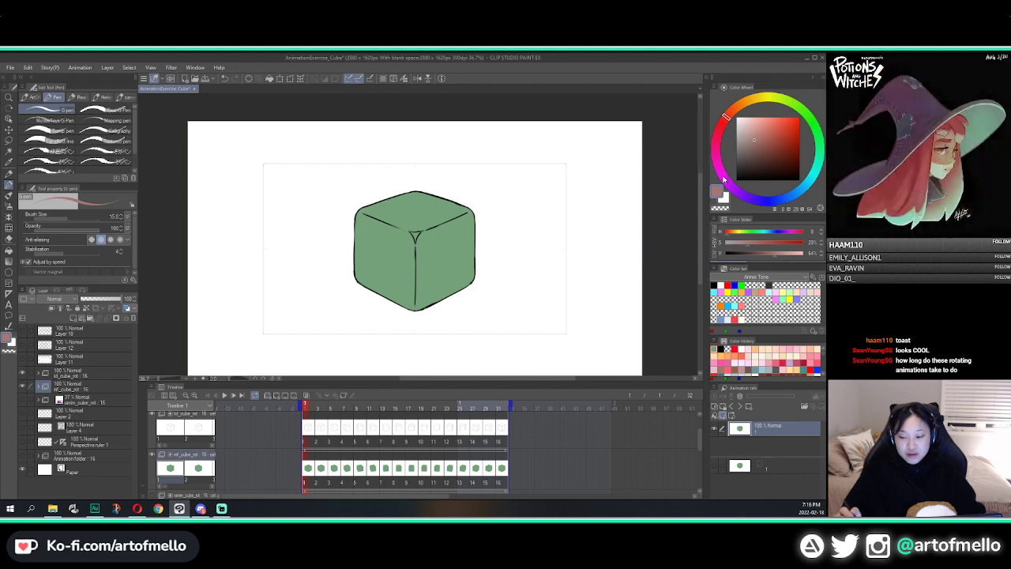
click(717, 162)
click(762, 118)
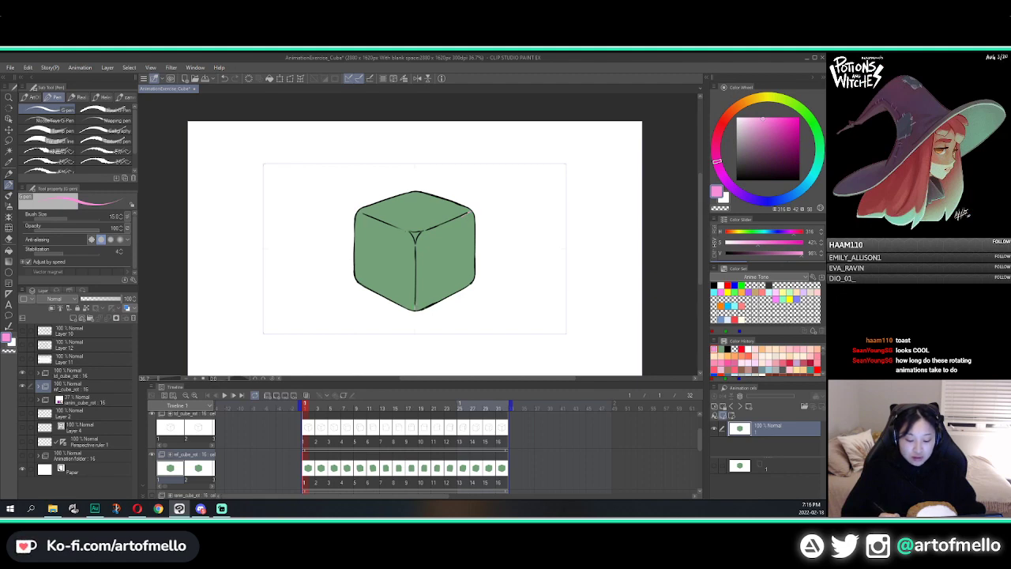
Try to fill the cube's right face on cel 1 with the light pink
key(g)
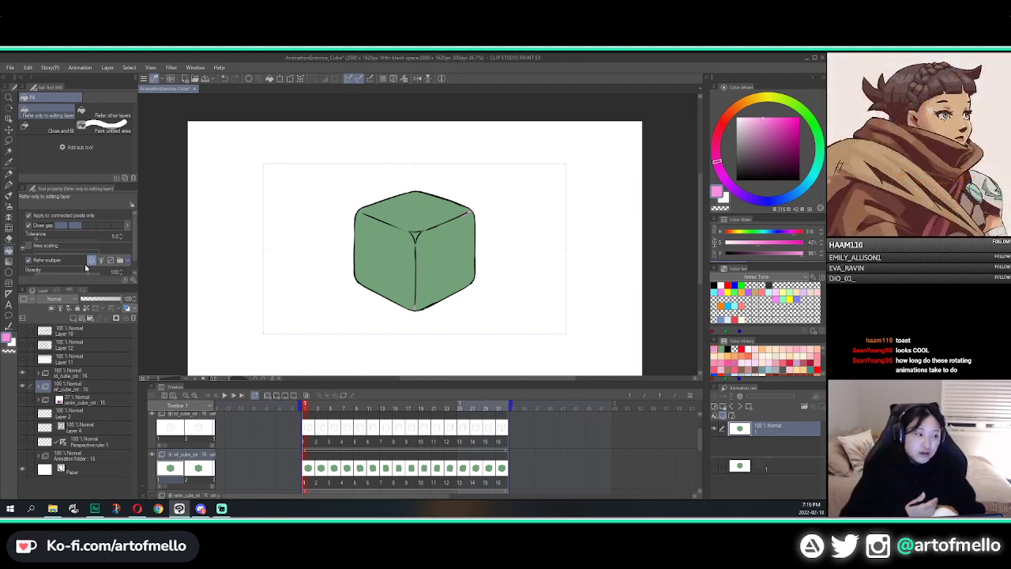
click(446, 250)
key(ctrl+z)
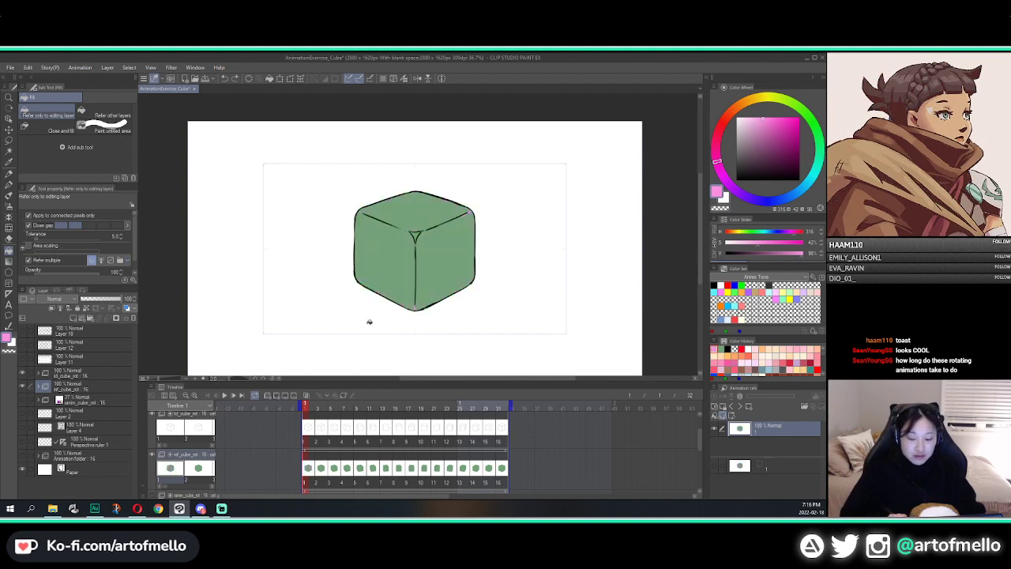
Patch the line gap at the cube's front corner on cel 1 with the G-pen and fill the right face light pink
key(p)
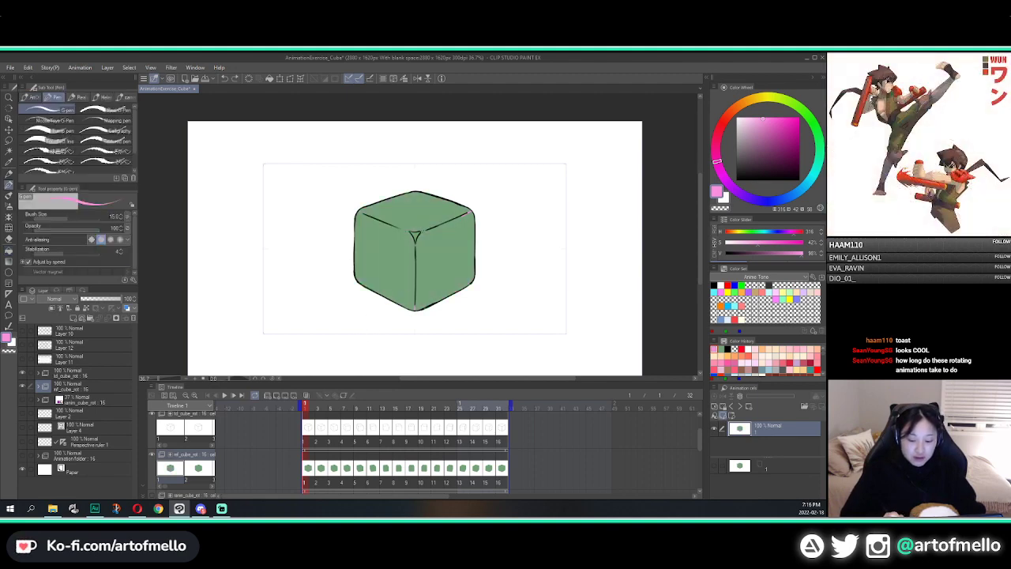
key(Right)
key(Left)
key(g)
click(447, 256)
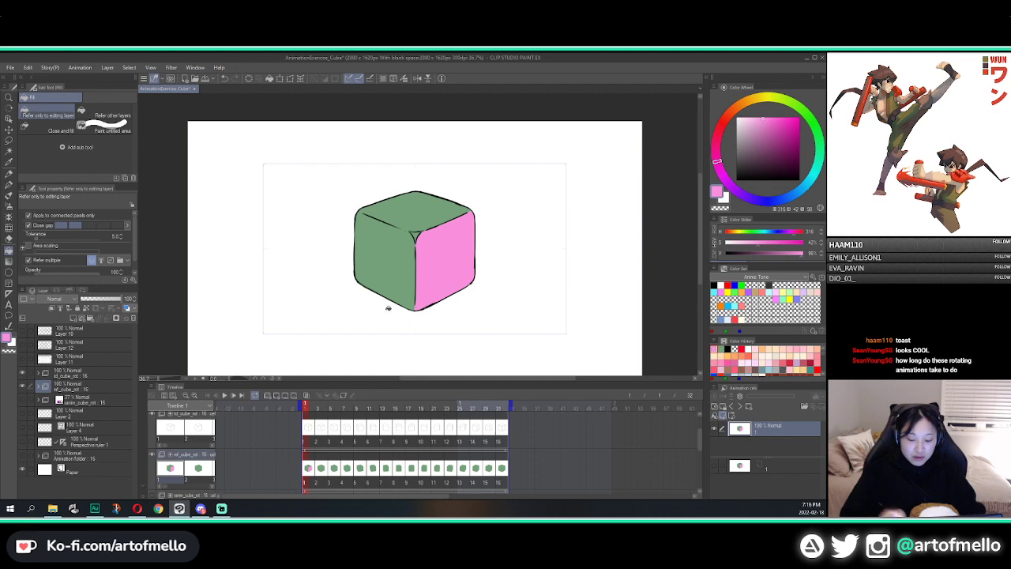
On cel 1, fill the cube's left face light orange (hue 36, saturation 42%) and the small front-corner triangle off-white (saturation 6%)
click(731, 118)
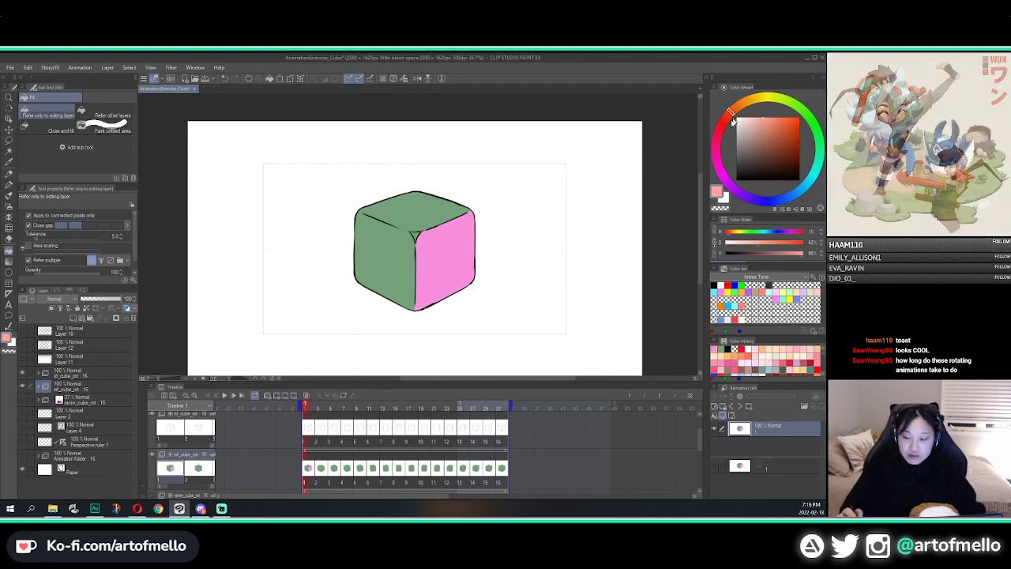
click(745, 100)
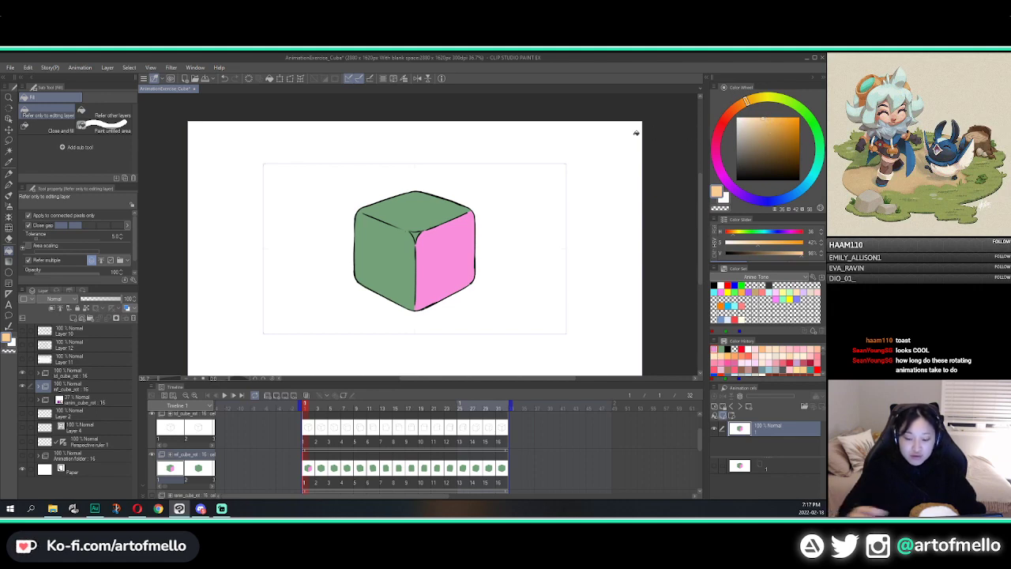
key(p)
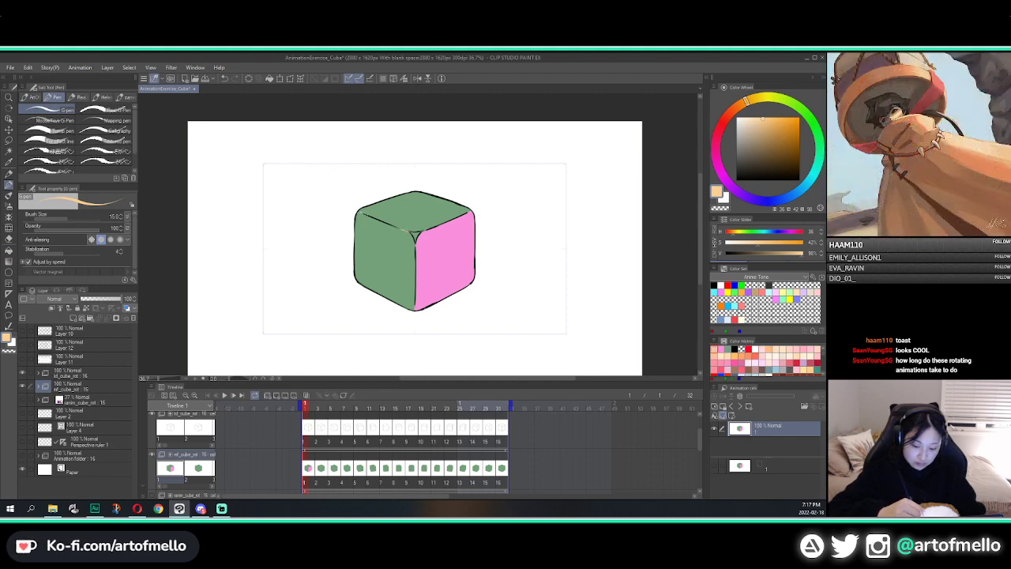
key(g)
click(382, 238)
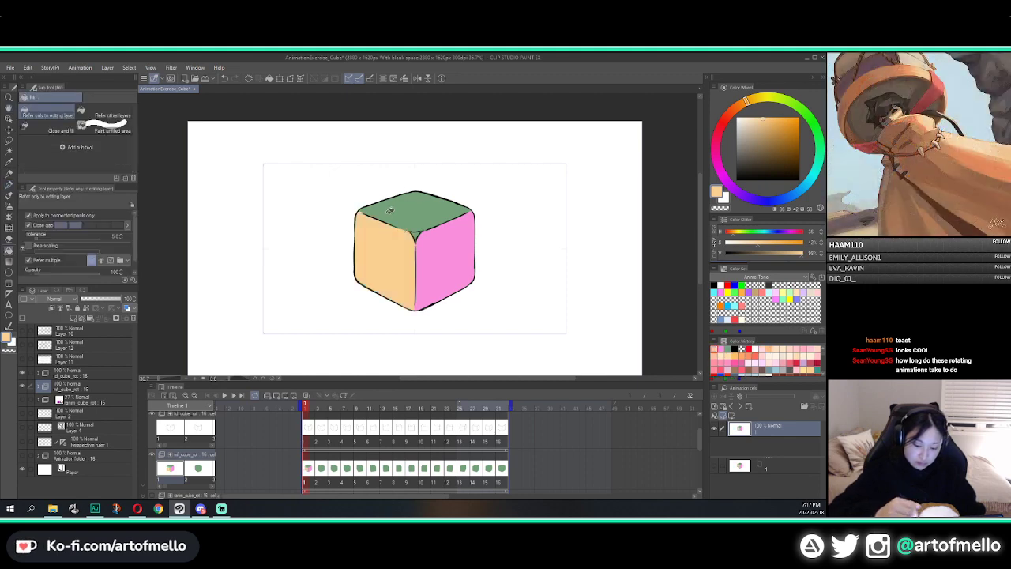
click(740, 120)
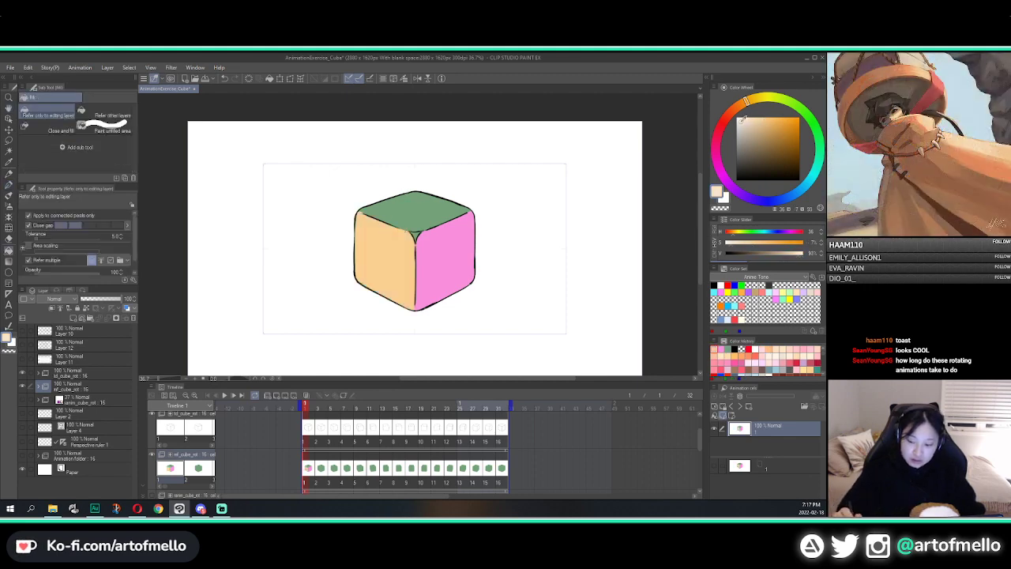
click(415, 235)
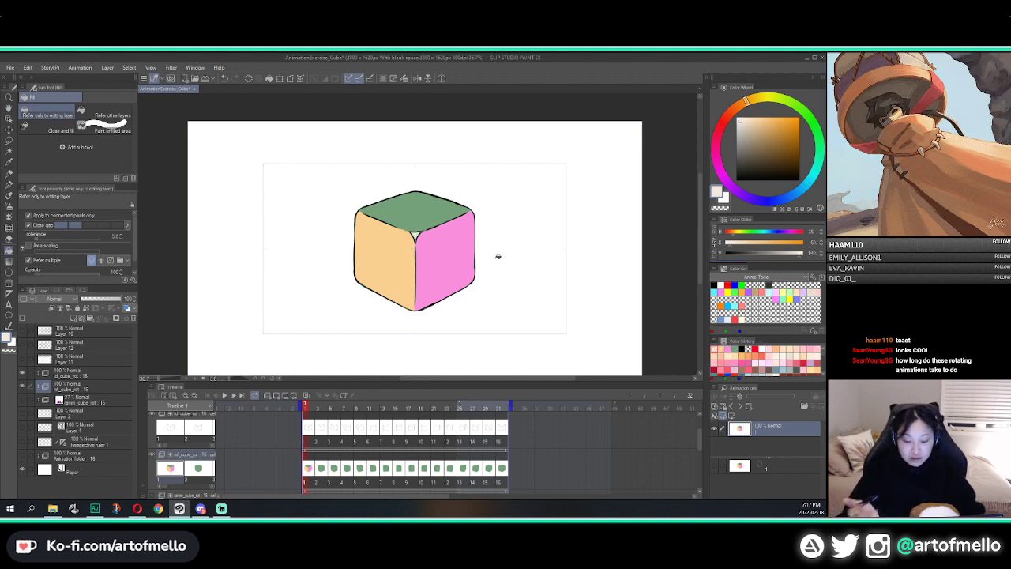
Sample the light pink from cel 1 and fill the cube's right face on cel 2 with it
key(p)
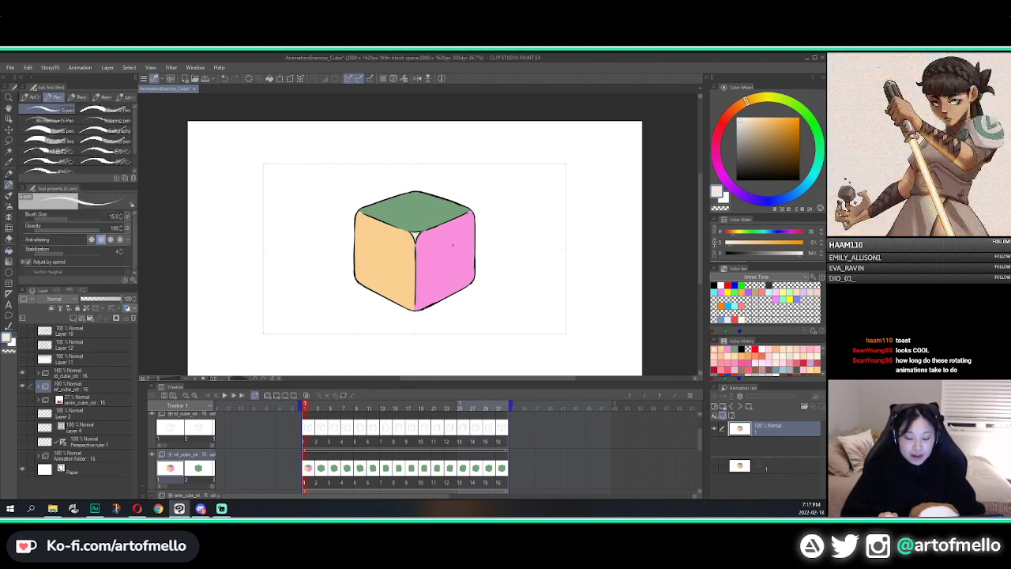
alt+click(451, 247)
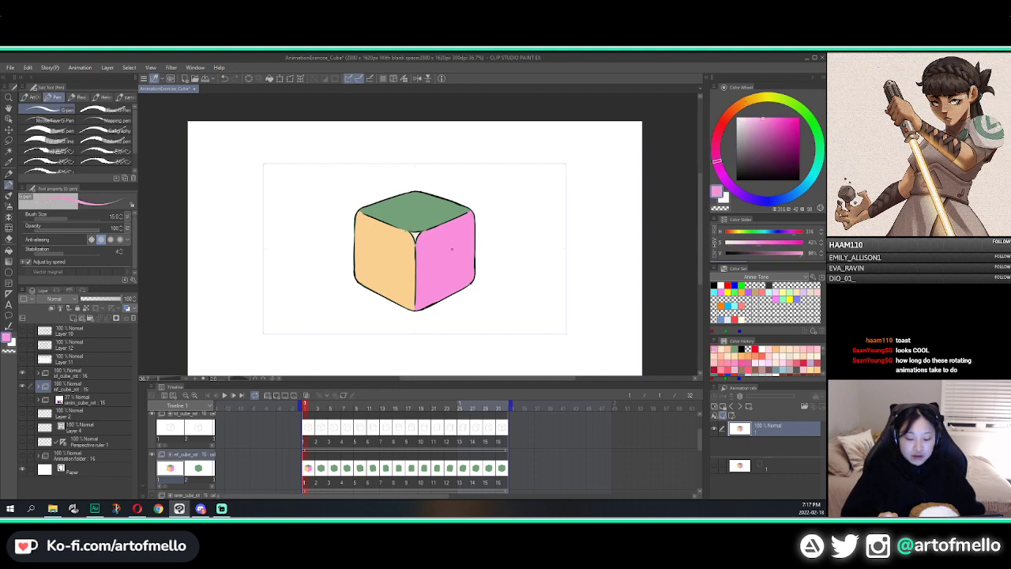
key(Right)
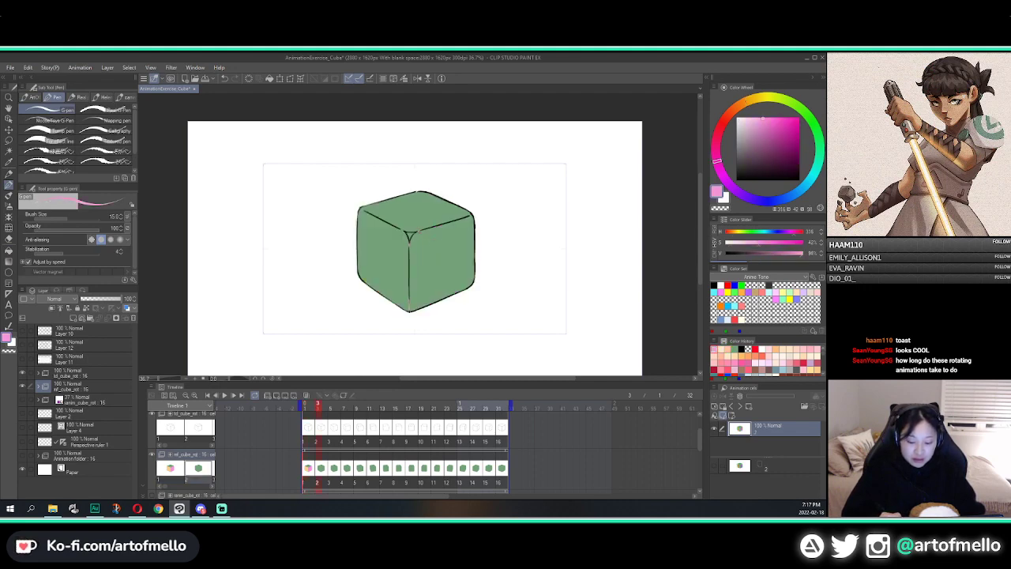
key(g)
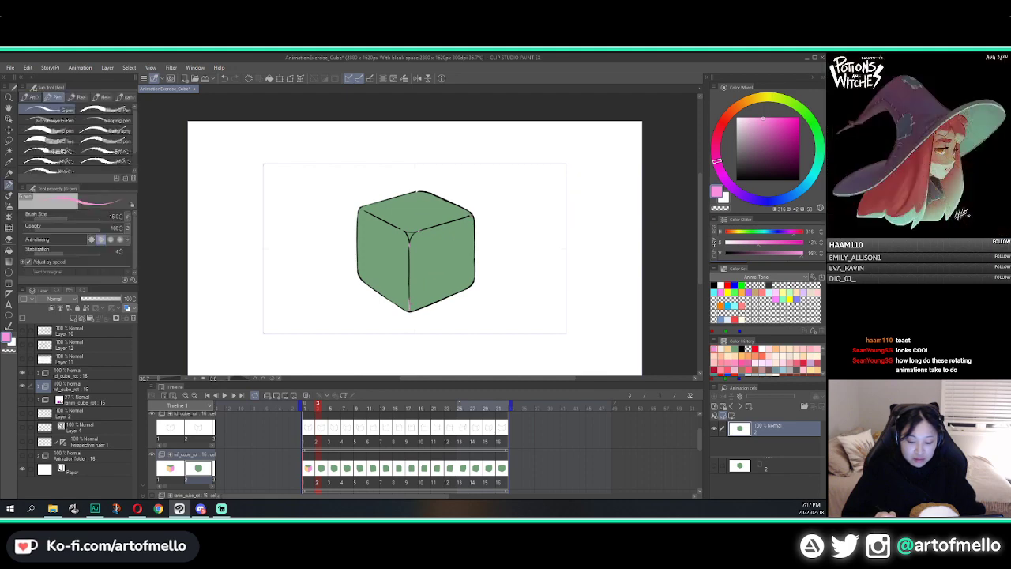
click(446, 247)
Sample the light orange from cel 1 and fill the cube's left face on cel 2 with it
key(Left)
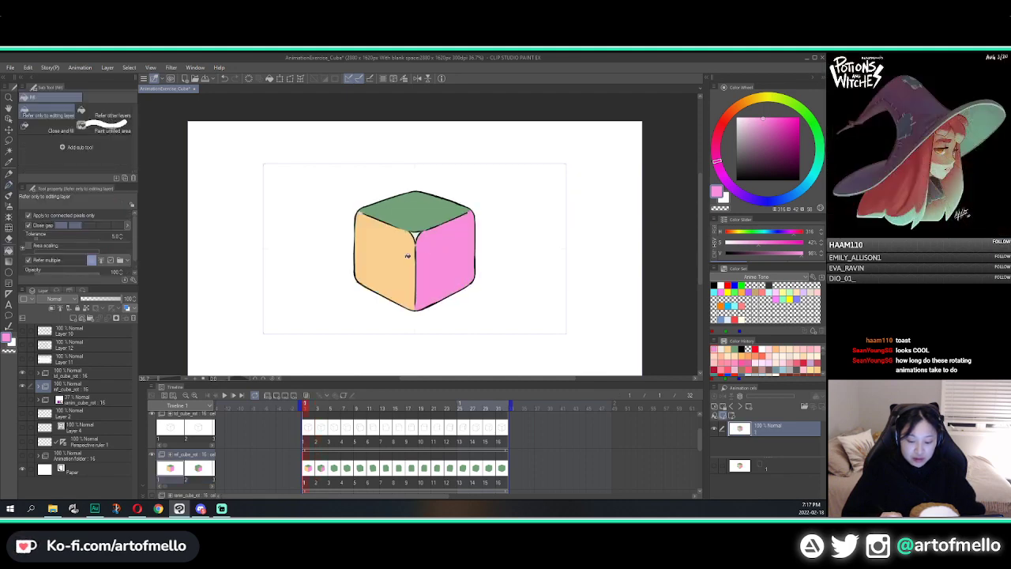
alt+click(407, 255)
key(Right)
key(p)
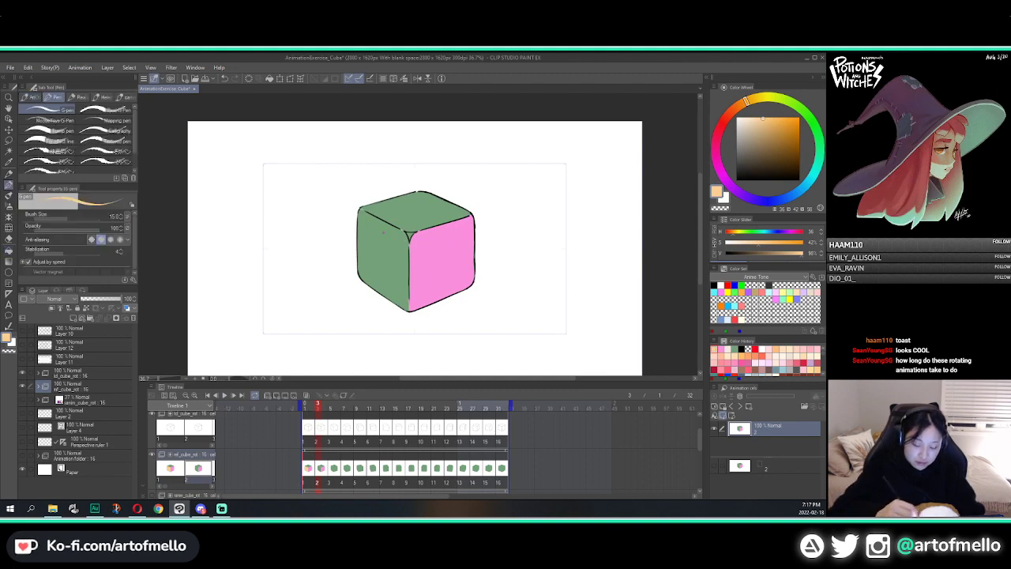
key(g)
click(380, 254)
Sample the off-white from cel 1 and fill the cube's small front-corner triangle with it on cels 2 to 7
key(Left)
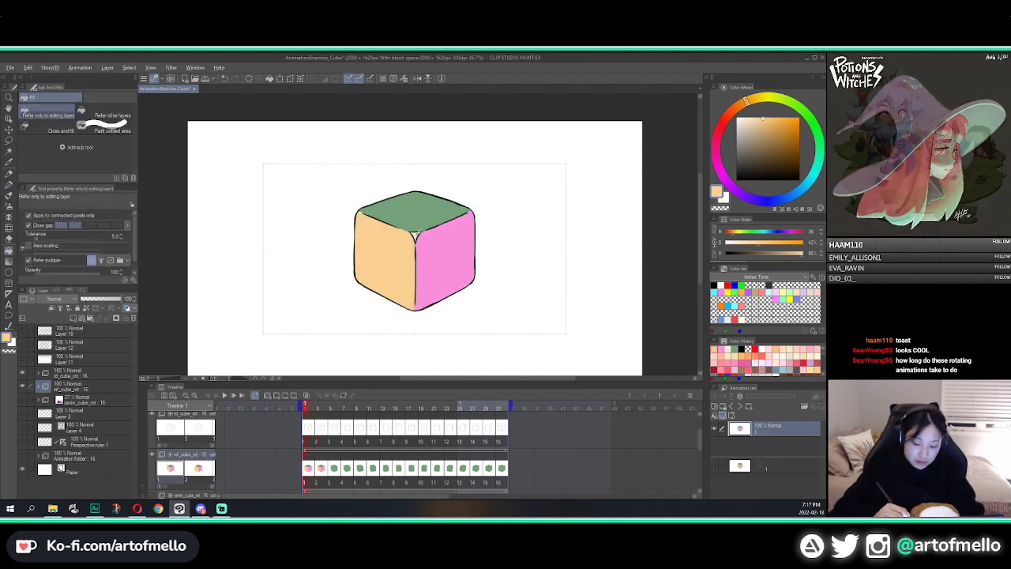
alt+click(419, 229)
key(Right)
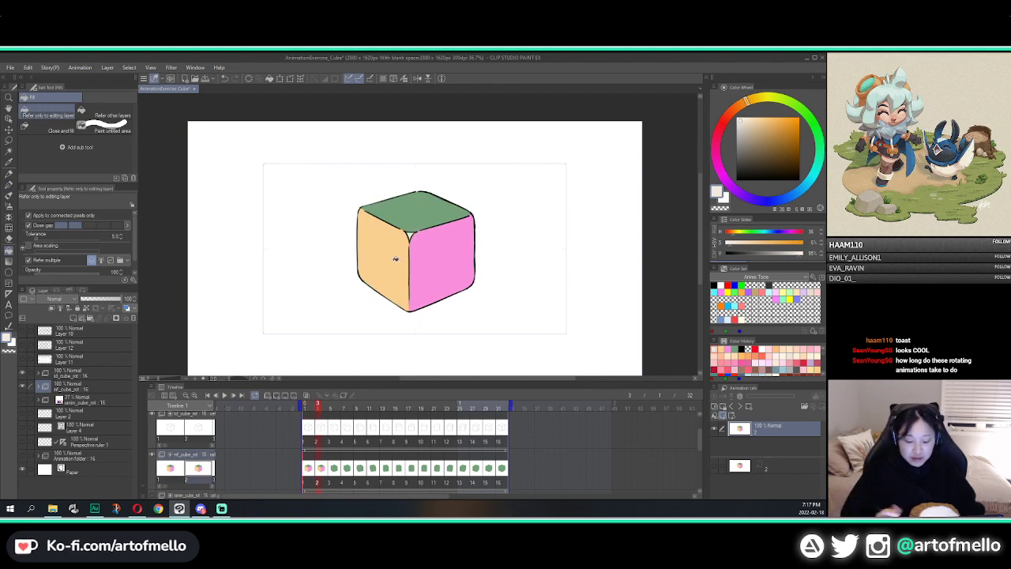
key(Left)
key(Right)
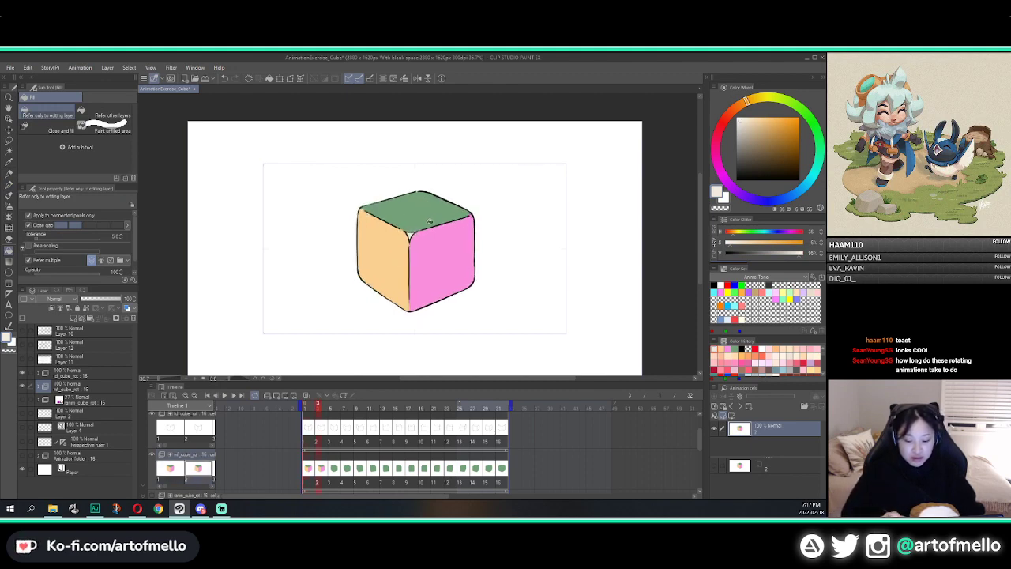
key(Right)
key(Right)
key(Right)
key(Right)
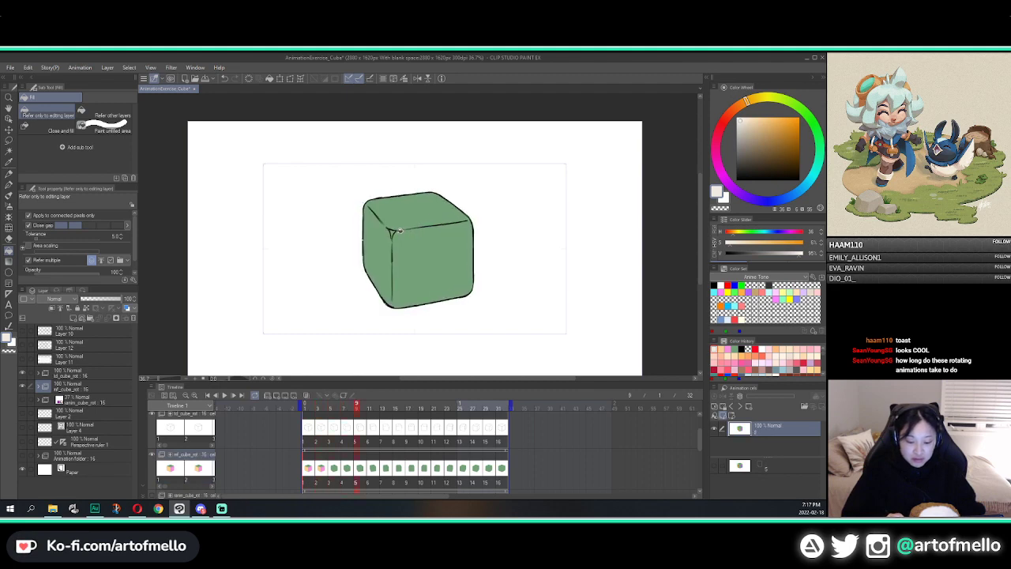
key(Right)
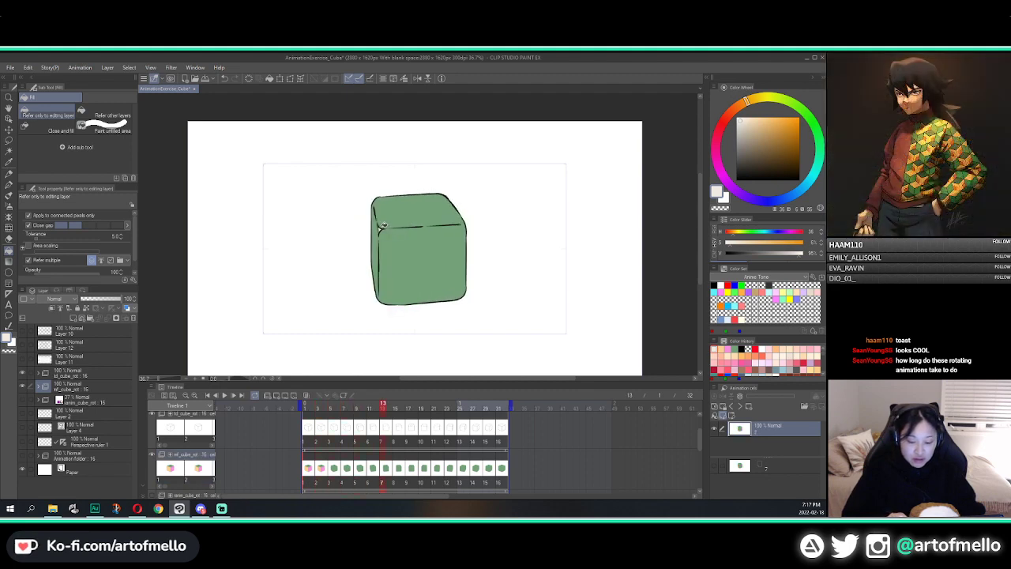
Colour the small corner triangles of the cube off-white on cels 8 and 9, using the G-pen and the Fill tool
key(Right)
key(Right)
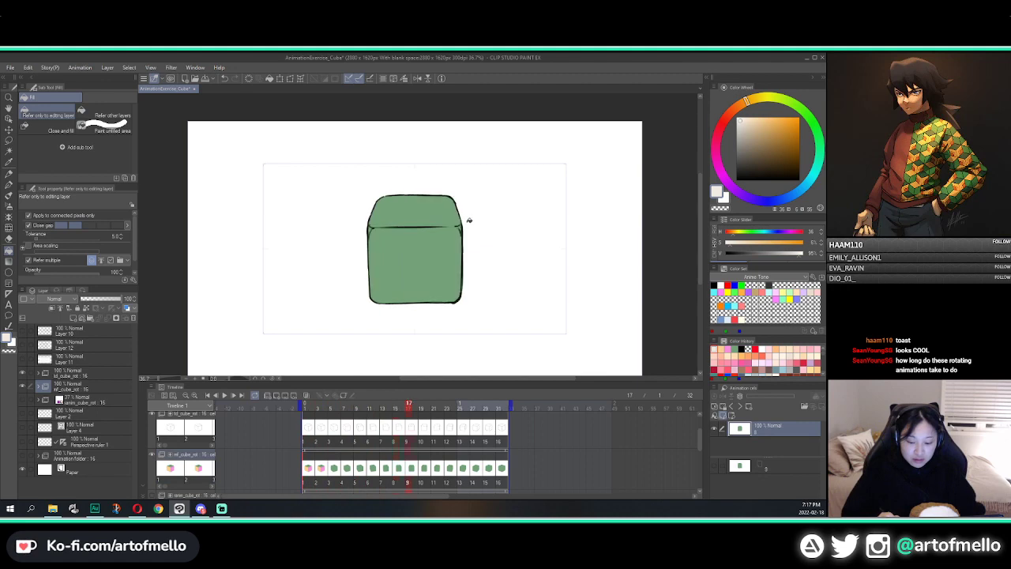
key(Left)
key(p)
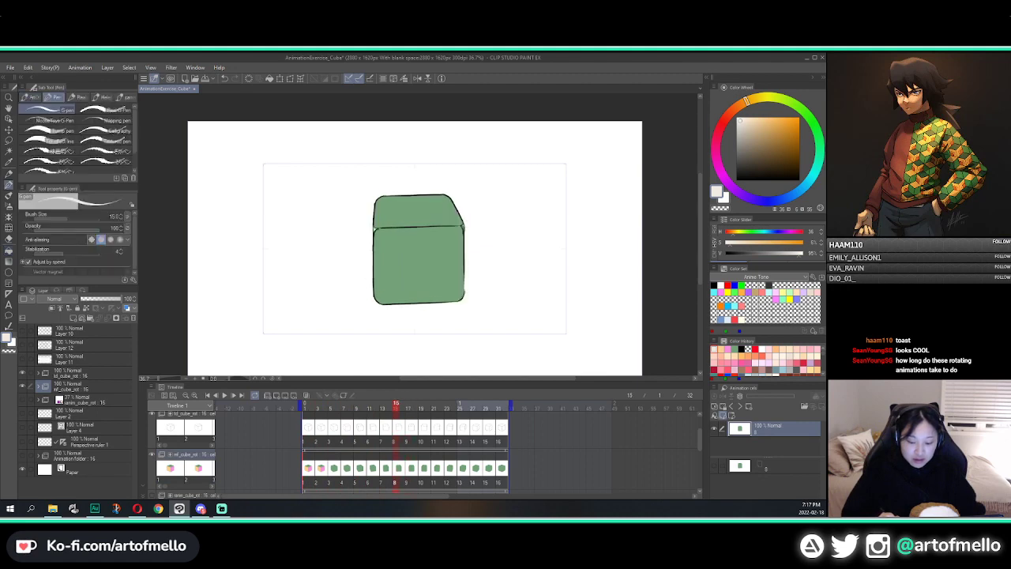
key(Right)
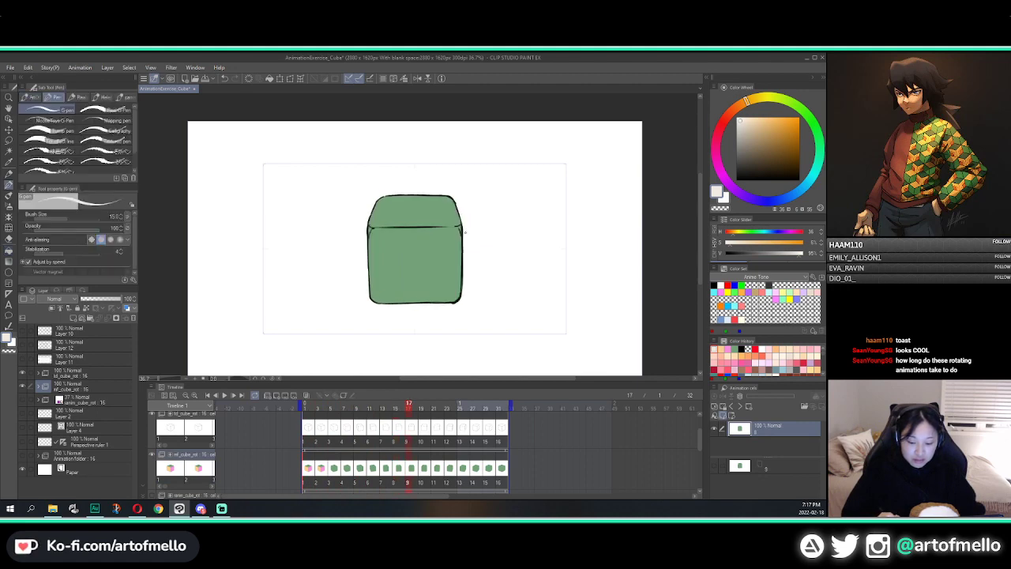
key(g)
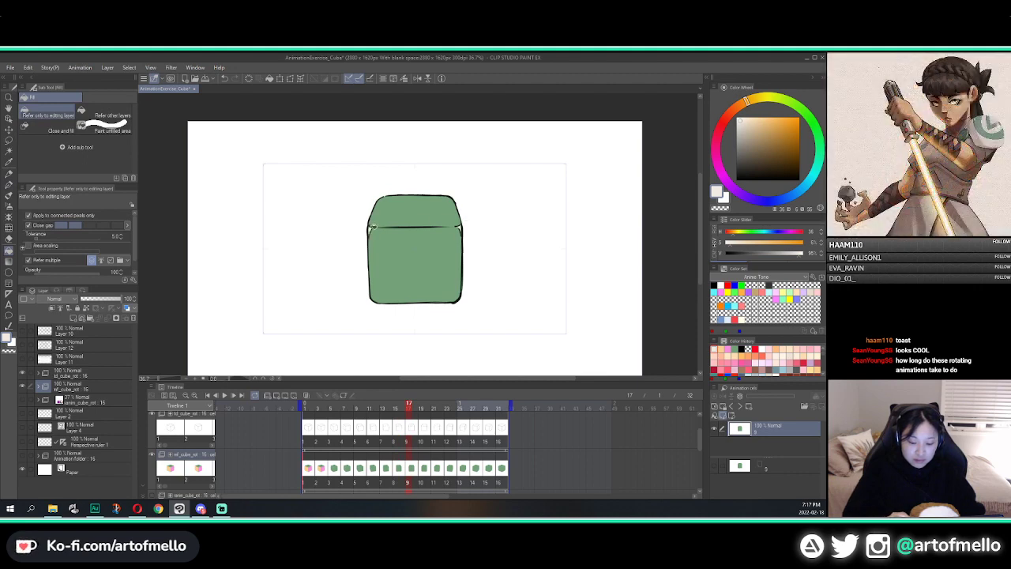
Fill the cube's small corner triangles off-white on cels 10 to 16
key(Right)
key(Right)
key(Left)
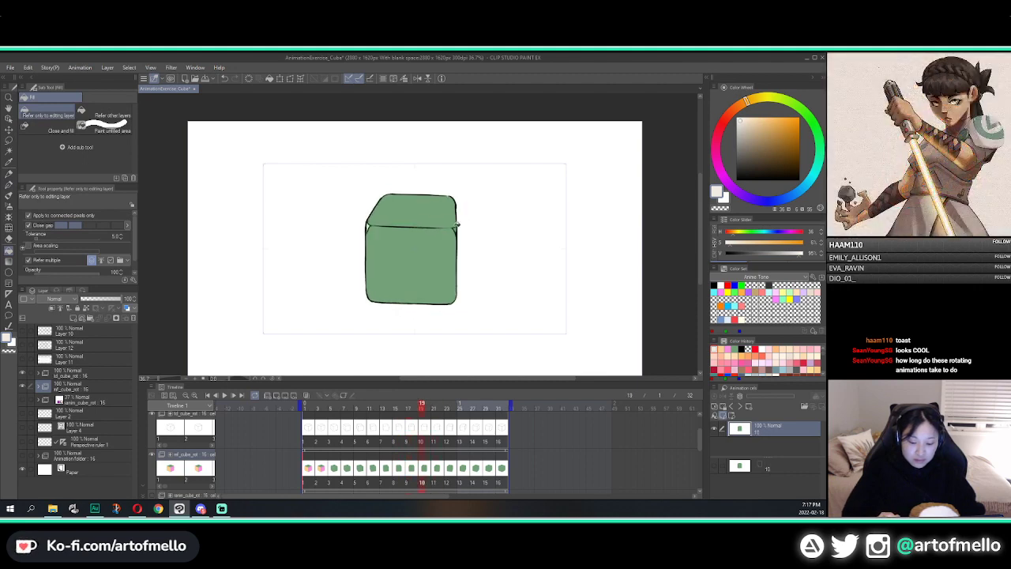
key(Right)
key(Right)
key(Right)
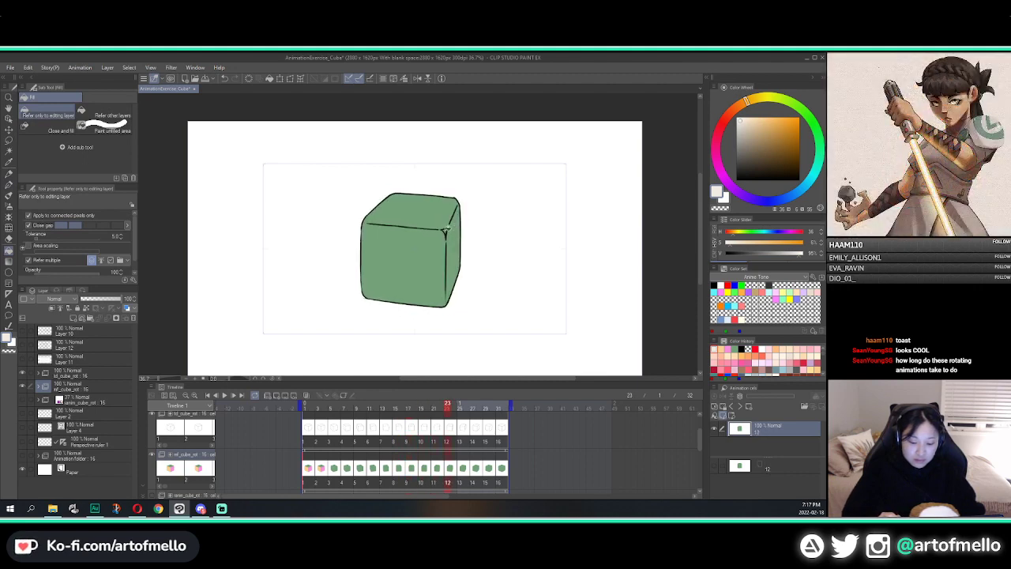
key(Right)
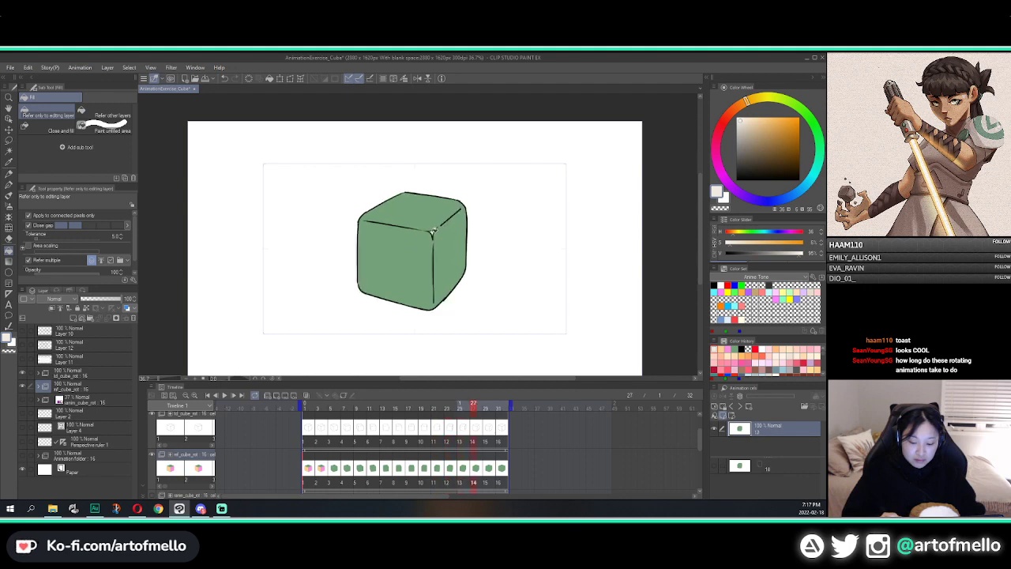
key(Right)
key(Right)
Sample the light pink from cel 1, close the line gap on cel 3 with the G-pen and fill the cube's right face
key(Right)
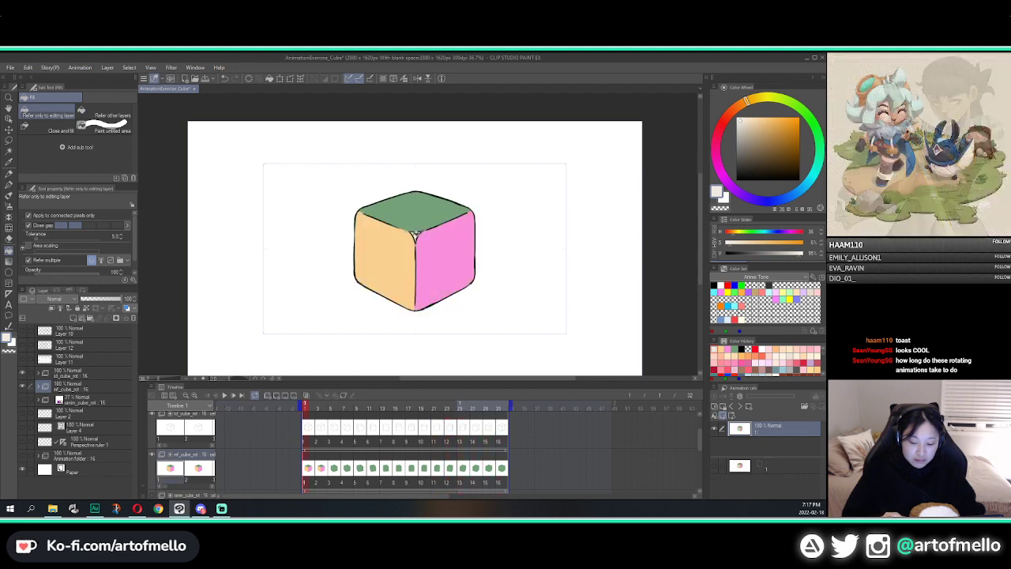
alt+click(458, 223)
key(Right)
key(Right)
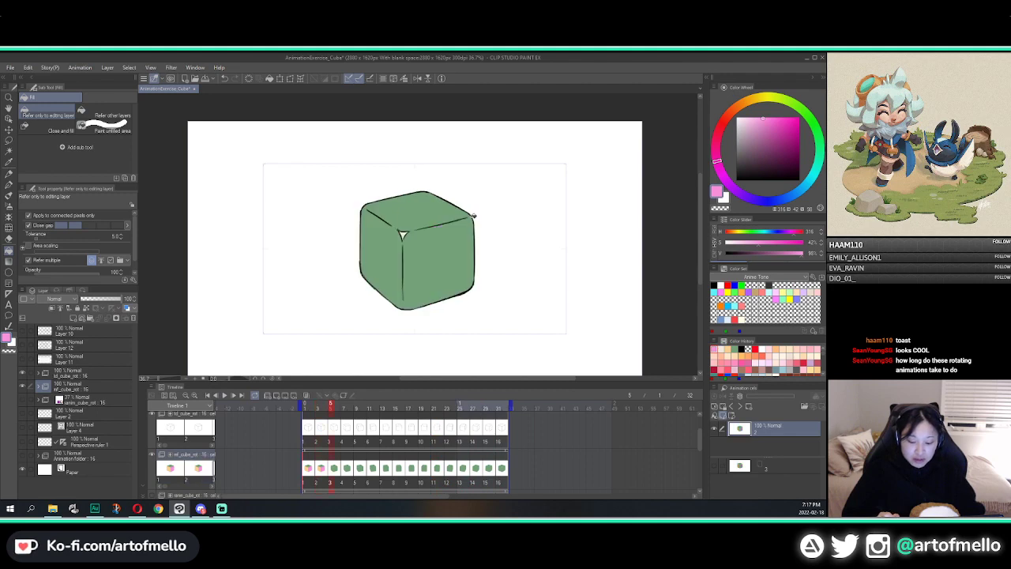
key(p)
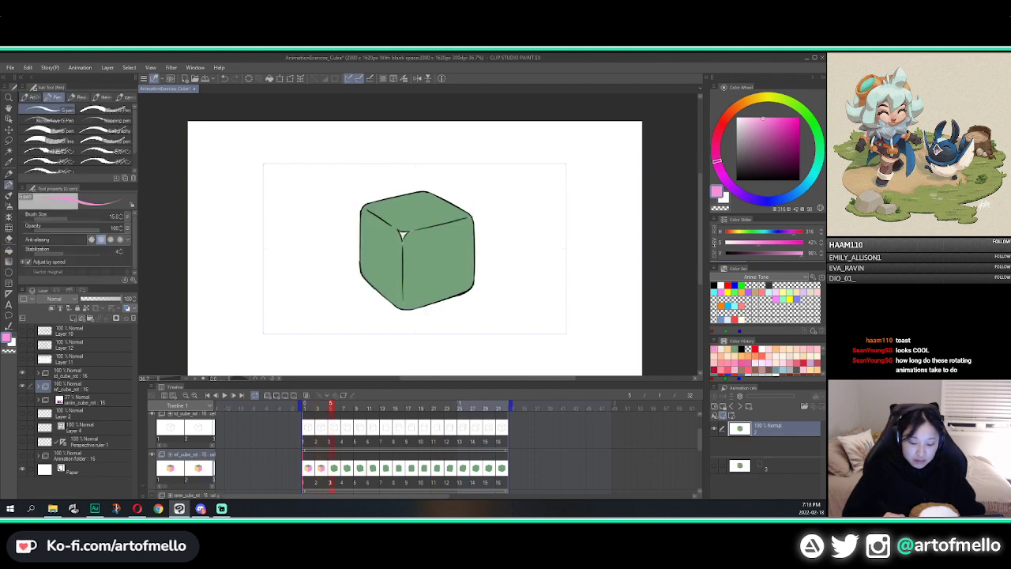
key(g)
click(424, 286)
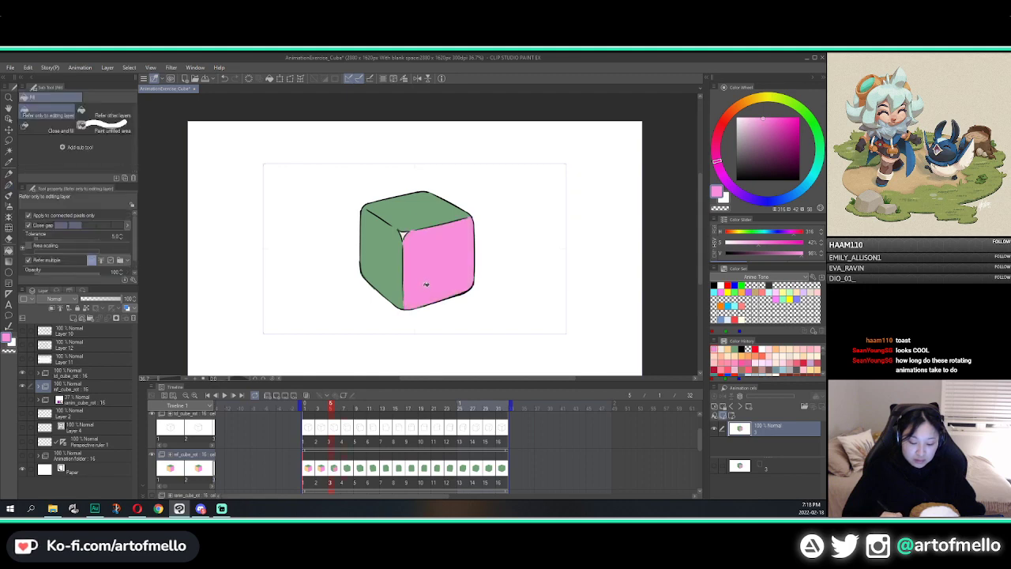
Close the line gap on cel 4 with the G-pen and fill the cube's right face light pink
key(Right)
key(p)
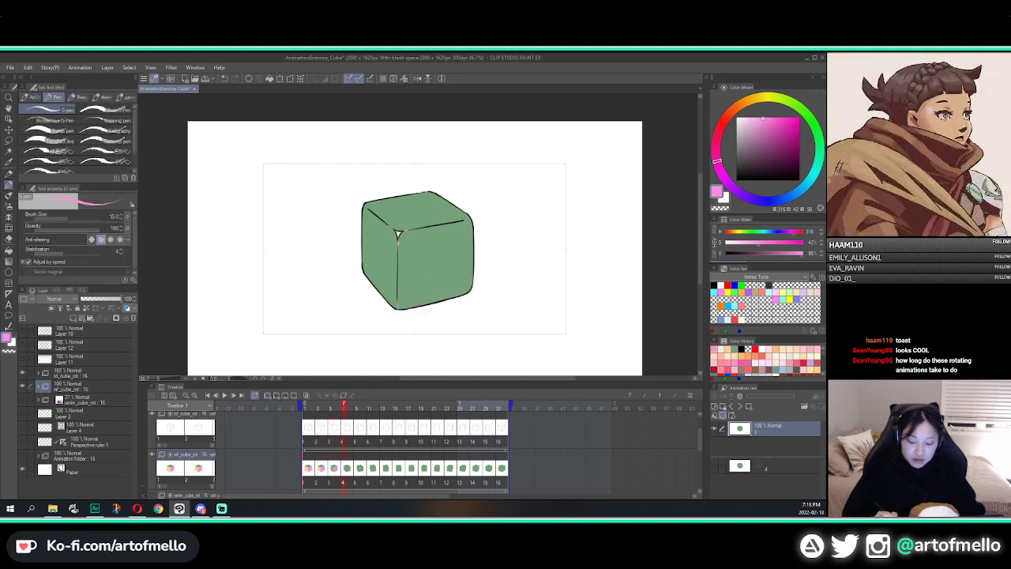
key(g)
click(438, 289)
Patch the line gaps around the right face on cel 5 with the G-pen and fill that face light pink
key(Right)
key(p)
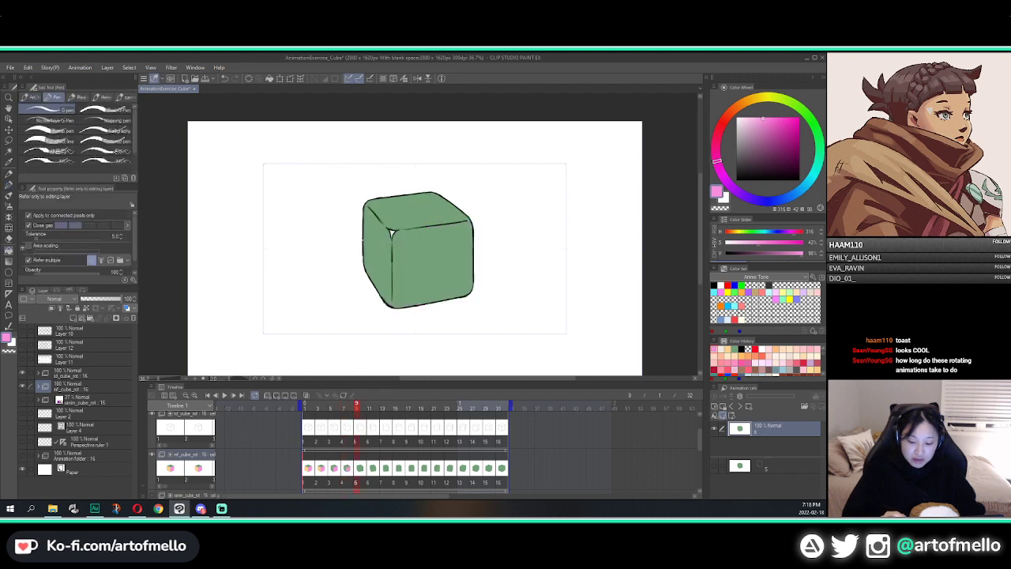
key(g)
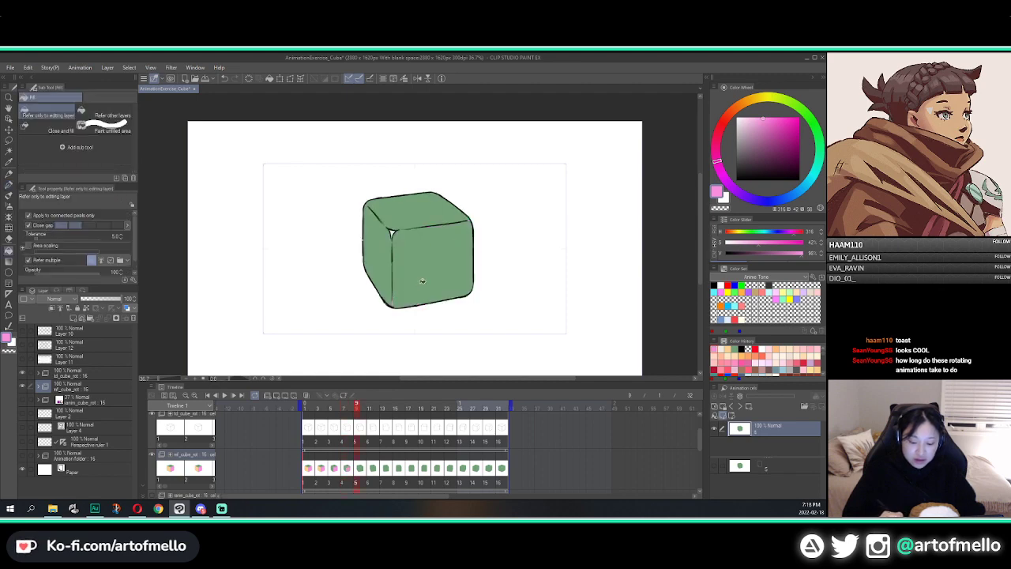
click(436, 265)
key(ctrl+z)
key(p)
key(g)
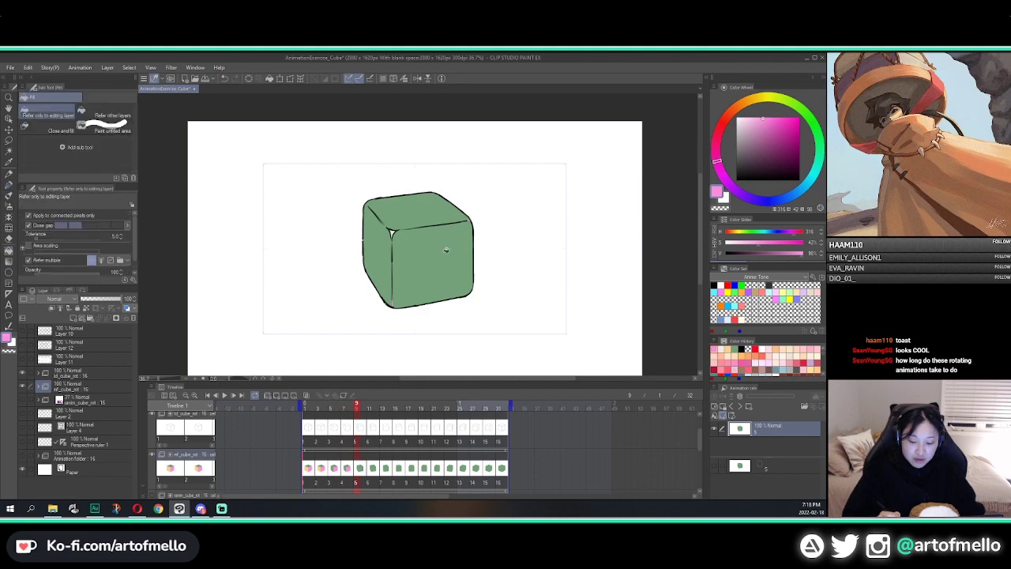
click(442, 255)
Close the line gap on cel 6 with the G-pen and fill the cube's large front face light pink
key(Right)
key(p)
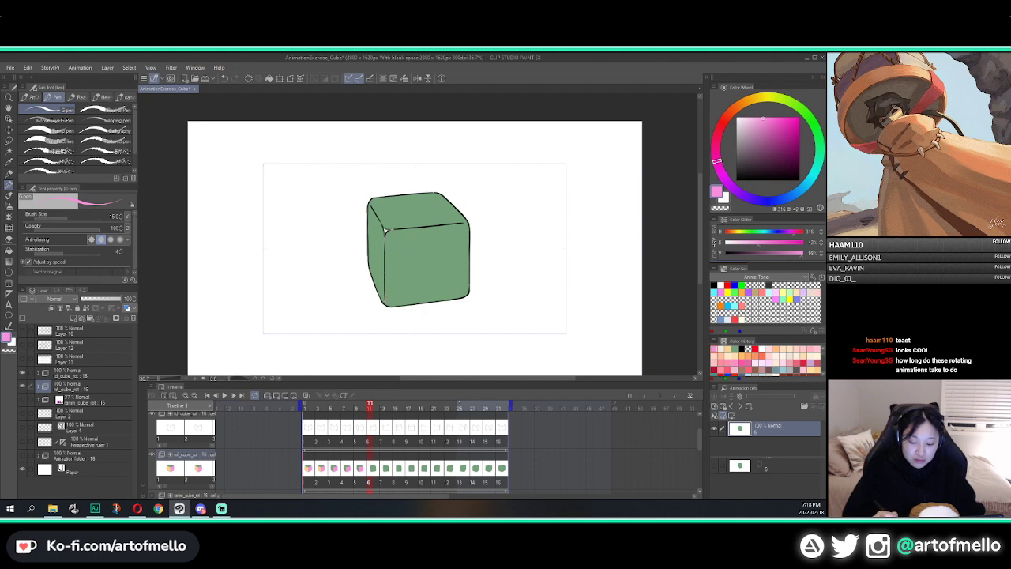
key(g)
click(454, 241)
Patch the gaps in the front face's outline on cel 7 with the G-pen, undoing leaked fills, and fill that face light pink
key(Right)
key(p)
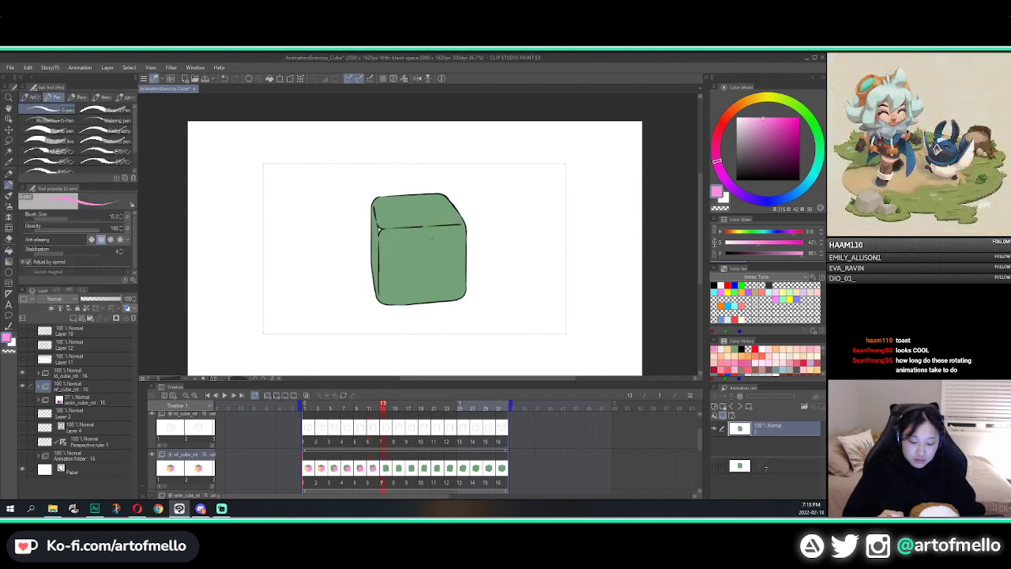
key(g)
key(p)
key(g)
click(406, 283)
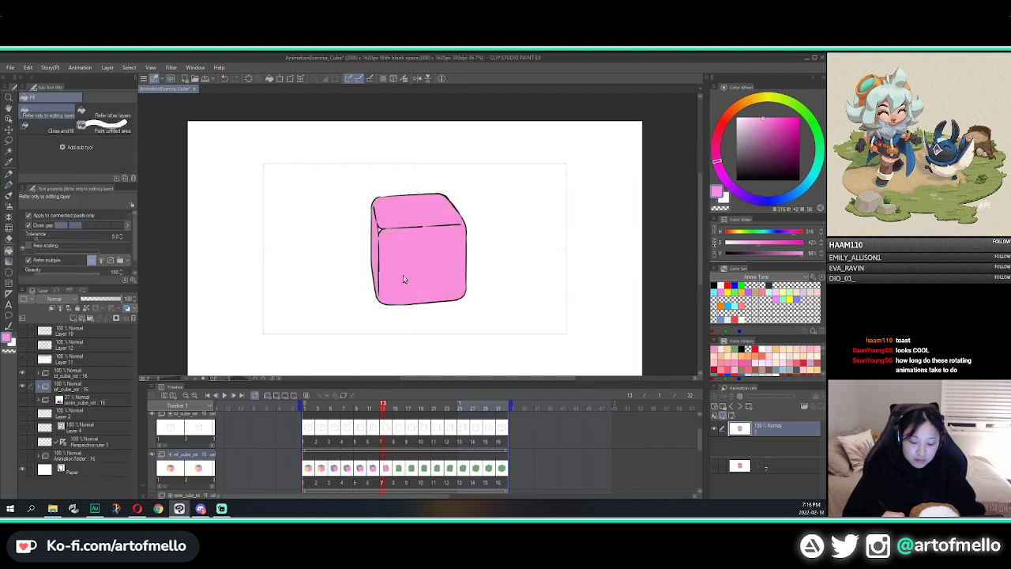
key(ctrl+z)
key(p)
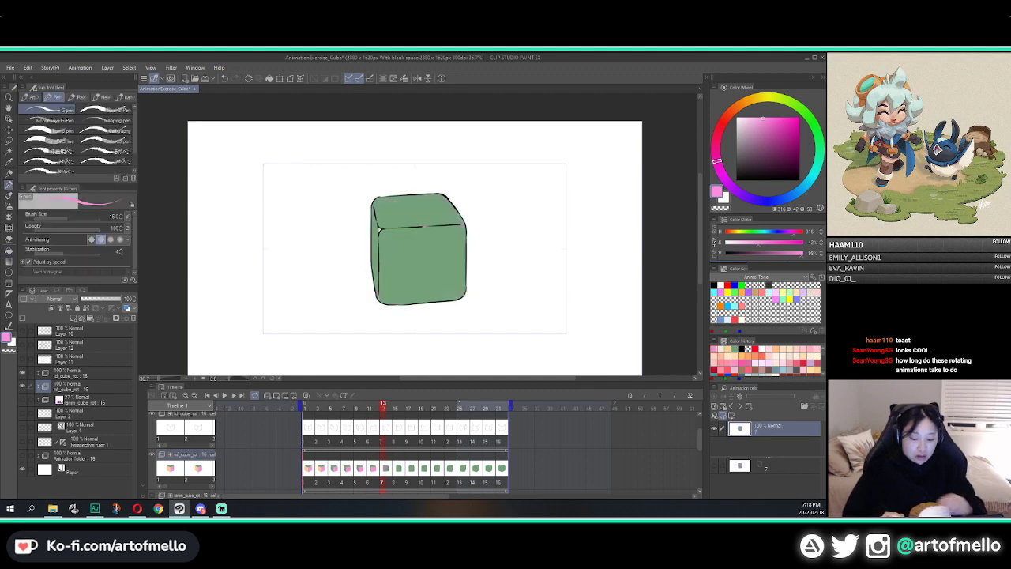
key(g)
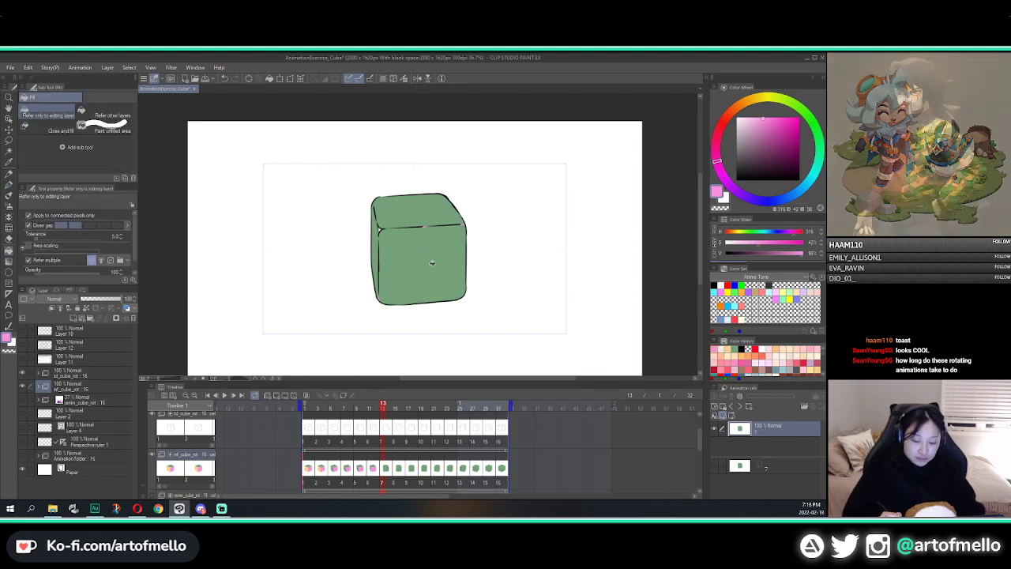
click(429, 266)
key(ctrl+z)
key(p)
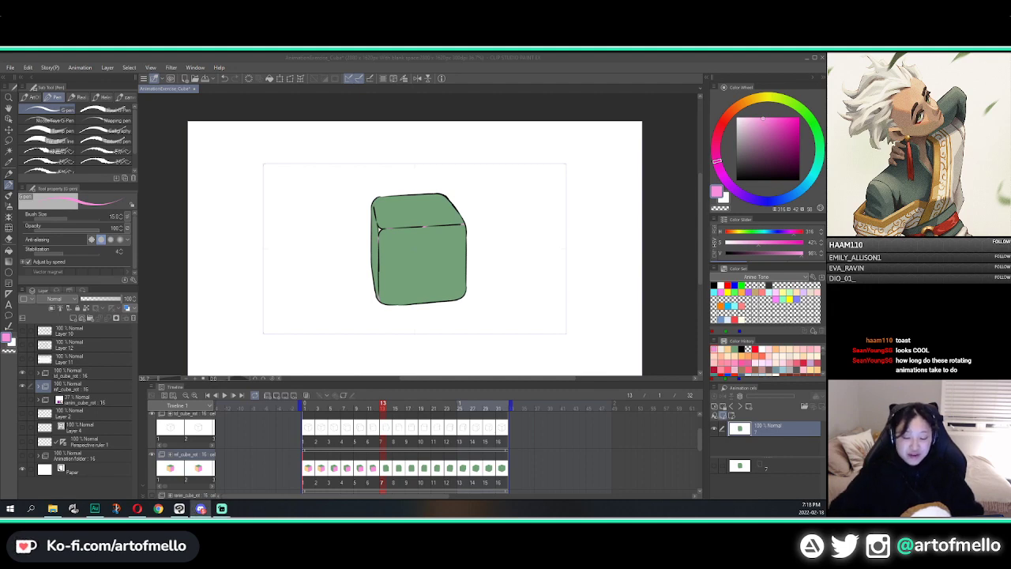
key(g)
click(441, 259)
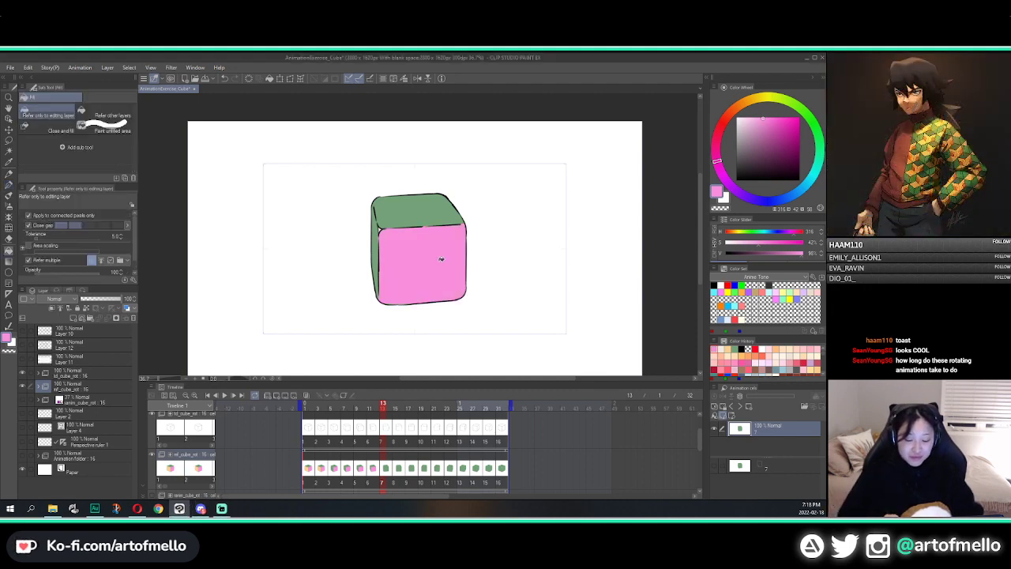
Fill the cube's front face light pink on cels 8 and 9, closing the line gaps on cel 9 with the G-pen
key(Right)
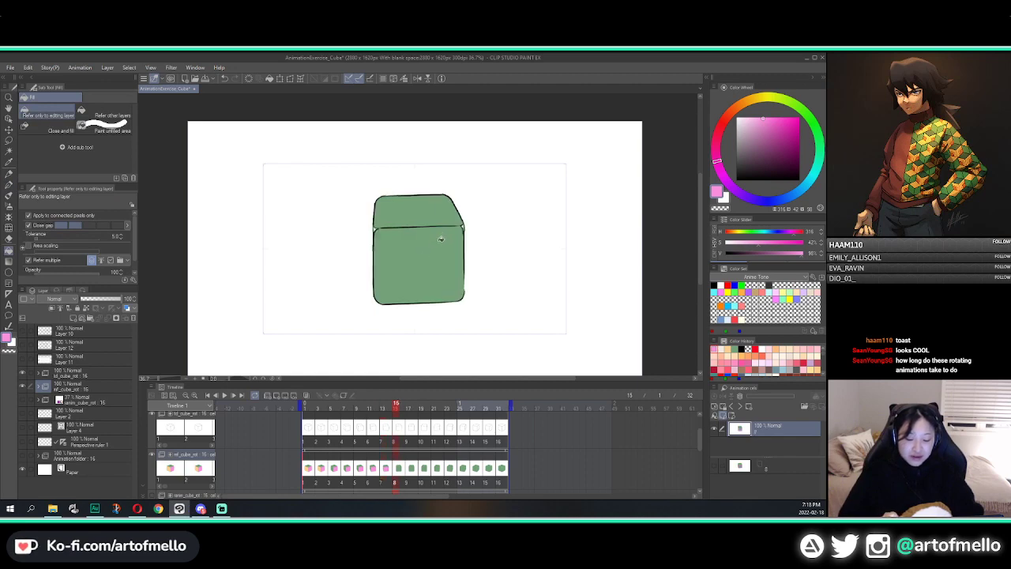
click(439, 247)
key(Right)
click(443, 253)
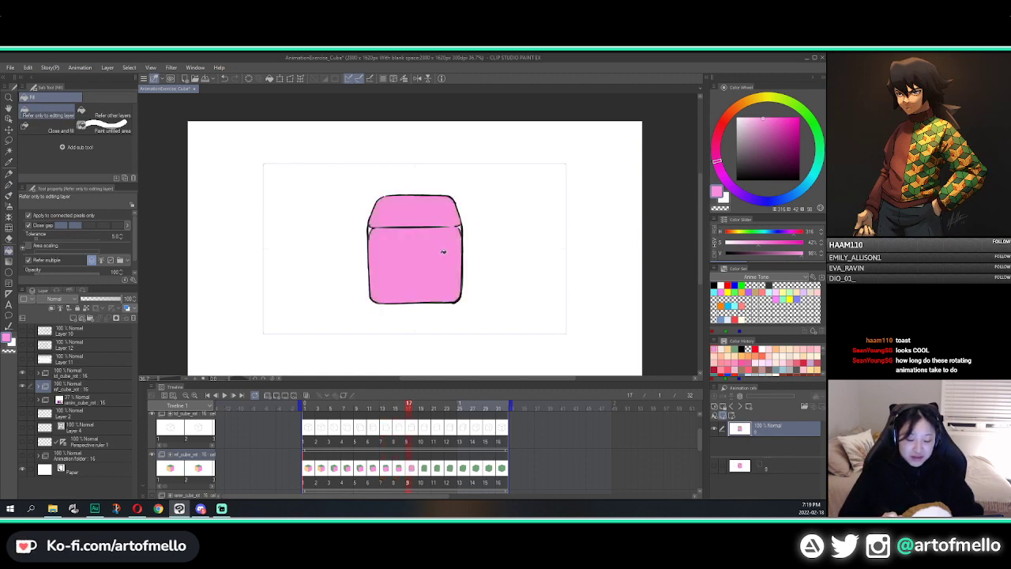
key(Left)
key(Right)
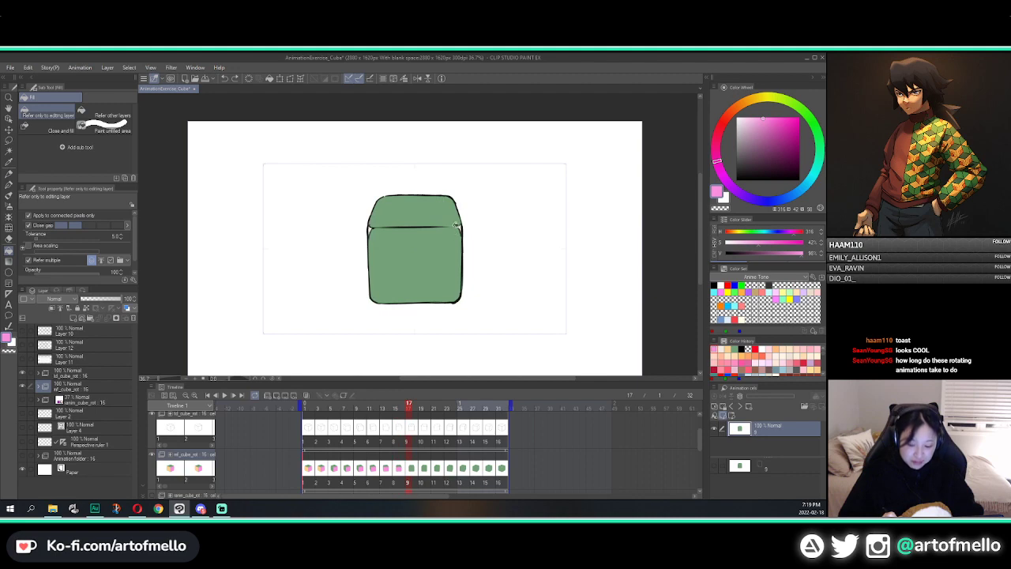
key(p)
key(g)
click(454, 233)
Close the line gap at the front face's corner on cel 10 with the G-pen and fill the face light pink
key(Right)
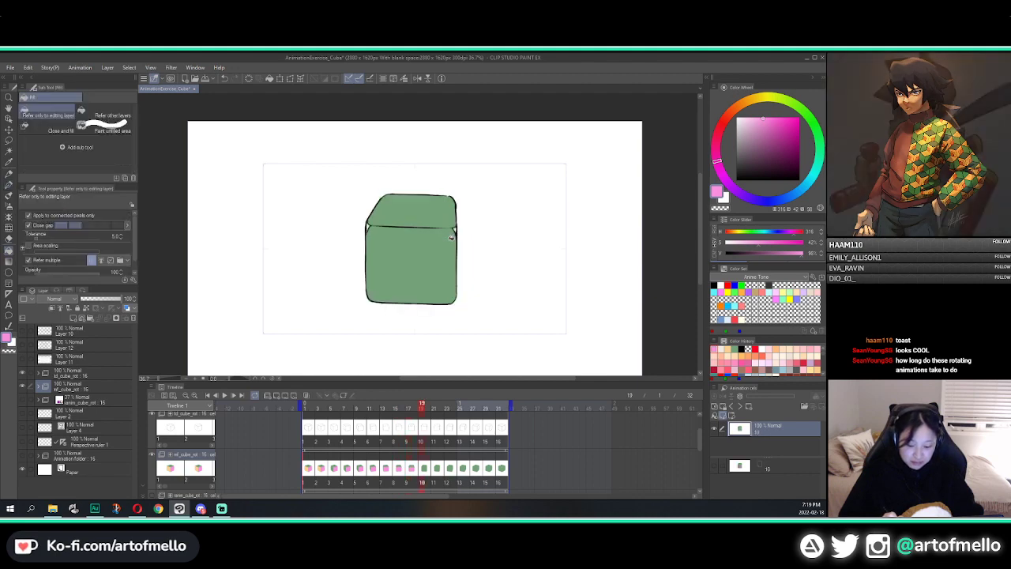
key(p)
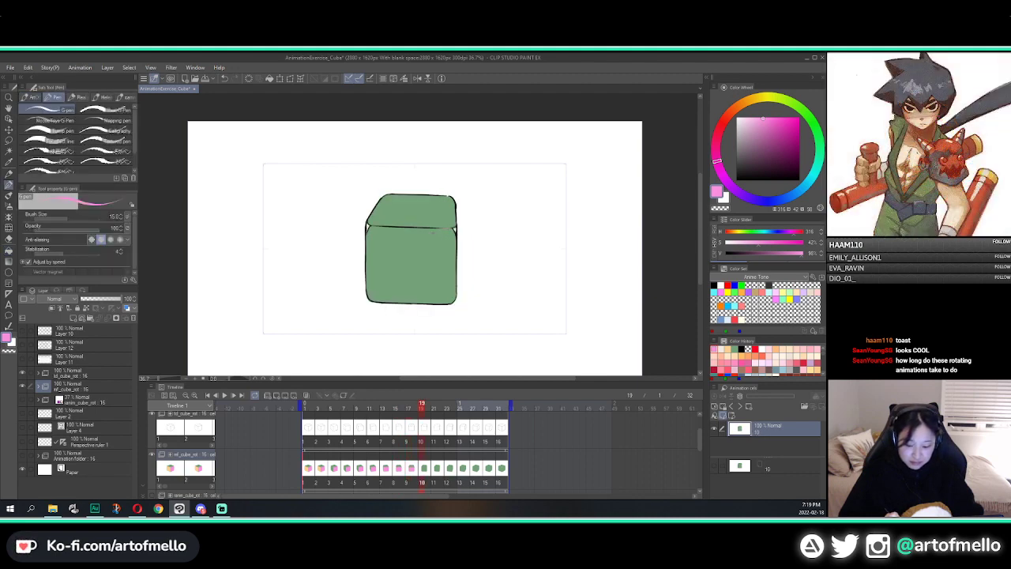
key(g)
click(440, 241)
Close the line gap at the front face's upper corner on cel 11 with the G-pen, undoing leaked fills, and fill the face light pink
key(Right)
key(p)
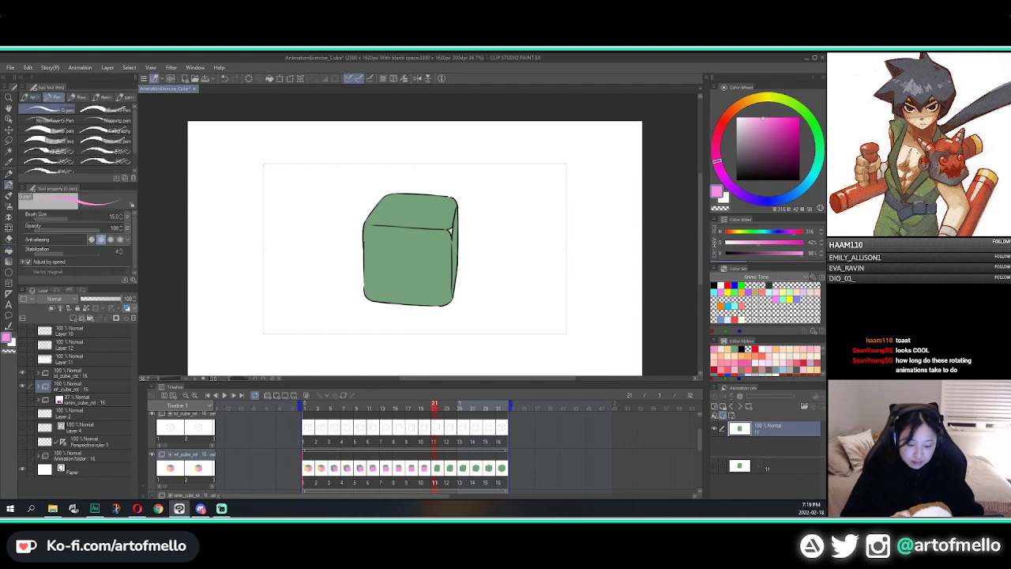
key(g)
click(390, 239)
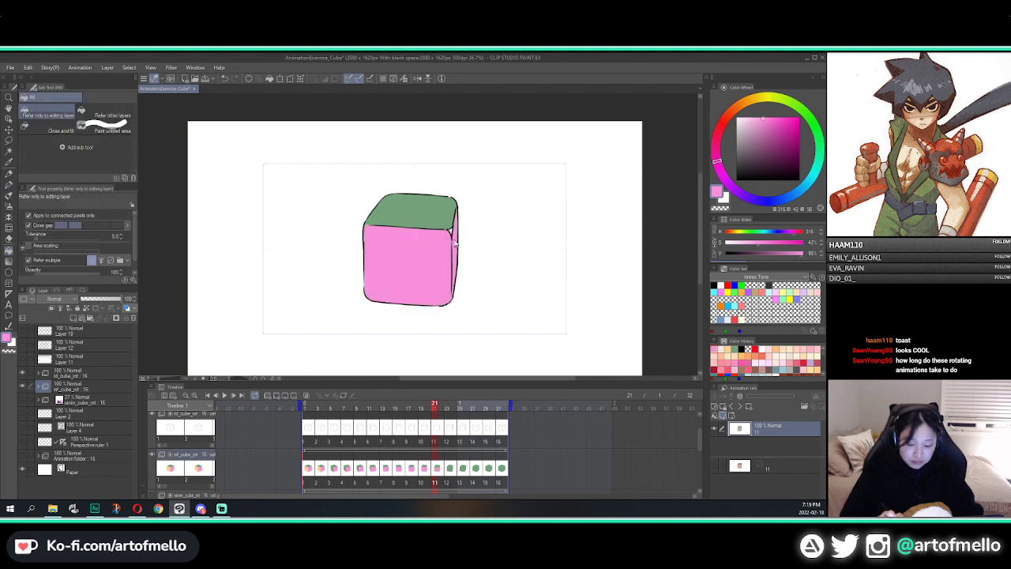
key(ctrl+z)
key(p)
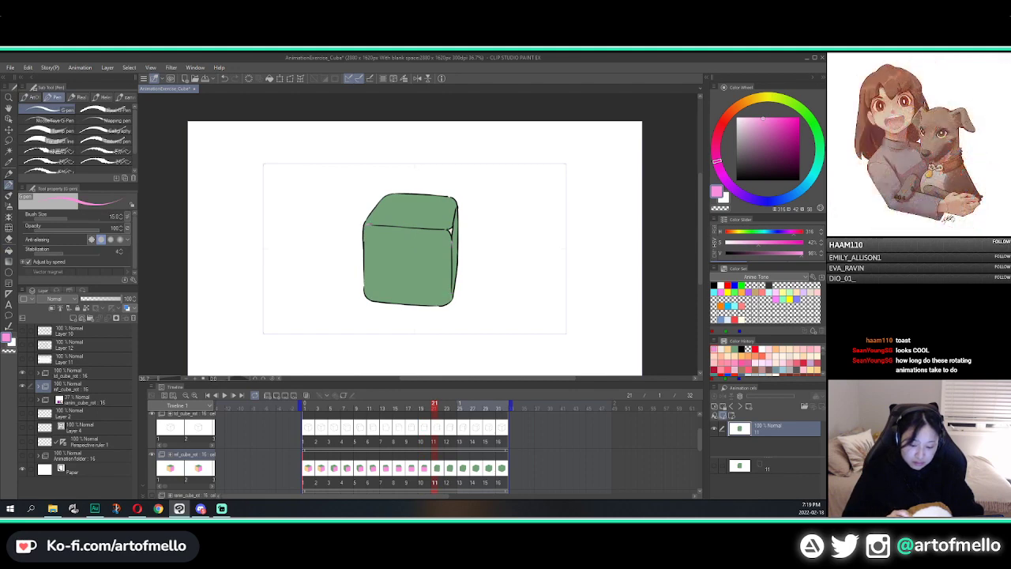
key(g)
click(403, 249)
key(ctrl+z)
Patch the gap at the front face's corner on cel 12 with the G-pen and fill the face light pink
key(Right)
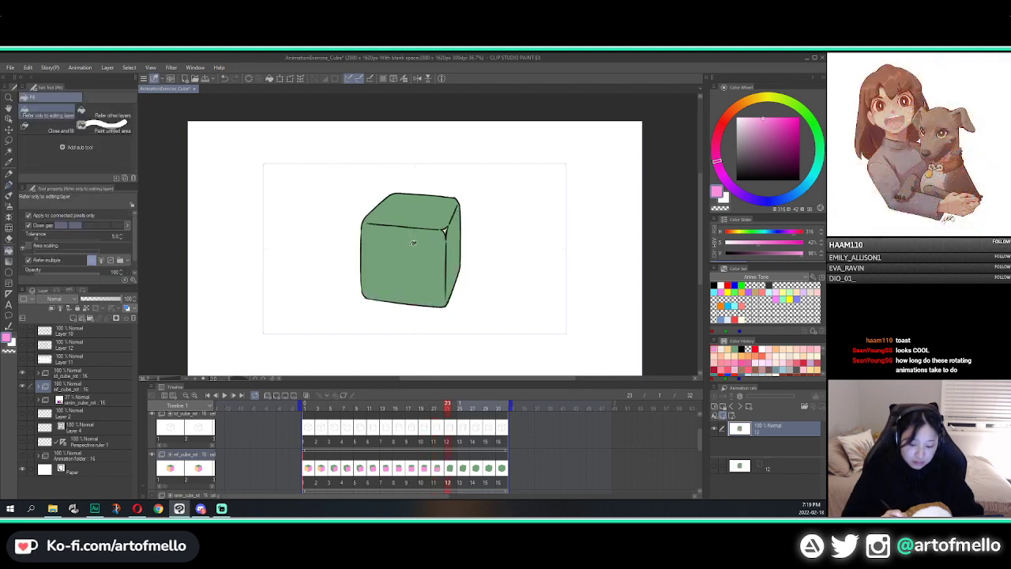
key(p)
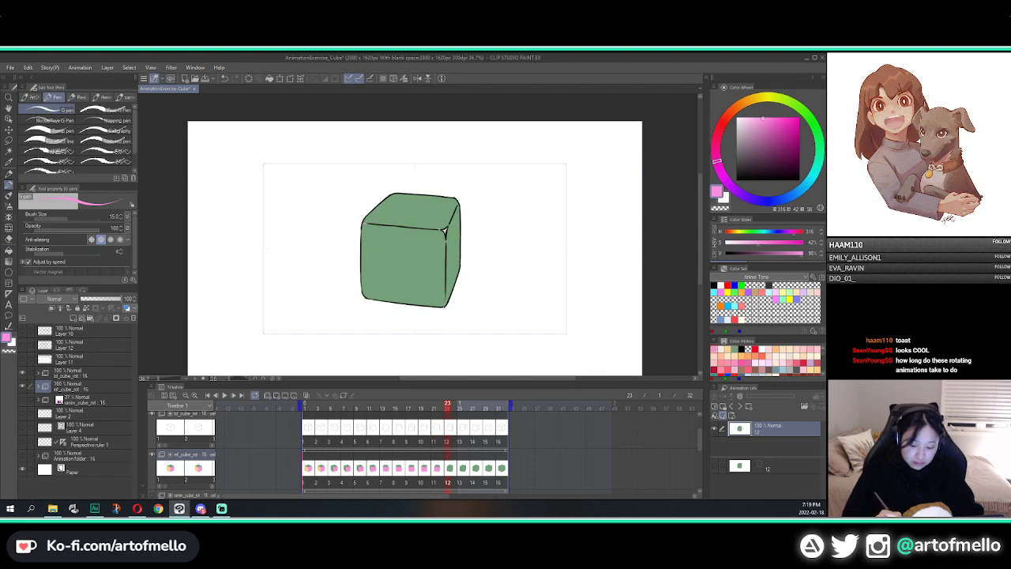
key(g)
click(406, 261)
key(ctrl+z)
Close the corner gaps with the G-pen on cels 13 and 14 and fill the cube's pink-side face light pink on both
key(Right)
key(Right)
key(p)
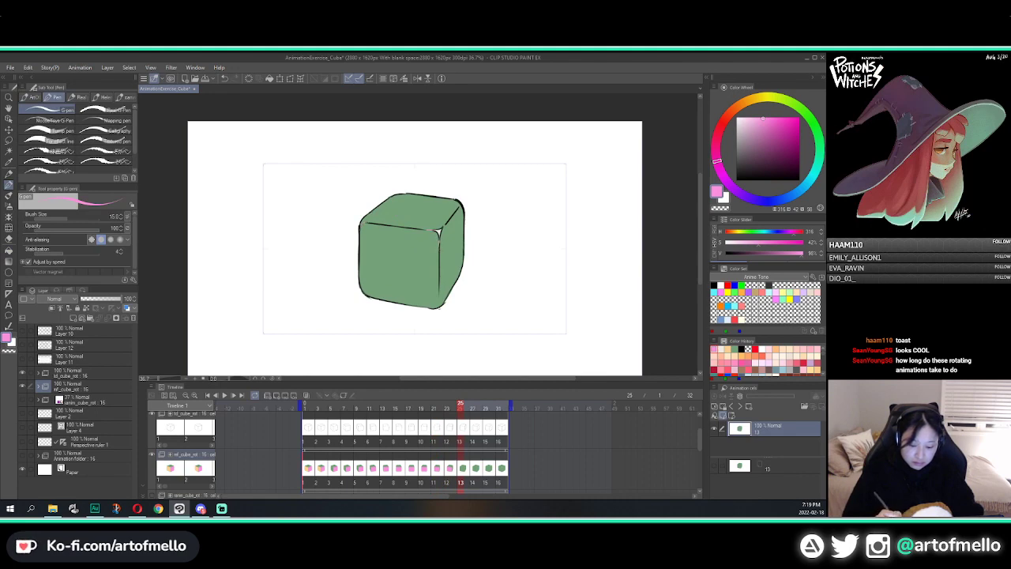
key(g)
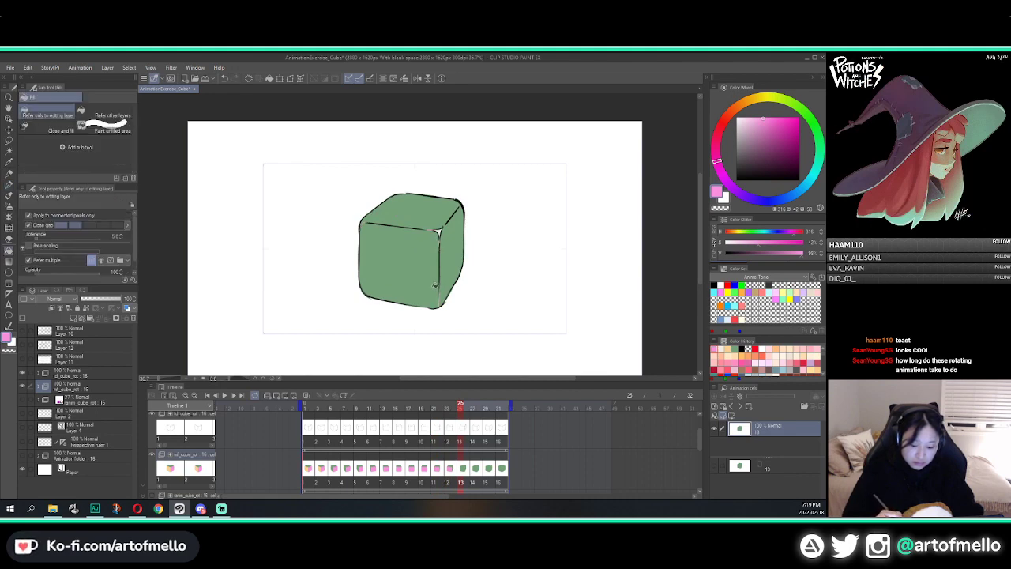
key(p)
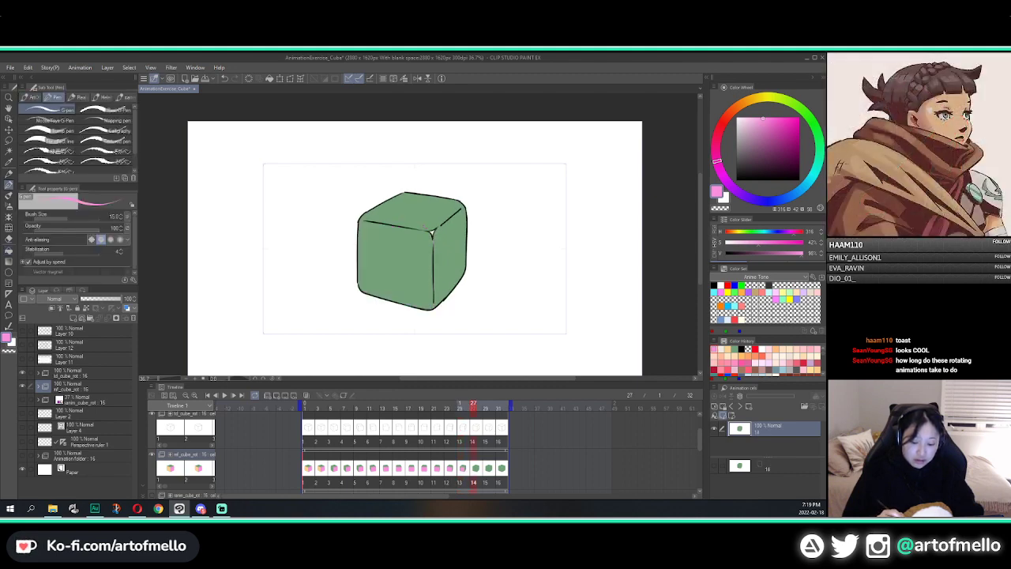
key(g)
click(398, 237)
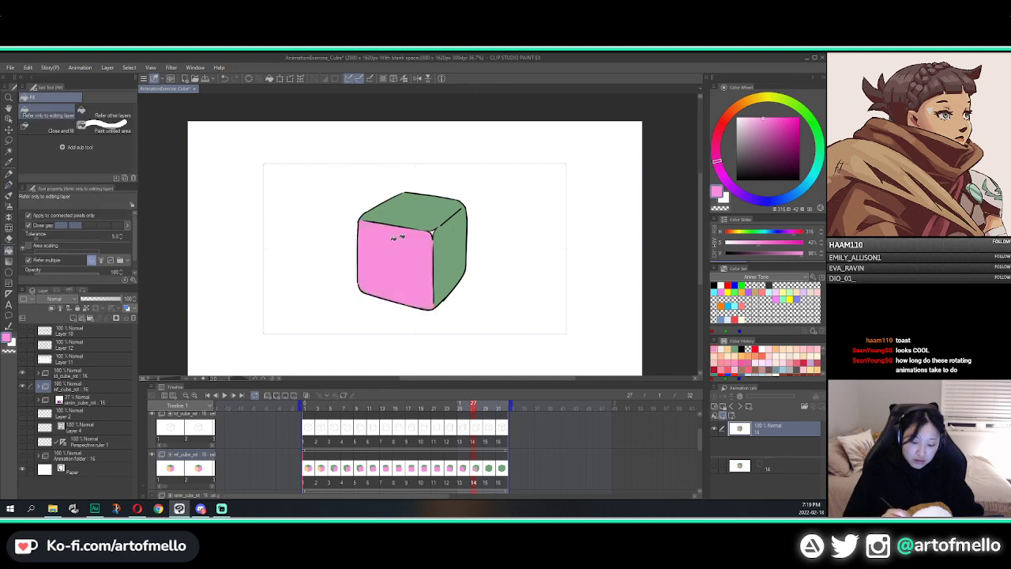
Close the centre corner gaps with the G-pen on cels 15 and 16 and fill the cube's left face light pink on both
key(Right)
key(p)
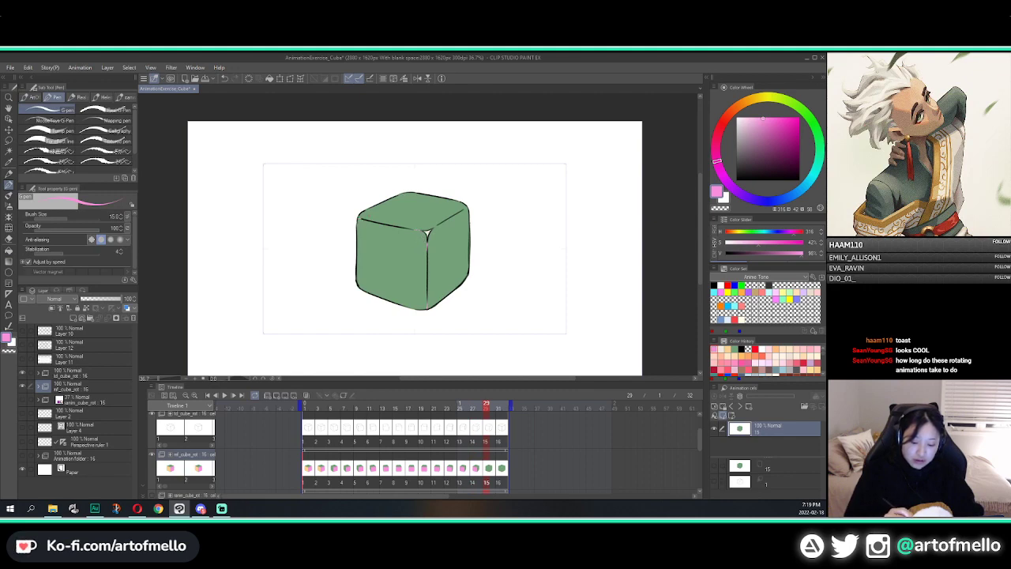
key(g)
click(404, 257)
key(Right)
key(p)
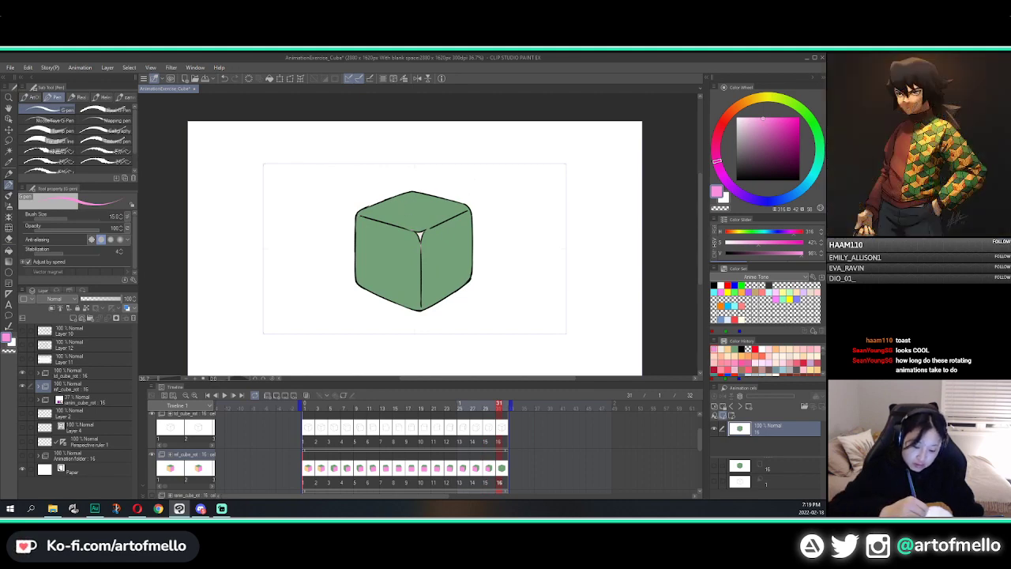
key(g)
click(403, 229)
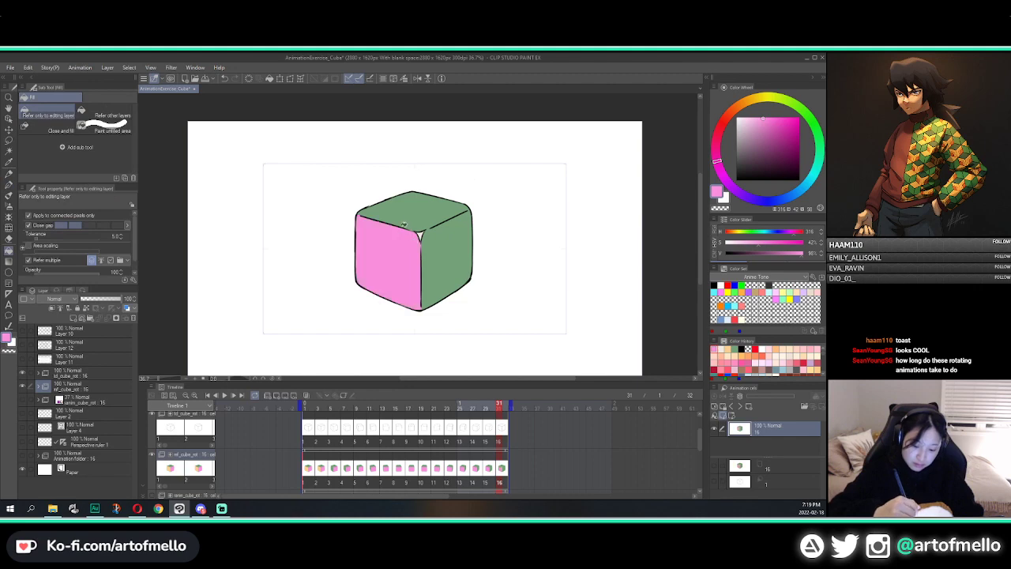
Flip back and forth through the cube cels and play the animation to check the pink face's fill on every frame
key(Right)
key(Left)
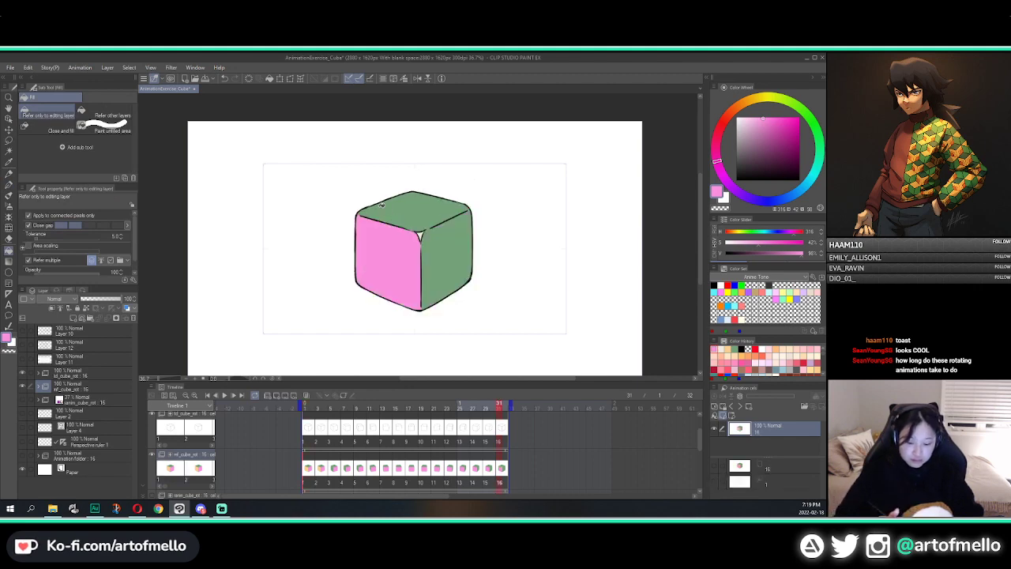
key(Left)
key(Left)
key(Left)
key(Left)
key(Left)
key(Left)
key(Left)
key(Left)
key(Left)
key(Left)
key(Left)
key(Left)
key(Left)
key(Left)
key(Left)
key(Left)
key(Left)
key(Left)
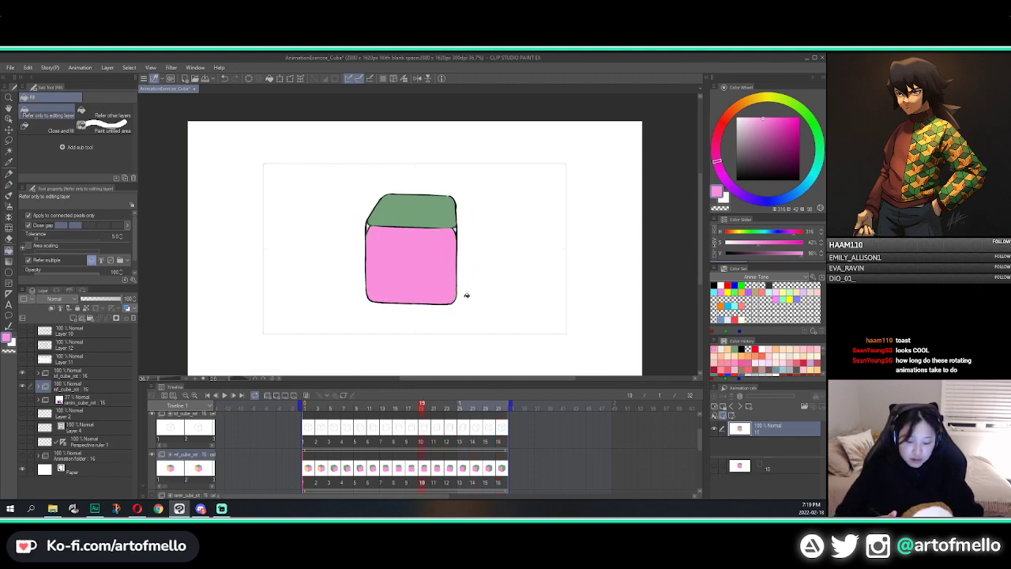
key(Left)
key(Left)
key(Left)
key(Left)
key(Left)
key(Left)
key(Left)
key(Left)
key(Left)
key(Left)
key(Left)
key(Left)
key(Left)
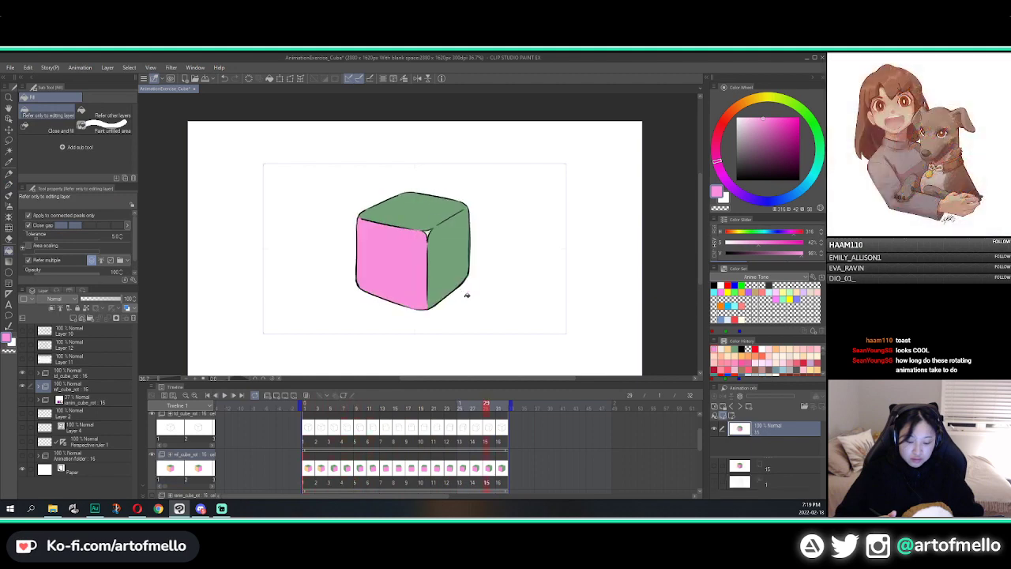
key(Right)
key(Right)
key(Right)
key(Right)
key(Right)
key(Right)
key(Right)
key(Right)
key(Right)
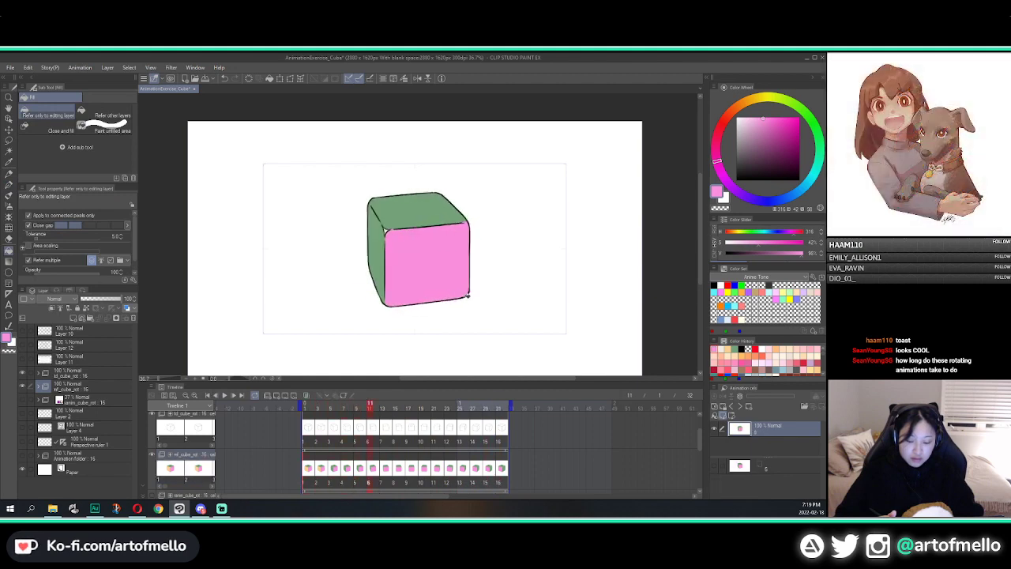
key(Right)
key(Right)
key(Right)
key(Right)
key(Right)
key(Right)
key(Right)
key(Right)
key(Right)
key(Right)
key(Right)
key(Right)
key(Right)
key(Right)
key(Right)
key(Right)
key(Right)
key(Right)
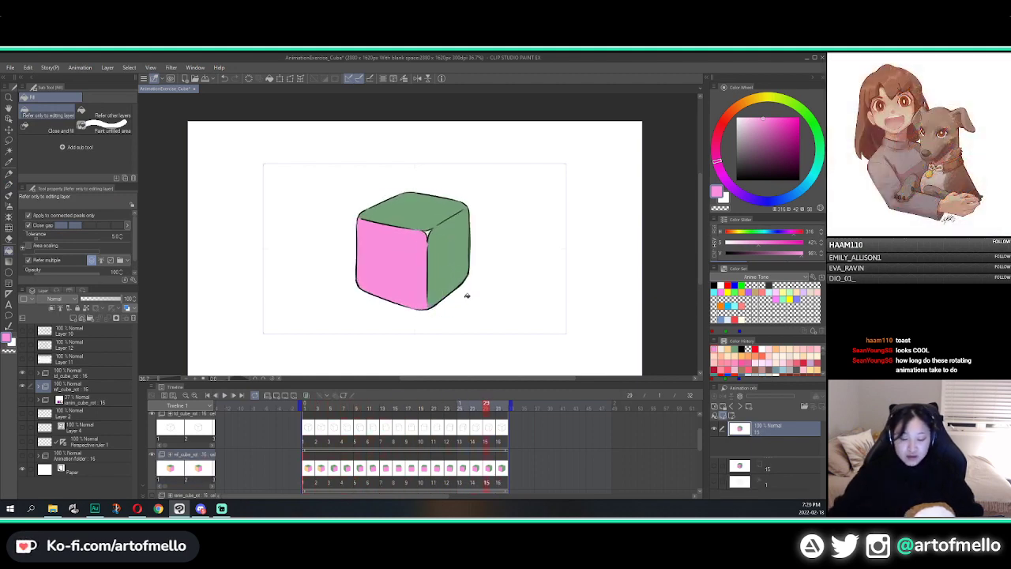
key(Right)
key(Right)
key(Right)
key(Right)
key(Right)
key(space)
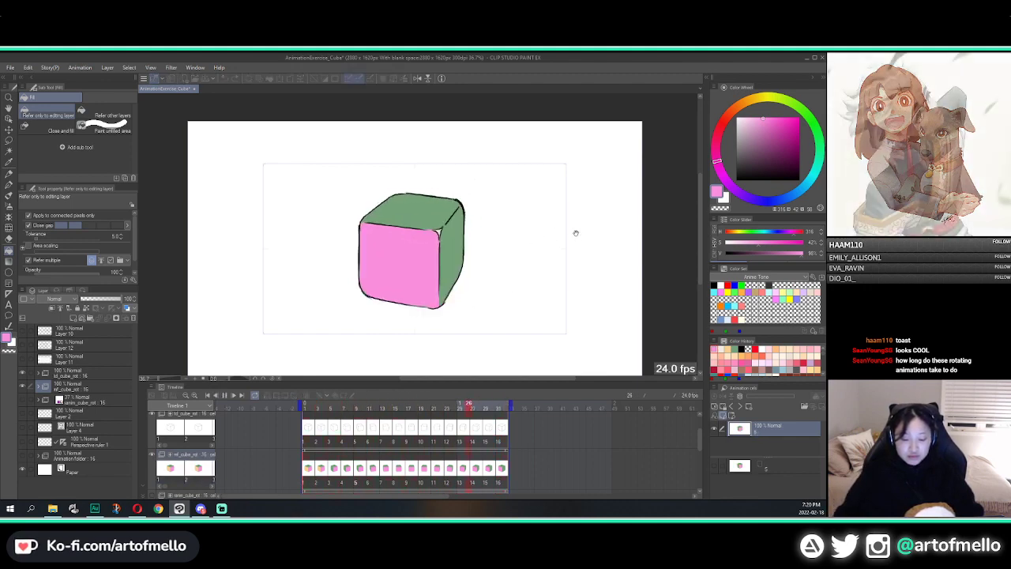
key(space)
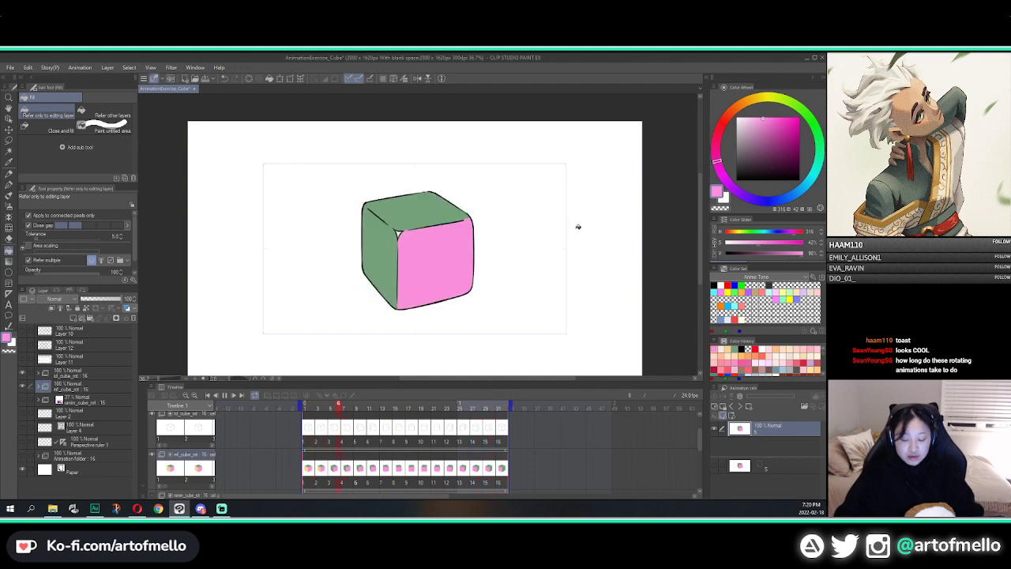
Fill the cube's left face light pink on cels 1, 2 and 3
key(Left)
key(Left)
key(Left)
key(Right)
key(Right)
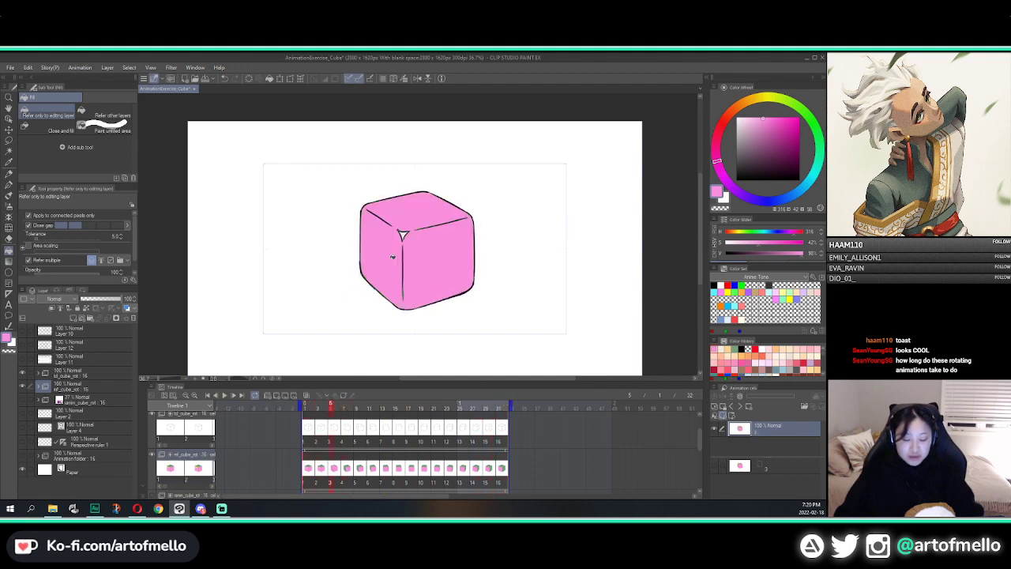
key(Left)
key(Right)
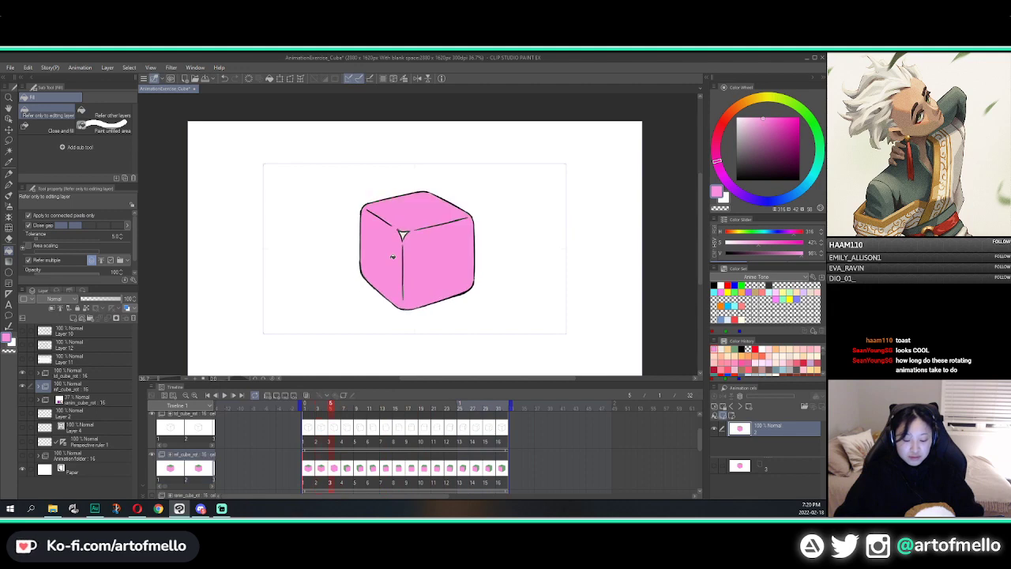
key(Left)
Play the cube rotation to review the face colours and return to the first frame
key(space)
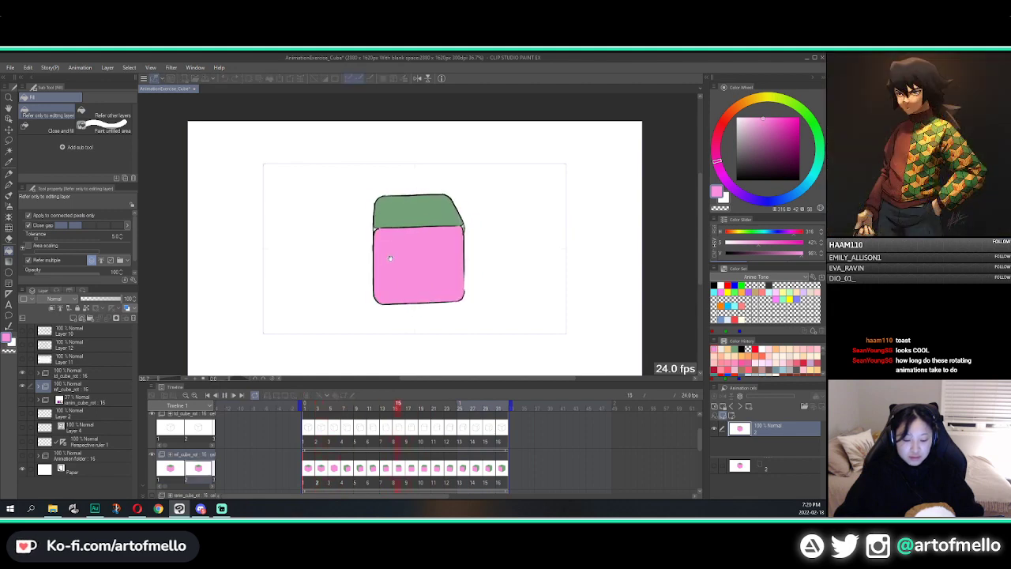
key(space)
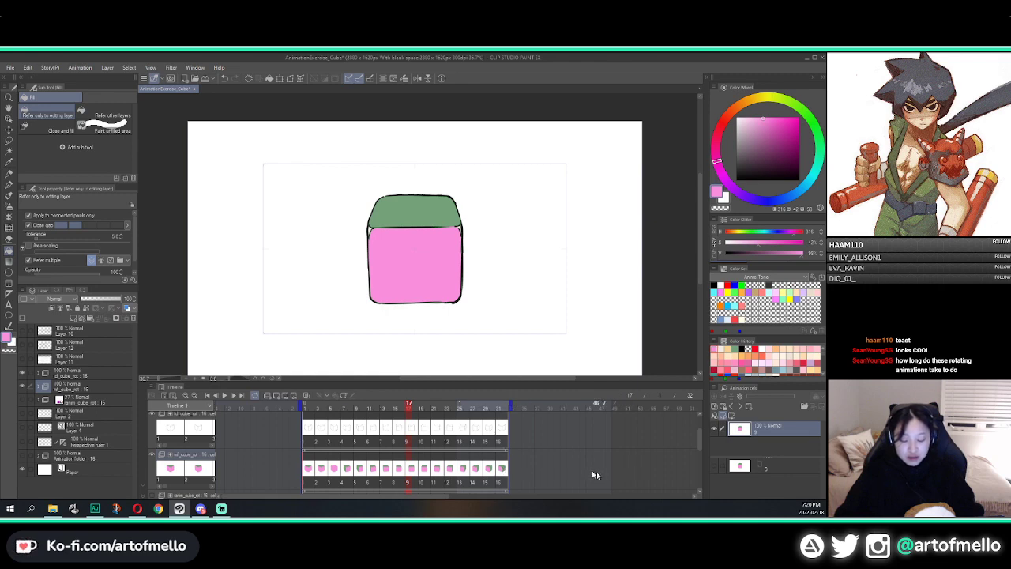
key(Left)
key(Left)
key(Left)
key(Left)
key(Left)
key(Left)
key(Left)
key(Left)
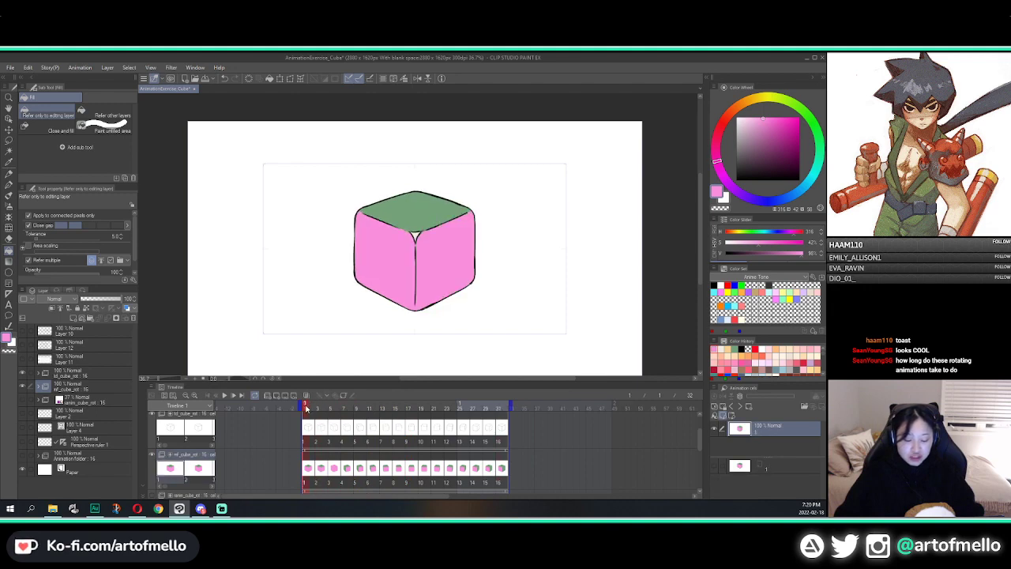
mouse_move(306, 406)
mouse_down()
mouse_move(498, 409)
mouse_move(287, 412)
mouse_move(539, 416)
mouse_move(307, 408)
mouse_up()
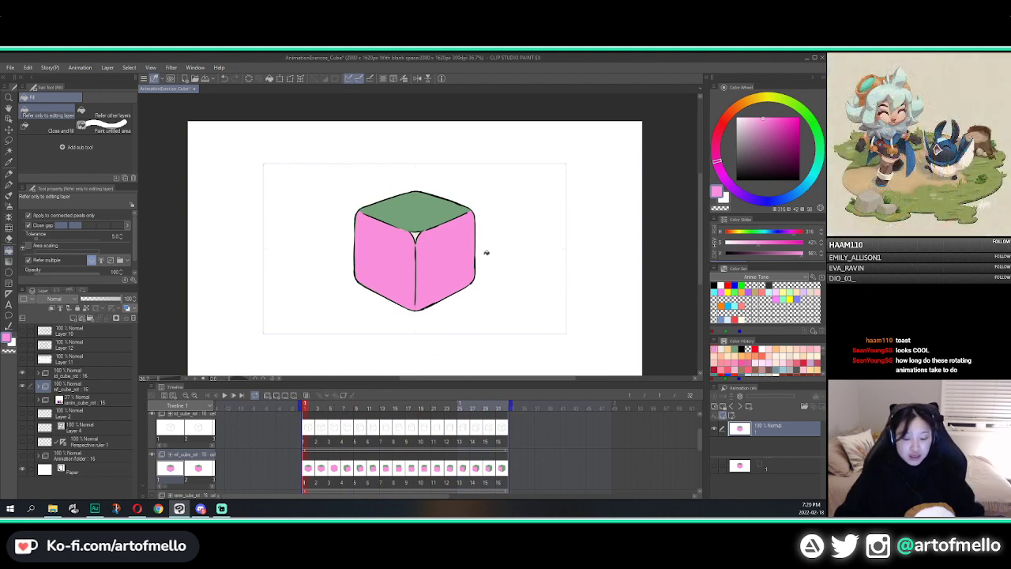
Sample the top face's green, refill the cube's pink sides on cel 1 with it and patch the centre gap with the G-pen
alt+click(422, 203)
click(379, 268)
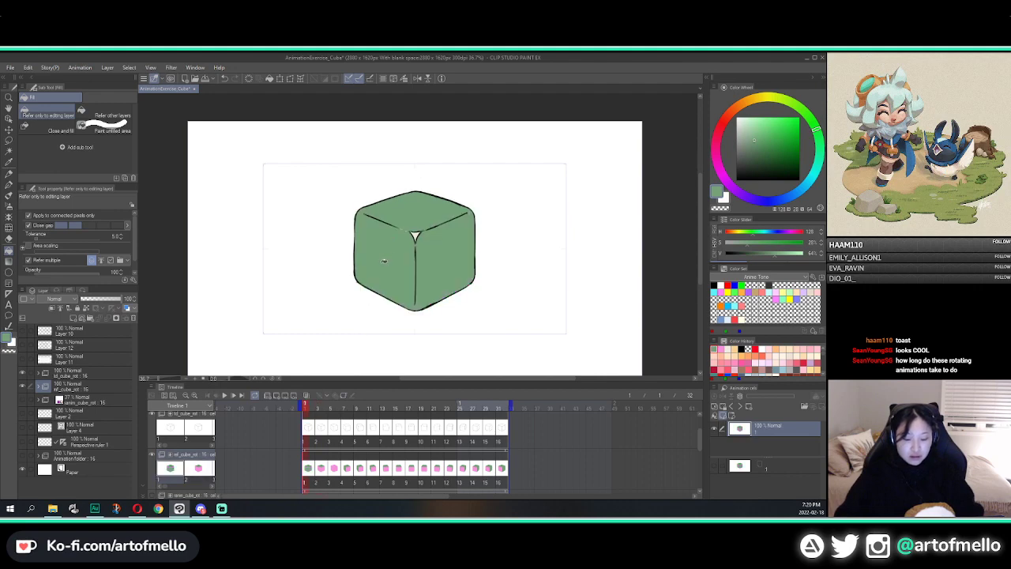
key(p)
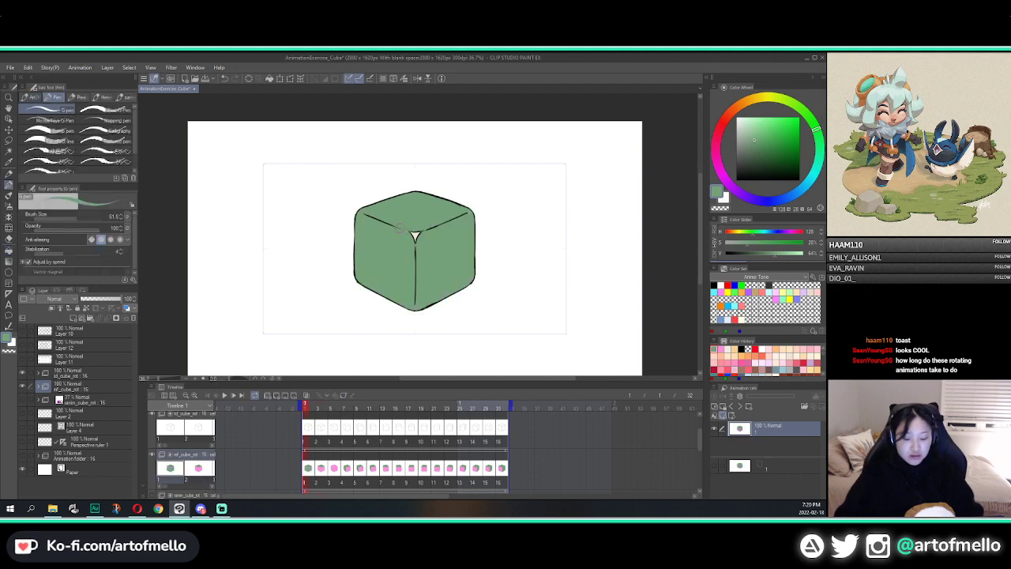
Refill the cube's pink sides on cel 2 with green and paint over the white gap at the centre corner with the G-pen
key(Right)
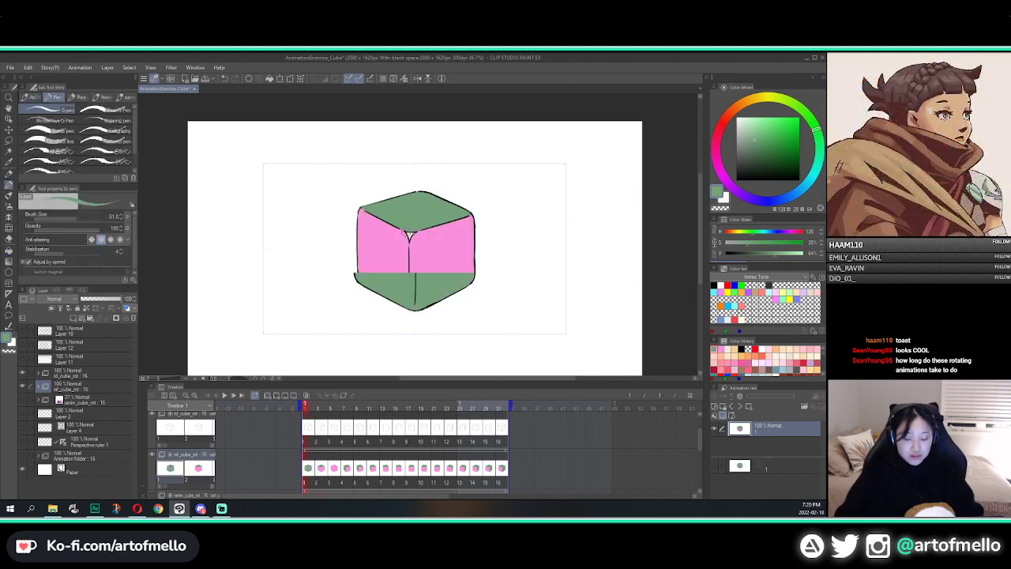
key(g)
click(400, 237)
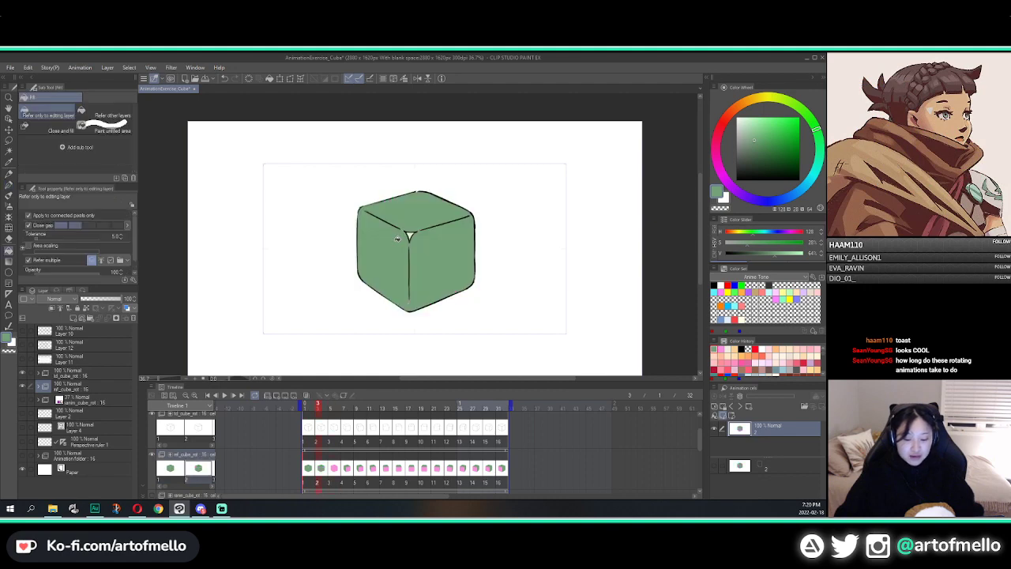
key(p)
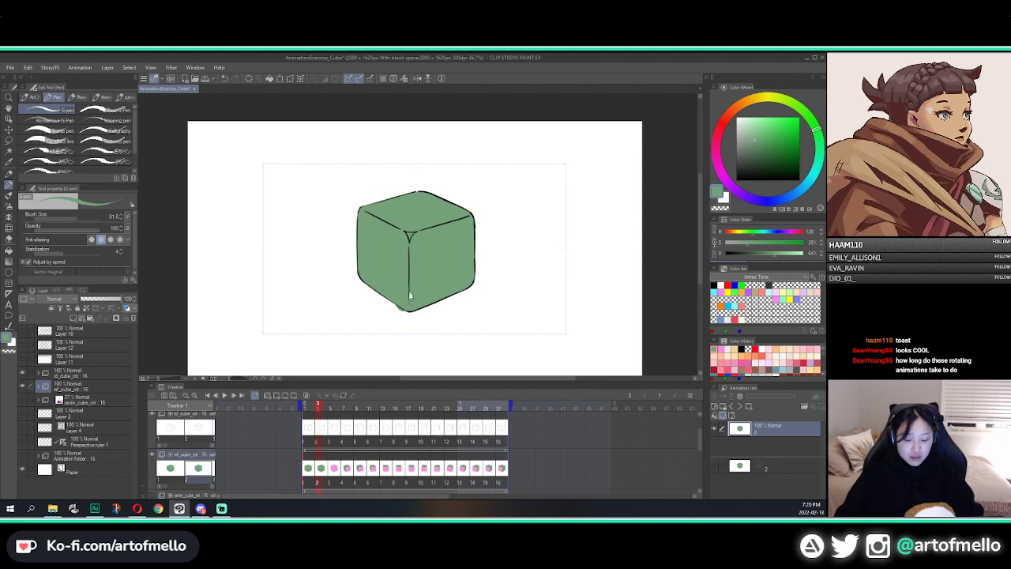
drag(409, 234, 415, 234)
click(409, 234)
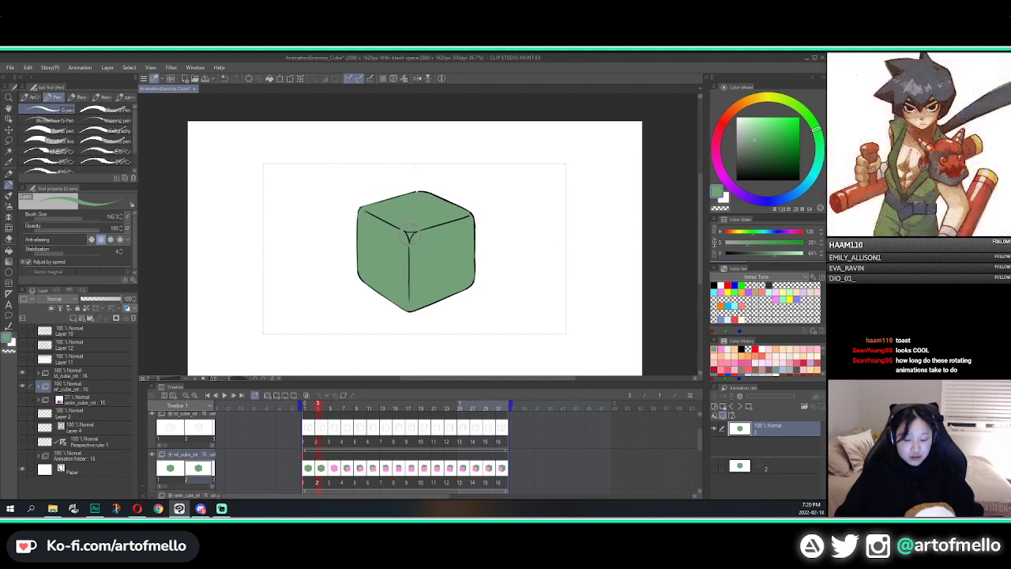
Try to refill the cube on cel 3 with green and patch its centre corner gap with the G-pen, undoing both
key(space)
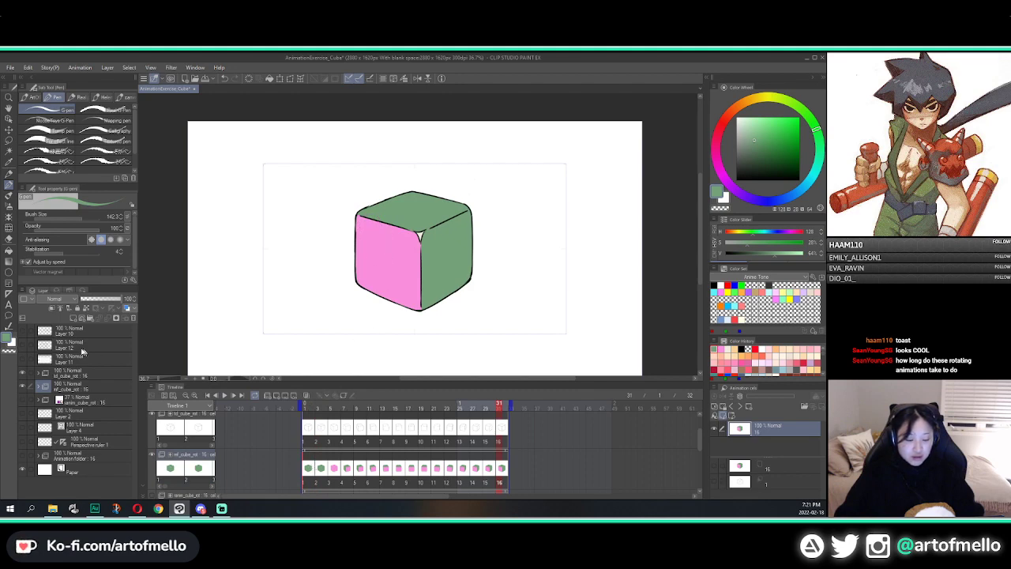
click(330, 467)
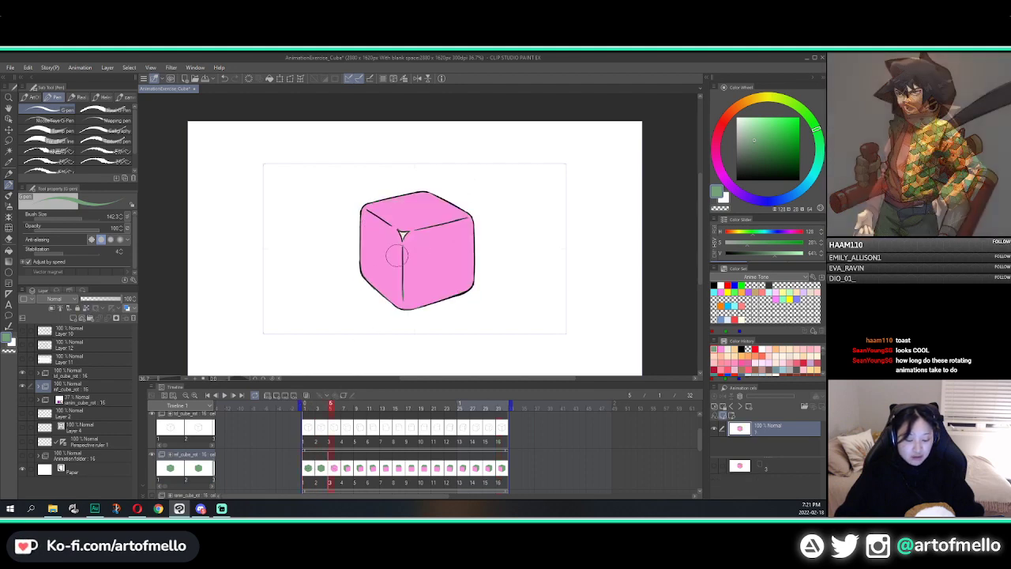
key(g)
click(443, 256)
key(p)
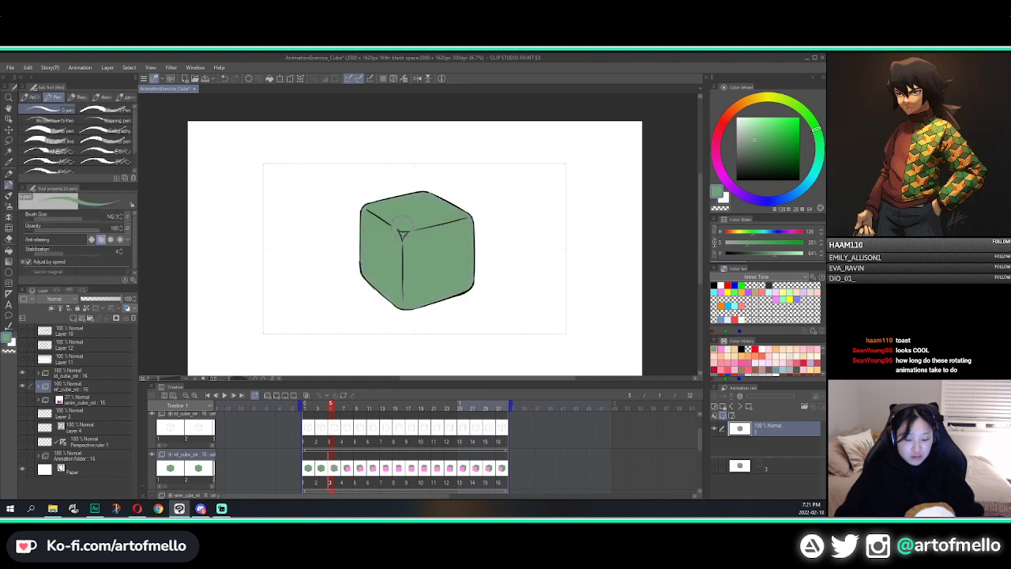
key(ctrl+z)
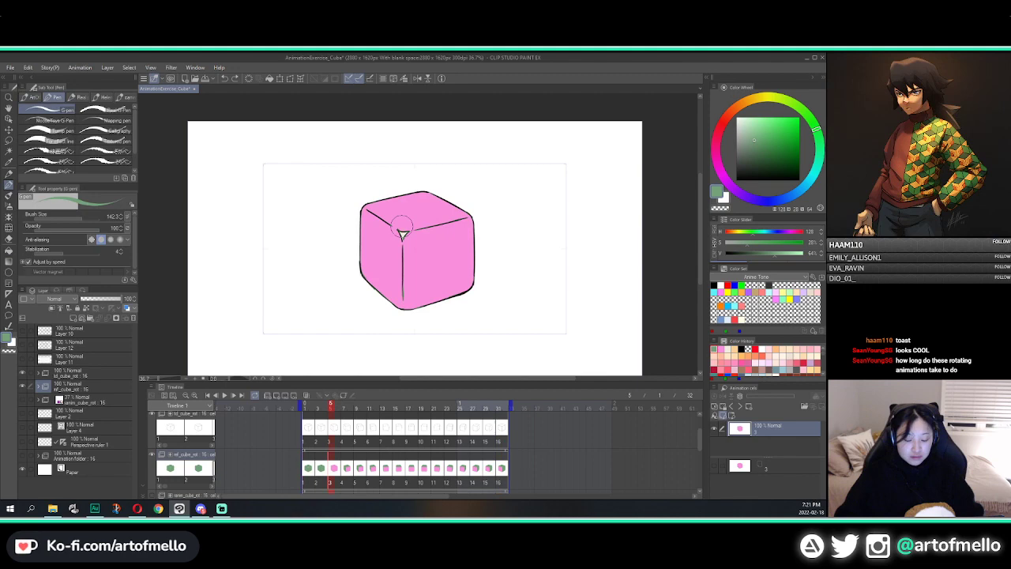
Select all 16 cels in the inf_cube_rot folder and lock their transparent pixels
click(40, 388)
click(103, 401)
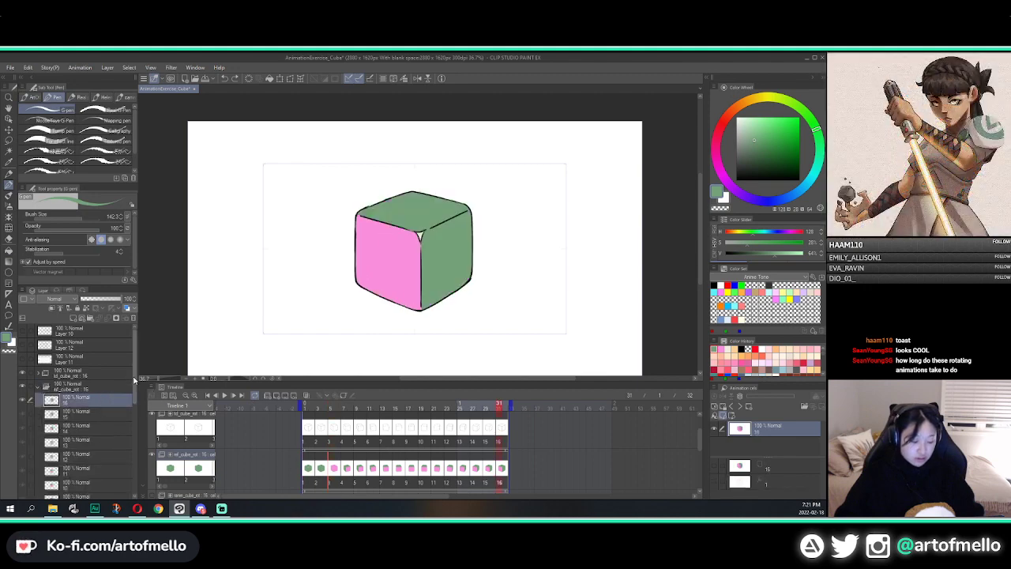
scroll(135, 381, down, 5)
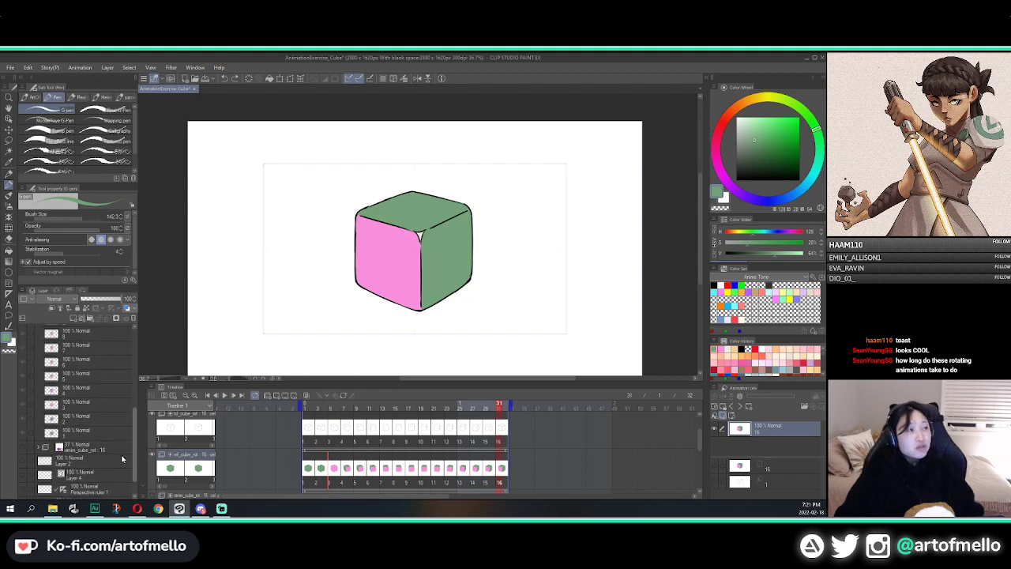
scroll(111, 454, up, 1)
shift+click(102, 444)
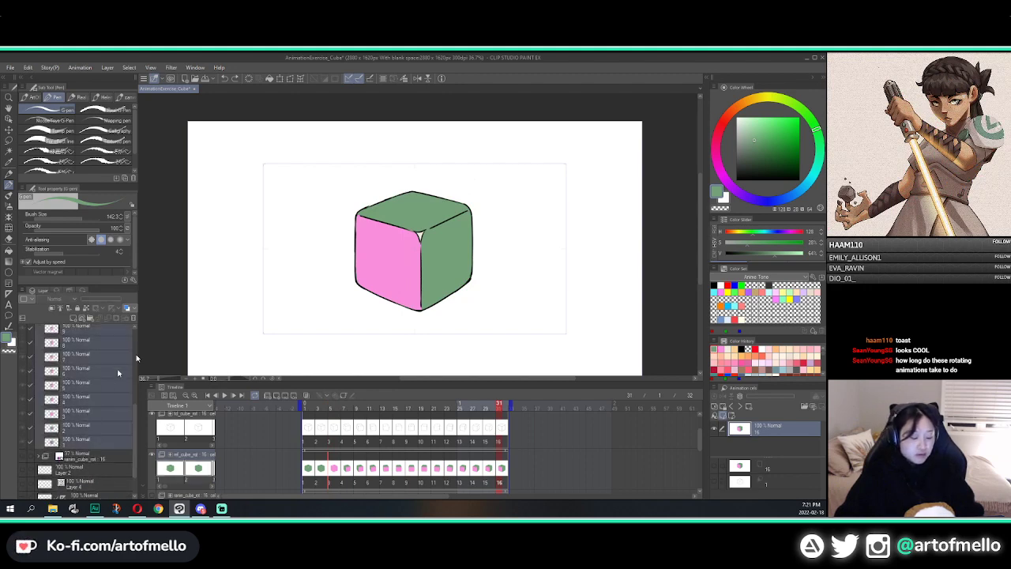
scroll(118, 372, up, 6)
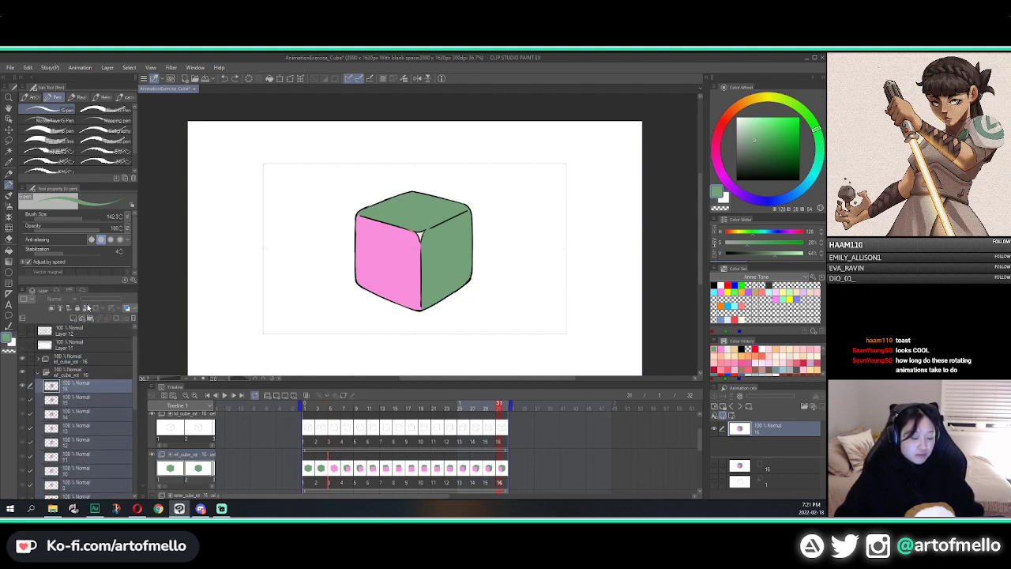
Enlarge the G-pen to about 1014 and paint the pink cube faces green on cel 16 and cels 3 to 12
drag(350, 282, 499, 203)
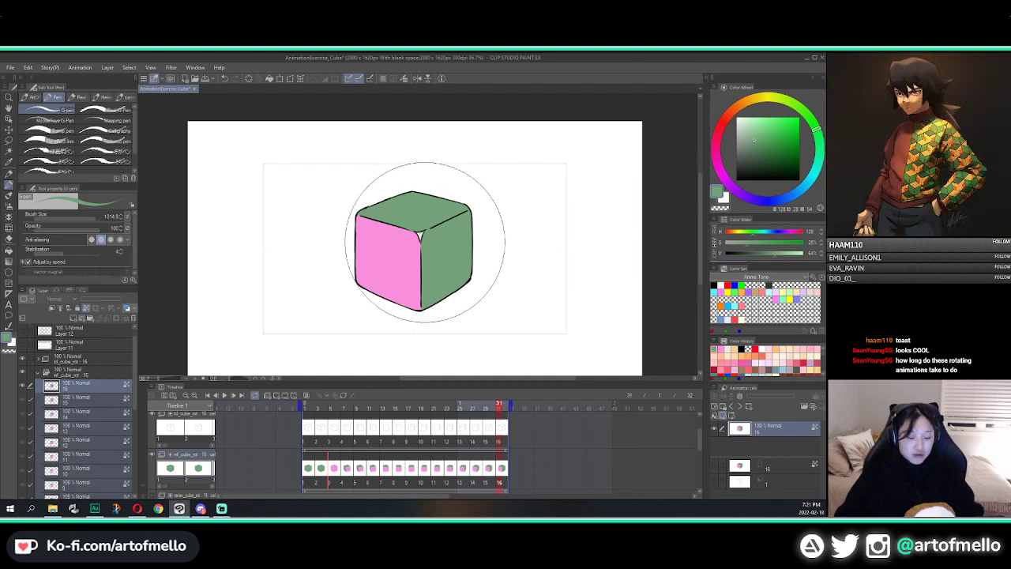
mouse_move(334, 235)
mouse_down()
mouse_move(503, 249)
mouse_move(441, 283)
mouse_move(461, 225)
mouse_move(322, 257)
mouse_move(439, 266)
mouse_move(438, 239)
mouse_move(330, 266)
mouse_move(505, 216)
mouse_move(370, 270)
mouse_move(483, 252)
mouse_move(399, 219)
mouse_move(478, 240)
mouse_move(394, 280)
mouse_move(472, 230)
mouse_move(380, 271)
mouse_move(389, 209)
mouse_move(477, 265)
mouse_up()
key(Home)
key(Right)
key(Right)
key(Right)
mouse_move(364, 295)
mouse_down()
mouse_move(468, 229)
mouse_move(440, 289)
mouse_move(490, 244)
mouse_move(467, 203)
mouse_move(395, 259)
mouse_move(480, 282)
mouse_move(444, 274)
mouse_move(451, 169)
mouse_move(391, 255)
mouse_move(463, 192)
mouse_move(463, 248)
mouse_move(372, 181)
mouse_up()
key(Right)
key(Right)
key(Right)
key(Right)
key(Right)
key(Right)
key(Right)
key(Right)
key(Right)
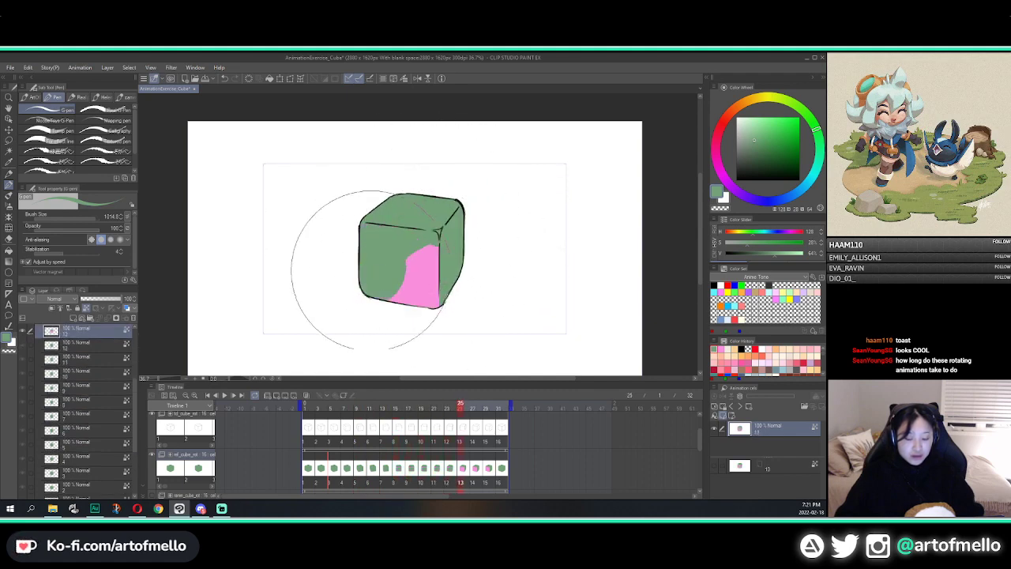
Paint over the remaining pink areas of the cube on cels 13 to 15 with green
mouse_move(362, 269)
mouse_down()
mouse_move(441, 192)
mouse_move(496, 199)
mouse_move(458, 243)
mouse_move(463, 201)
mouse_move(388, 248)
mouse_up()
key(Right)
key(Right)
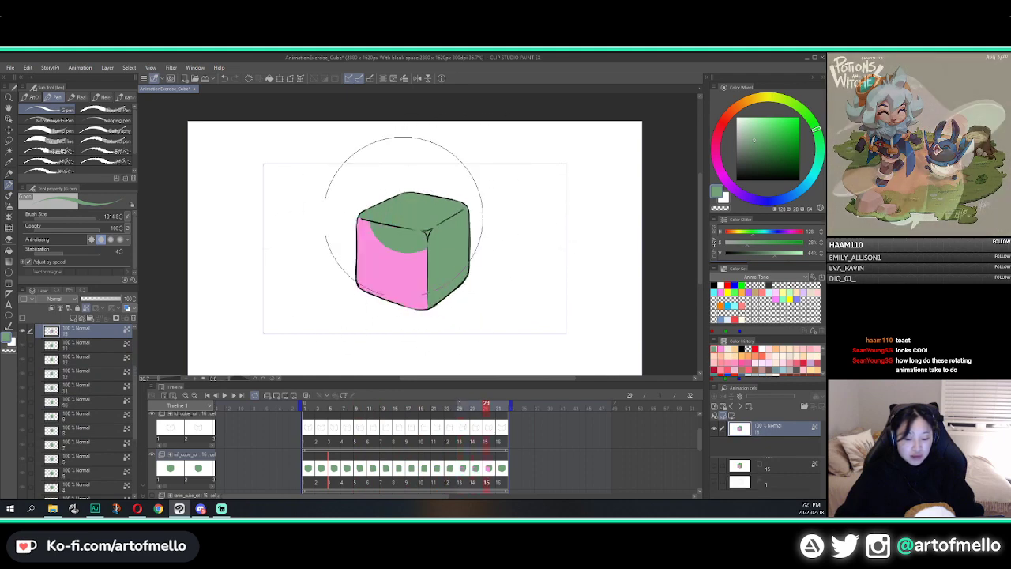
mouse_move(402, 213)
mouse_down()
mouse_move(418, 226)
mouse_move(440, 203)
mouse_up()
key(Right)
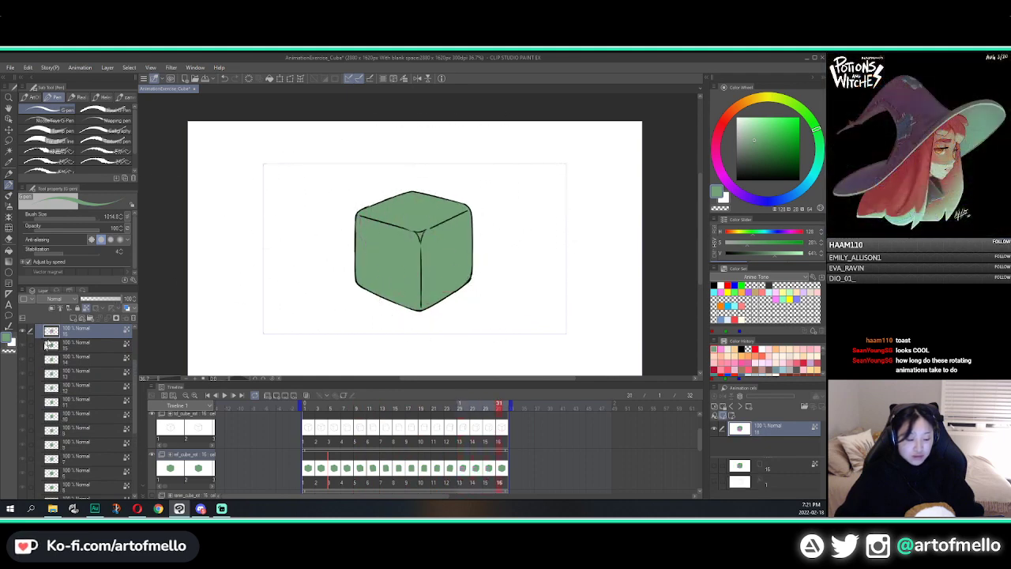
Check the green base by toggling the visibility of individual colour cels and playing the cube rotation from the first frame
click(22, 332)
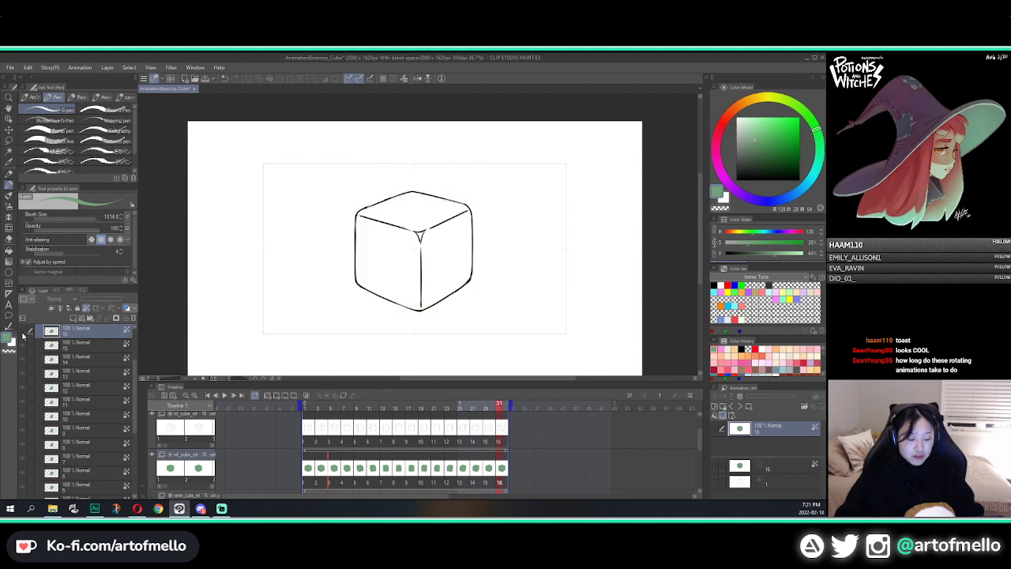
click(22, 331)
click(304, 427)
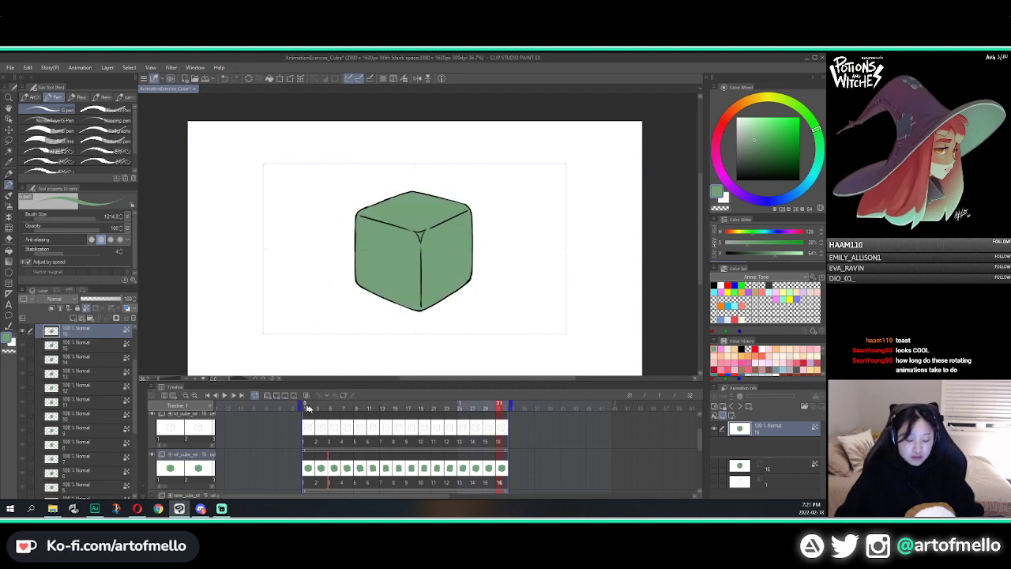
click(305, 407)
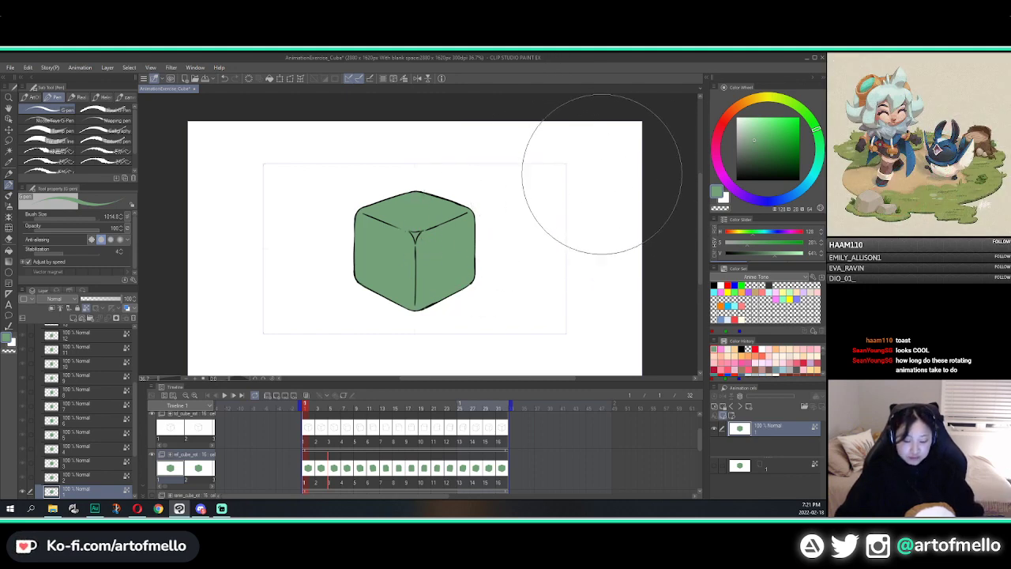
key(space)
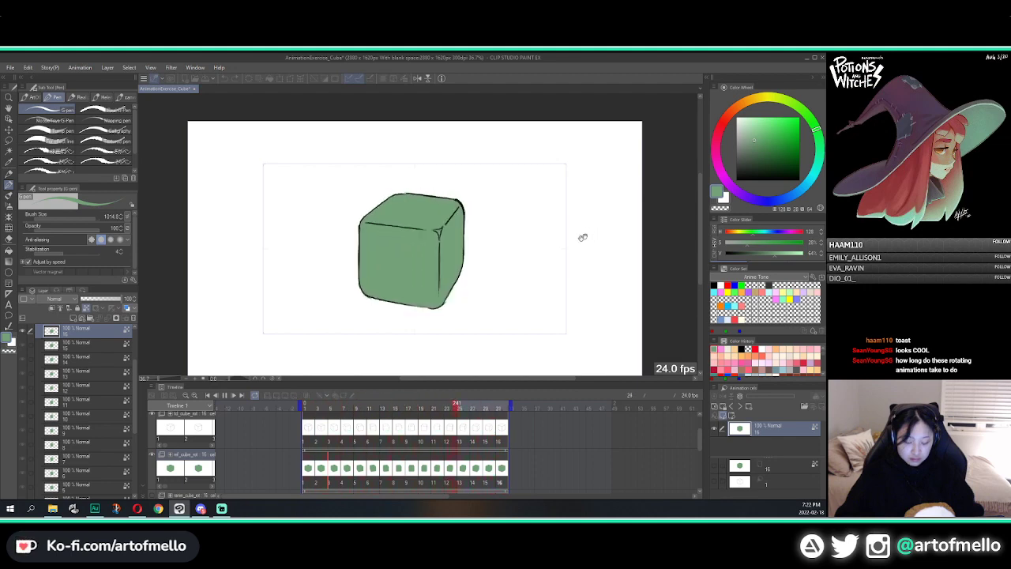
click(32, 363)
click(22, 360)
click(23, 360)
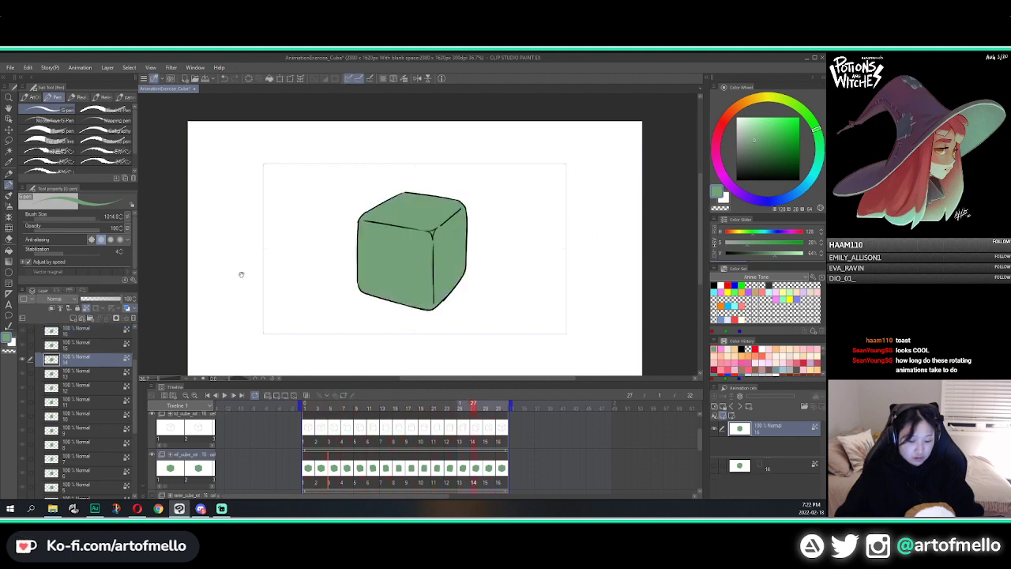
key(space)
key(space)
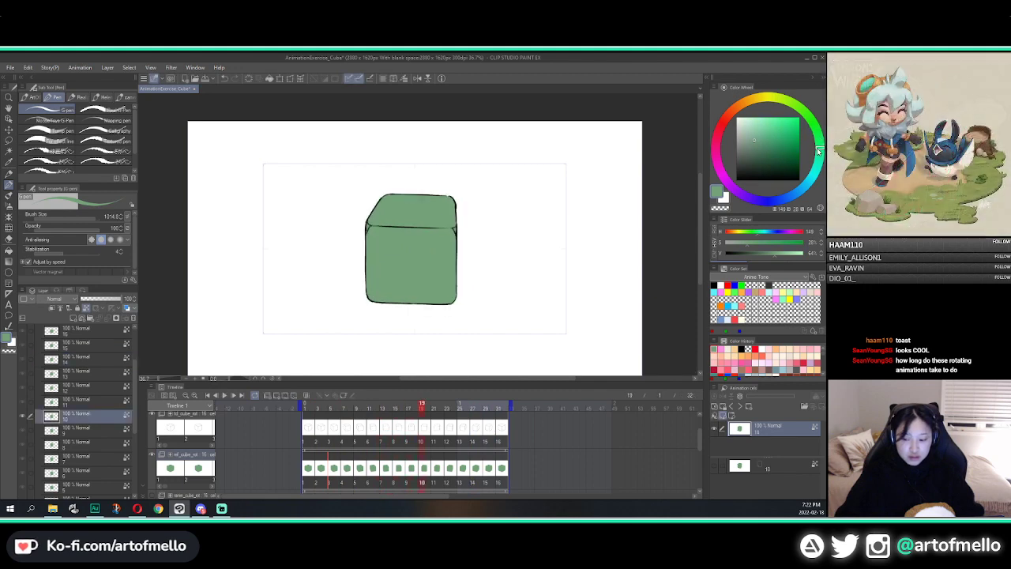
Choose a more saturated green with hue 150 and fill the cube on cel 1 with it
click(763, 126)
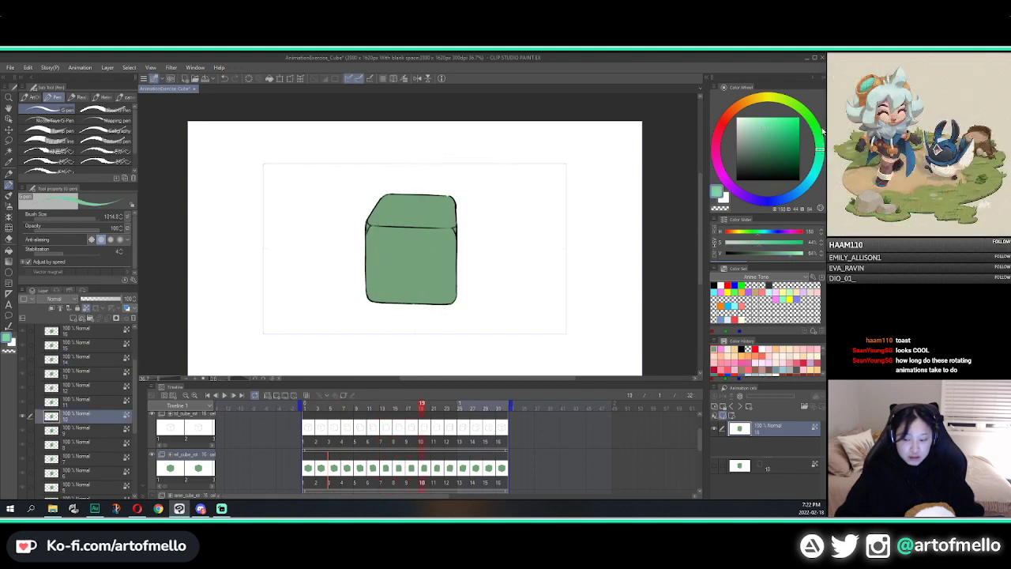
click(768, 134)
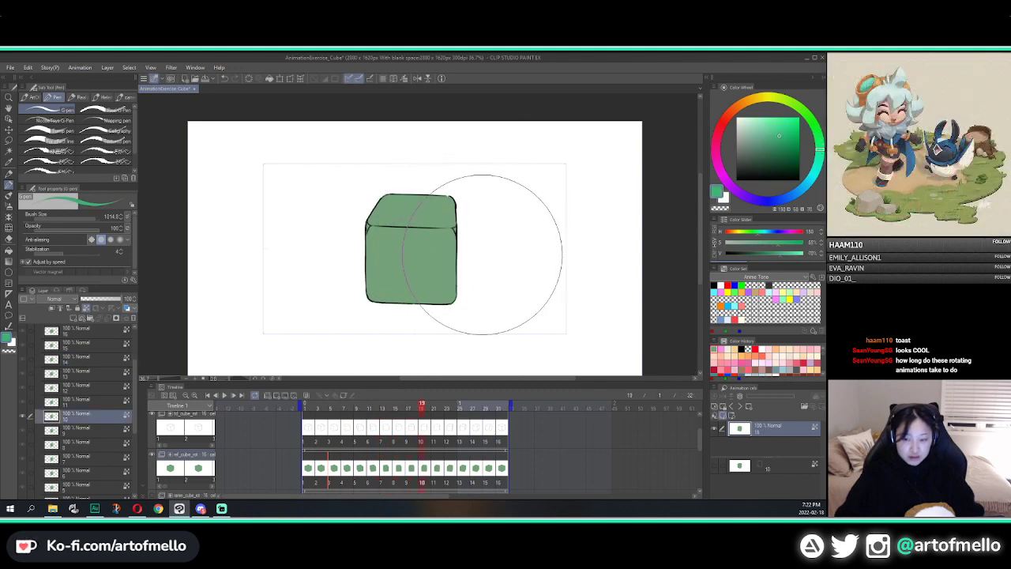
click(774, 129)
click(771, 131)
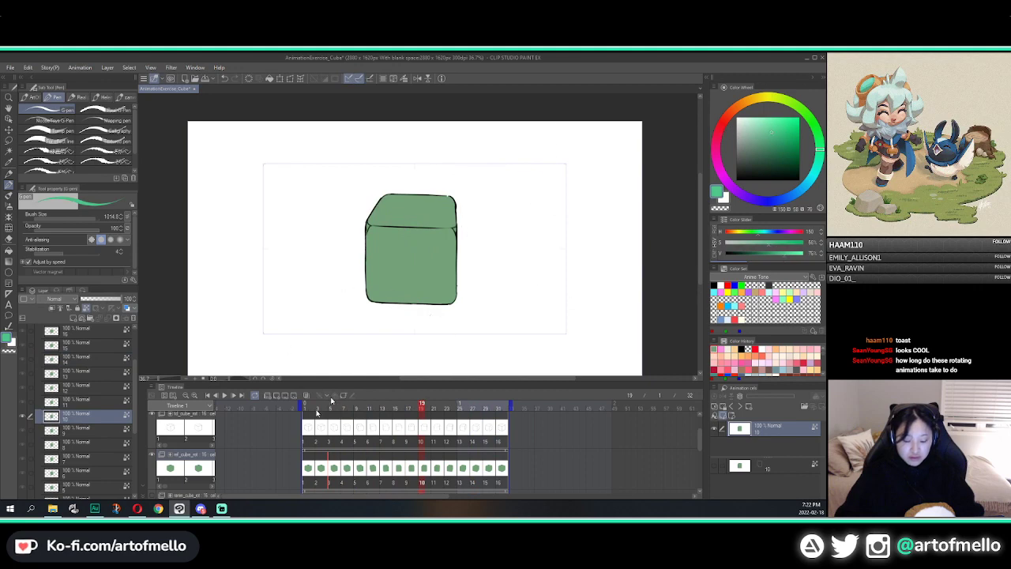
click(309, 457)
key(g)
click(420, 221)
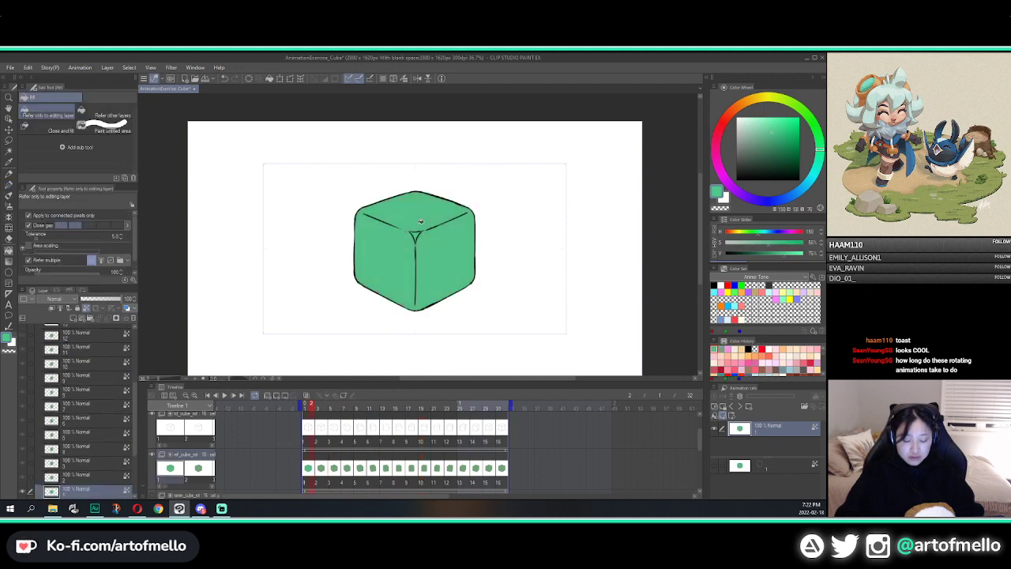
key(p)
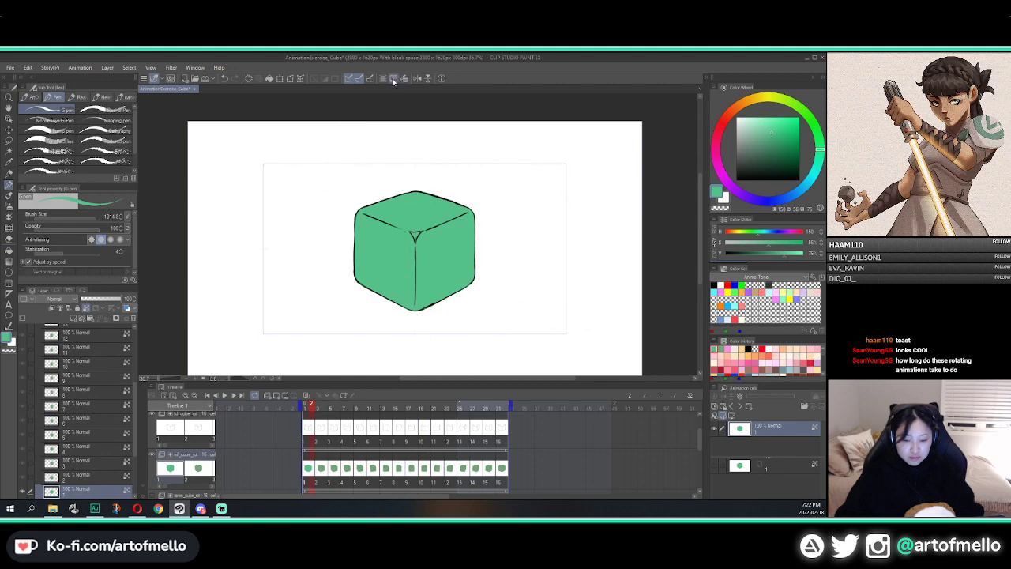
Shift cel 1's green to teal with a Hue/Saturation/Luminosity correction of hue 17 and saturation -10
key(ctrl+u)
drag(263, 188, 259, 188)
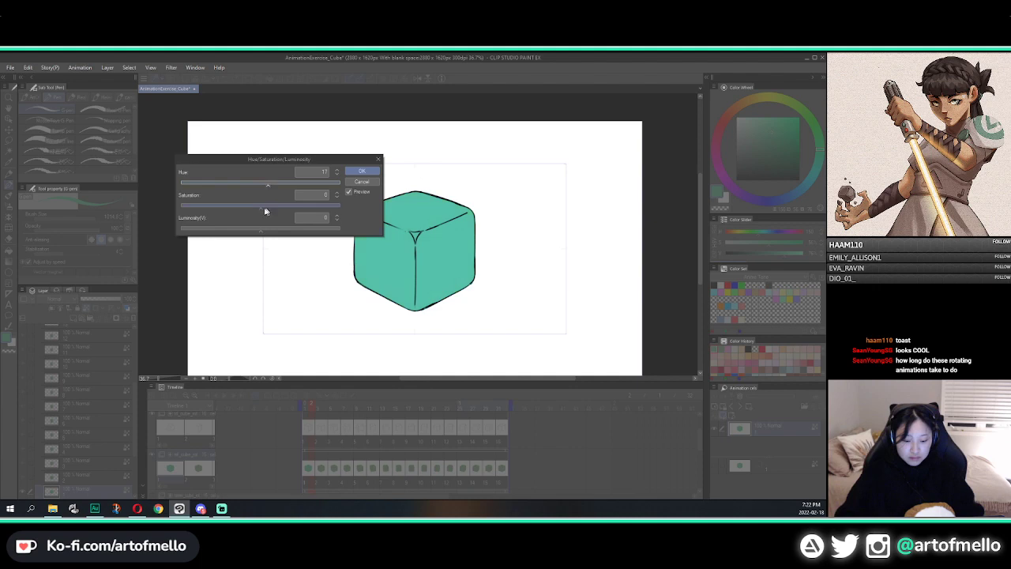
drag(261, 212, 267, 230)
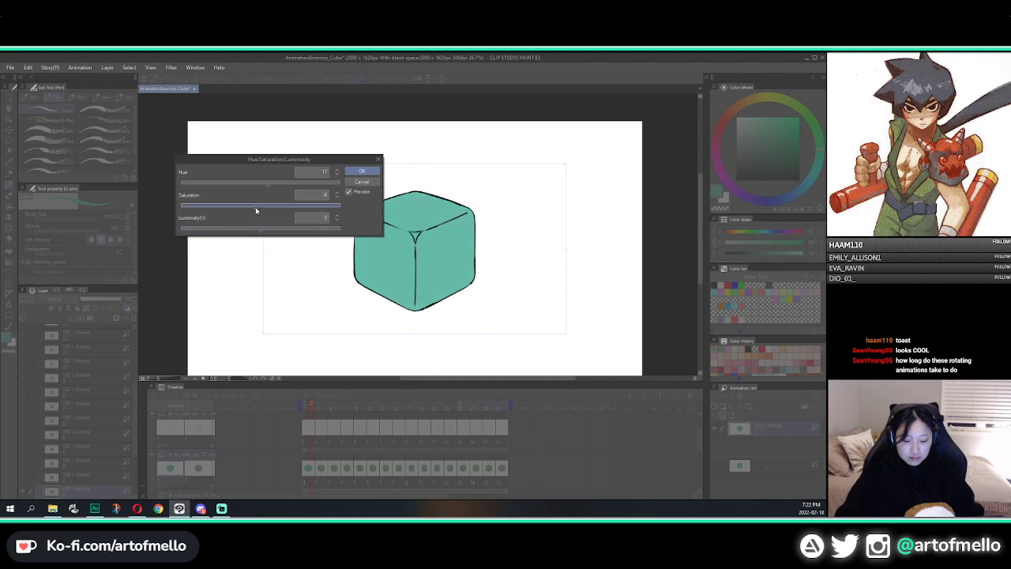
drag(255, 208, 251, 207)
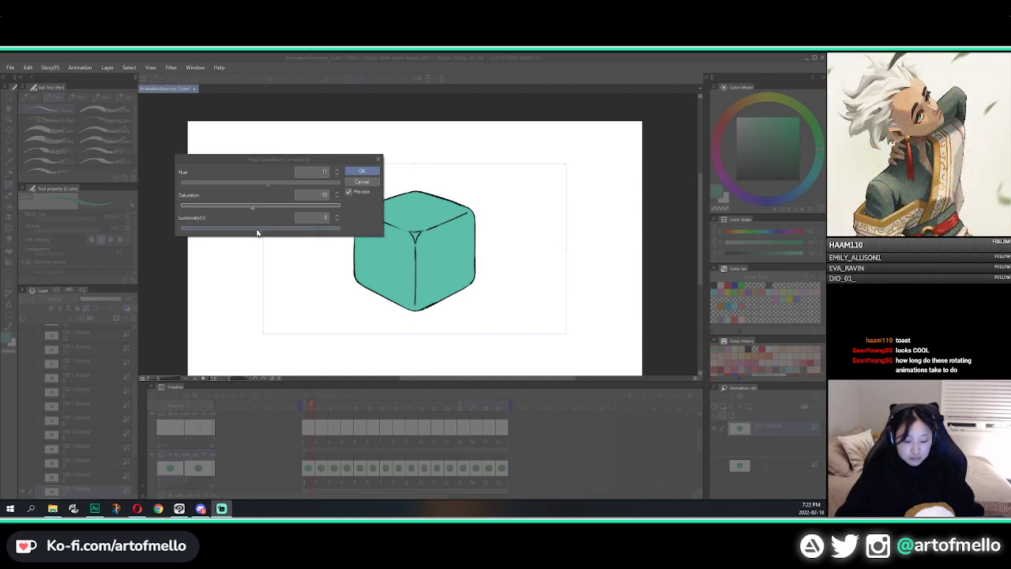
drag(256, 232, 253, 231)
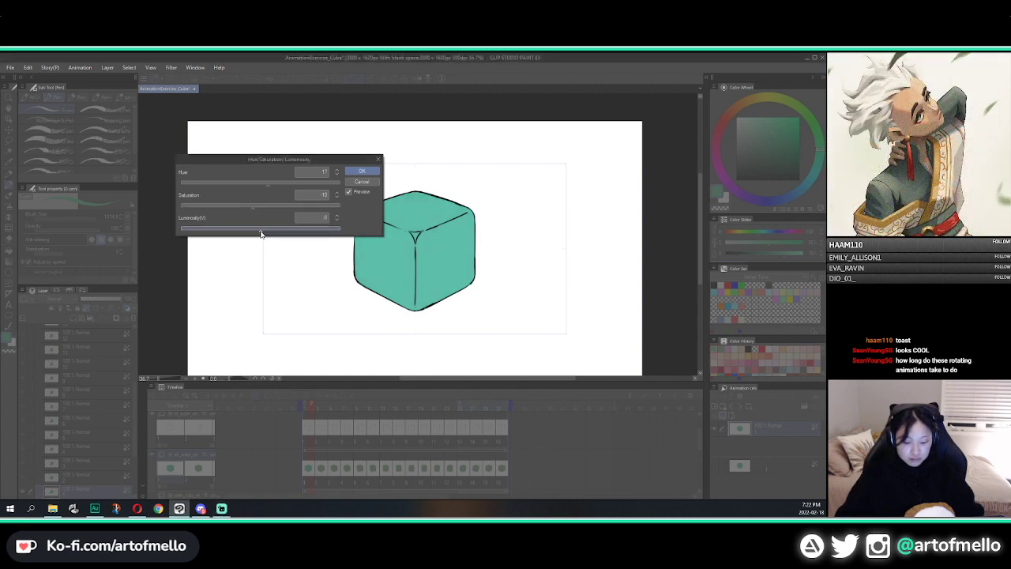
click(362, 172)
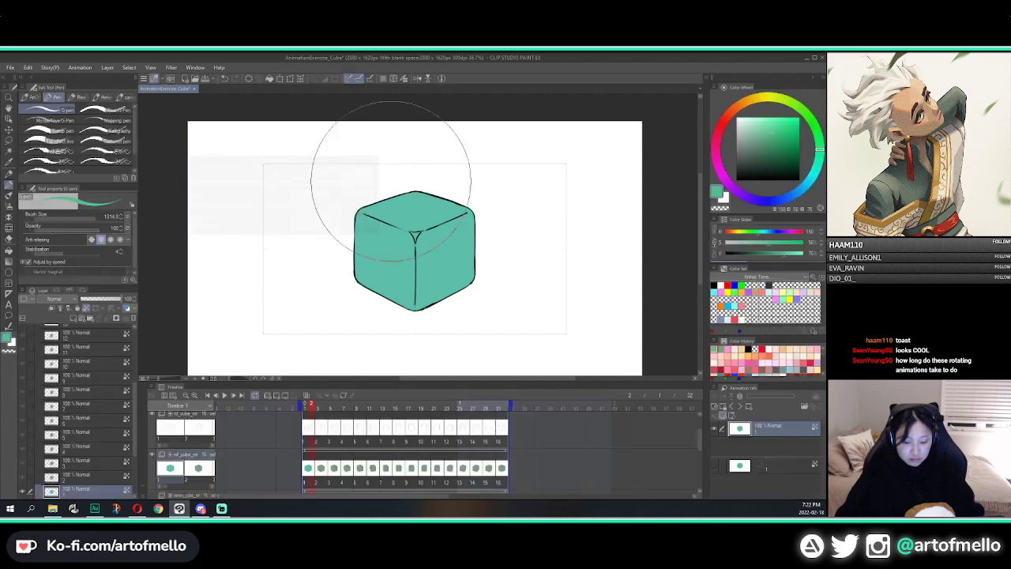
Set the Fill tool to refer to the selected layer and fill the cube on cels 2 to 5 with cel 1's teal
key(Right)
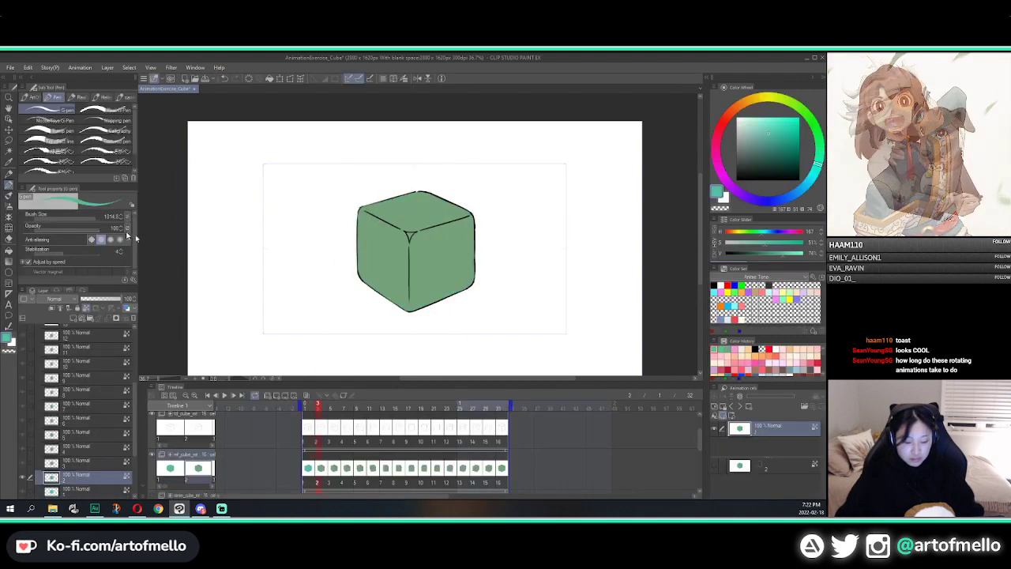
key(g)
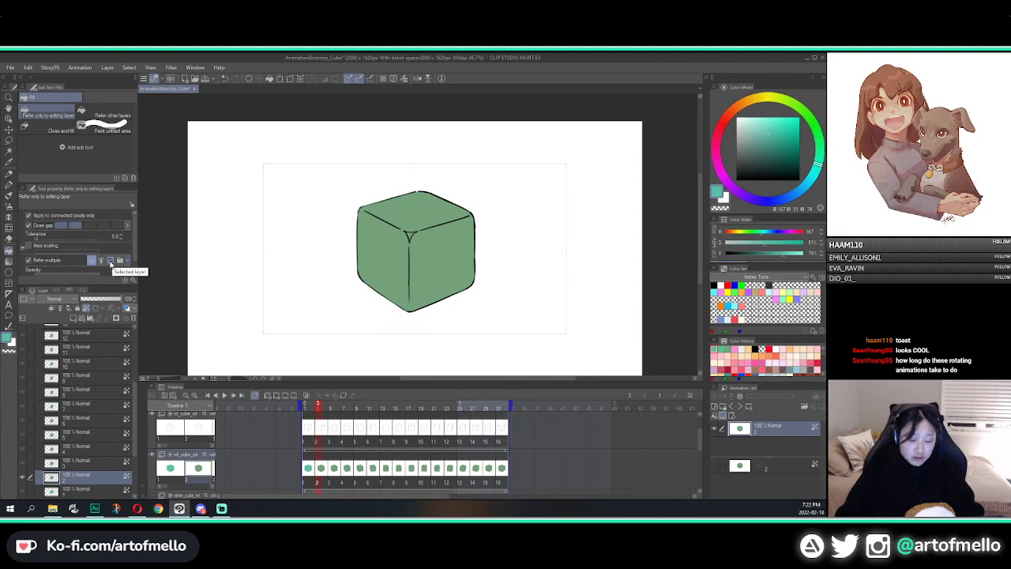
click(110, 260)
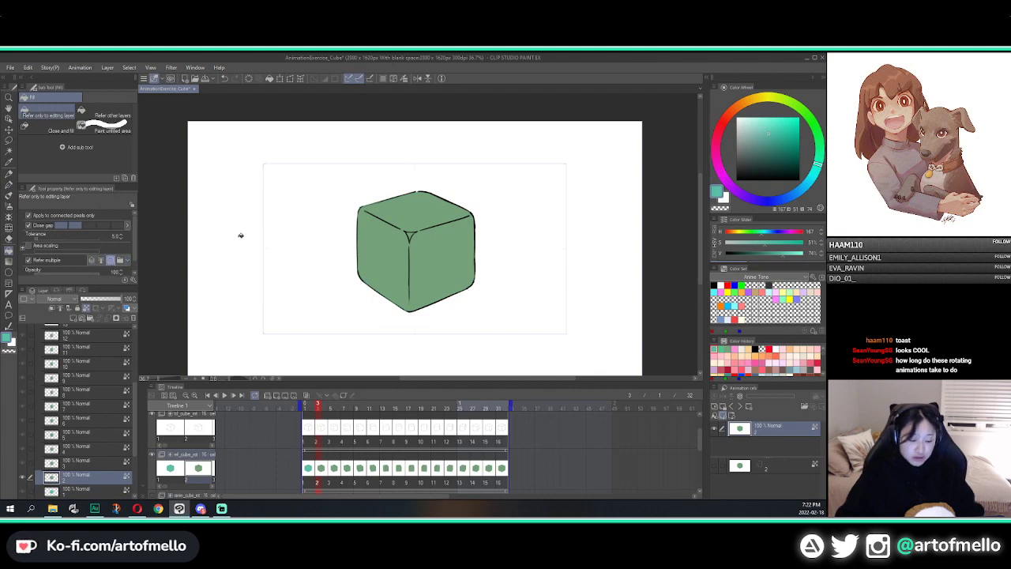
click(435, 253)
key(period)
click(434, 254)
key(period)
click(432, 253)
key(period)
click(432, 253)
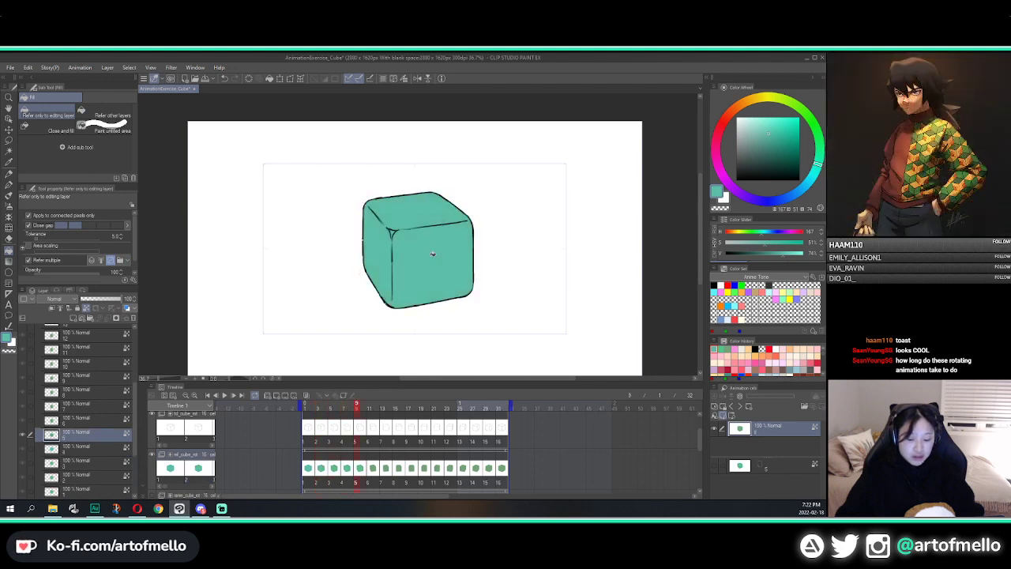
Fill the cube on cels 6 to 16 with the same teal and play the rotation to check it
key(period)
click(433, 253)
key(period)
click(433, 254)
key(period)
click(433, 254)
key(period)
click(433, 254)
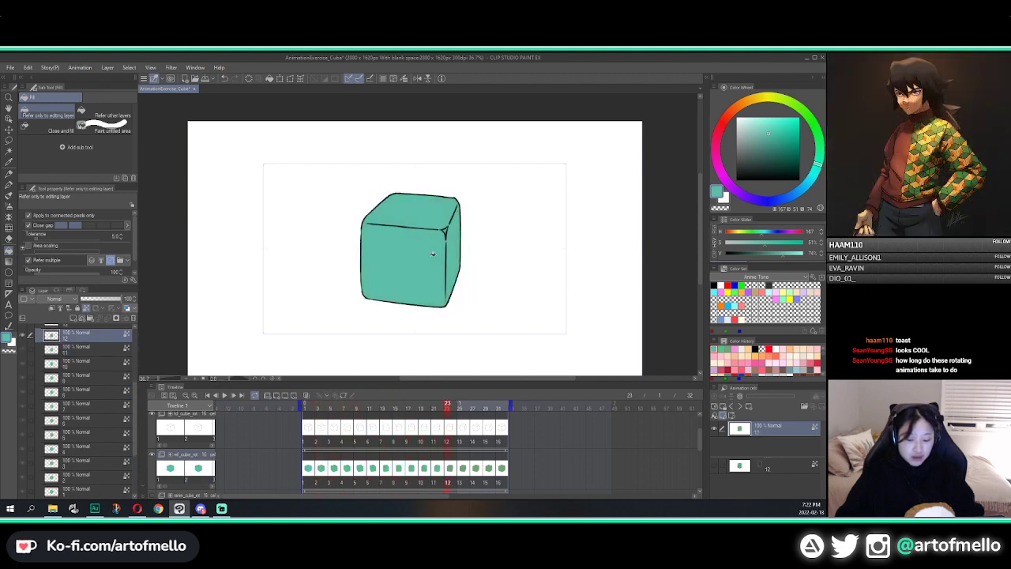
key(period)
key(period)
key(period)
key(period)
key(period)
key(period)
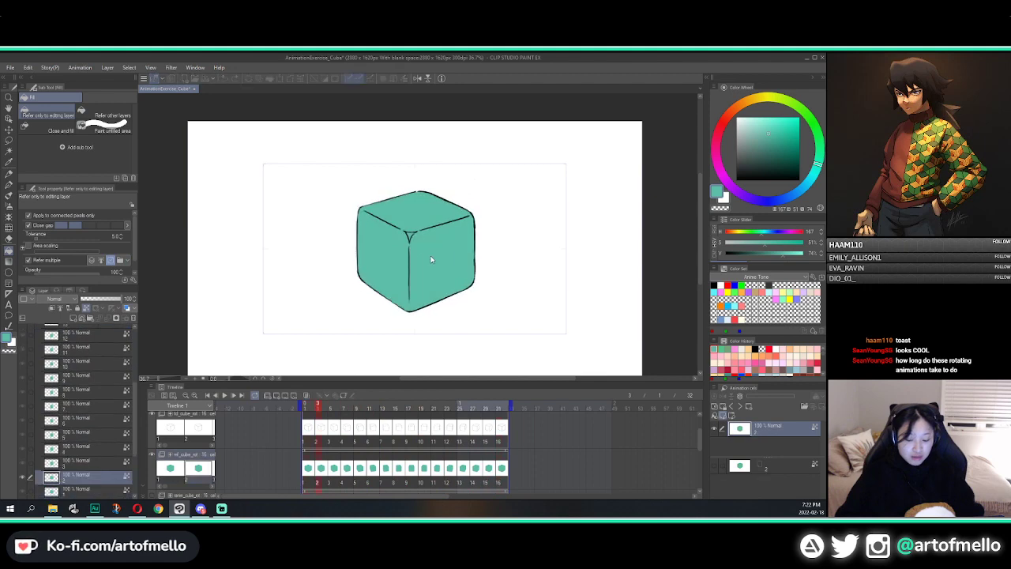
key(space)
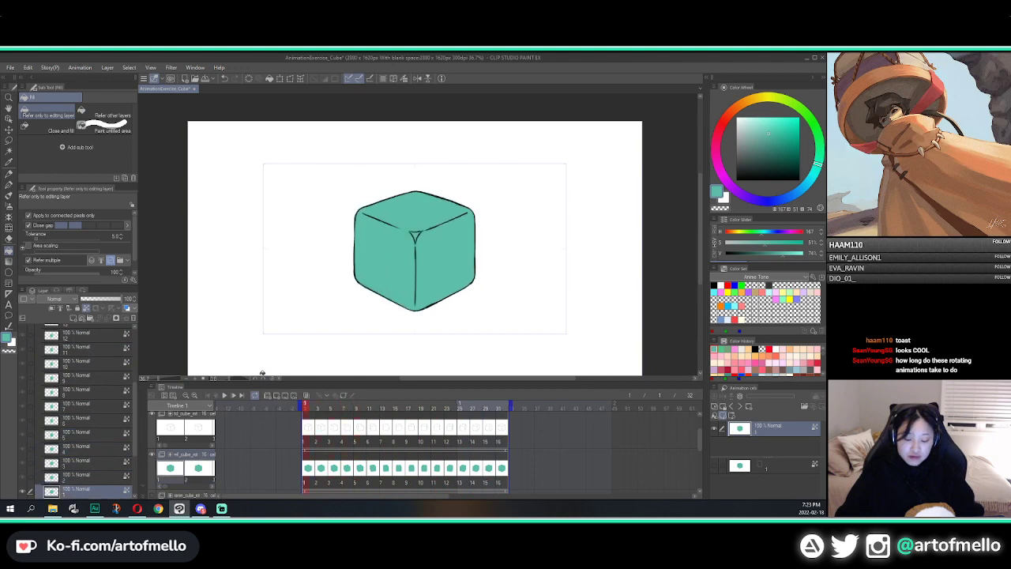
Collapse the inf_cube_rot folder, check its colours by toggling its visibility, and select the folder
scroll(61, 342, up, 3)
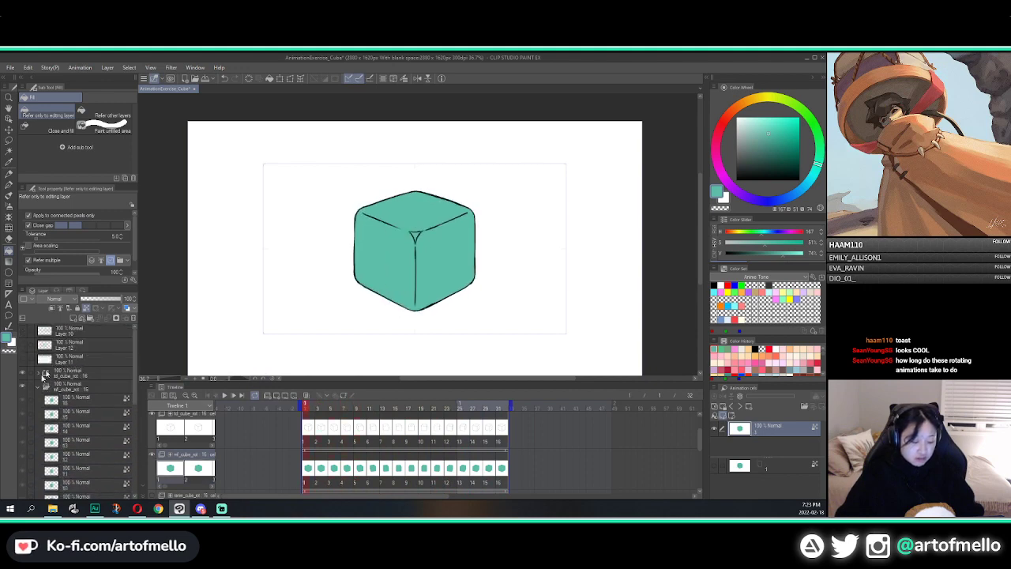
click(37, 387)
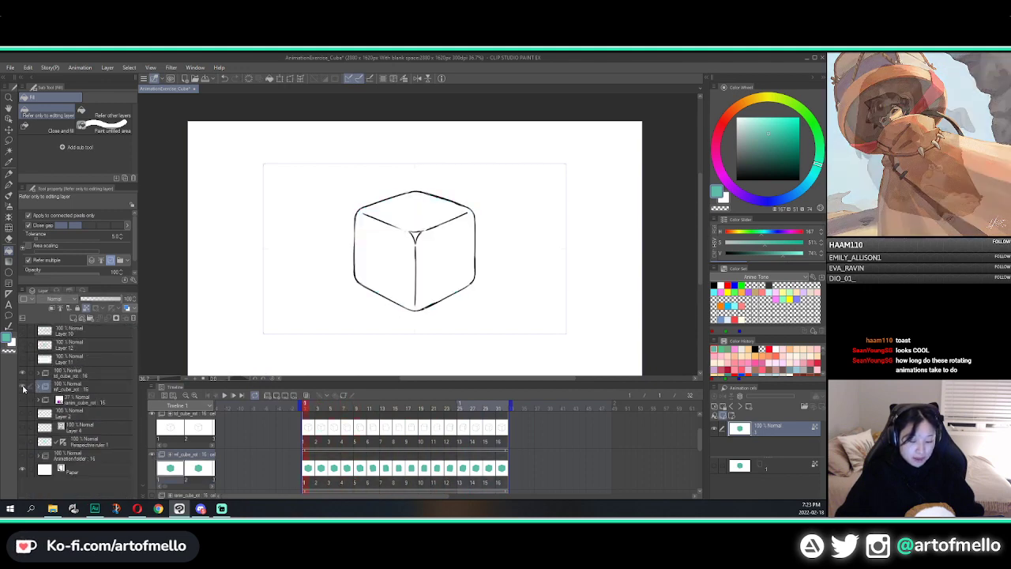
click(72, 387)
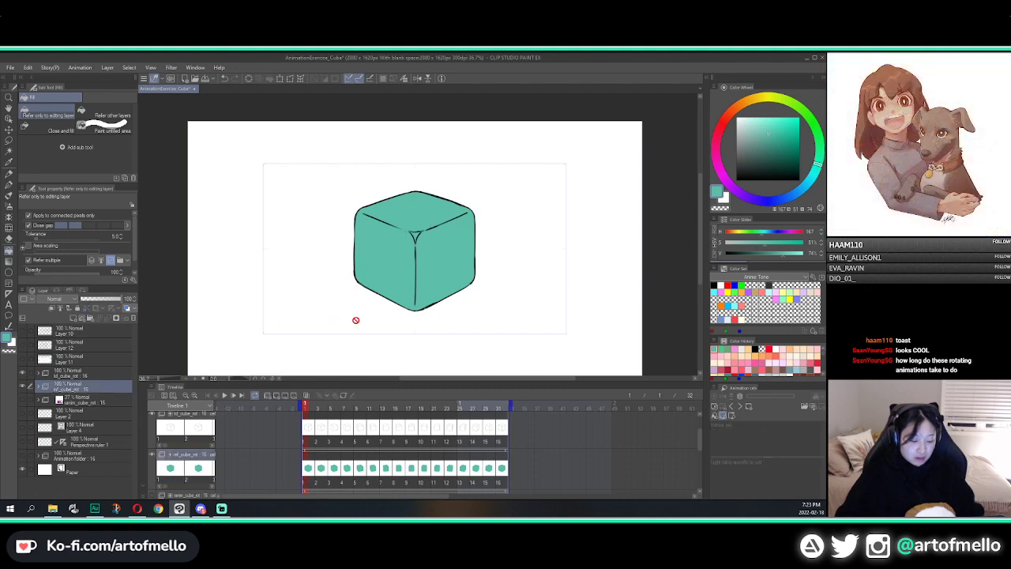
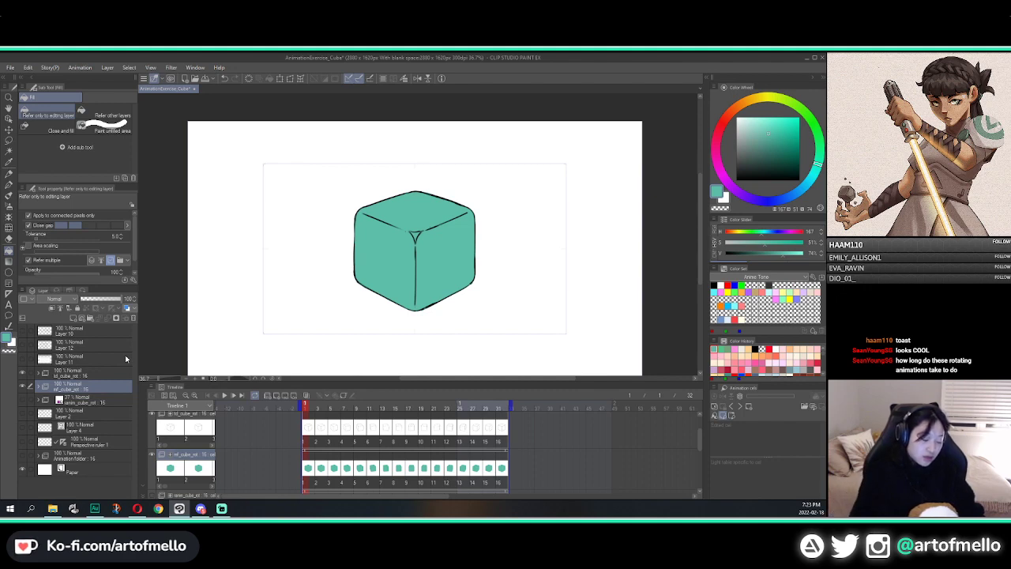
Duplicate the teal base folder inf_cube_rot and rename the copy cel_cube_rot
key(ctrl+j)
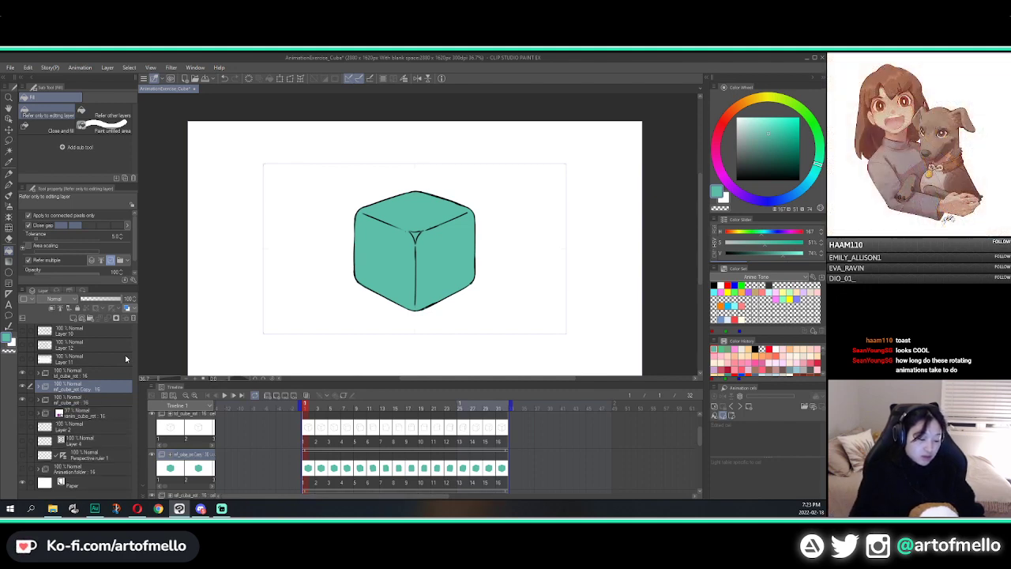
double_click(60, 389)
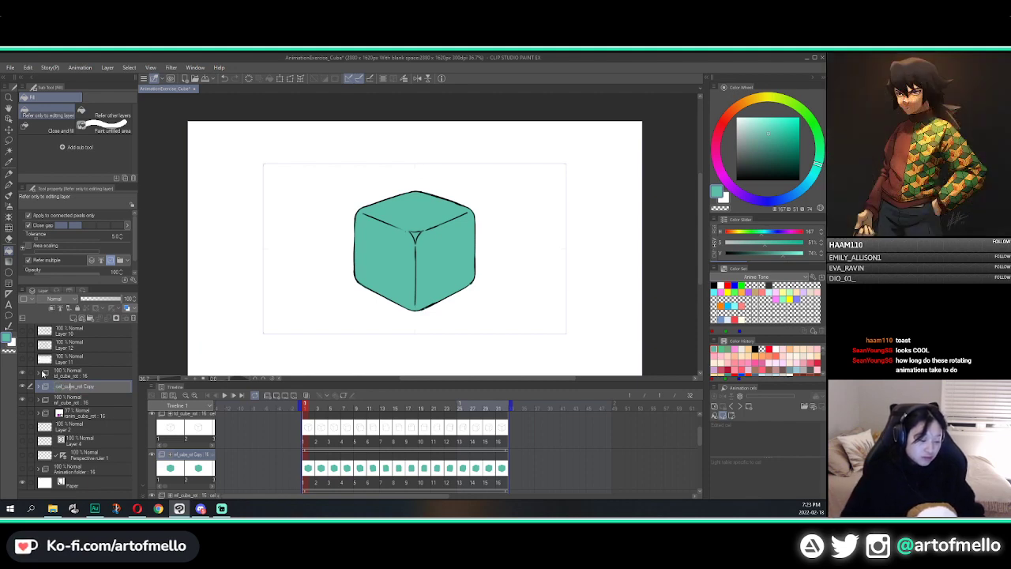
key(Return)
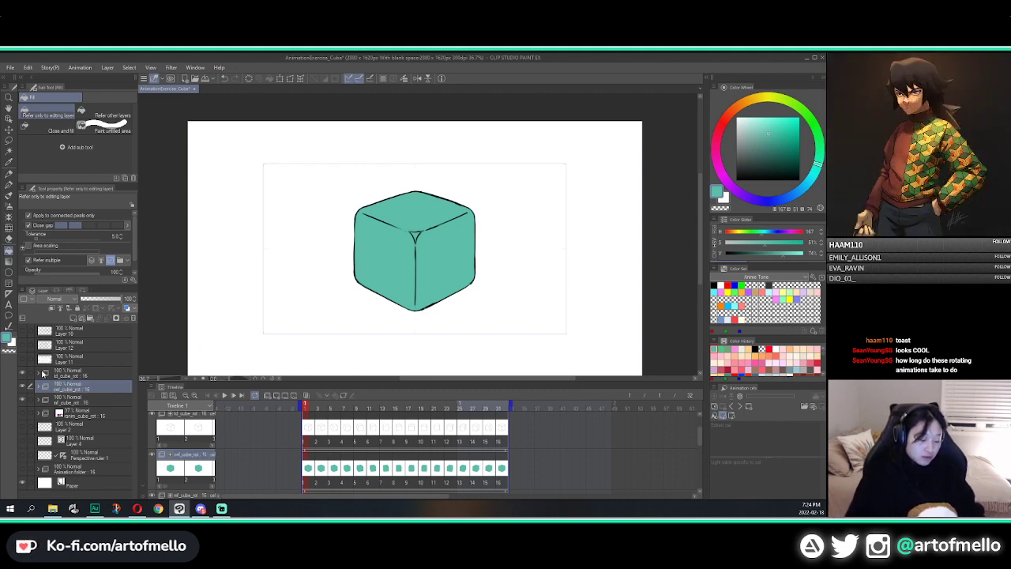
Expand the cel_cube_rot folder, select cels 1 to 16 and turn off their transparent-pixel lock
click(39, 387)
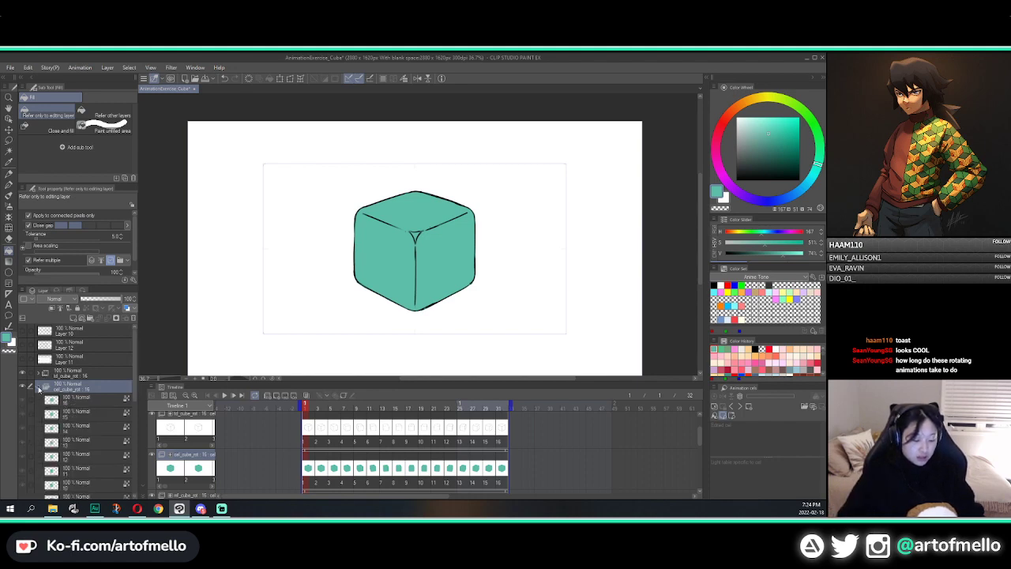
click(105, 403)
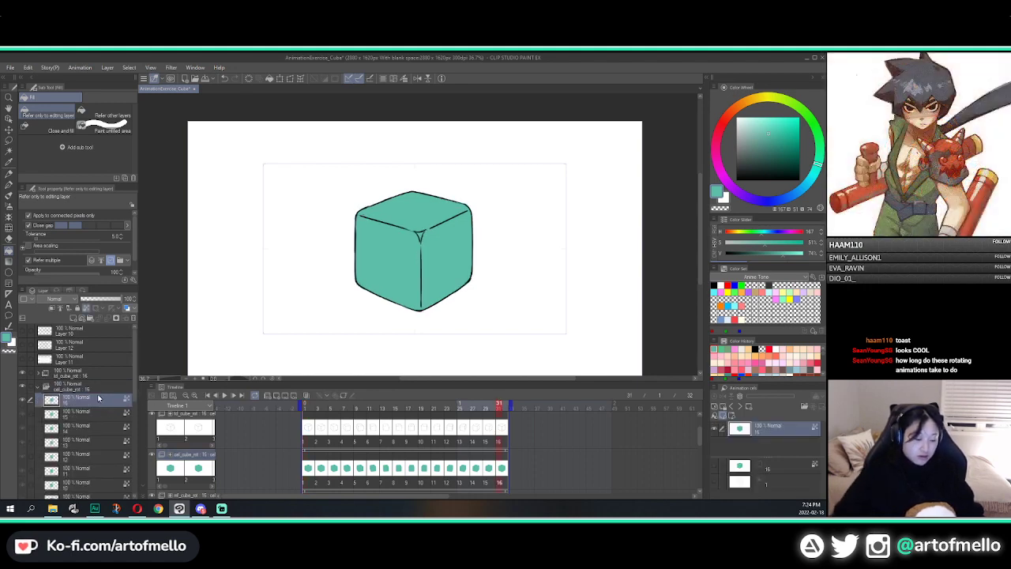
scroll(85, 440, down, 1)
scroll(85, 441, down, 2)
shift+click(87, 454)
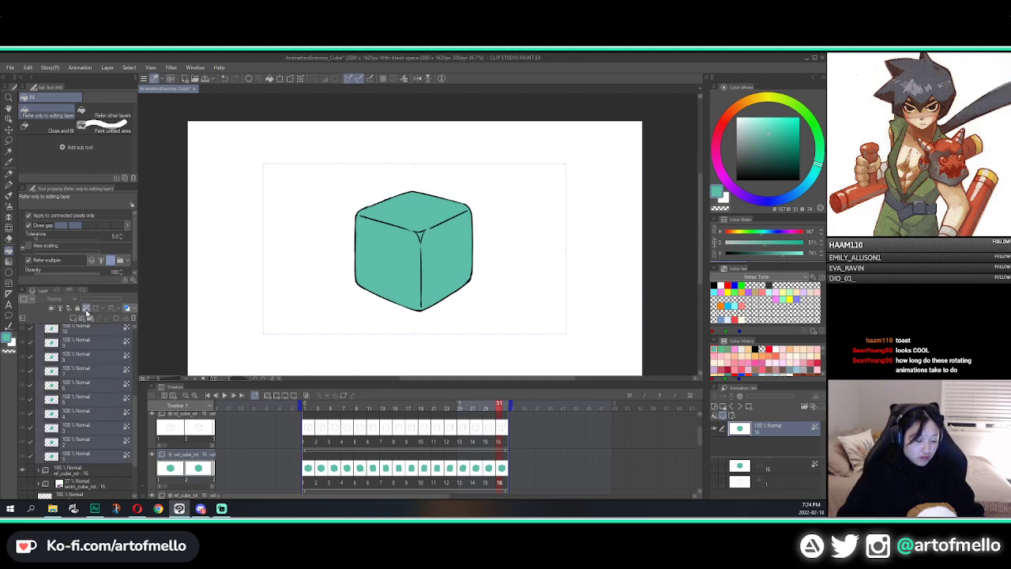
Clear the teal fill from cels 1 to 9 of the cel_cube_rot folder, one after another
click(98, 454)
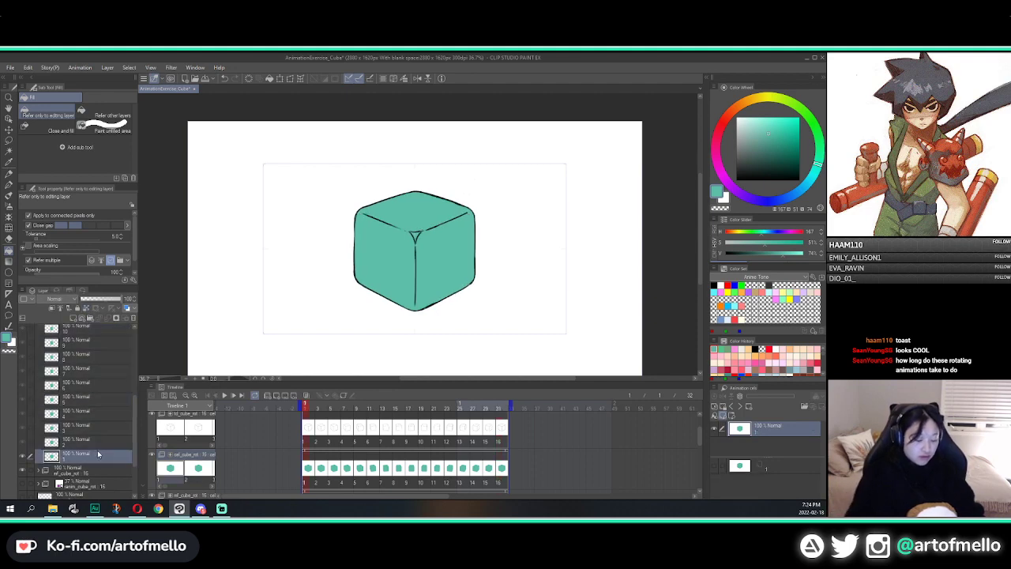
key(alt+bracketright)
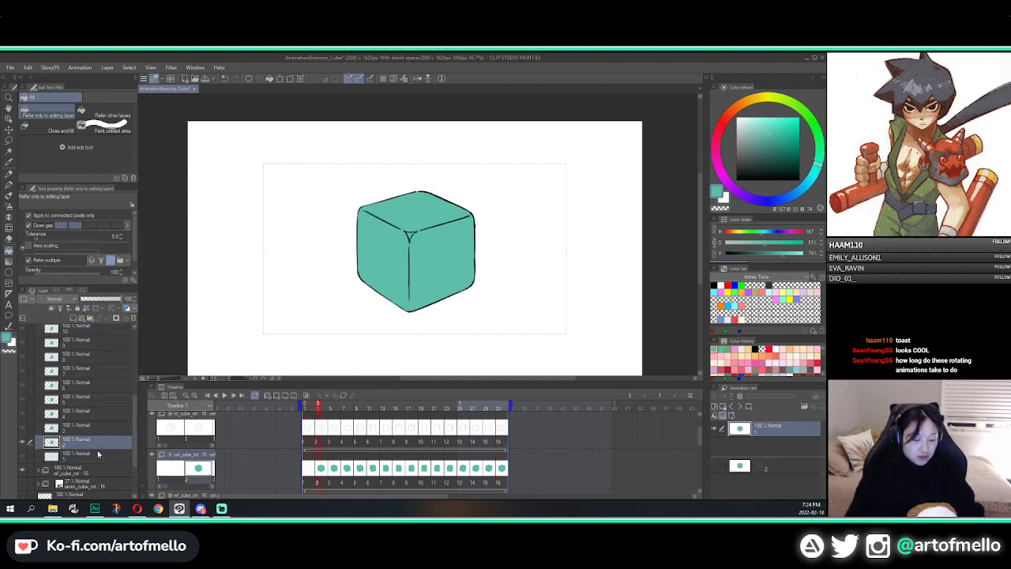
key(Delete)
key(alt+bracketright)
key(Delete)
key(alt+bracketright)
key(Delete)
key(alt+bracketright)
key(Delete)
key(alt+bracketright)
key(Delete)
key(alt+bracketright)
key(Delete)
key(alt+bracketright)
key(Delete)
key(alt+bracketright)
key(Delete)
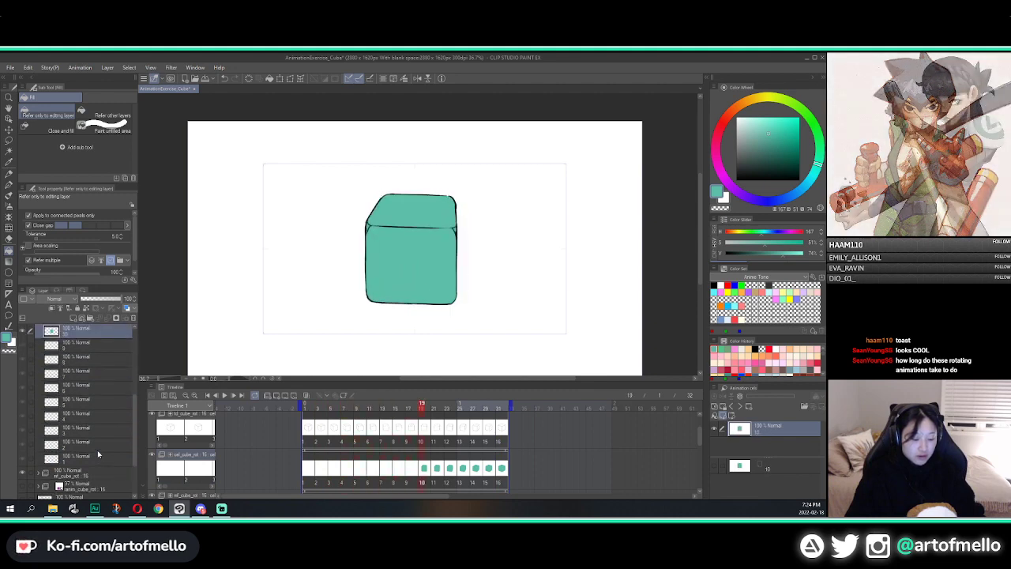
Clear the teal fill from cels 10 to 16 of the cel_cube_rot folder and check the emptied track
key(alt+bracketright)
key(Delete)
key(alt+bracketright)
key(Delete)
key(alt+bracketright)
key(Delete)
key(alt+bracketright)
key(Delete)
key(alt+bracketright)
key(Delete)
key(alt+bracketright)
key(Delete)
key(Delete)
key(alt+bracketright)
key(Delete)
key(alt+bracketright)
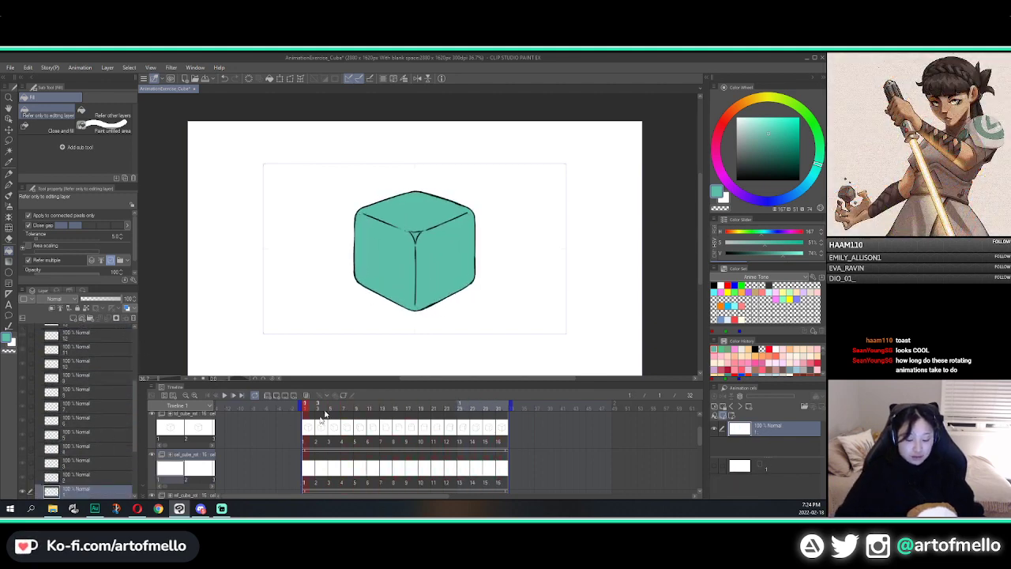
scroll(421, 472, down, 1)
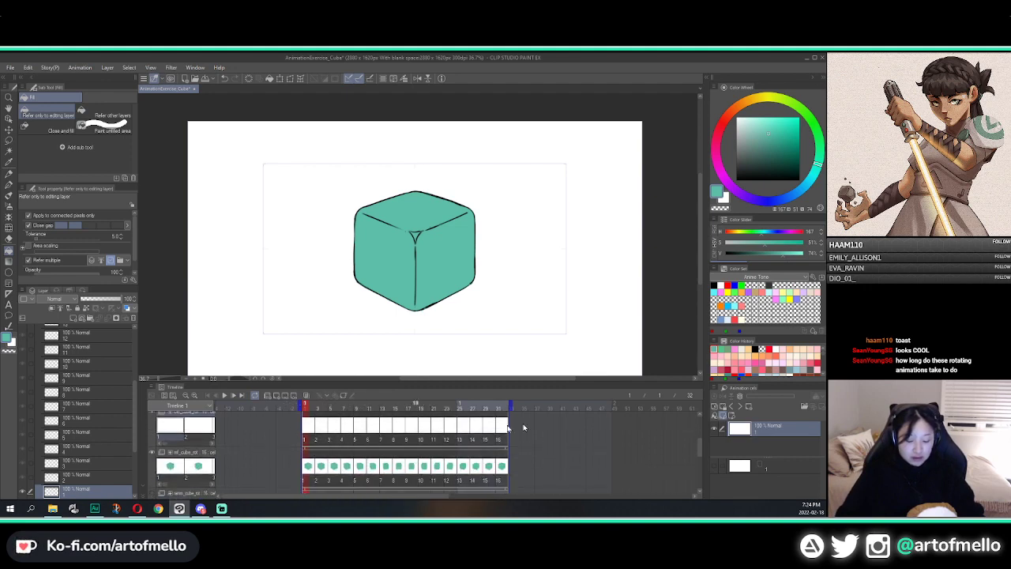
Collapse the cel_cube_rot folder and return to its cel 1 on the timeline with the Pen tool active
scroll(63, 452, up, 5)
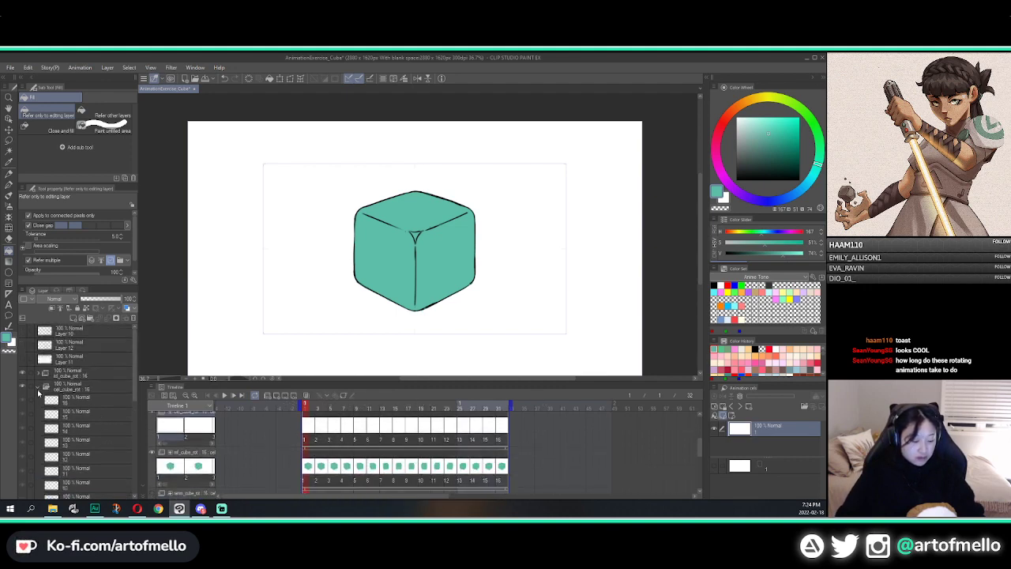
click(48, 399)
key(p)
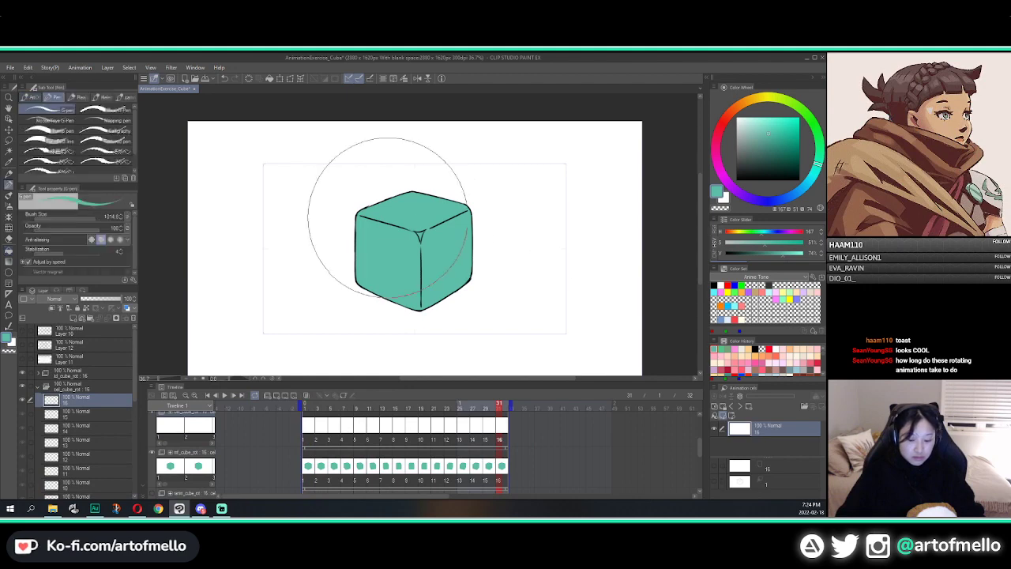
click(71, 385)
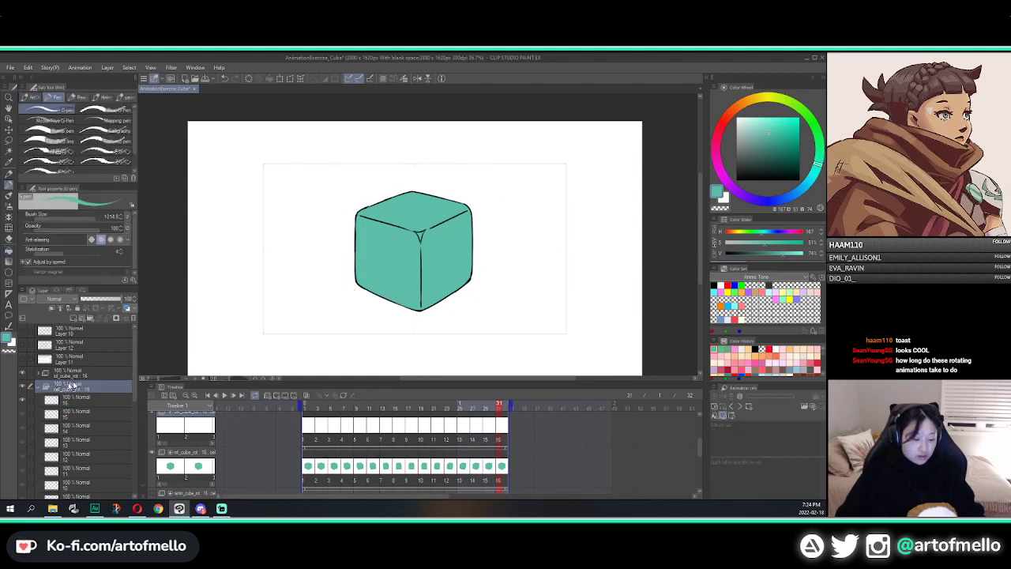
click(38, 388)
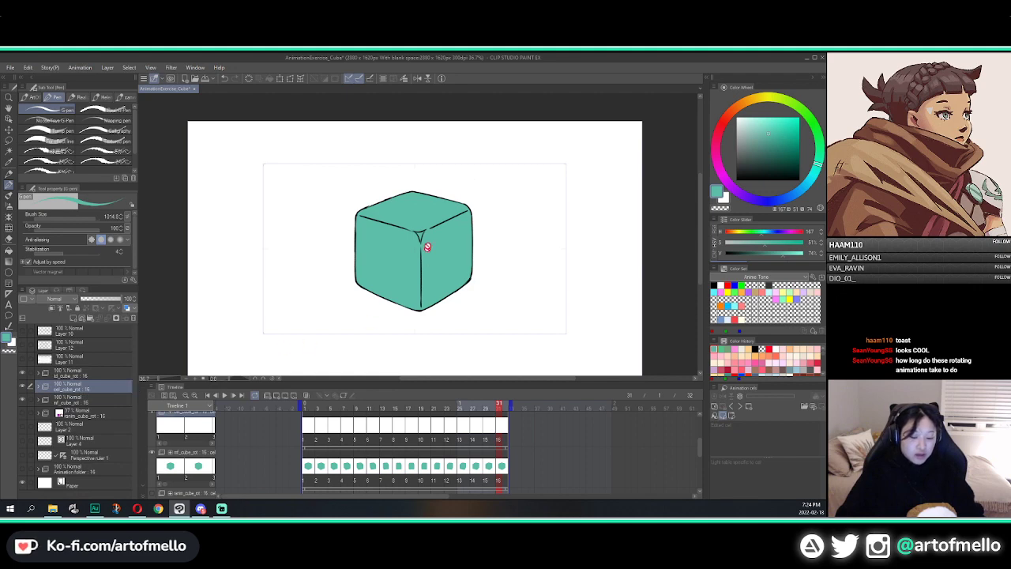
click(311, 424)
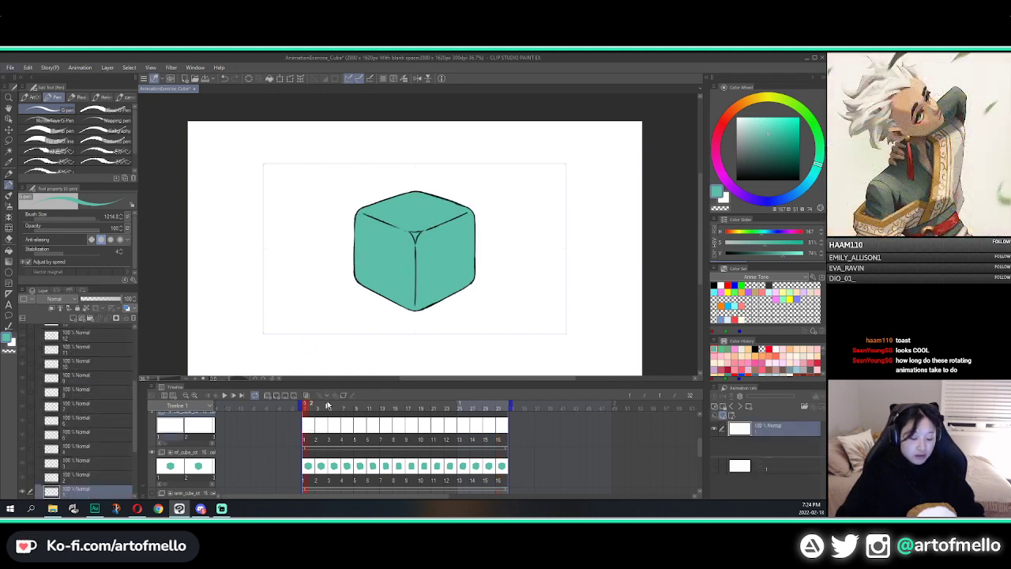
Try filling the cube's right face on cel 1 with a darker teal using the Fill tool
click(770, 147)
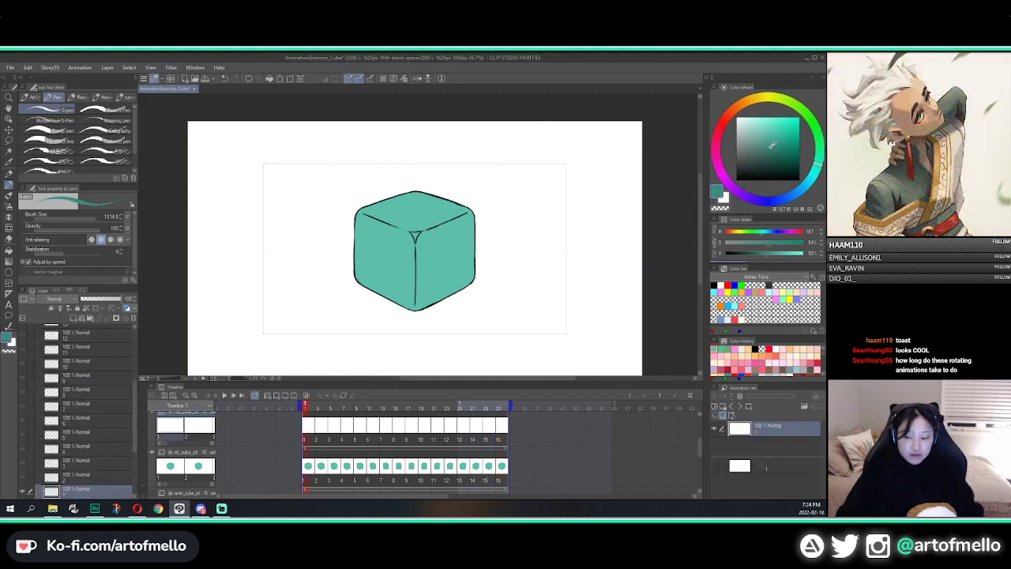
key(g)
click(506, 211)
key(ctrl+z)
click(471, 218)
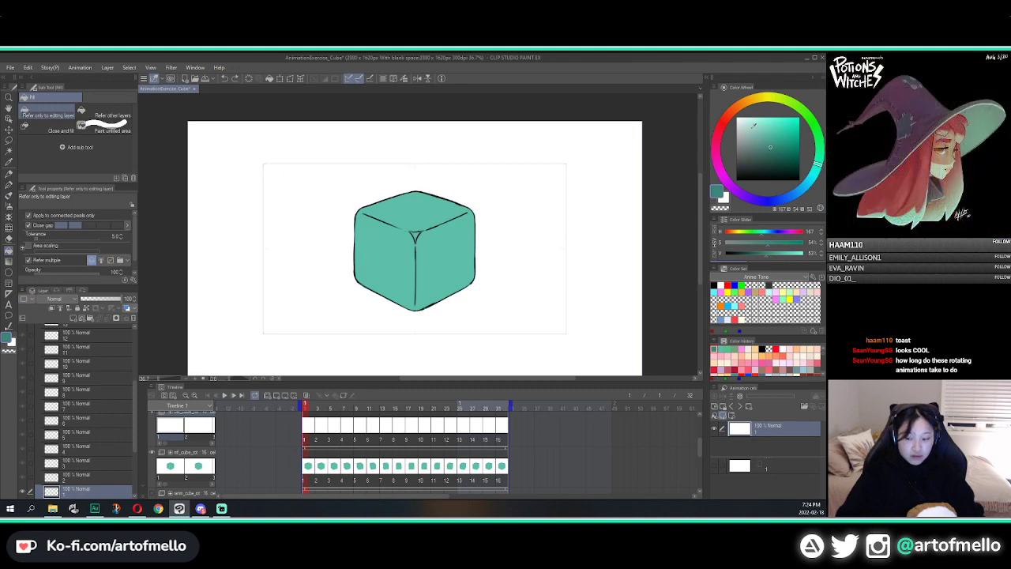
click(455, 268)
key(ctrl+z)
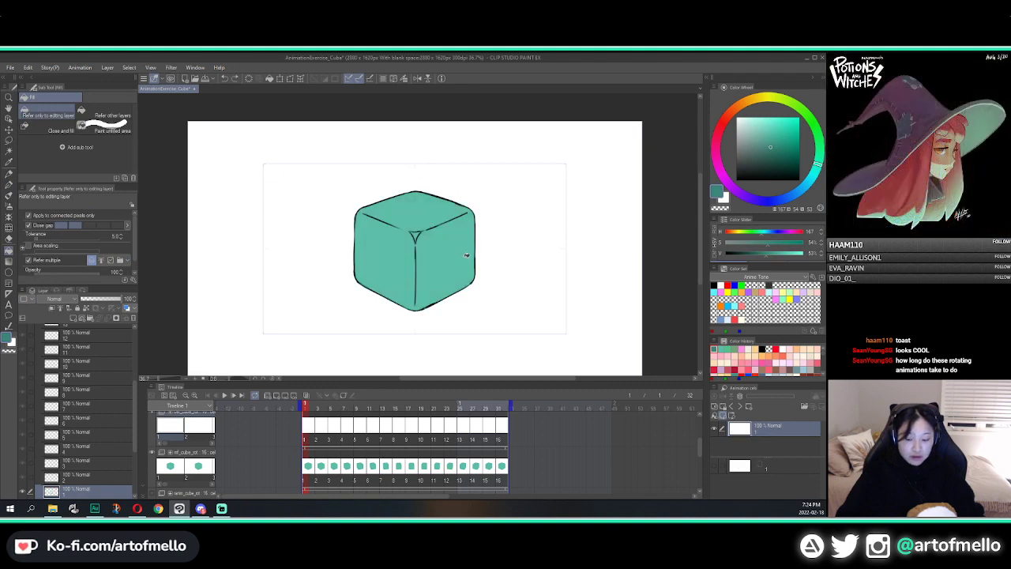
Set the cel_cube_rot folder's blending mode to Multiply
key(p)
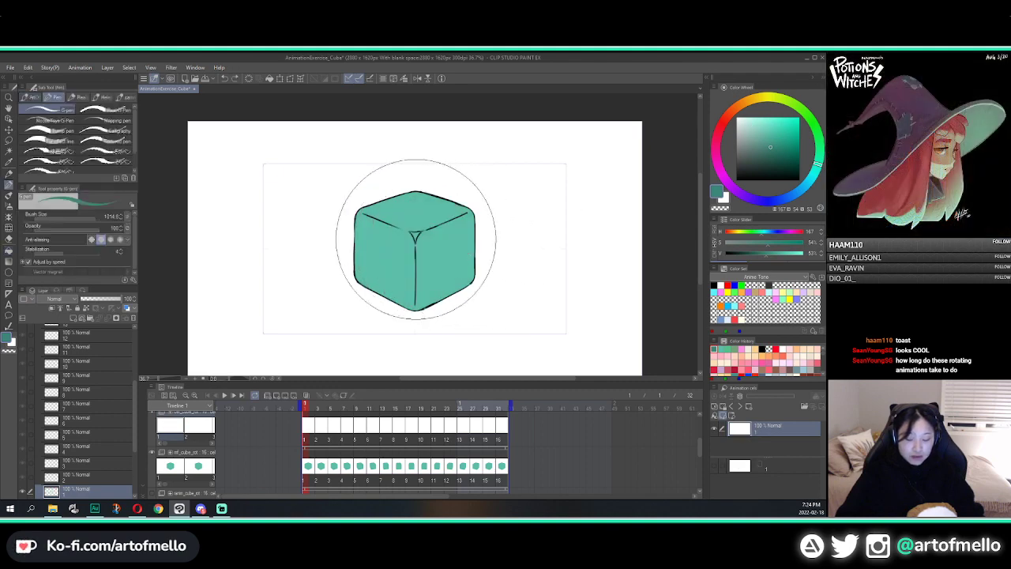
scroll(81, 366, up, 8)
scroll(203, 318, up, 3)
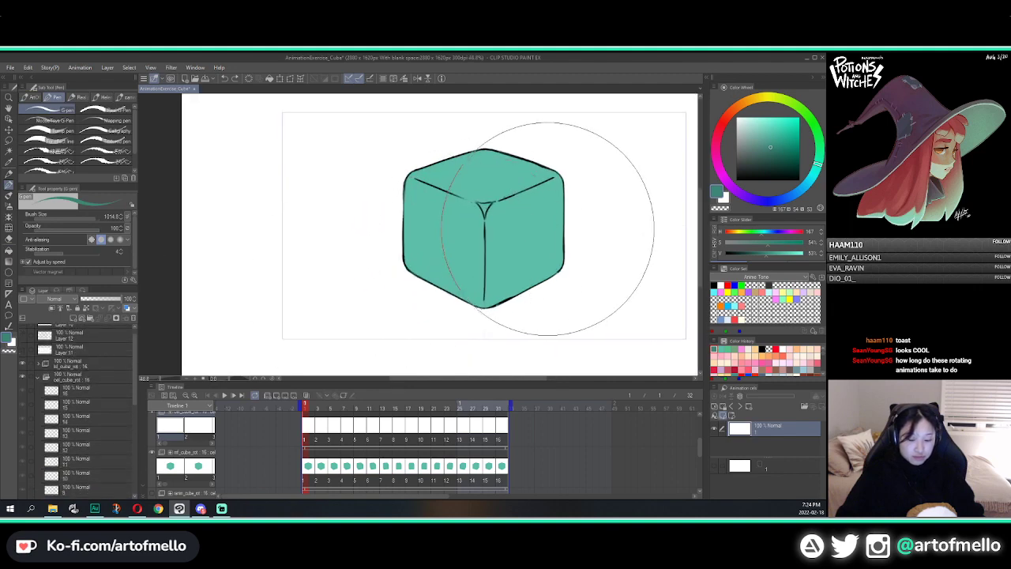
drag(541, 228, 446, 252)
key(g)
click(62, 378)
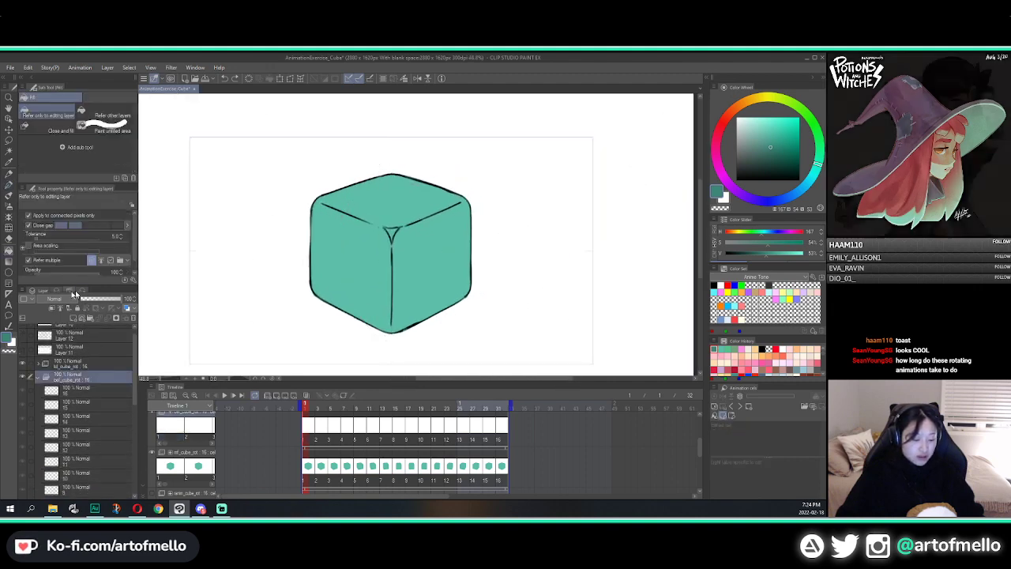
click(60, 302)
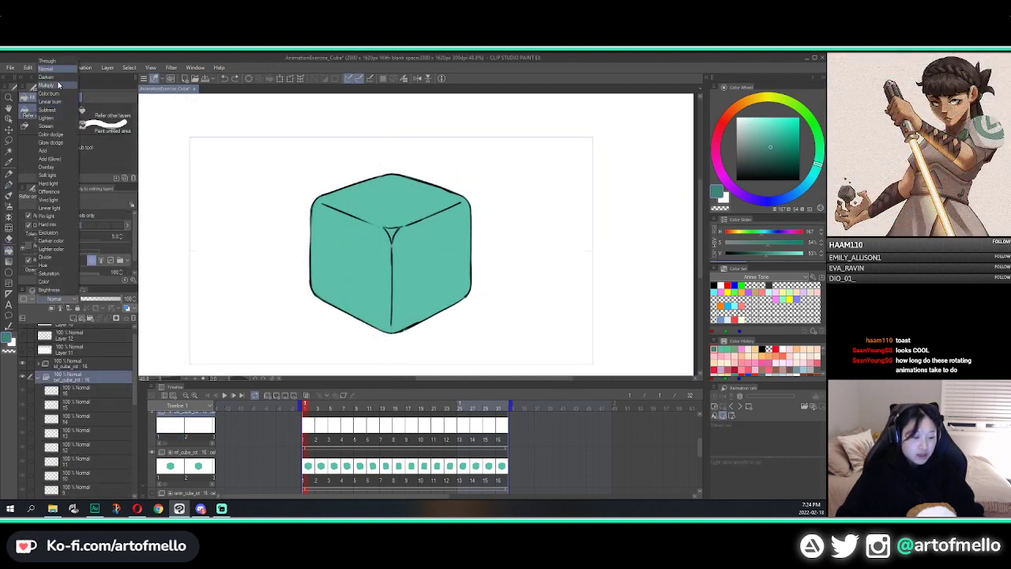
click(57, 85)
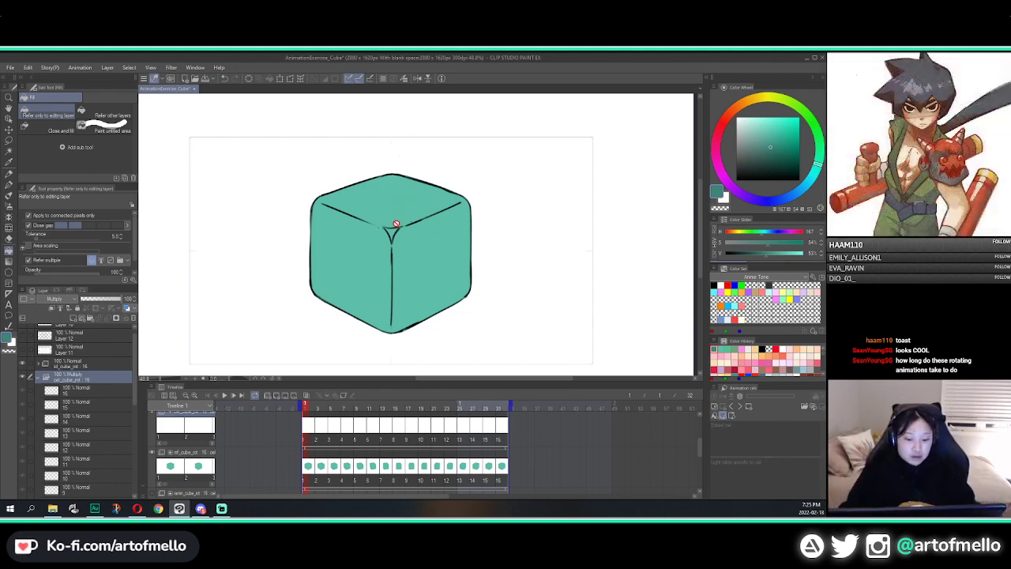
Choose a muted grey-teal and try filling the cube's right face on cel 1 of the cel_cube_rot folder
scroll(101, 382, down, 5)
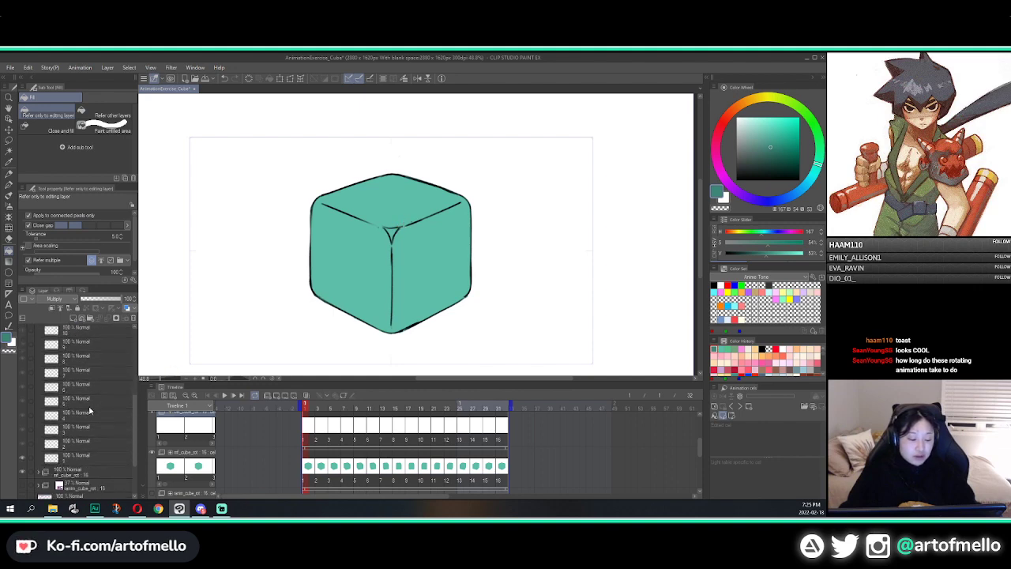
click(78, 458)
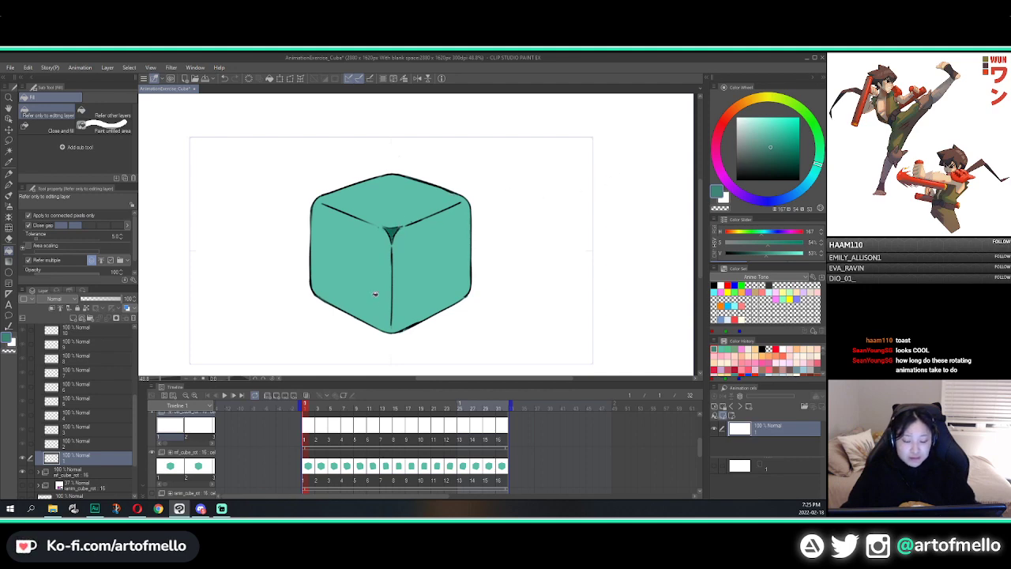
click(755, 139)
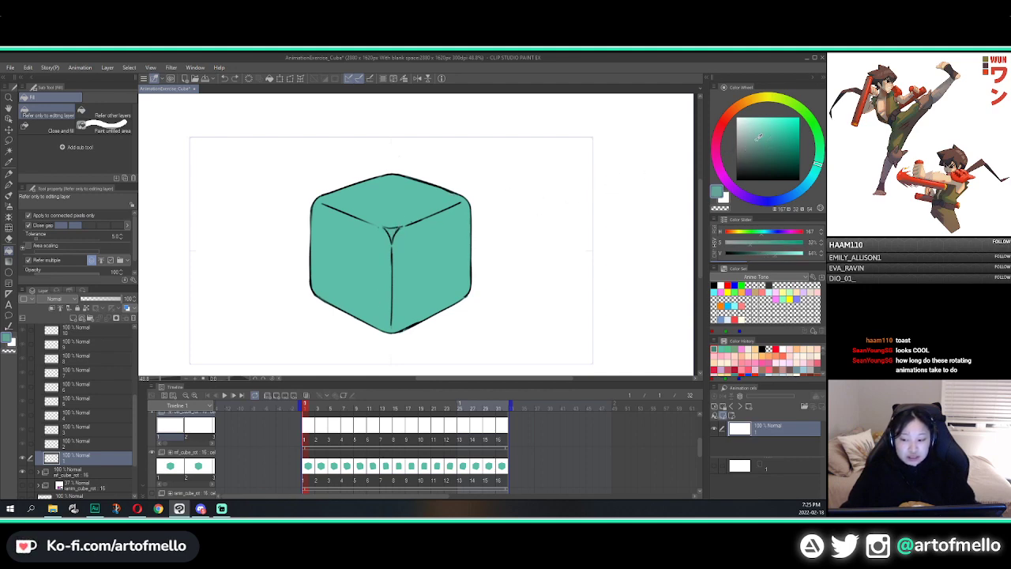
click(407, 257)
key(ctrl+z)
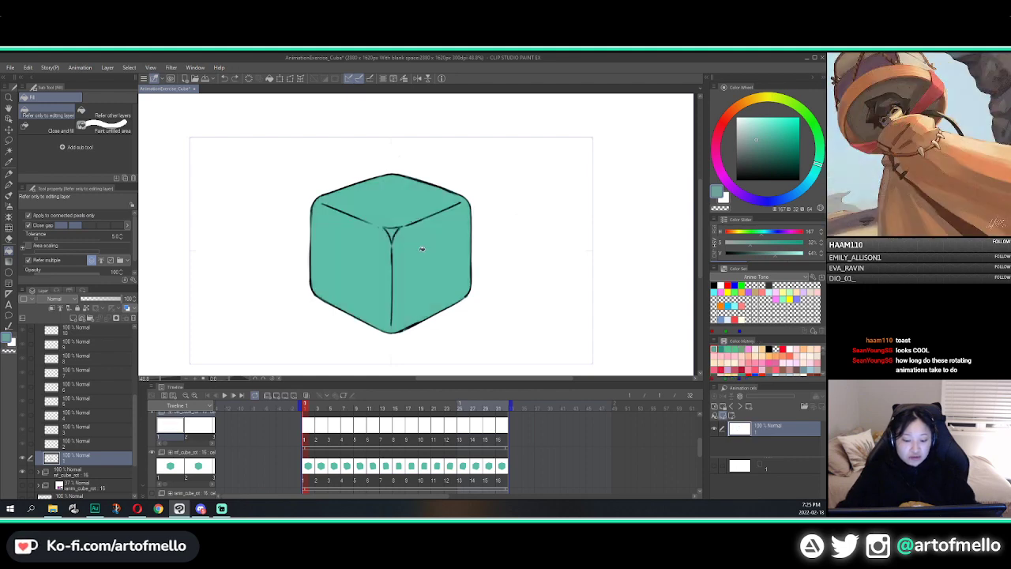
Draw a curved shadow shape in the lower outer corner of cel 1's right cube face with Lasso fill
key(m)
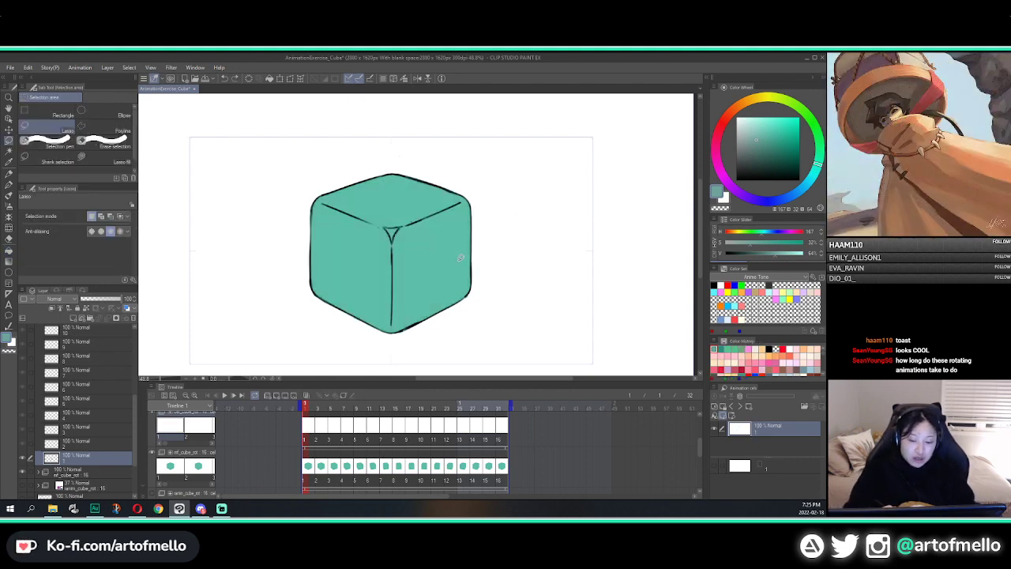
click(116, 160)
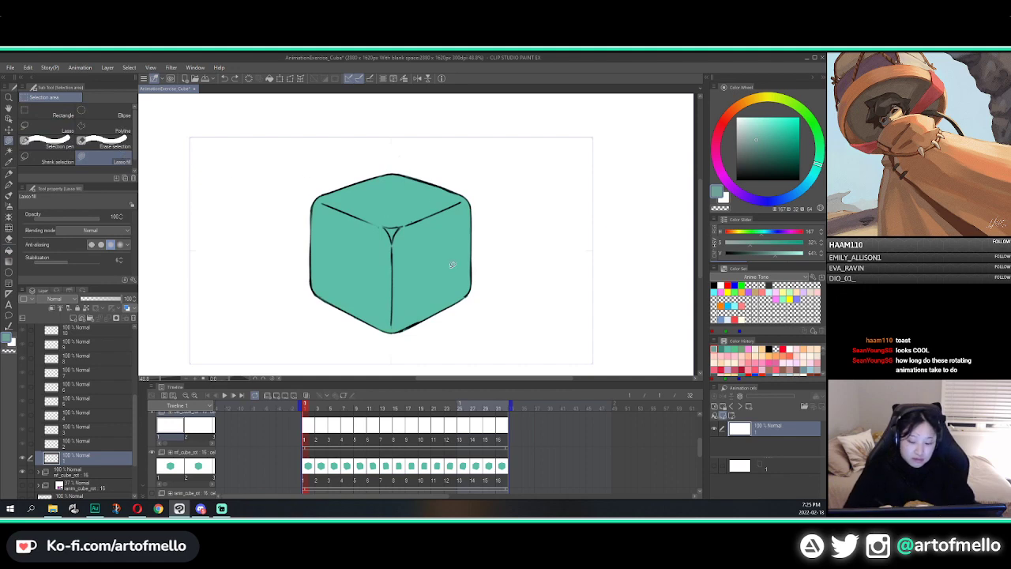
drag(451, 300, 461, 259)
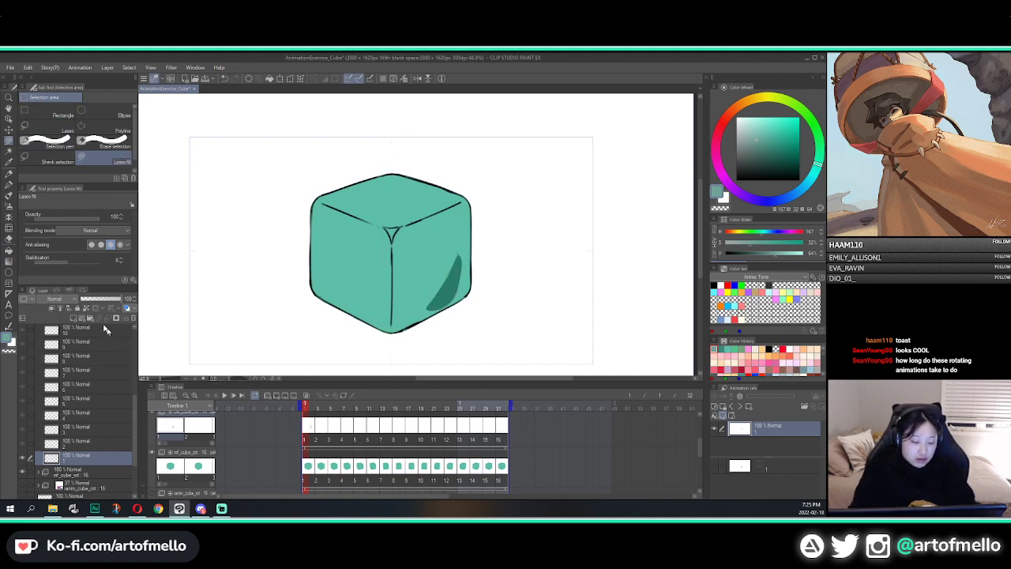
Set the cel_cube_rot folder's blending mode back to Normal
scroll(94, 395, up, 3)
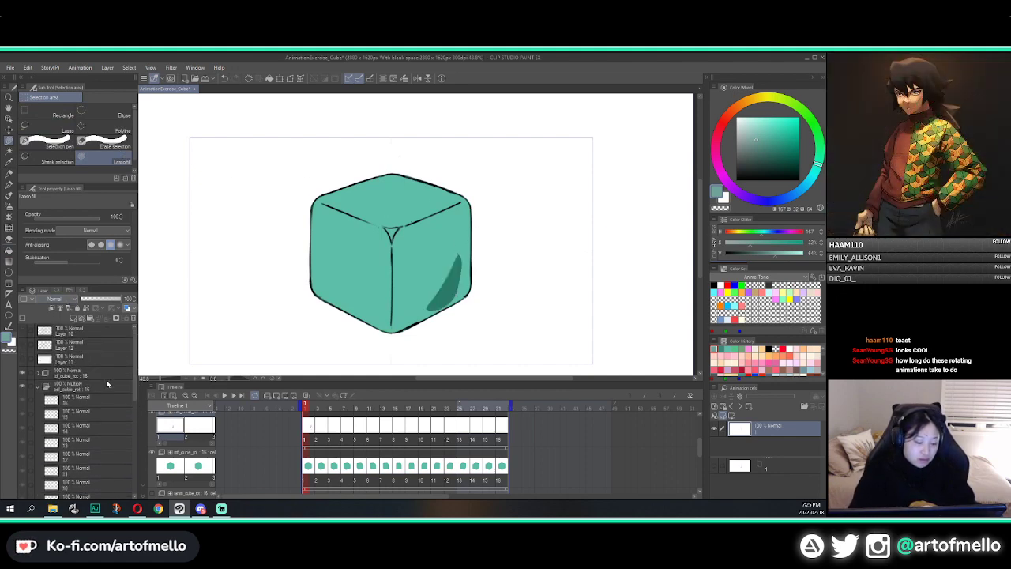
click(108, 387)
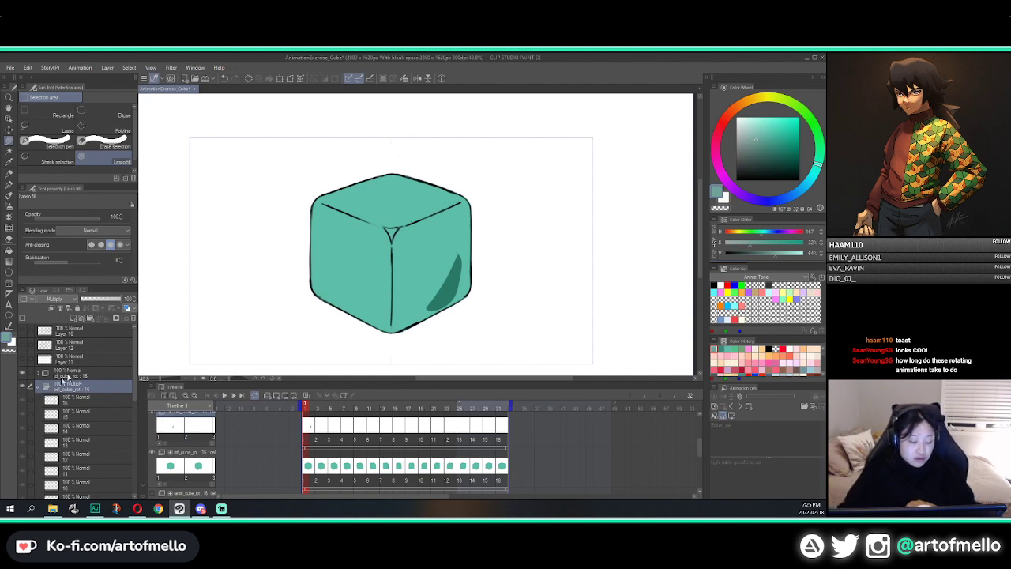
click(54, 299)
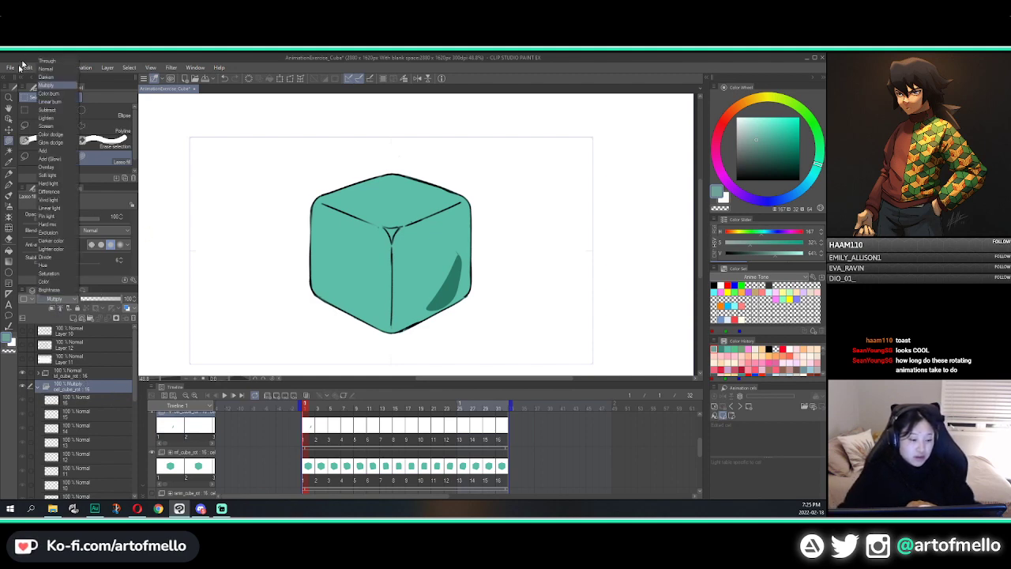
click(70, 79)
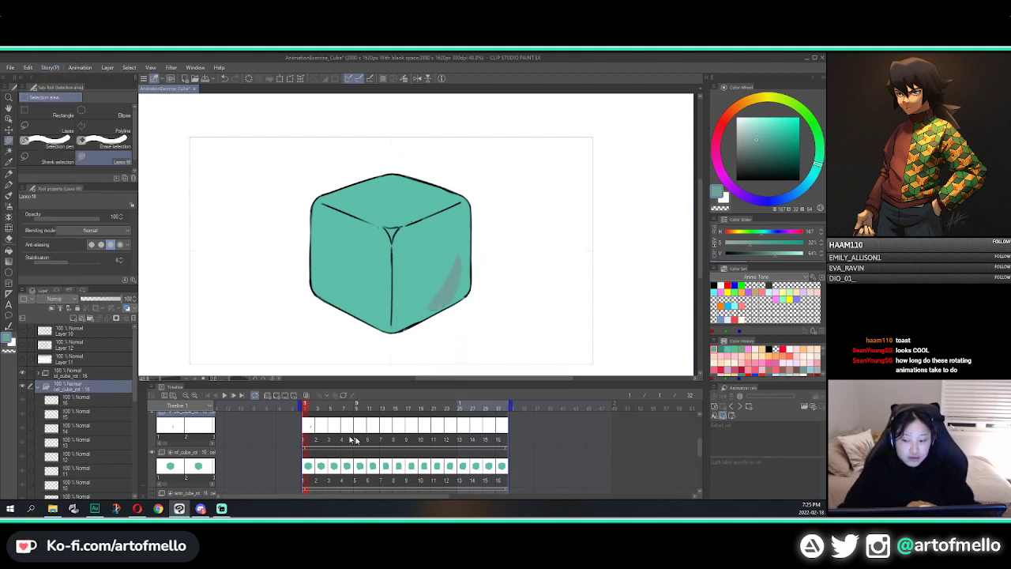
Set the cel_cube_rot folder's blending mode to Multiply and clip the folder to the flat-colour folder below it
click(52, 300)
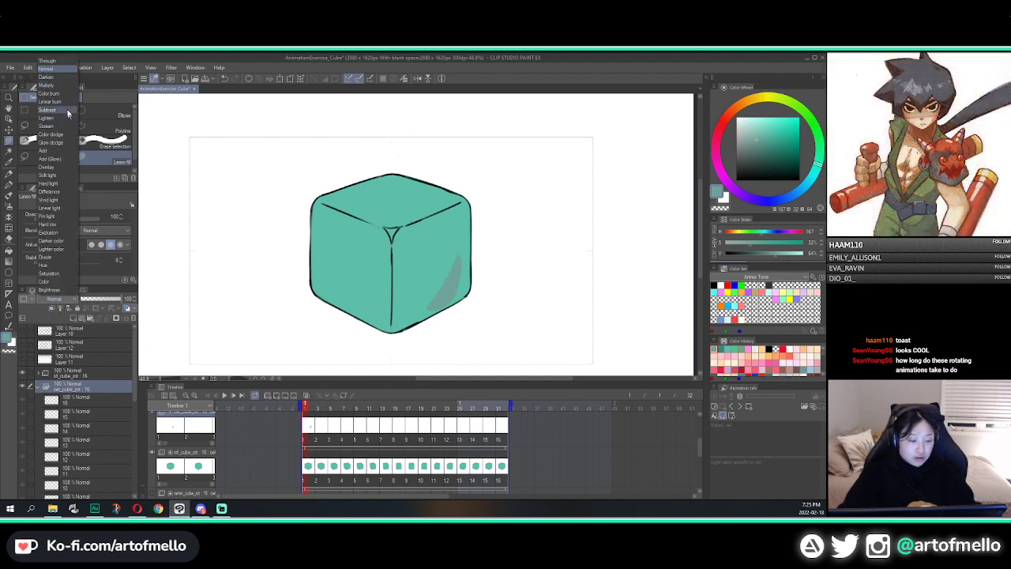
click(57, 85)
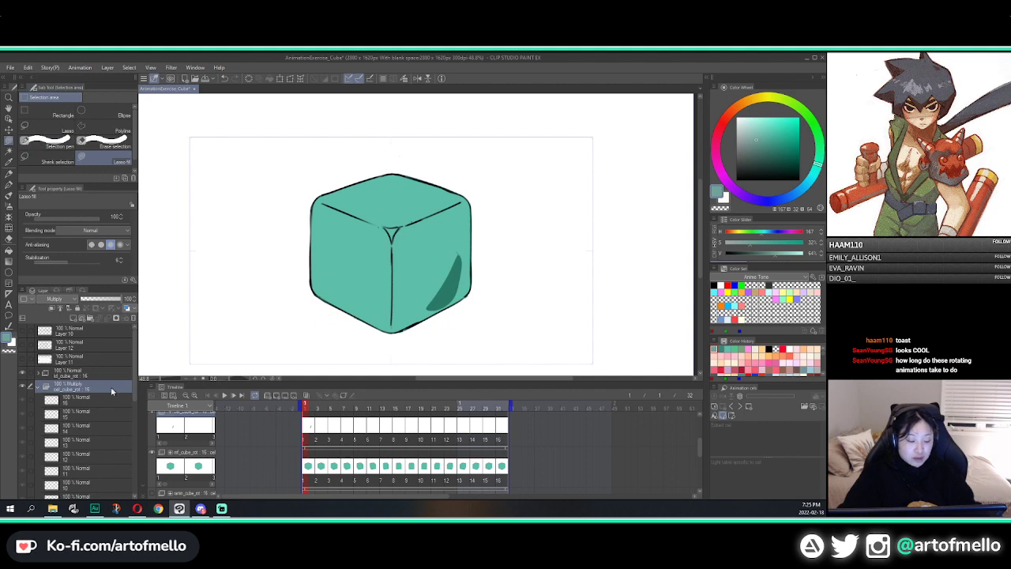
click(39, 391)
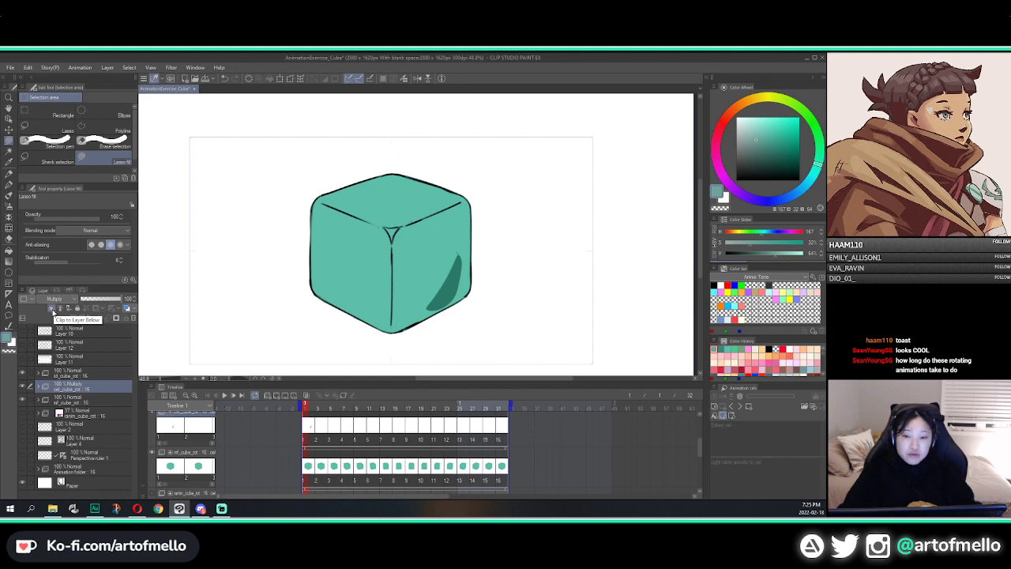
click(52, 310)
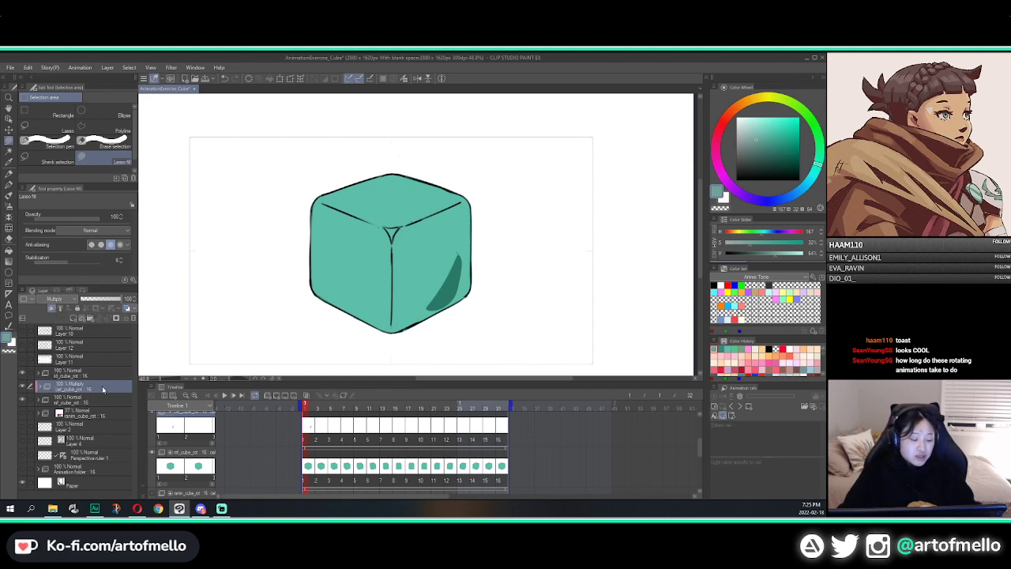
Try broad G-pen shadow strokes over all faces of the cube and past its outline on cel 1 to test the clipping
key(p)
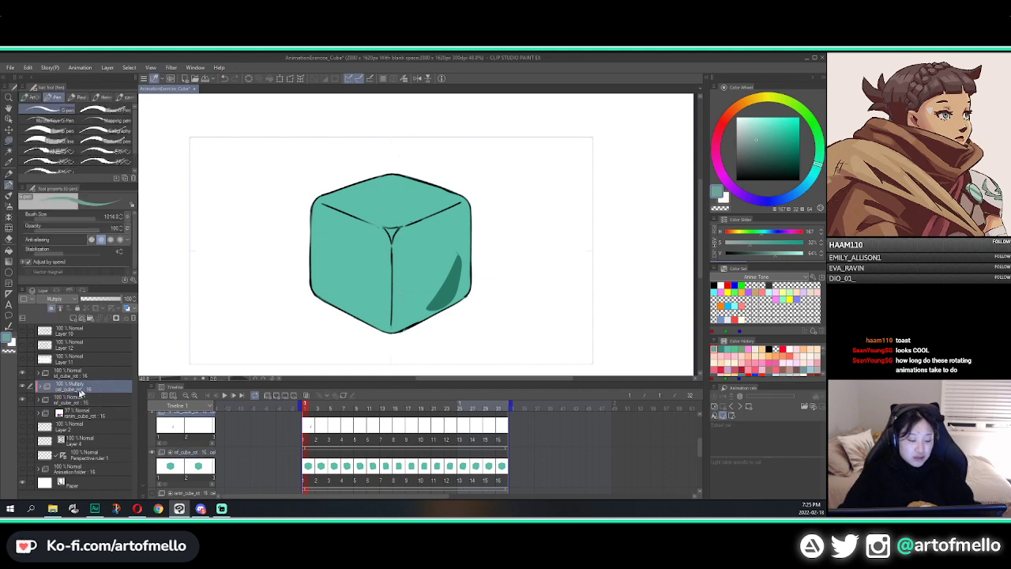
click(40, 386)
click(312, 423)
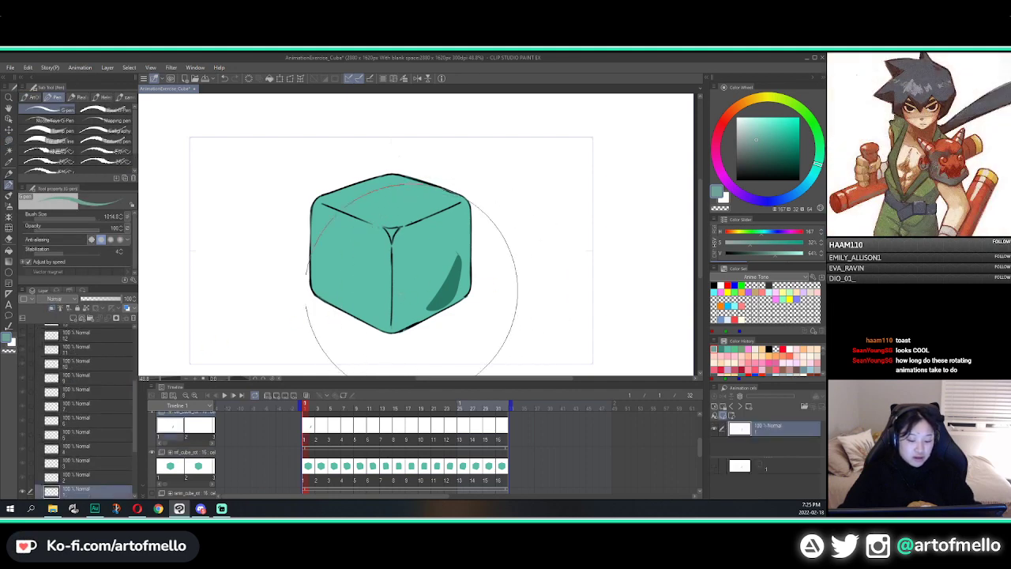
drag(410, 273, 523, 270)
key(bracketleft)
key(bracketleft)
key(bracketleft)
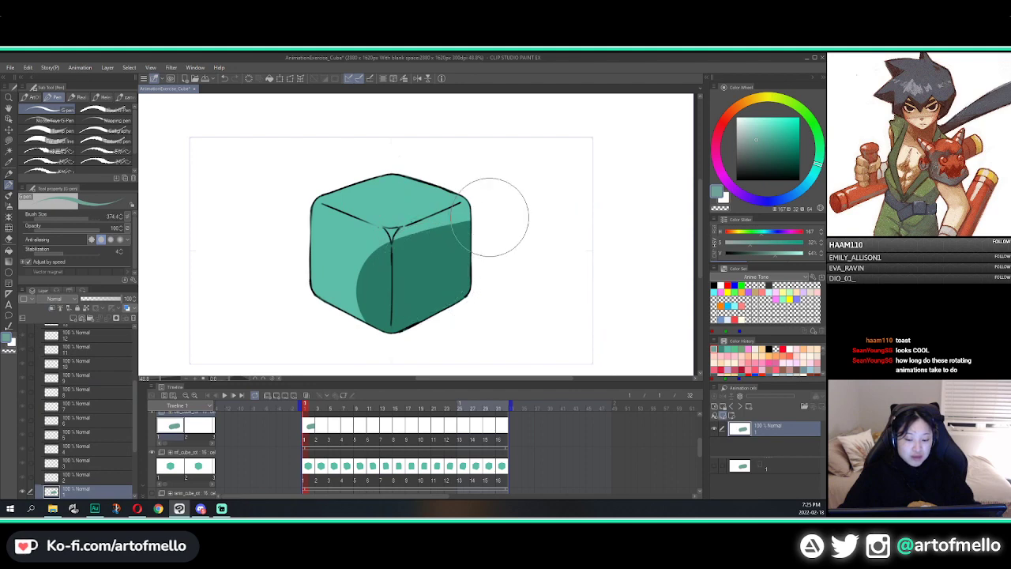
drag(457, 237, 556, 145)
drag(412, 233, 463, 145)
drag(306, 233, 207, 181)
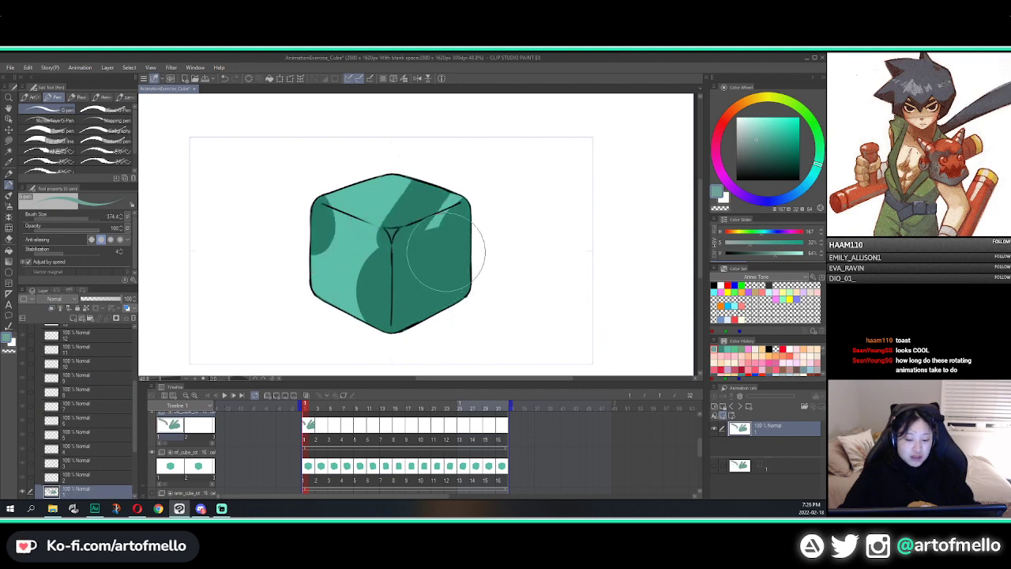
drag(434, 245, 308, 194)
drag(405, 274, 319, 262)
drag(368, 283, 306, 300)
drag(442, 318, 339, 314)
Undo the broad test strokes and the curved lasso-filled shadow shape on cel 1
key(ctrl+z)
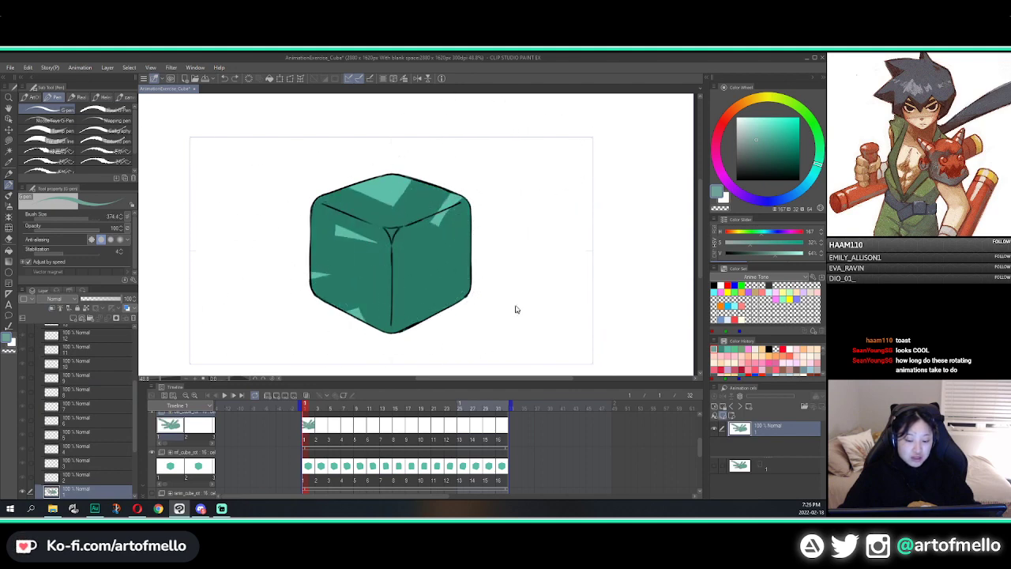
key(ctrl+z)
key(ctrl+z)
key(ctrl+z)
key(ctrl+z)
key(ctrl+z)
key(ctrl+z)
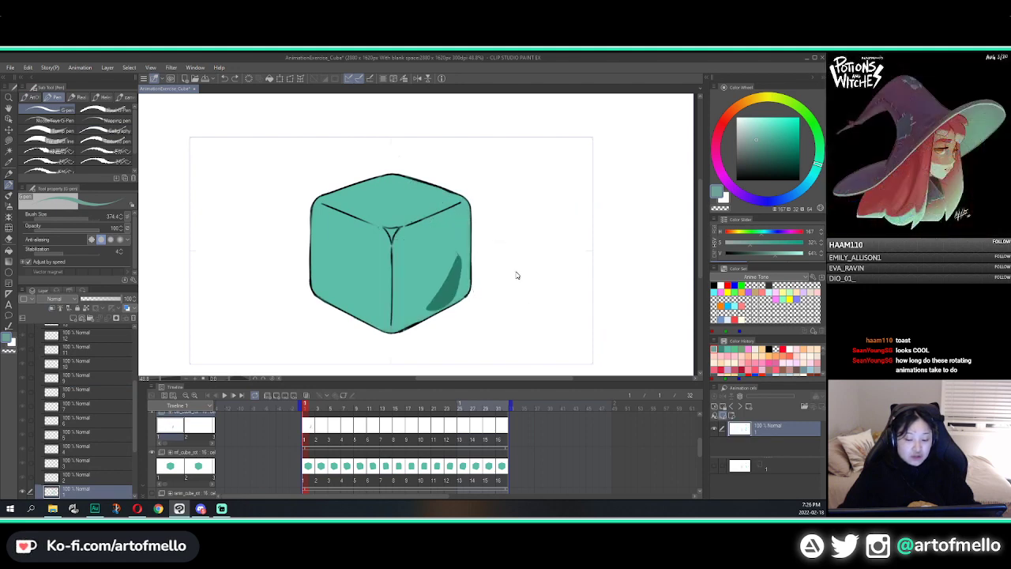
key(ctrl+z)
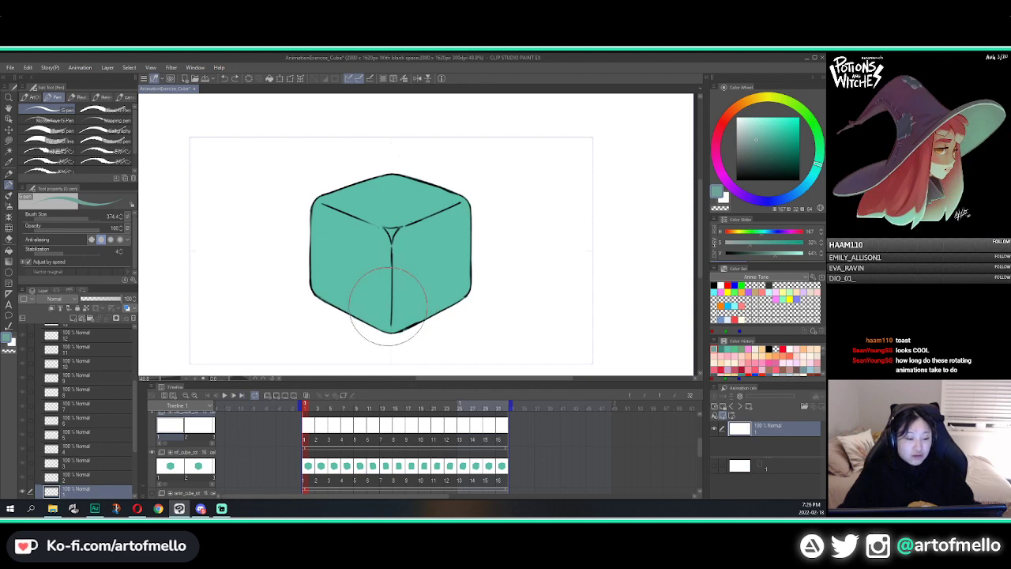
Reduce the G-pen to about size 175 and paint a short test stroke across the cube's right edge on cel 1
key([)
key([)
key([)
key([)
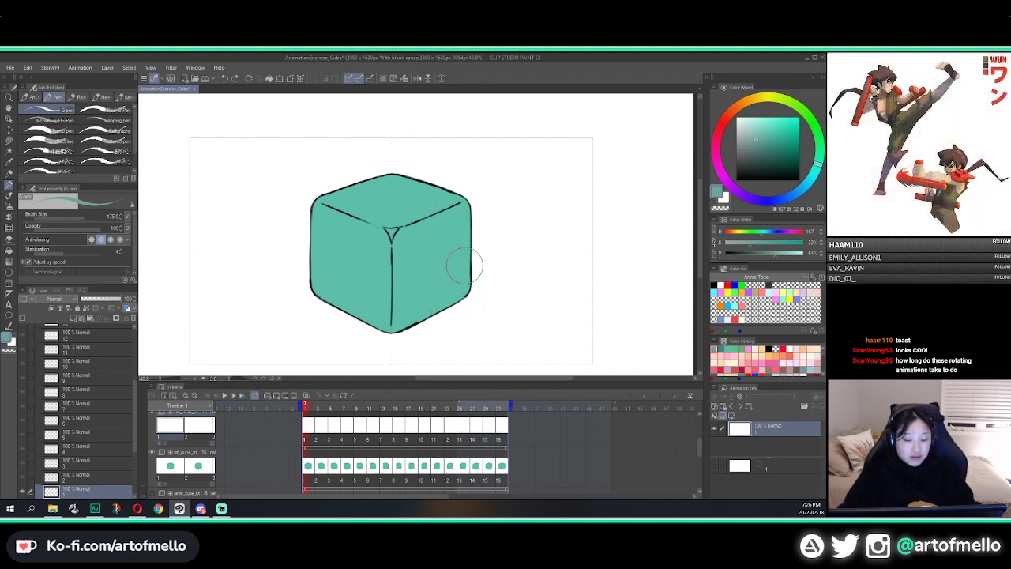
drag(456, 274, 502, 243)
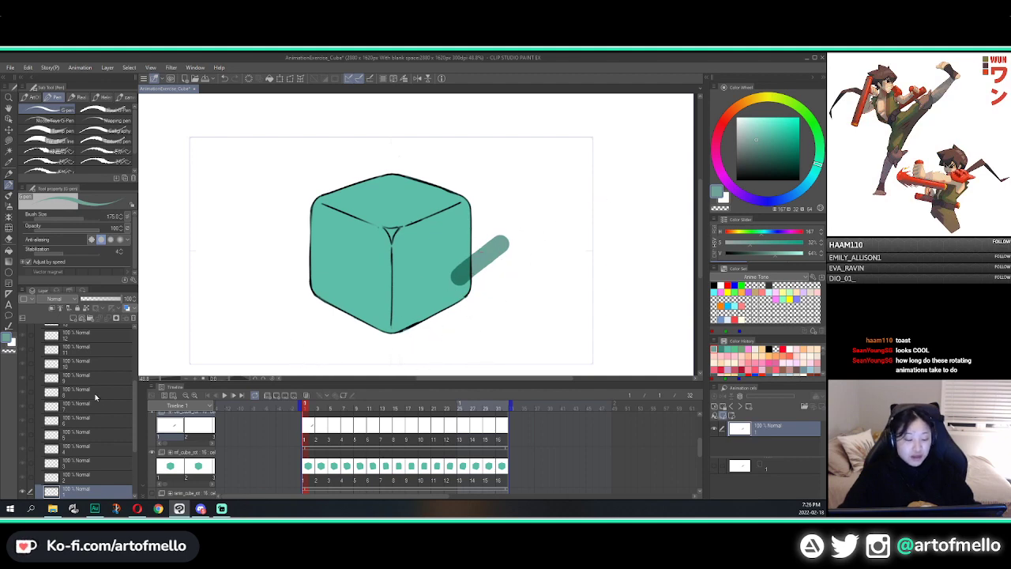
Clip the cel_cube_rot folder to the flat-colour folder below so shading stays inside the cube
scroll(78, 377, up, 4)
click(69, 388)
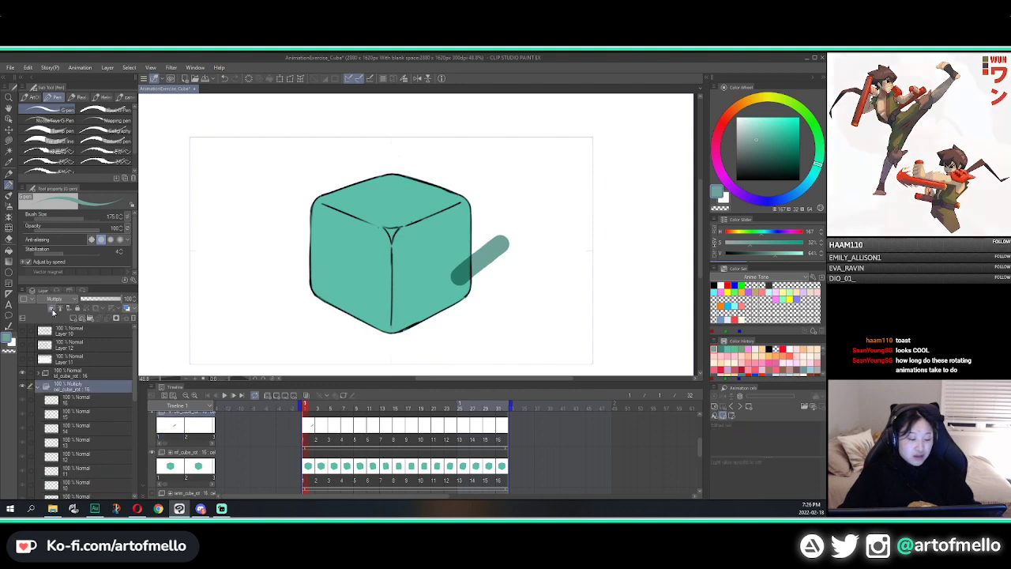
click(52, 308)
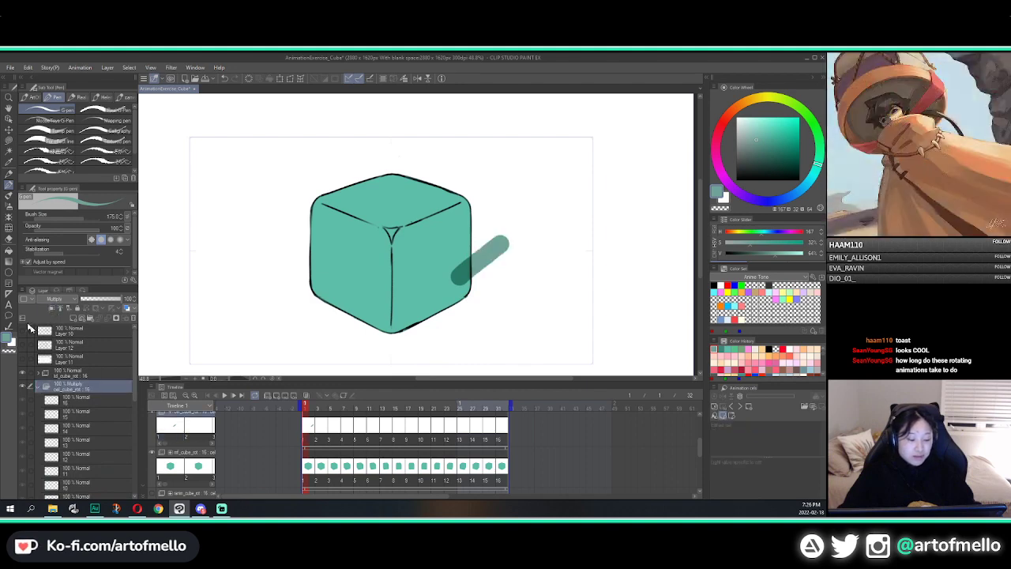
click(52, 307)
scroll(95, 352, down, 5)
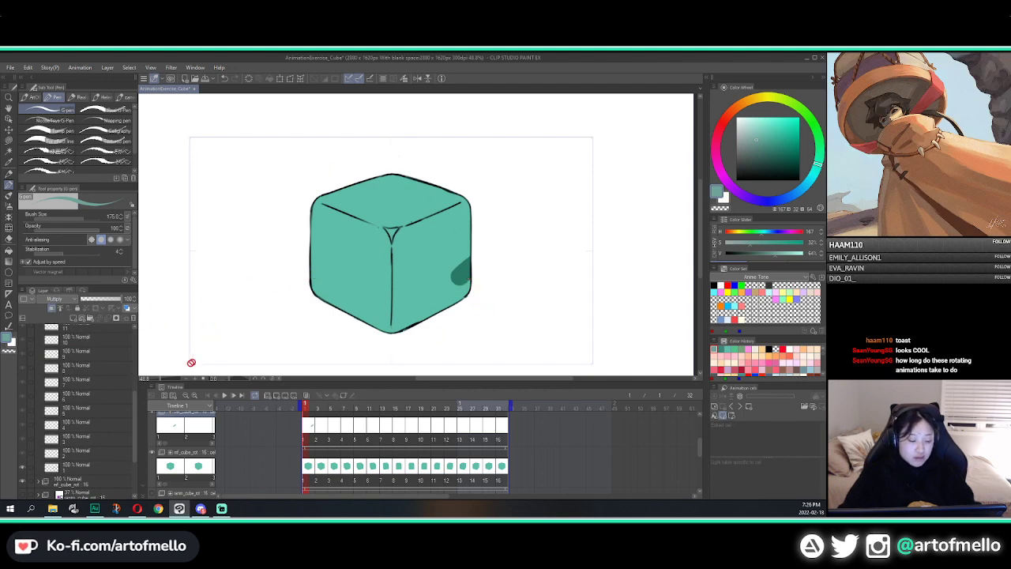
Make cel 1 of the cel_cube_rot folder active and set the pen colour to a pale blue, H 211, S 16, V 87
key(e)
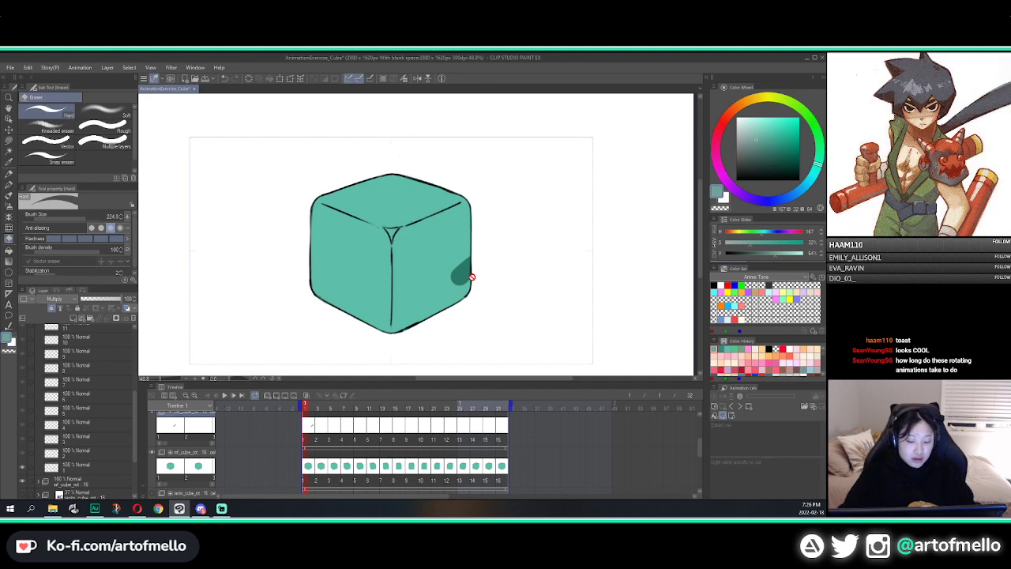
click(311, 443)
key(p)
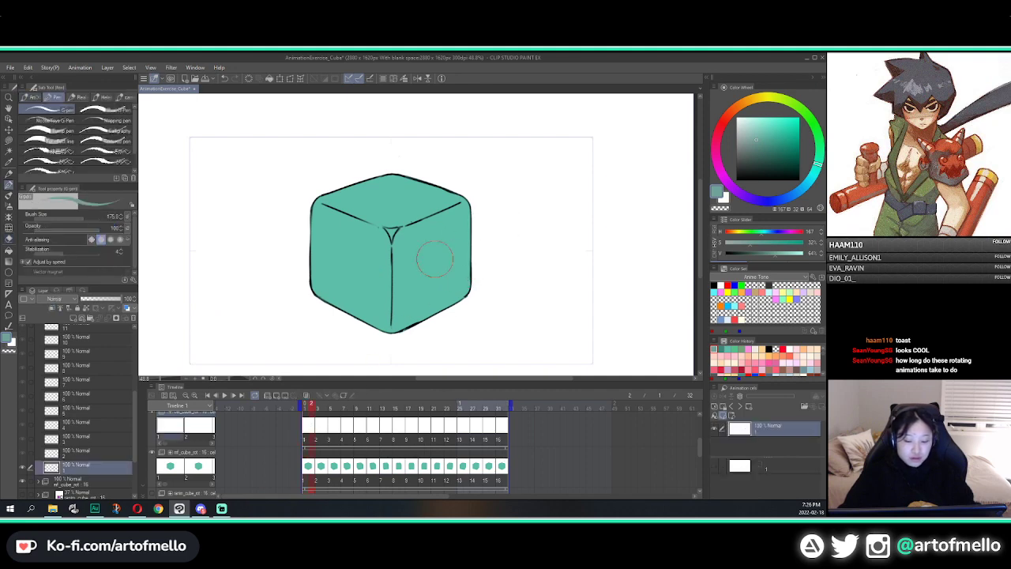
click(746, 124)
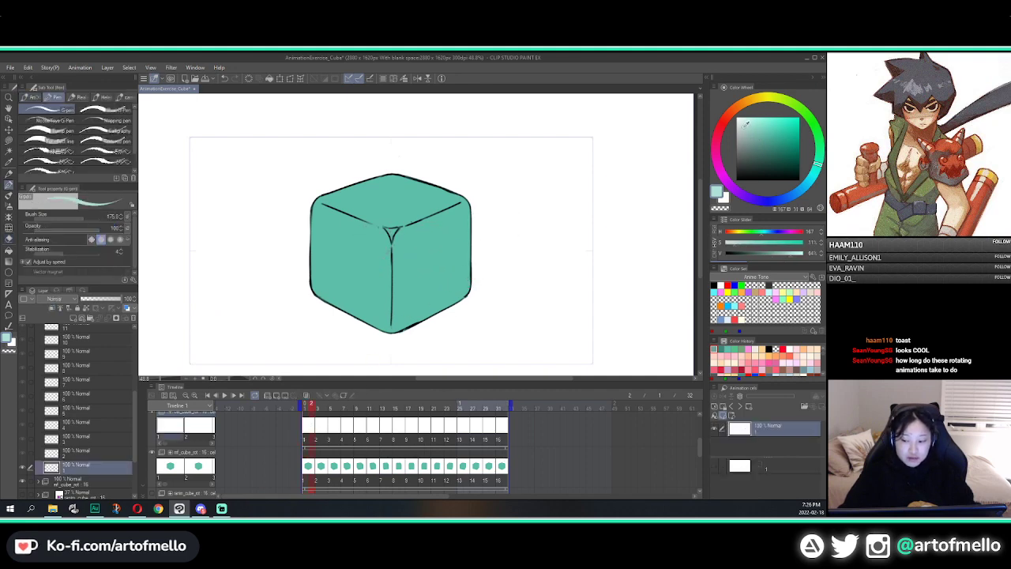
click(741, 106)
mouse_move(741, 106)
mouse_down()
mouse_move(812, 138)
mouse_move(793, 195)
mouse_up()
key(g)
key(p)
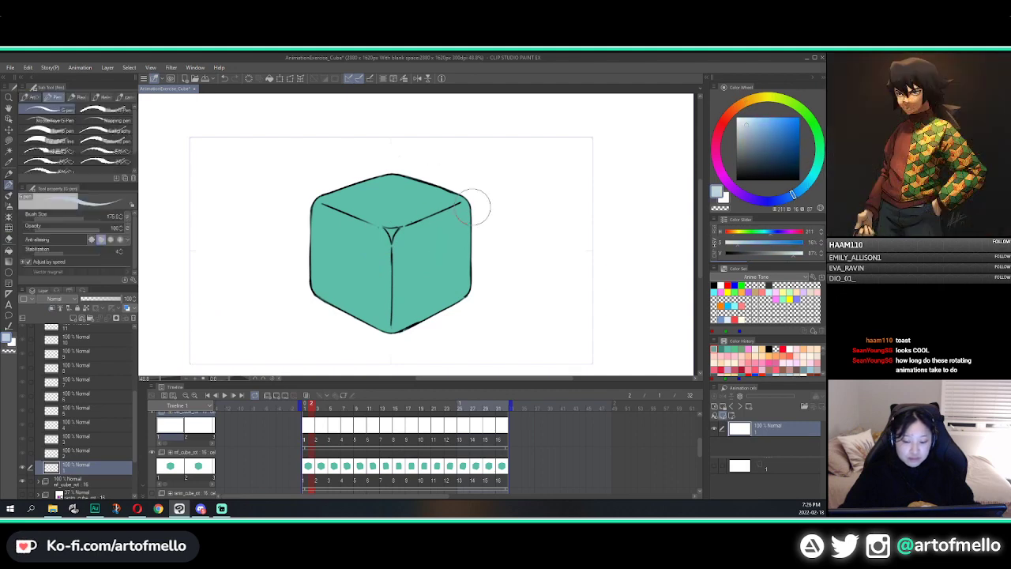
Reduce the G-pen to size 15 and outline the cube's right face on cel 1, starting at its upper outer corner
key([)
key([)
key([)
key([)
key([)
key([)
key([)
key([)
key([)
key([)
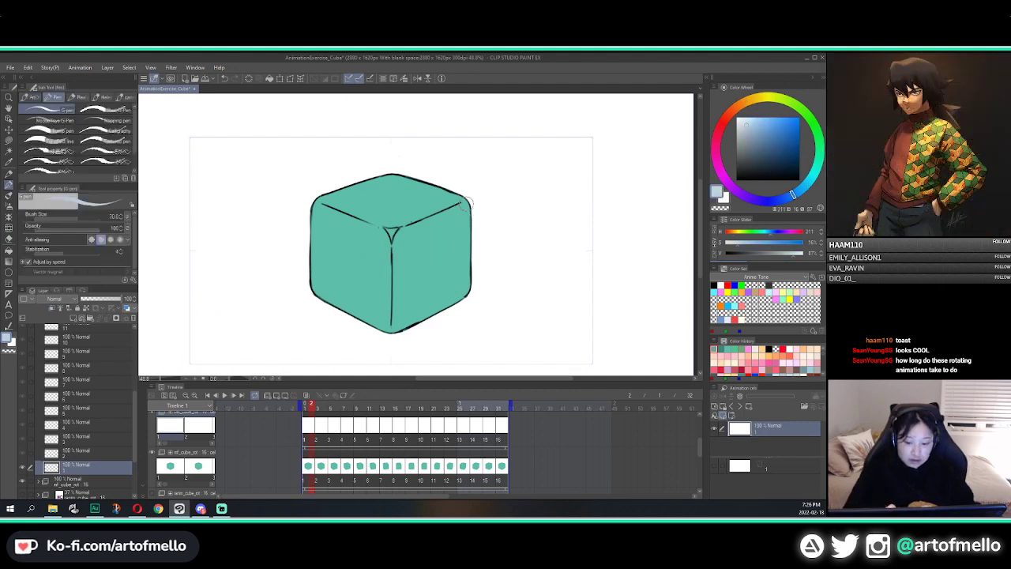
key([)
key([)
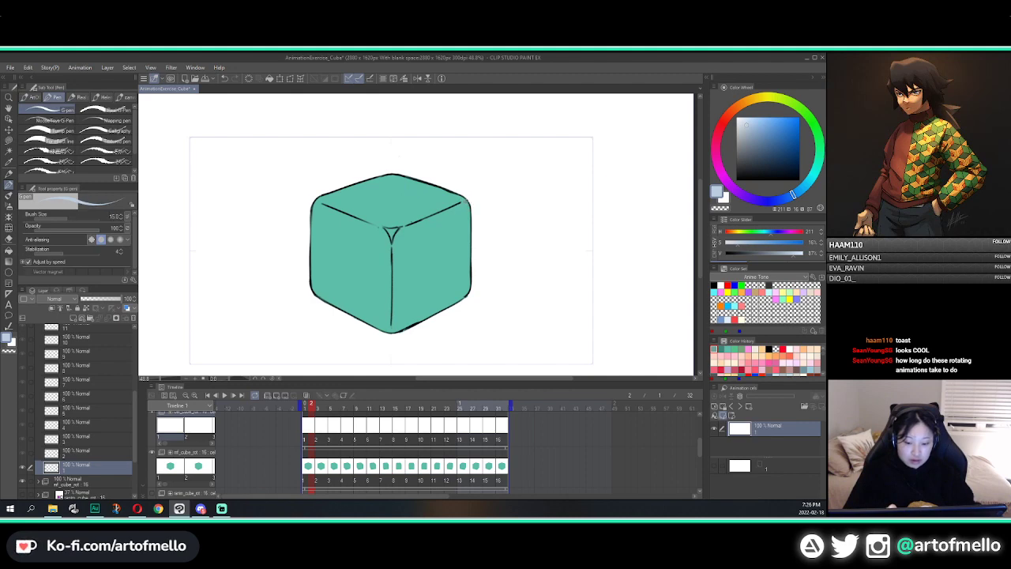
drag(466, 202, 461, 204)
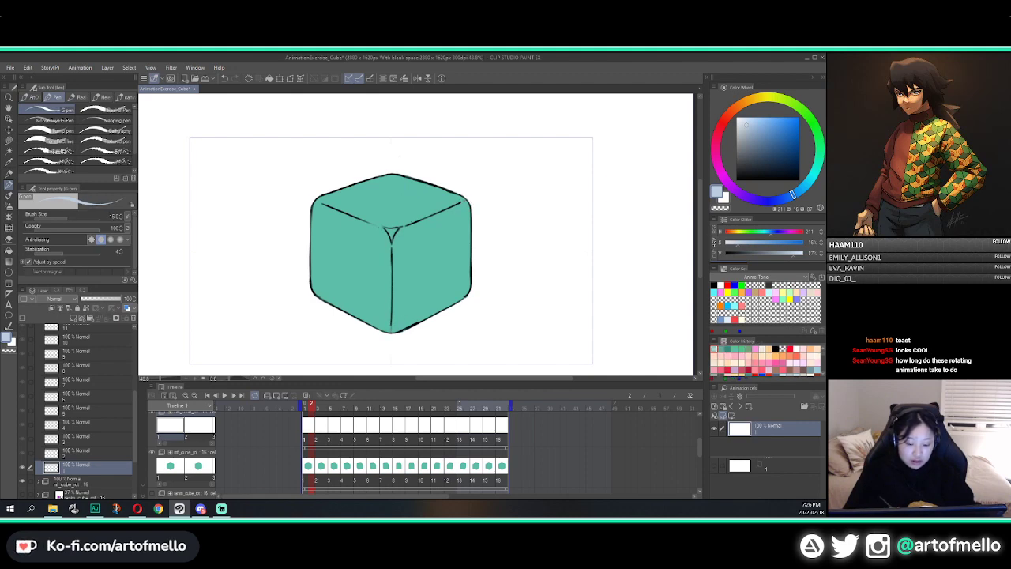
Try filling the outlined right face of the cube with the pale blue on cel 1
key(g)
click(416, 295)
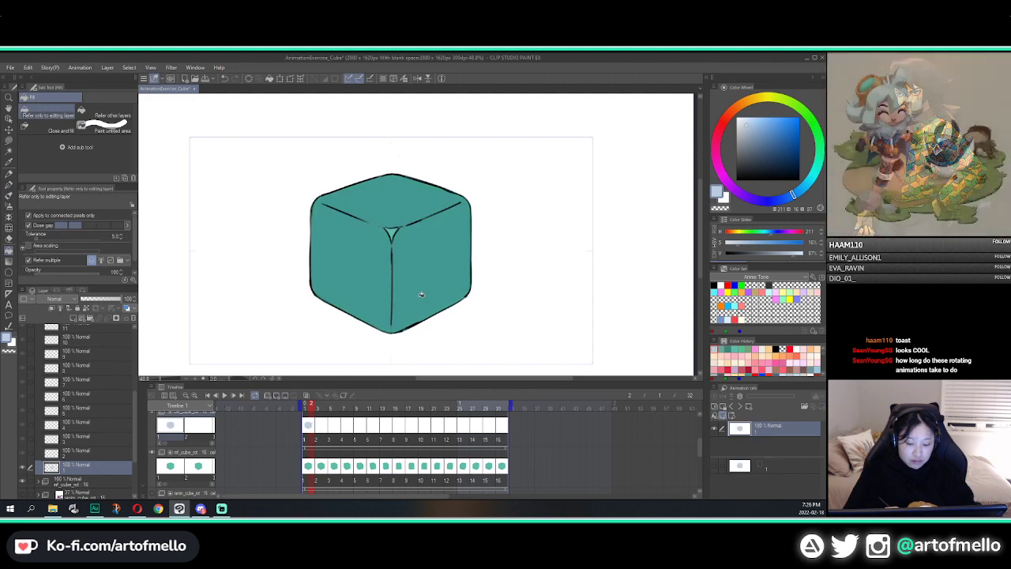
key(ctrl+z)
key(p)
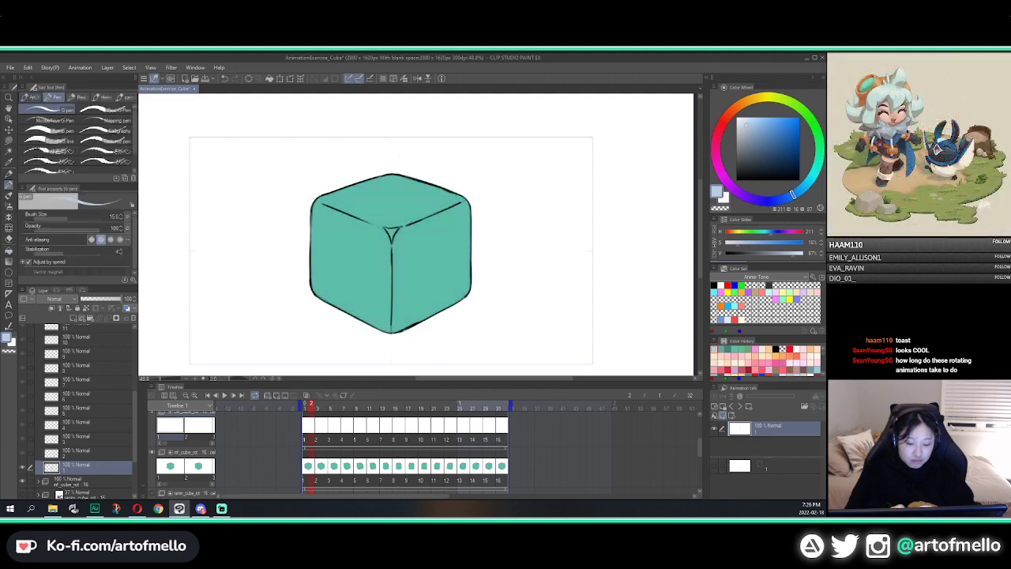
Fill the cube's right face in cel 1 with a grey-blue shadow, and refill it after lowering the shadow colour's brightness
key(g)
click(410, 253)
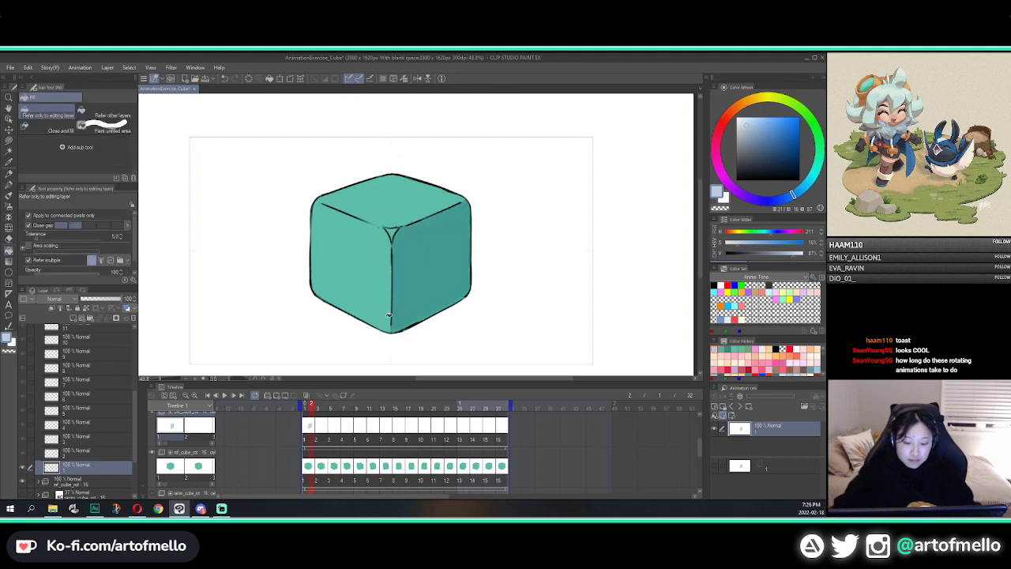
scroll(69, 361, up, 5)
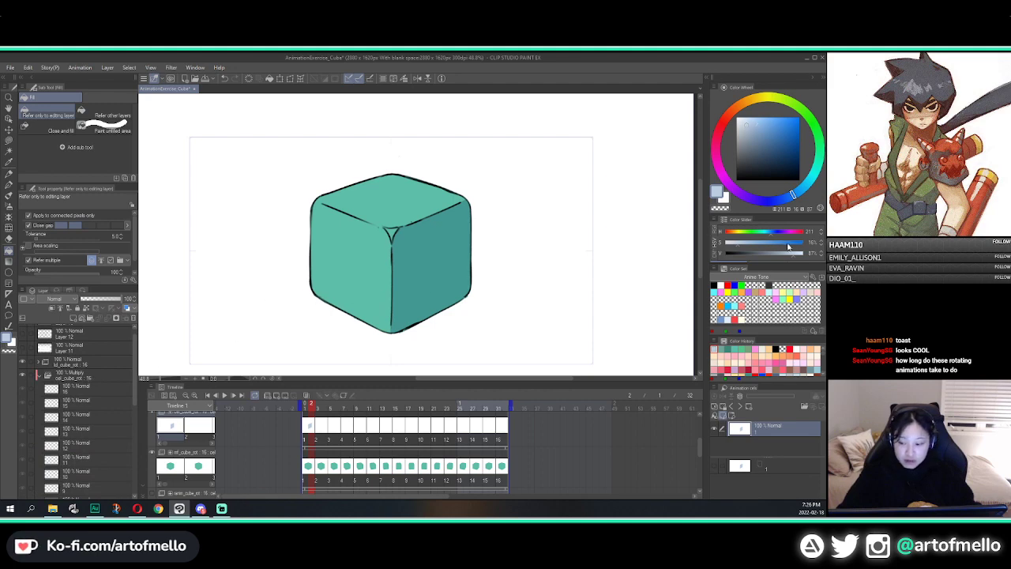
drag(790, 255, 779, 254)
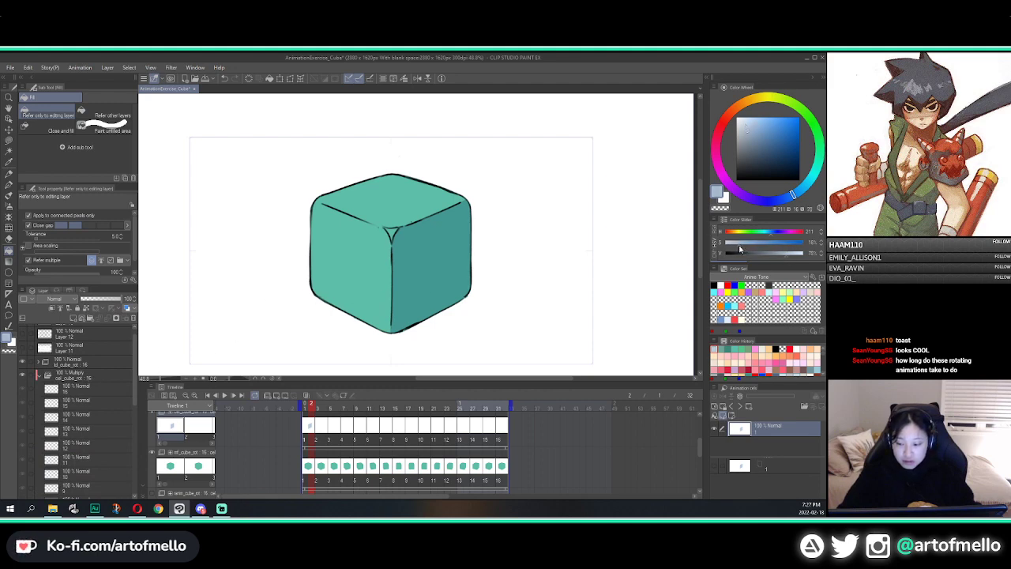
click(442, 262)
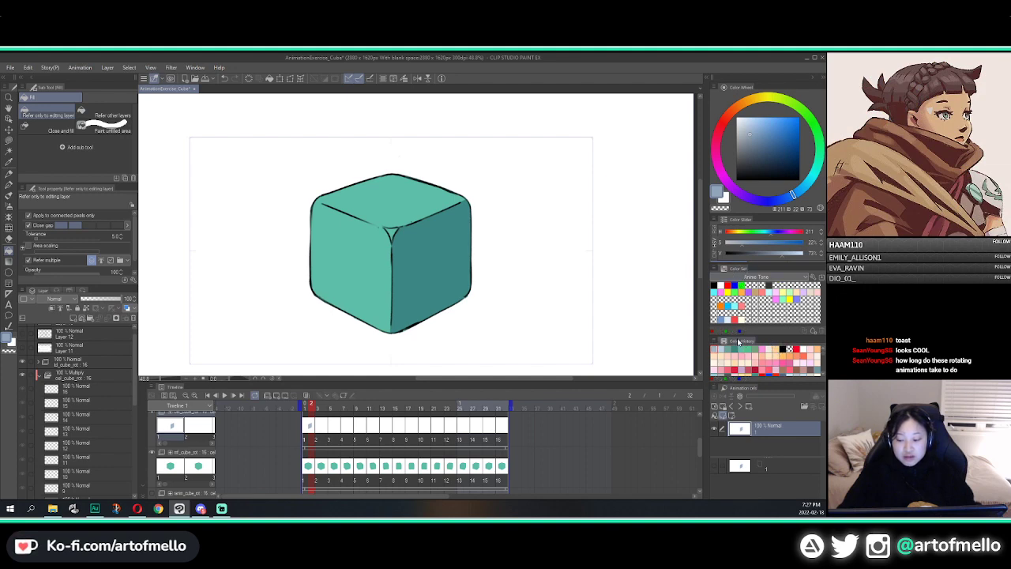
Place the Color History palette above the Color Set palette and adjust the height between them
drag(742, 269, 740, 263)
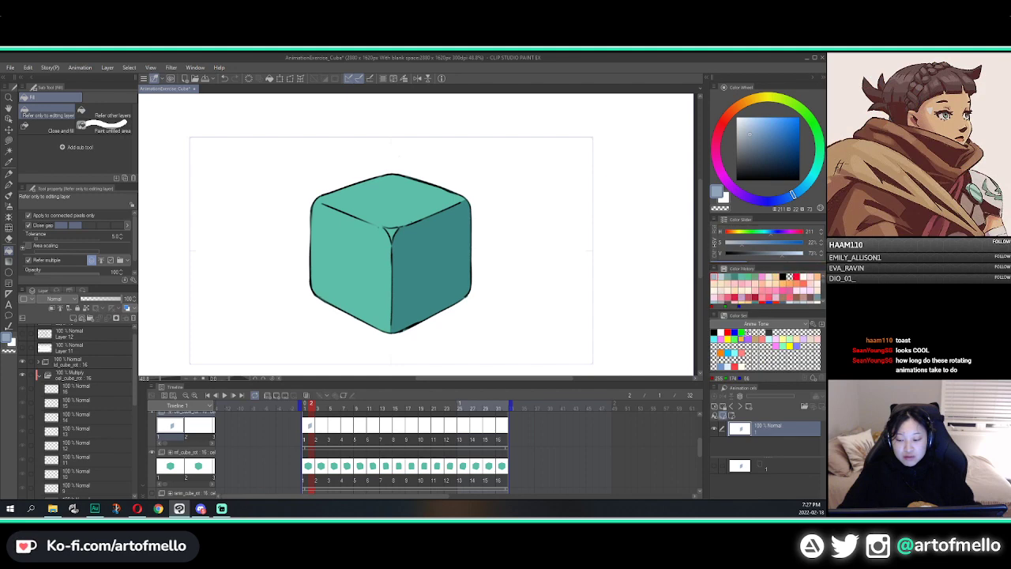
drag(740, 311, 741, 314)
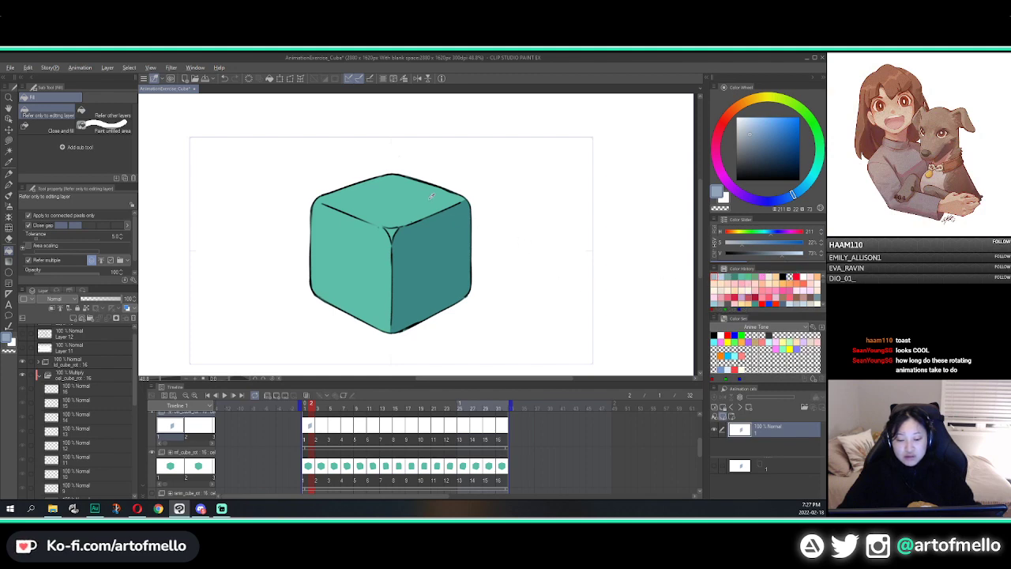
Sample the displayed colours of the cube's left and right faces, and check the list of available color sets
alt+click(346, 241)
alt+click(422, 264)
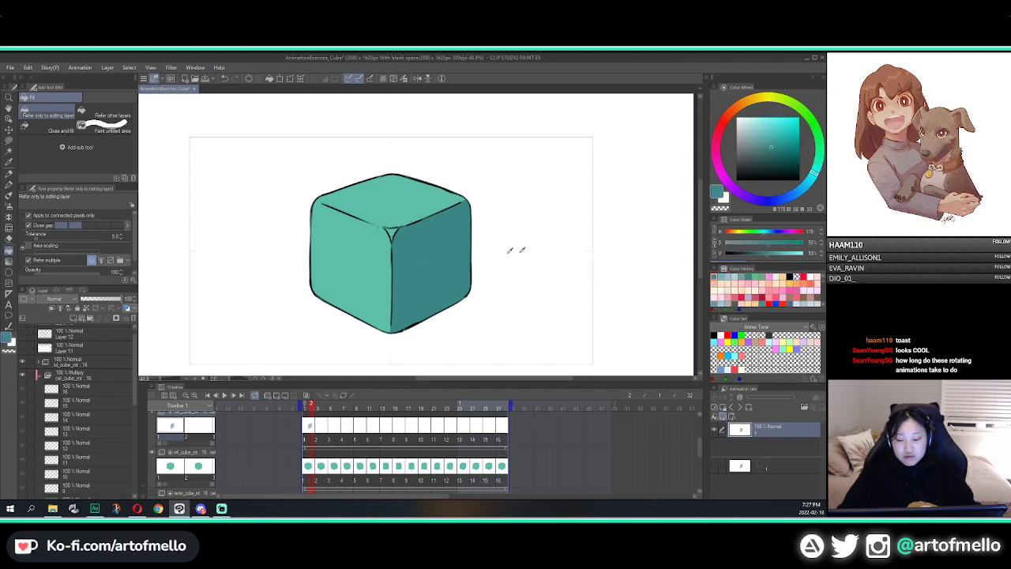
click(747, 326)
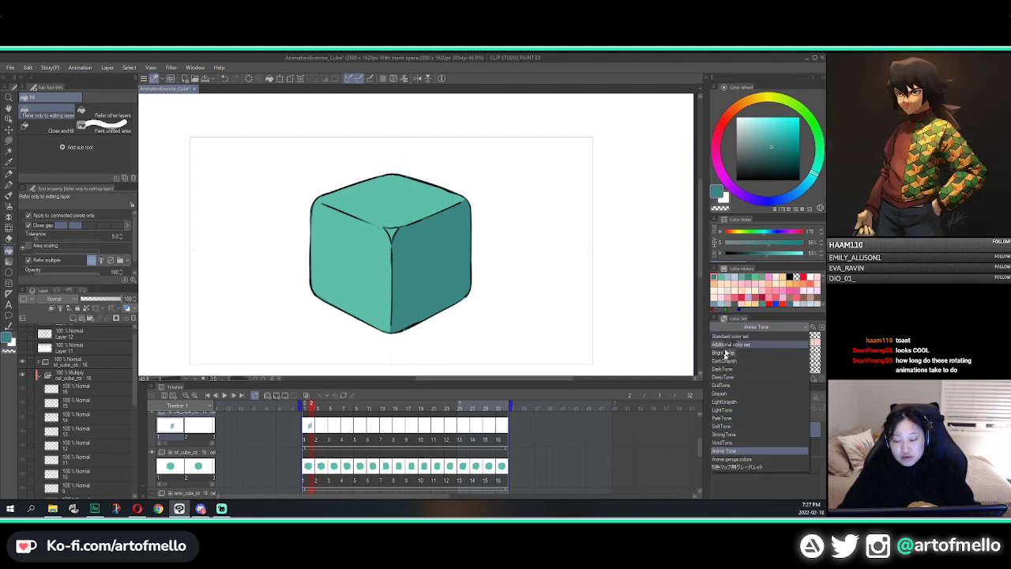
click(791, 326)
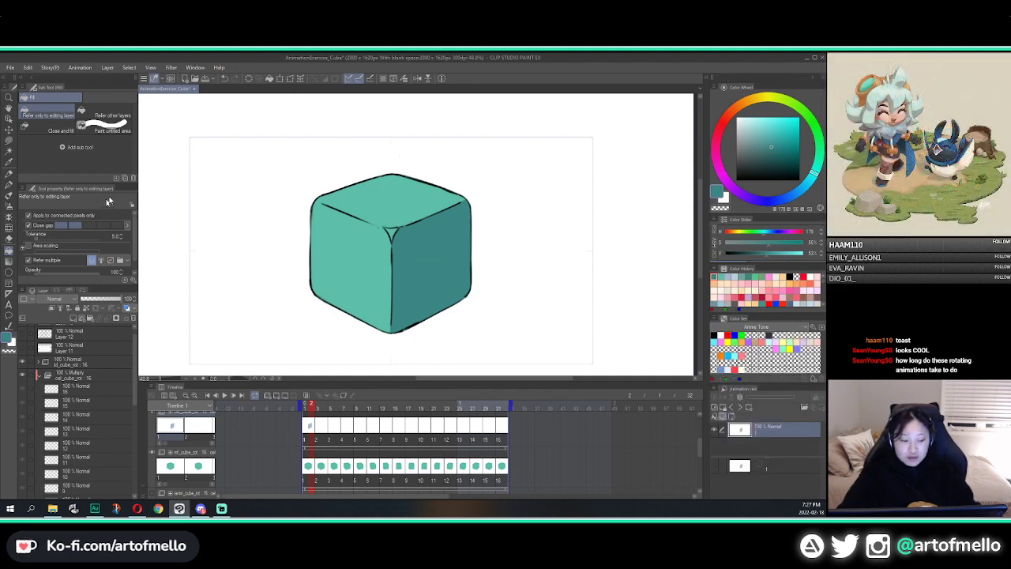
Pick the right face's shadow colour from its layer, test it with large G-pen strokes over the cube, and undo them
click(9, 161)
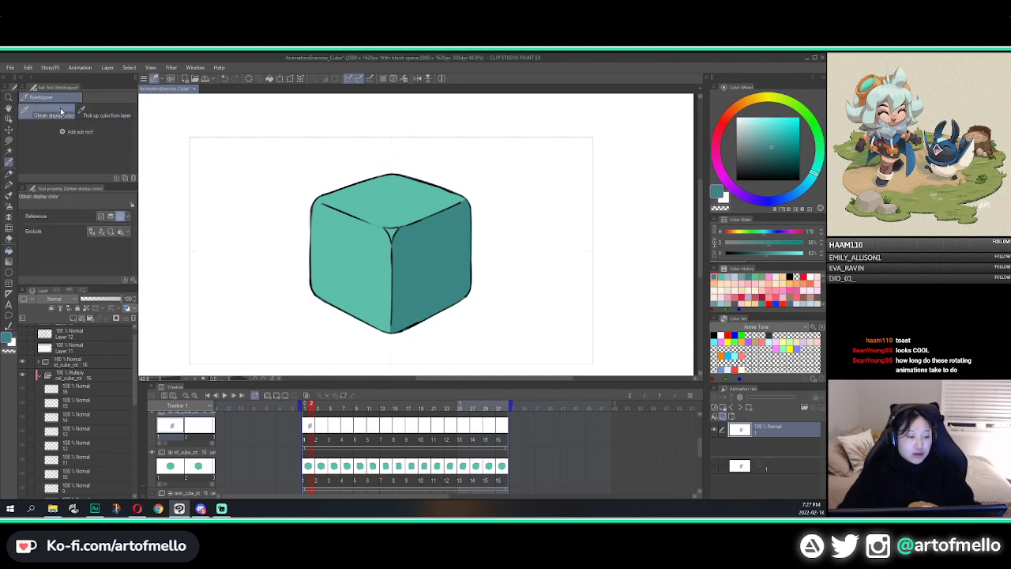
click(104, 116)
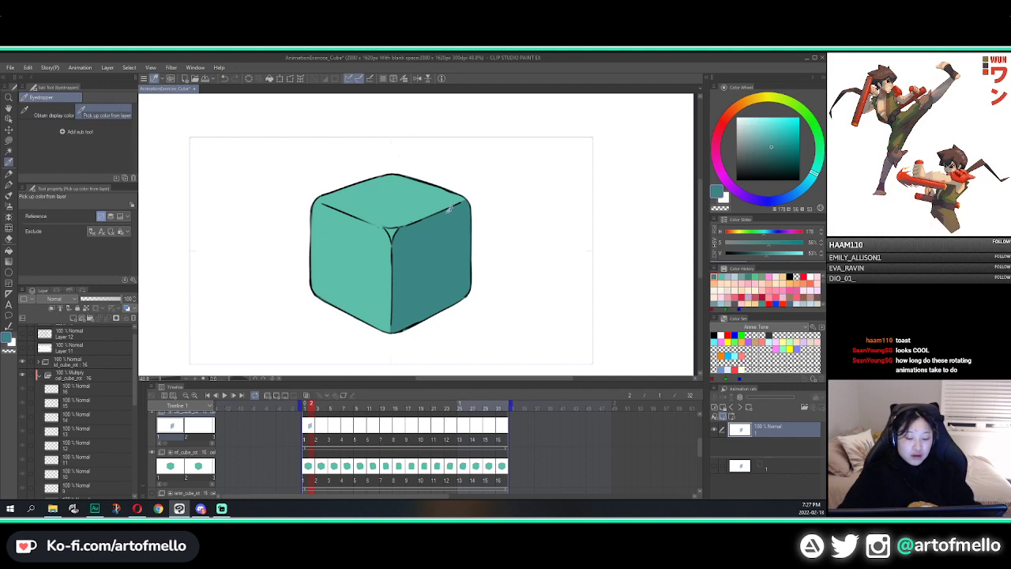
click(410, 249)
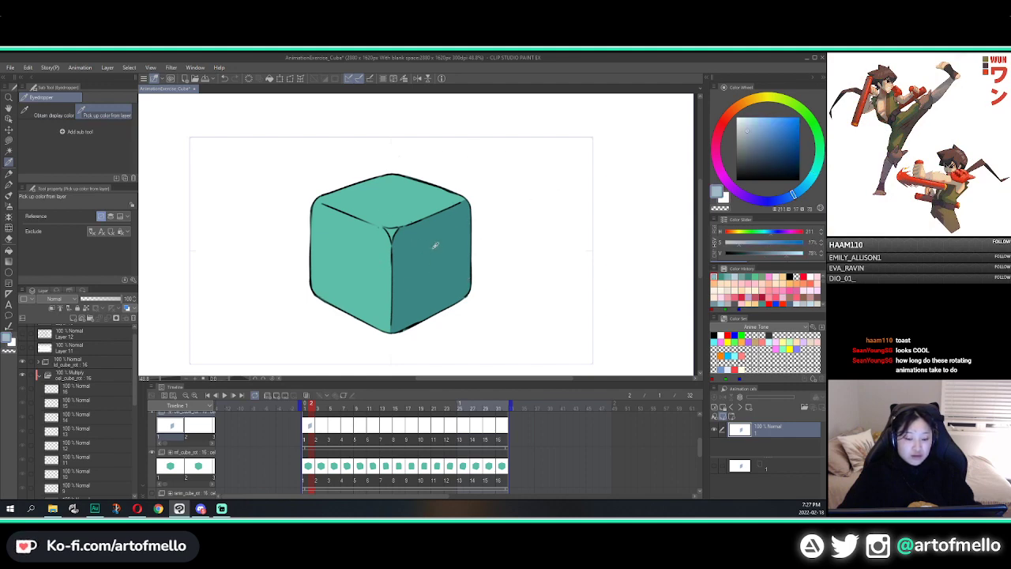
key(p)
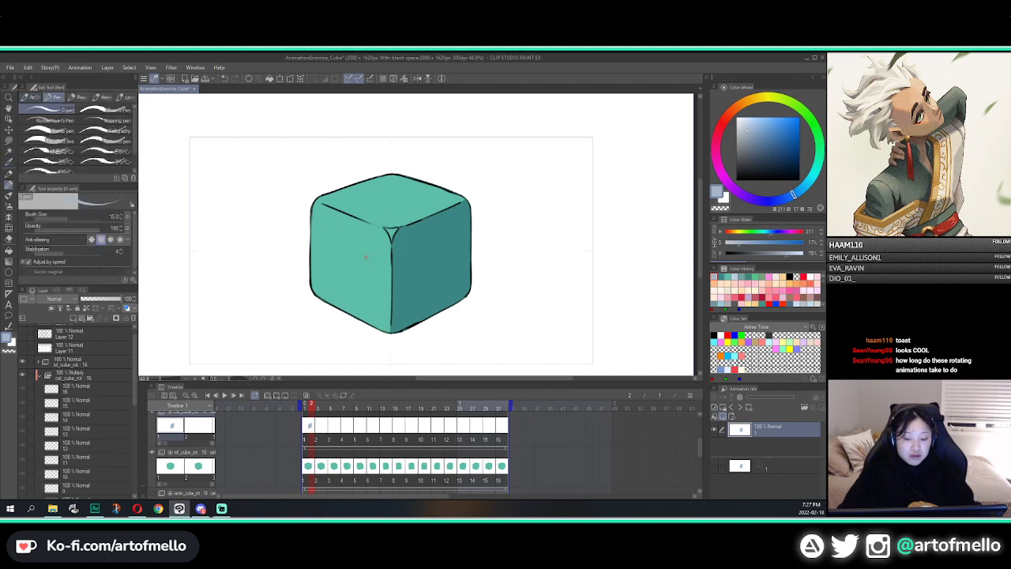
mouse_move(371, 264)
mouse_down()
mouse_move(405, 255)
mouse_move(364, 241)
mouse_move(425, 216)
mouse_move(383, 258)
mouse_move(348, 247)
mouse_up()
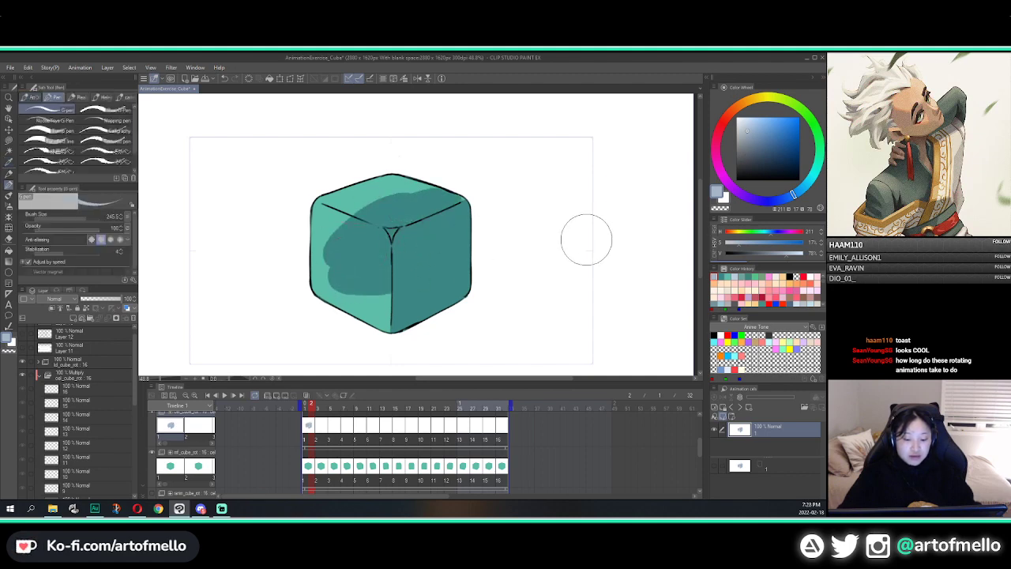
key(ctrl+z)
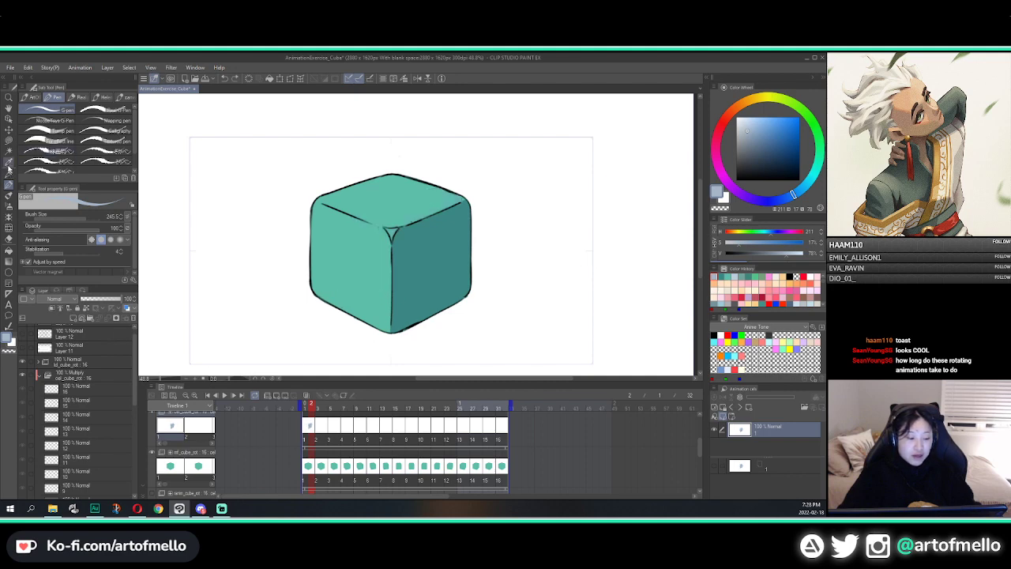
Sample the right face's display colour with the Eyedropper, test it with a stroke across the cube, and undo the stroke
click(9, 163)
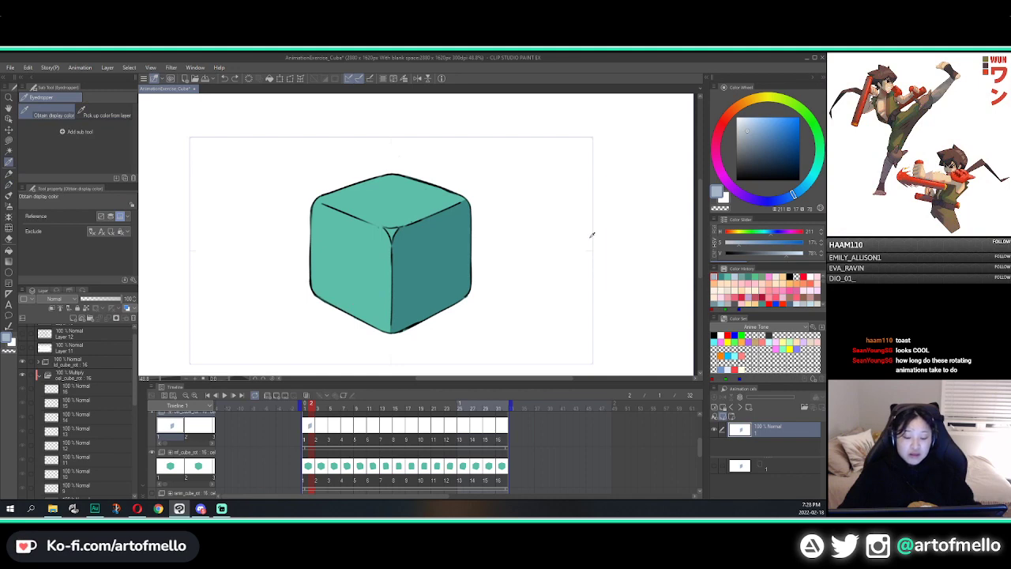
click(436, 234)
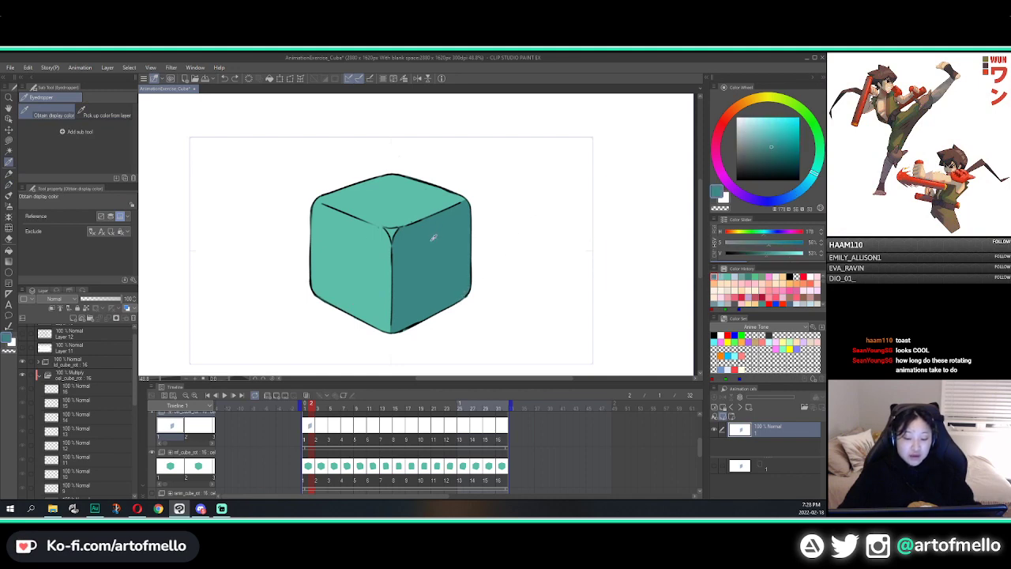
key(p)
drag(416, 266, 334, 269)
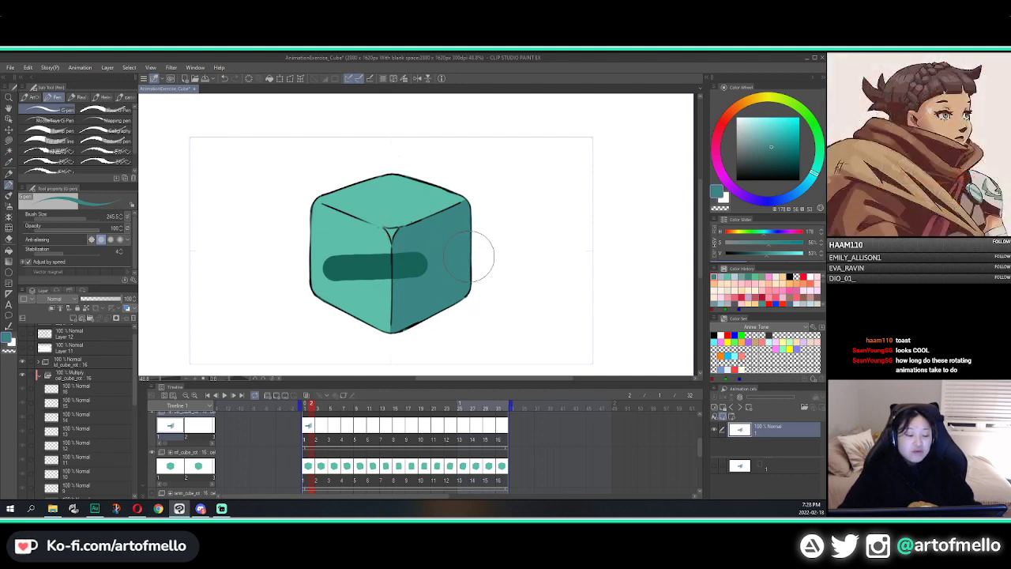
key(ctrl+z)
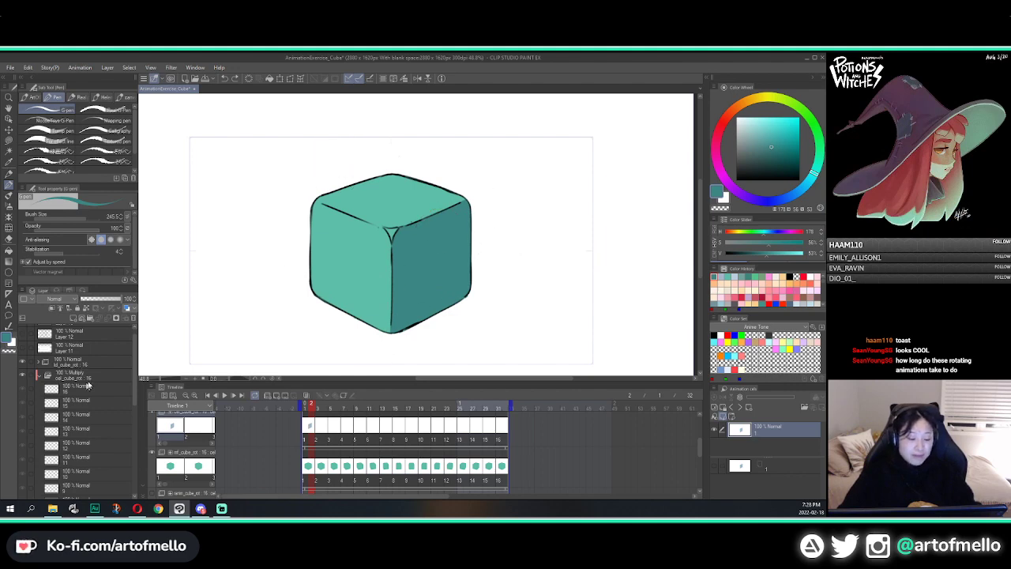
Pick up the shadow colour from the layer on the cube's right face and return to the G-pen
click(9, 162)
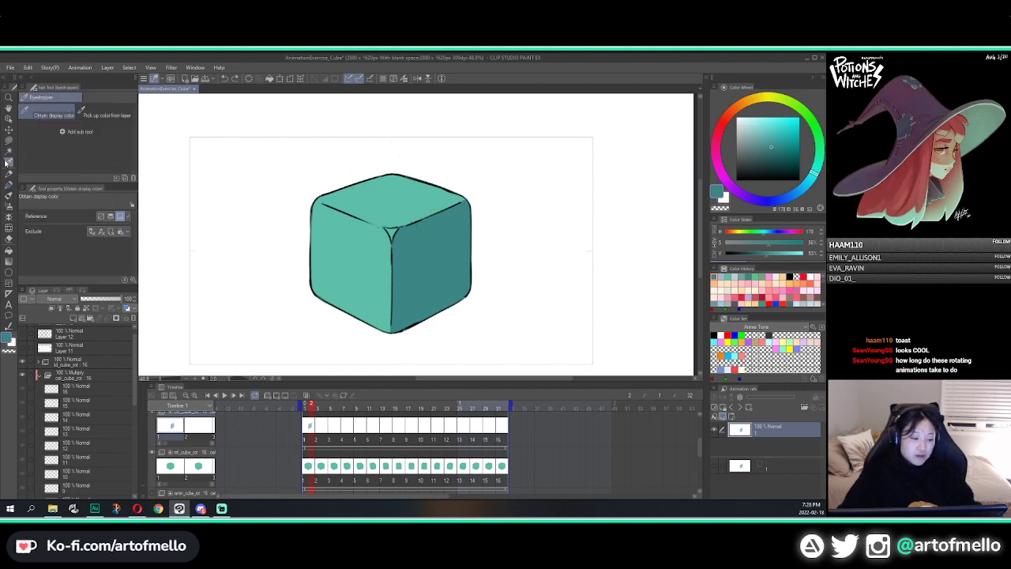
click(107, 115)
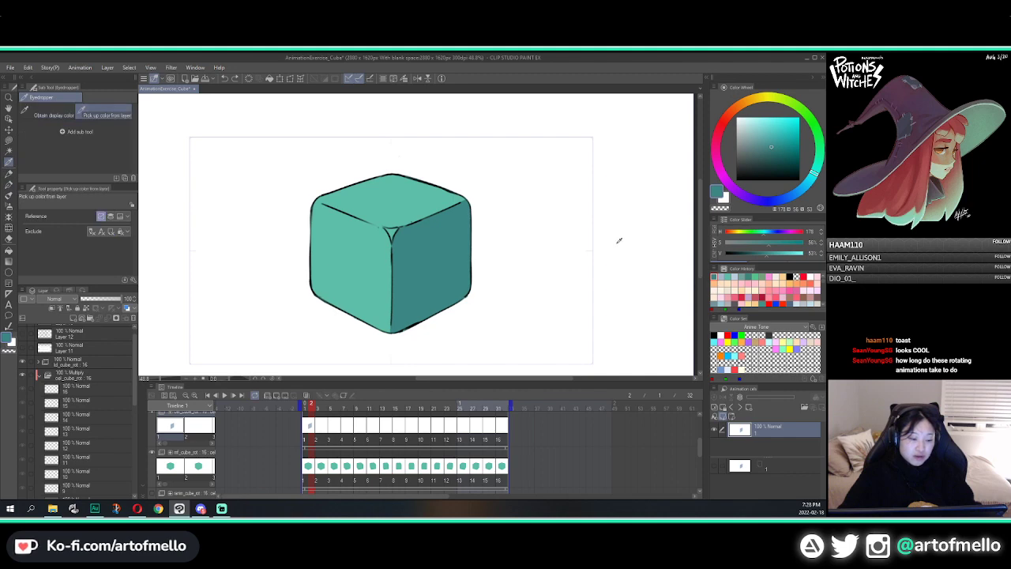
click(405, 251)
key(p)
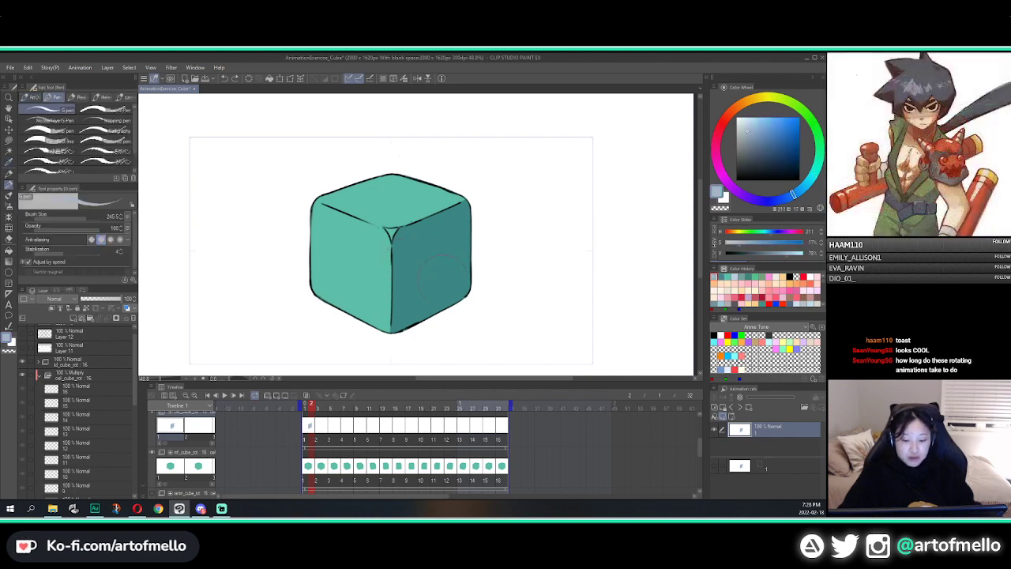
Step forward and back through the cube rotation cels to examine the faces that need shading, and return to frame 1
key(Left)
key(Right)
key(Left)
key(Right)
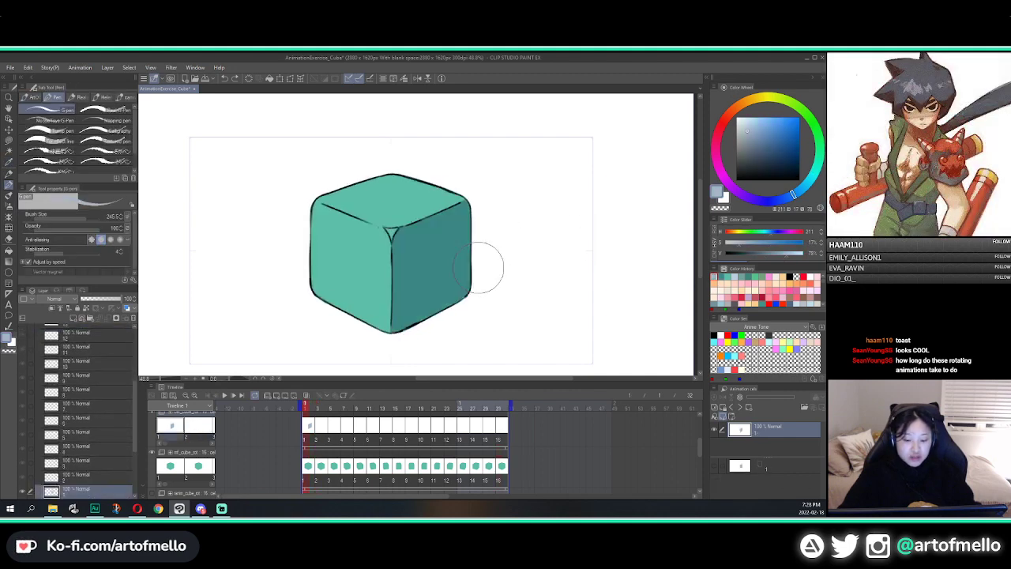
key(Right)
key(Right)
key(Right)
key(Right)
key(Right)
key(Right)
key(Right)
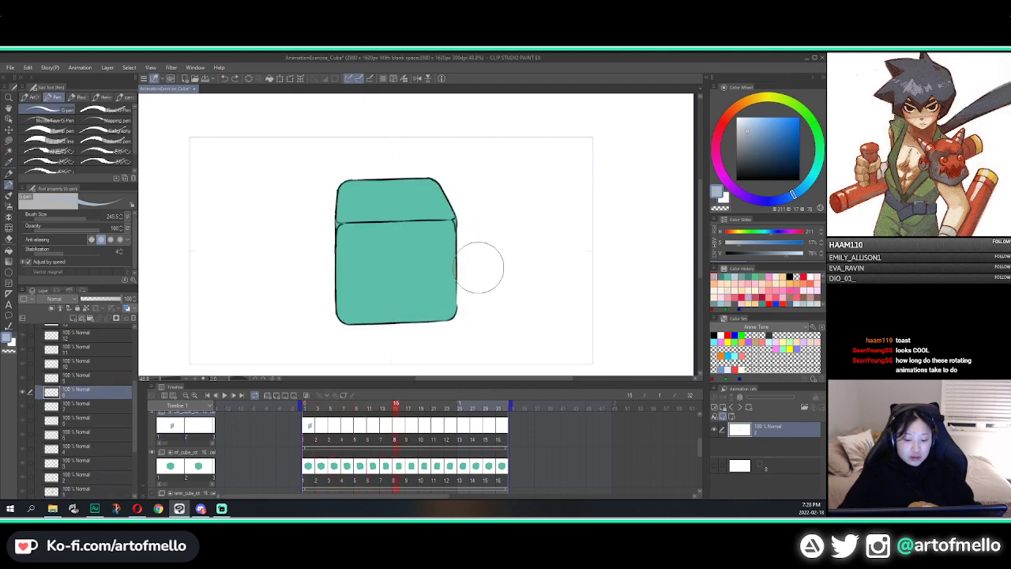
key(Right)
key(Right)
key(Right)
key(Right)
key(Right)
key(Right)
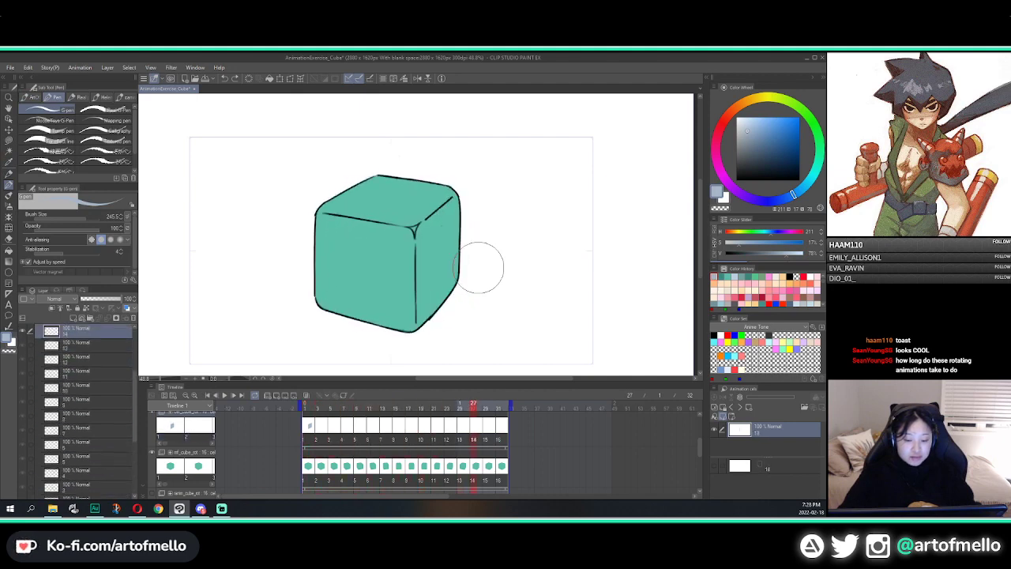
key(Left)
key(Left)
key(Left)
key(Left)
key(Left)
key(Left)
key(Left)
key(Left)
key(Left)
key(Left)
key(Left)
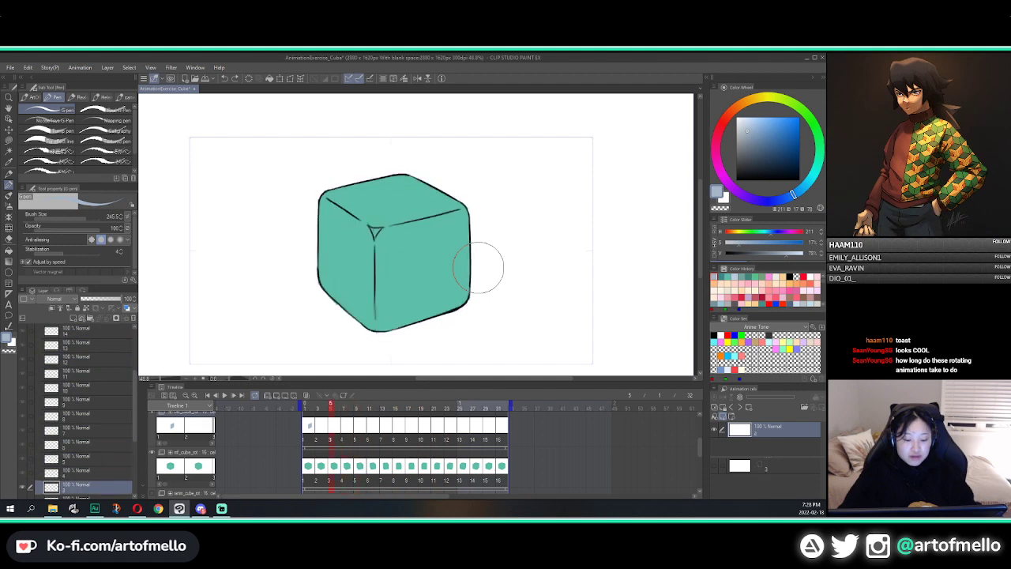
key(Left)
key(Left)
mouse_move(307, 408)
mouse_down()
mouse_move(509, 412)
mouse_move(307, 412)
mouse_up()
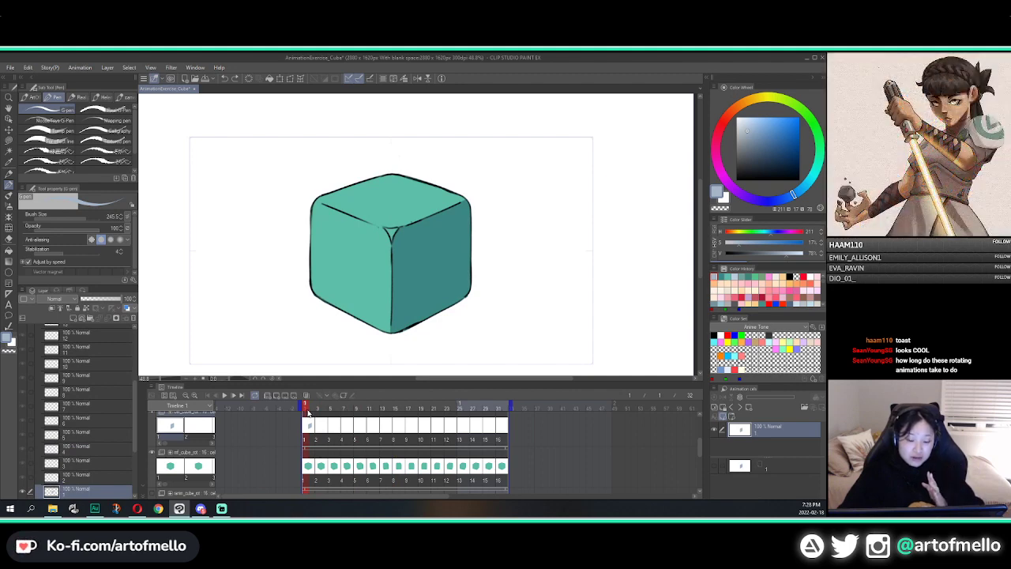
In cel 2, close the line gaps around the cube's right face with a 17.5 G-pen and fill it with the shadow colour
mouse_move(308, 411)
mouse_down()
mouse_move(499, 418)
mouse_move(309, 413)
mouse_move(318, 410)
mouse_up()
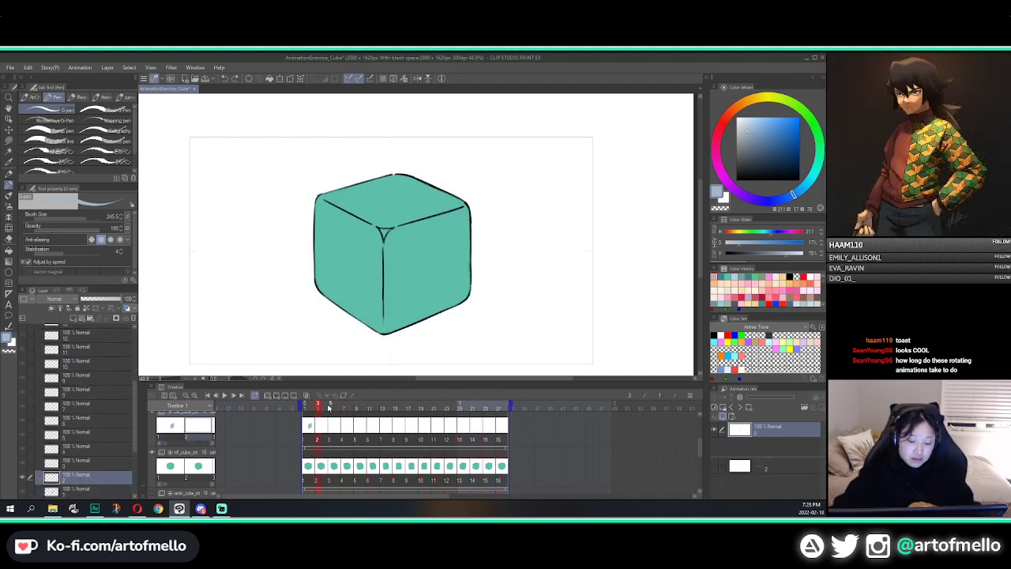
key(bracketleft)
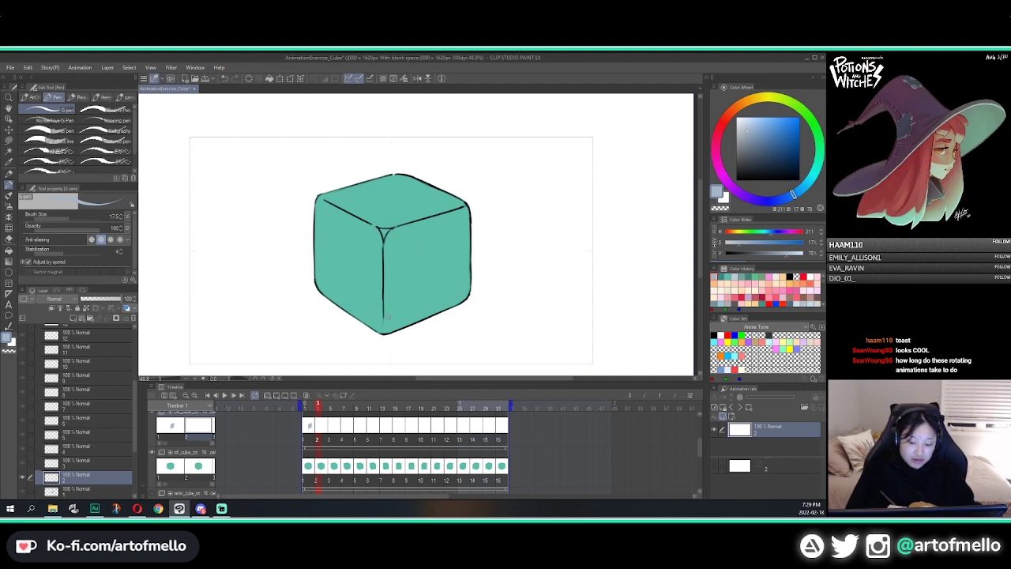
key(g)
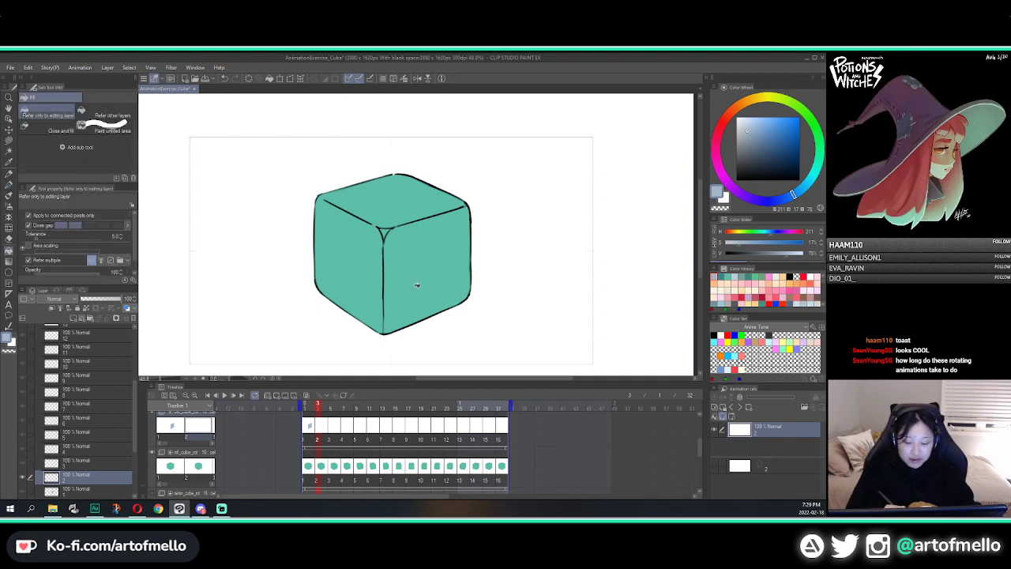
click(418, 282)
In cels 3 and 4, close the gaps around the cube's right face with the G-pen and fill it with the shadow colour
key(period)
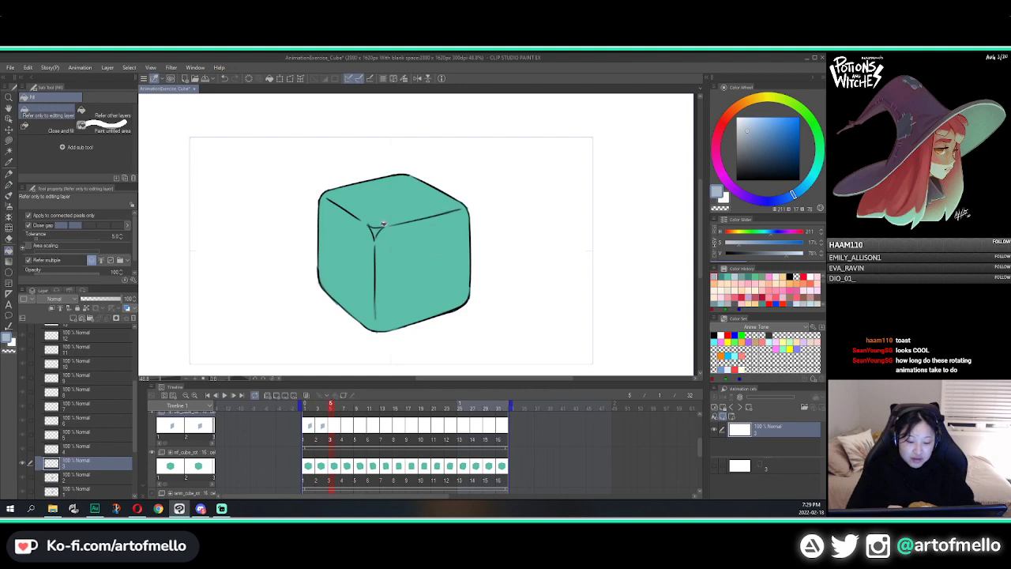
key(p)
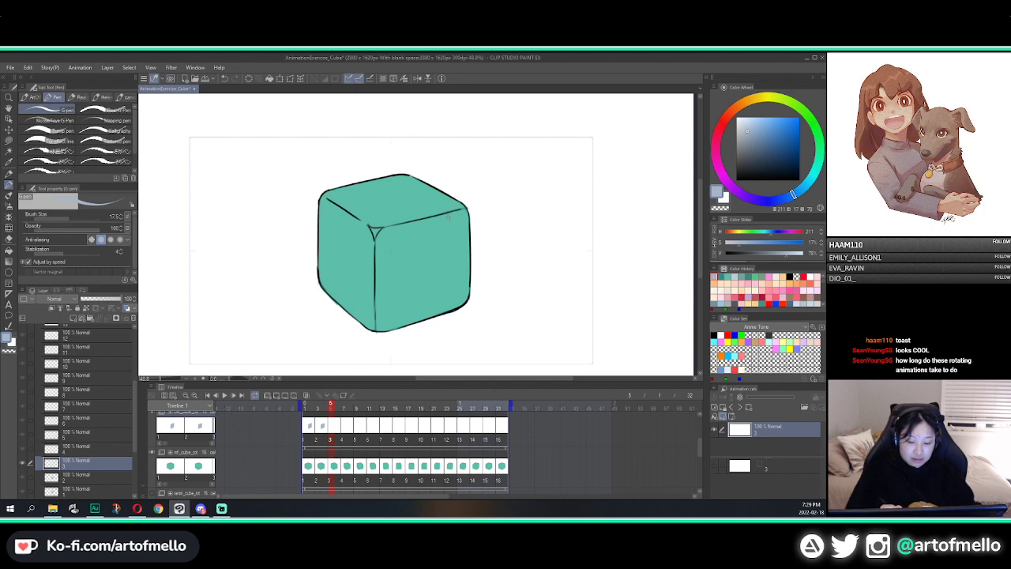
key(period)
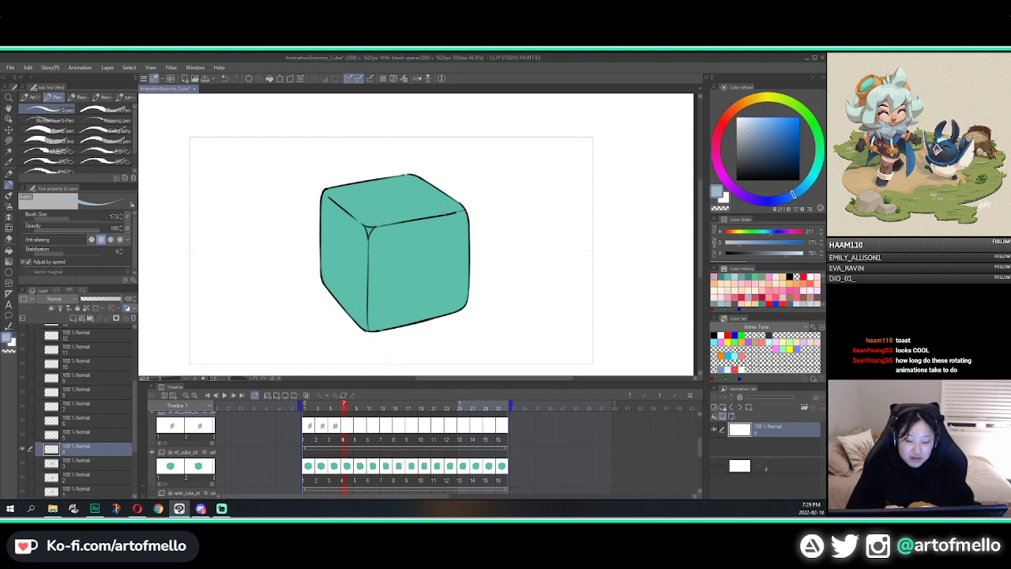
key(g)
click(454, 227)
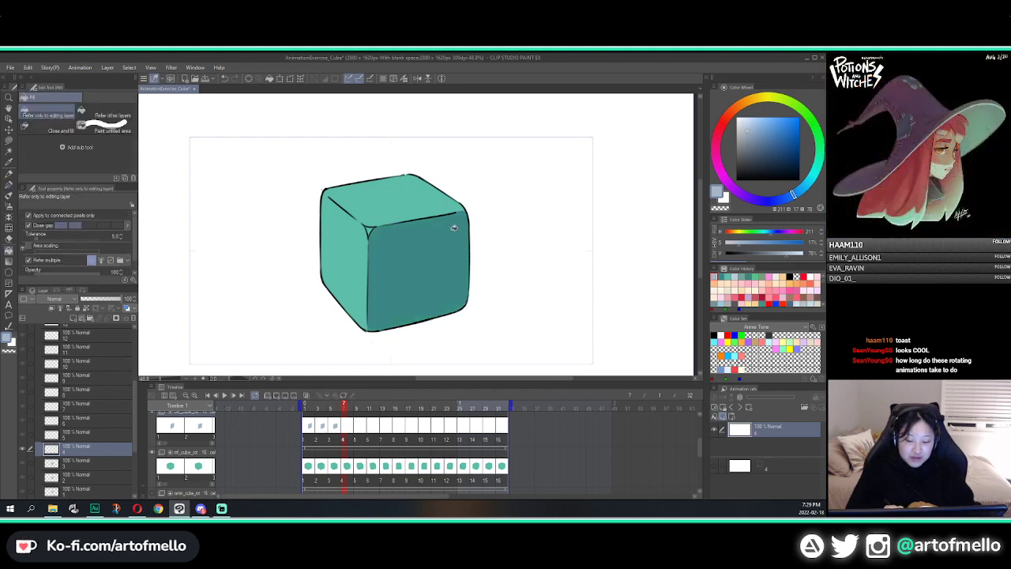
In cel 5, close the line gaps around the cube's right face with the G-pen and fill it with the shadow colour
key(Right)
key(p)
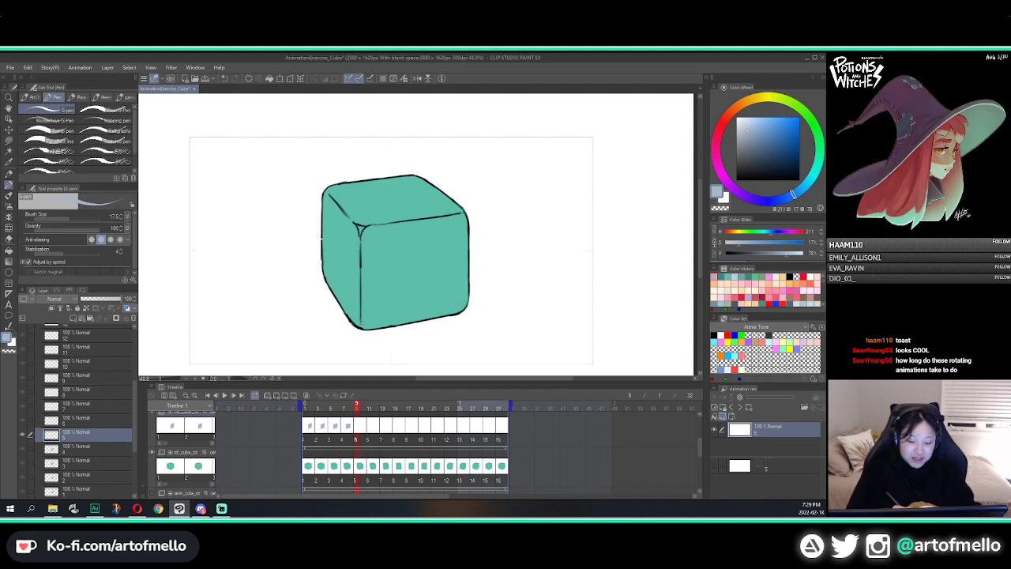
key(g)
click(411, 293)
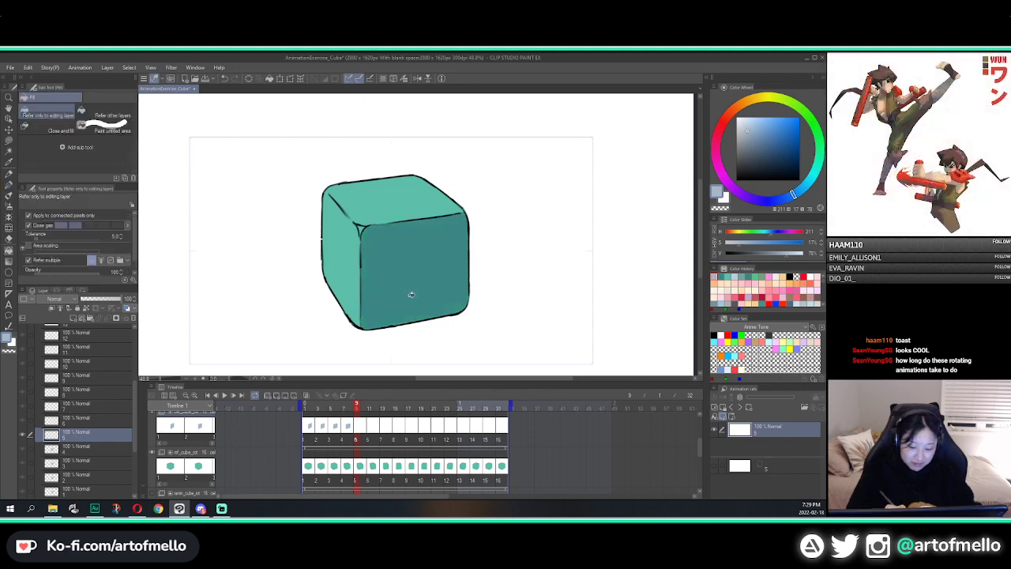
In cel 6, close the line gaps around the cube's large right face with the G-pen and fill it with the shadow colour
key(Right)
key(p)
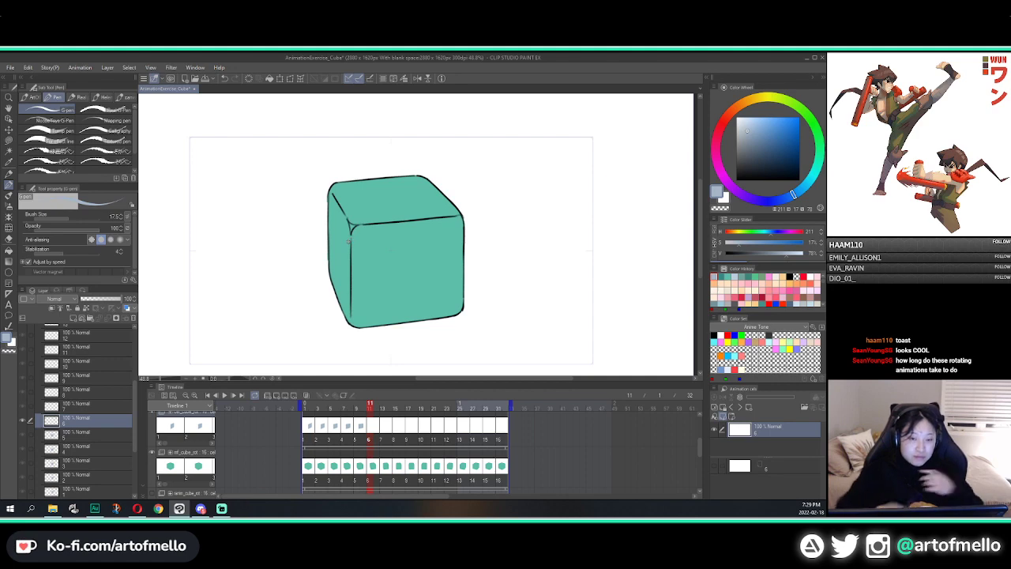
key(alt+Tab)
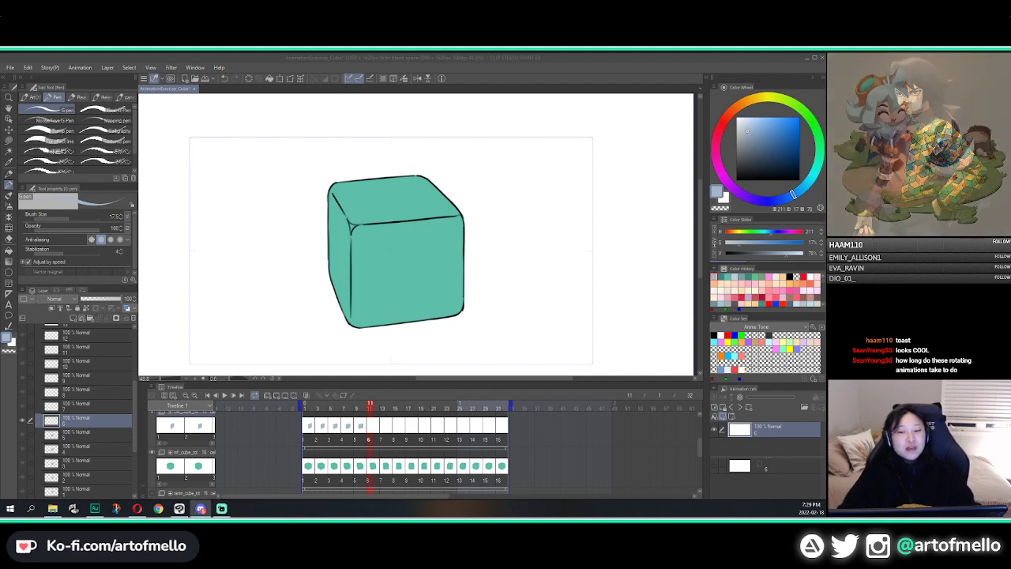
click(440, 225)
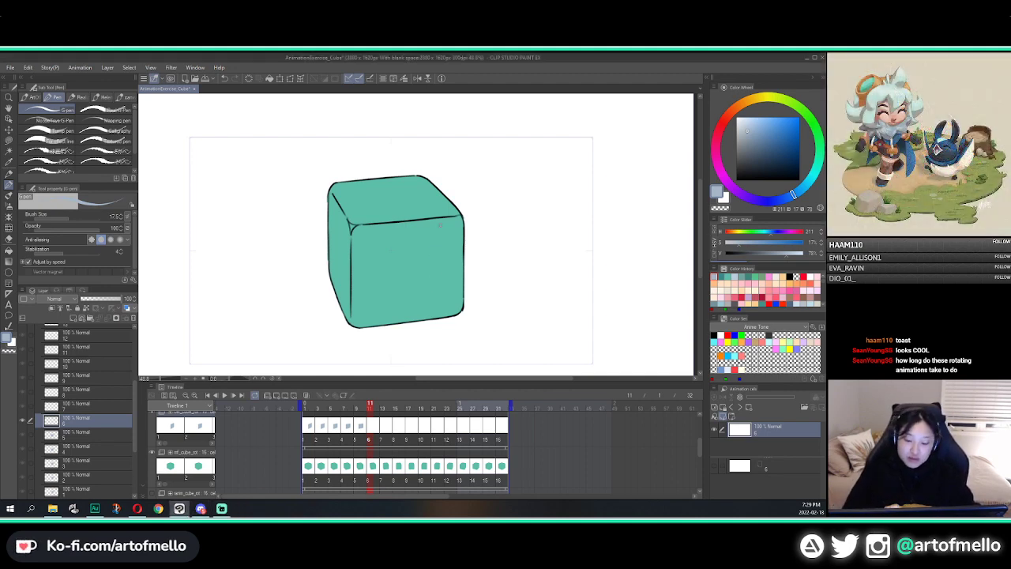
key(h)
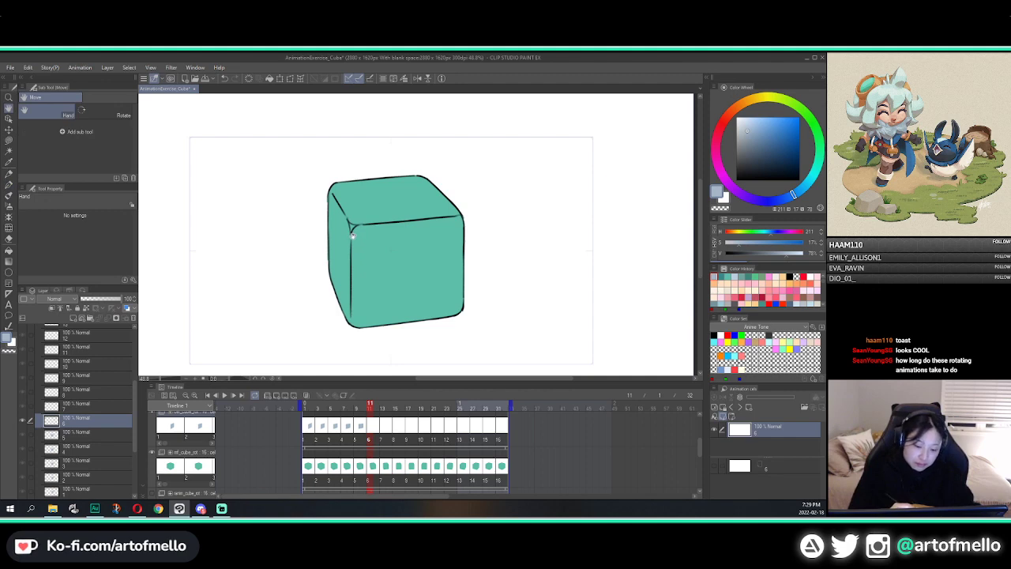
key(p)
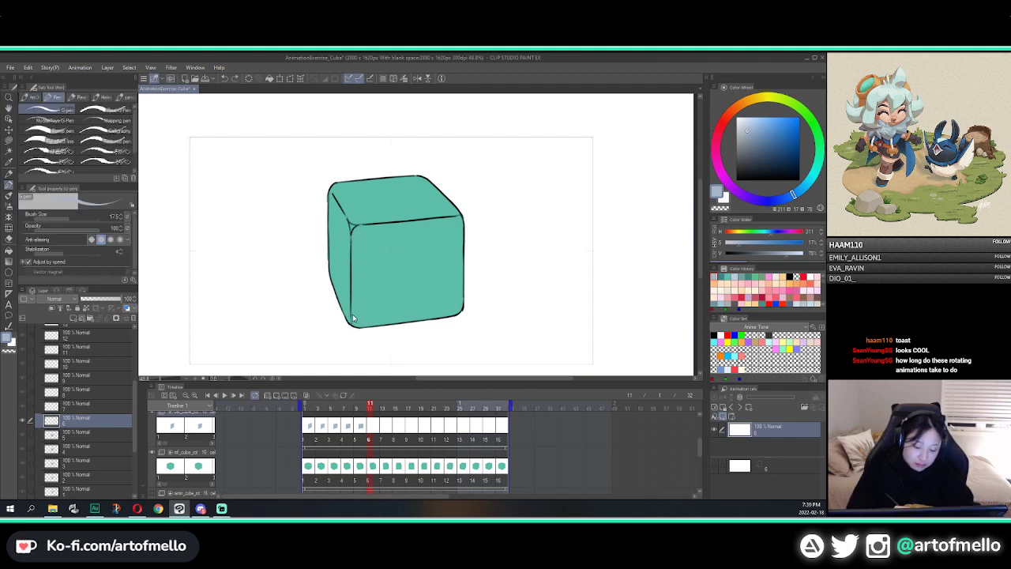
key(g)
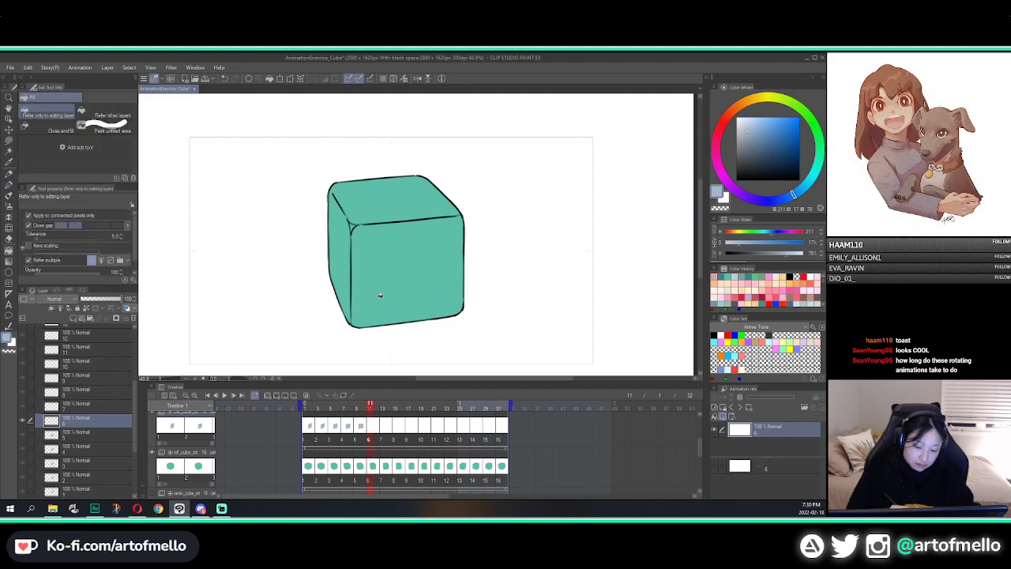
In cel 7, undo the fill that spills over the cube, close the remaining line gaps with the G-pen and refill only the large front face
key(ctrl+Right)
key(p)
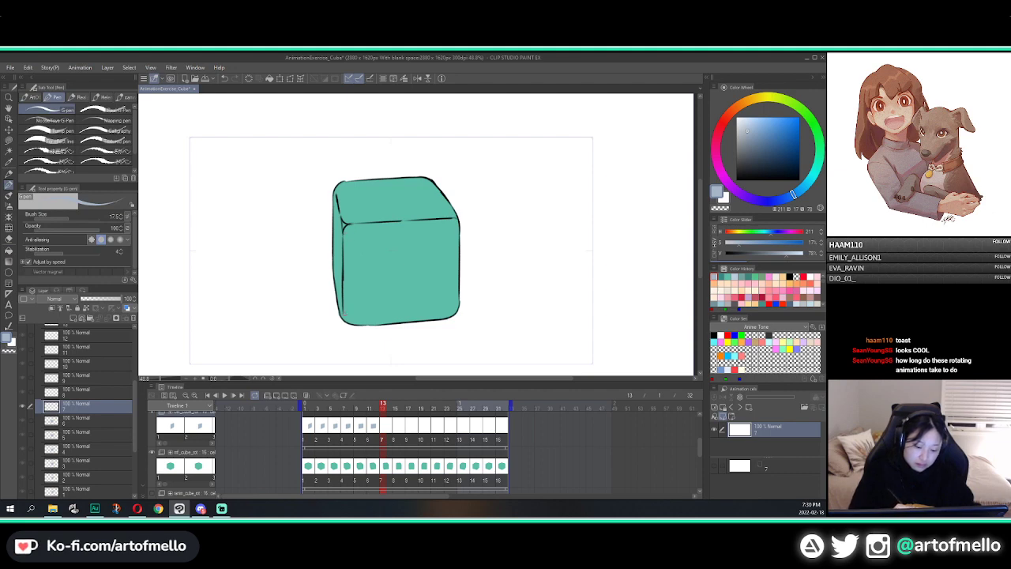
key(g)
click(361, 298)
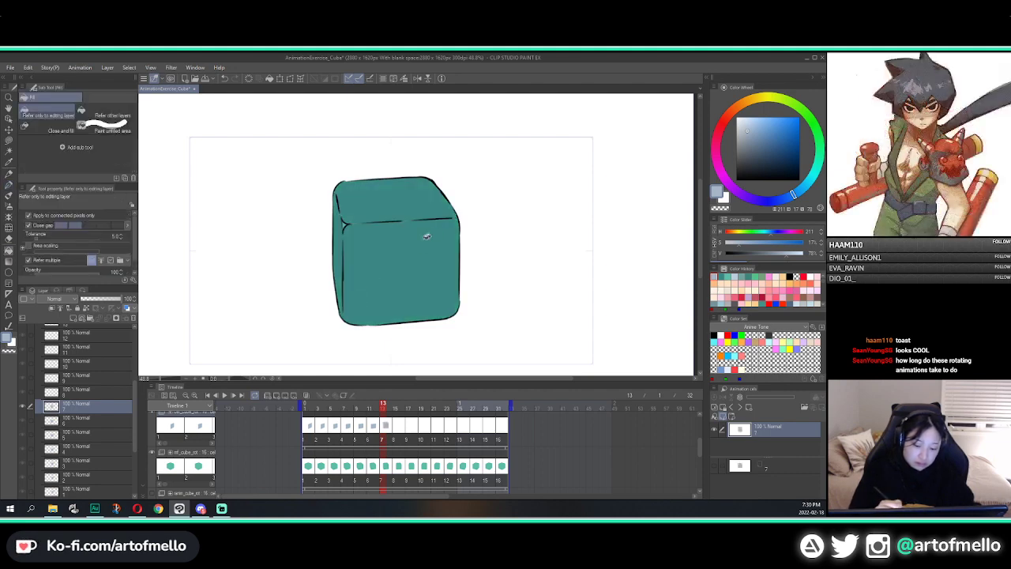
key(ctrl+z)
key(p)
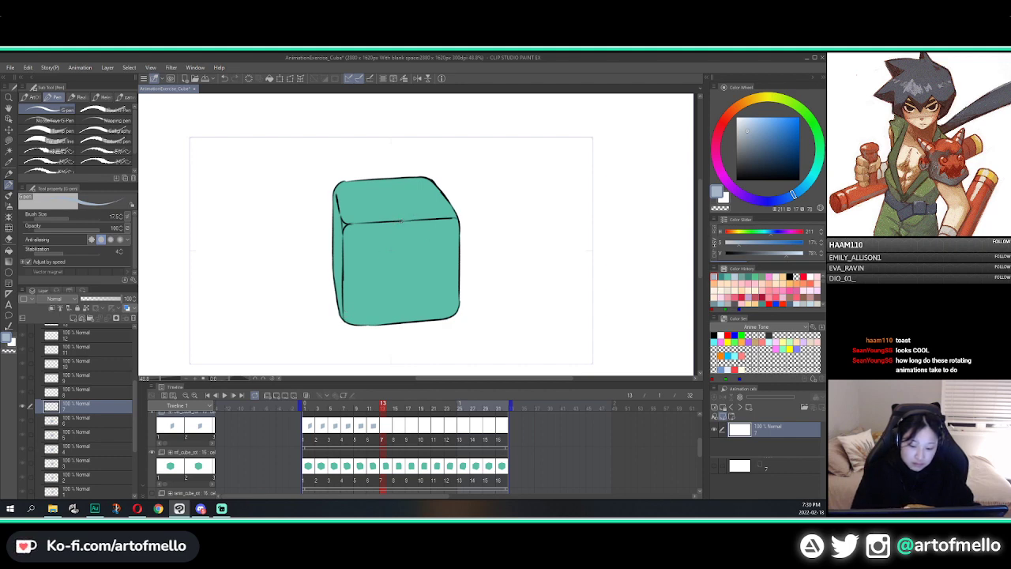
key(g)
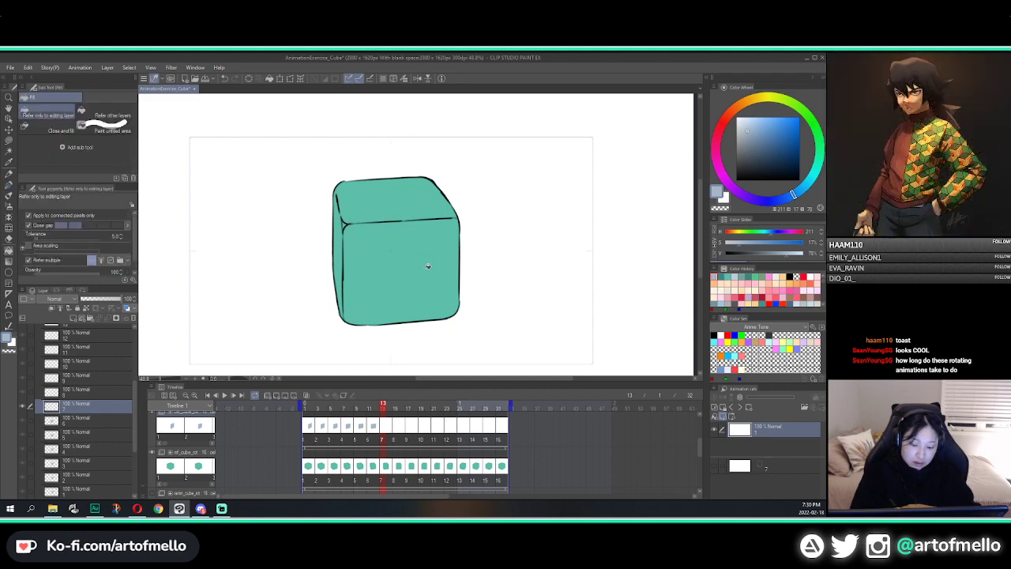
click(426, 266)
In cel 8, close the gaps around the front face with the G-pen, compare with cel 9, and fill the face with the shadow colour
key(Right)
key(Right)
key(p)
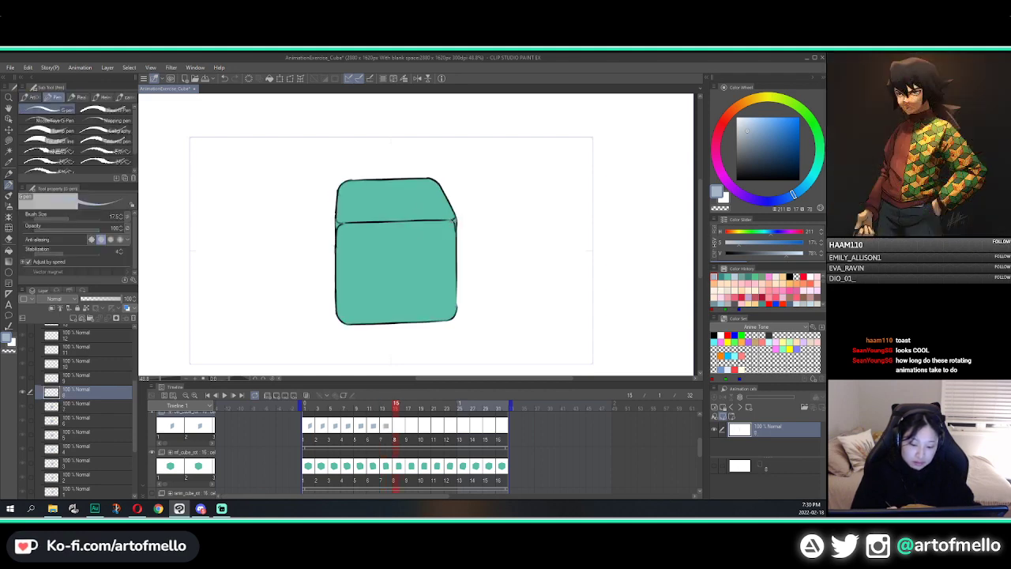
key(Right)
key(Right)
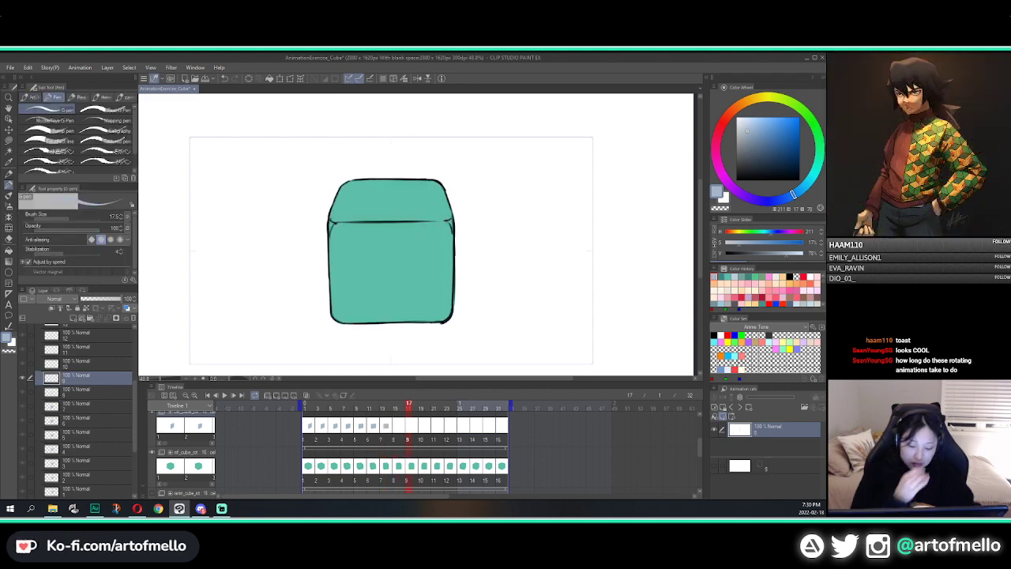
key(Left)
key(Left)
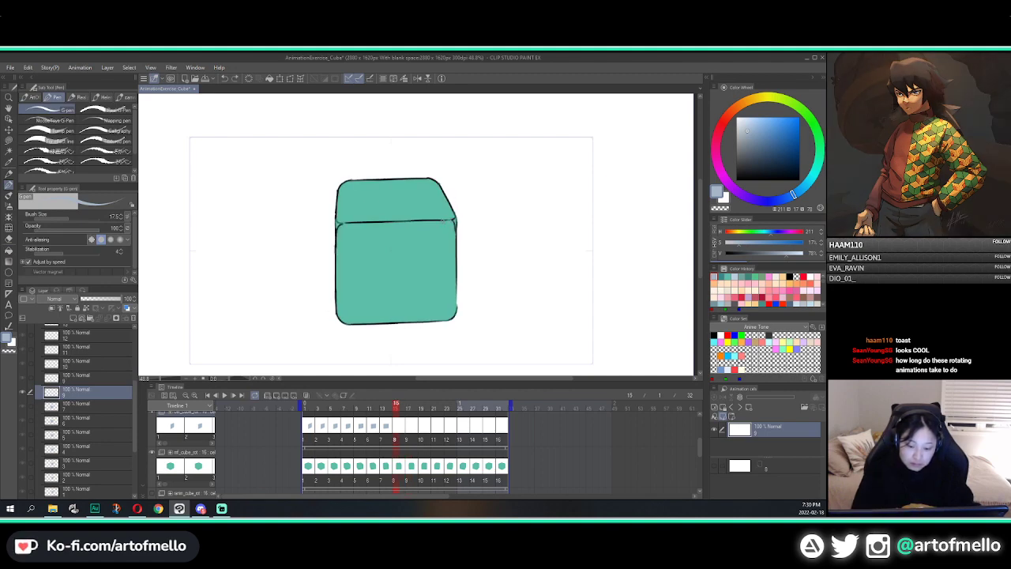
key(g)
click(443, 240)
In cel 9, lighten the shadow colour to saturation 13, close the gaps around the front face with the G-pen and fill it
key(Right)
key(Right)
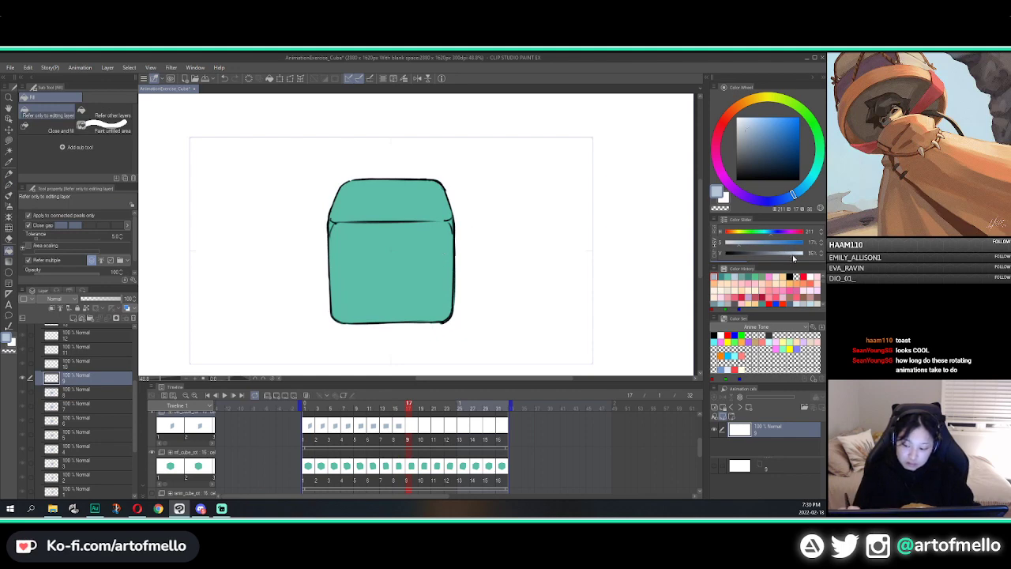
click(398, 280)
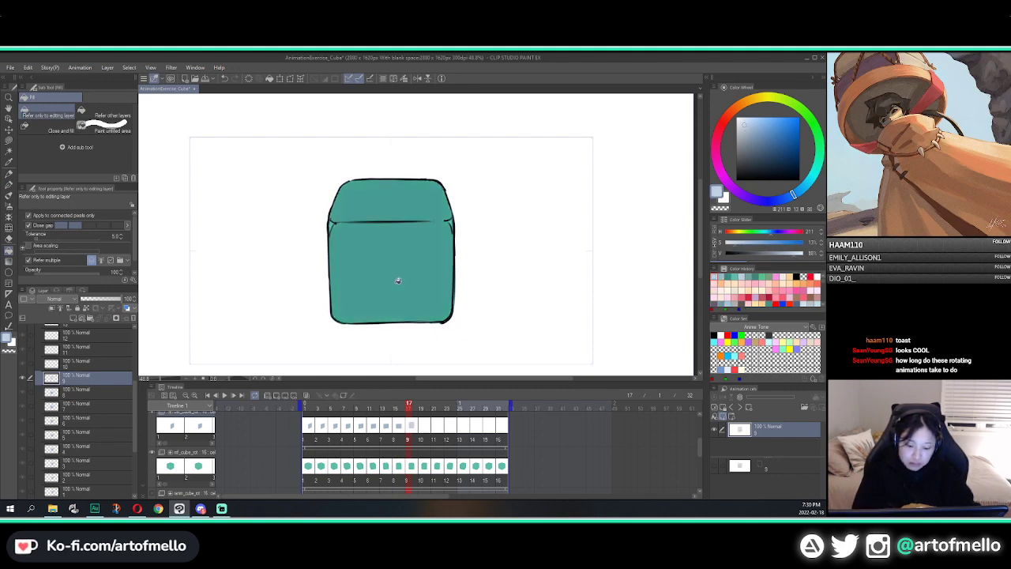
key(ctrl+z)
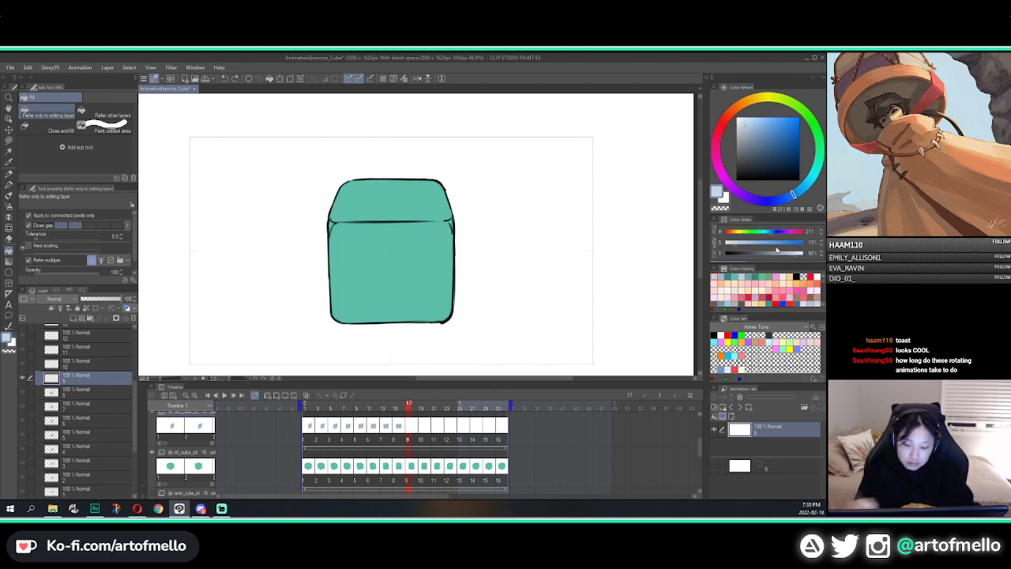
key(p)
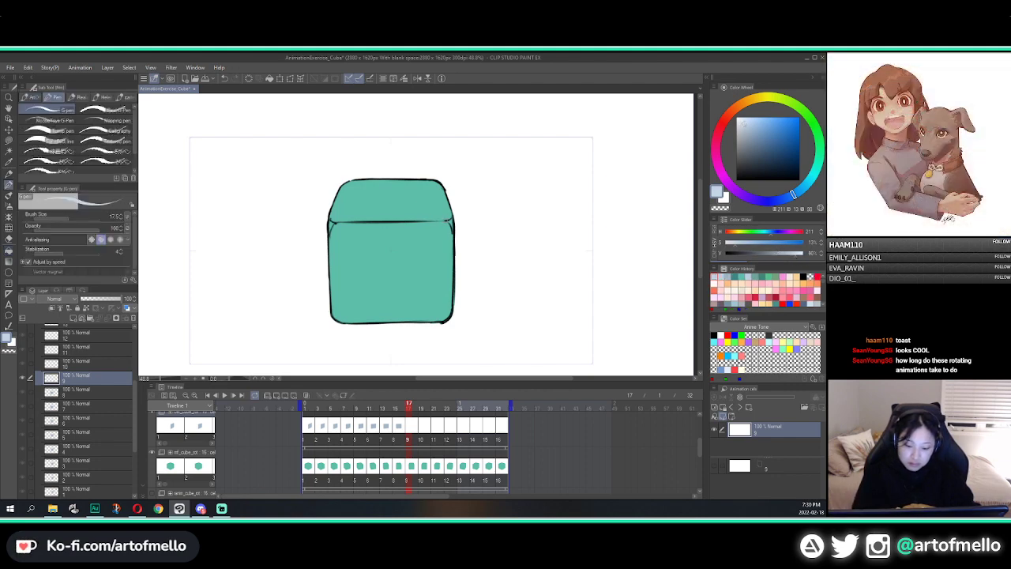
key(g)
click(433, 251)
In cel 10, lighten the shadow colour to saturation 6 and value 94, close the front face's gaps and fill it
key(Right)
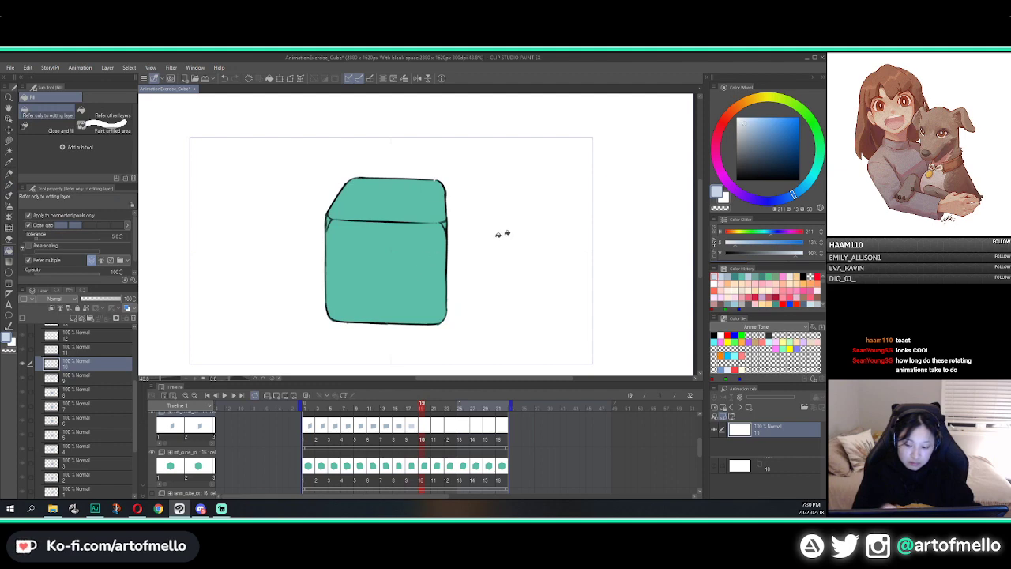
click(799, 259)
key(p)
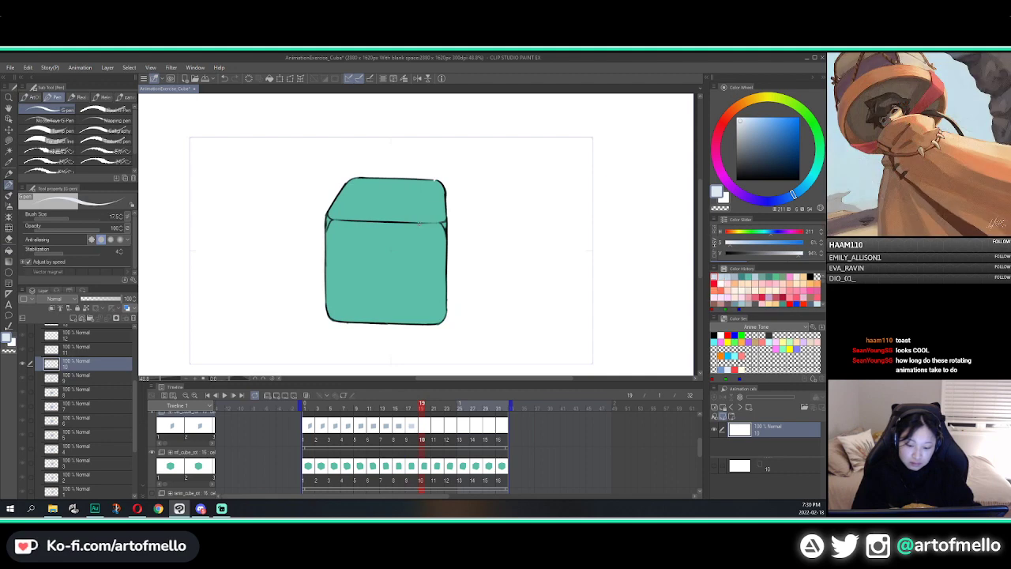
key(period)
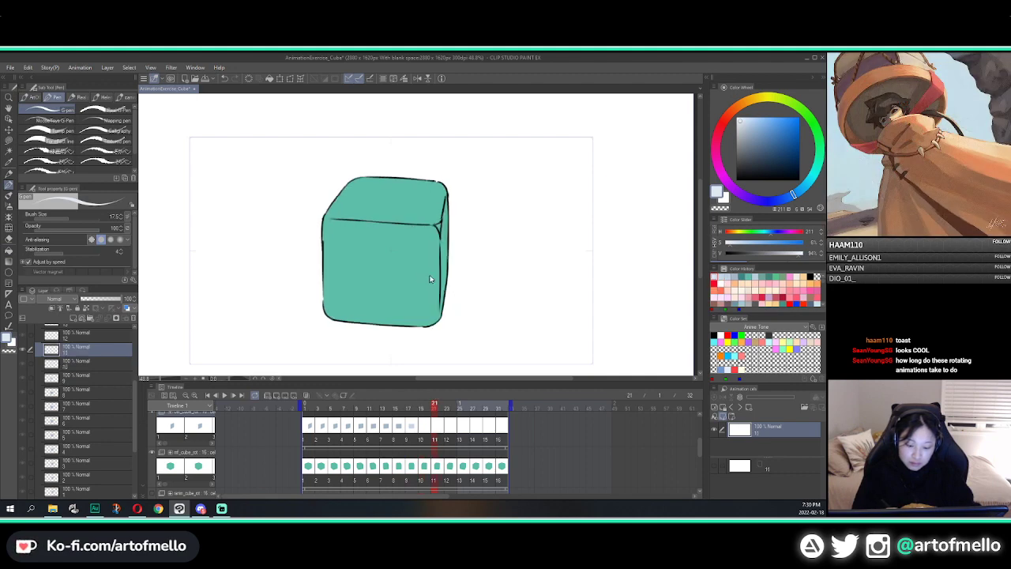
key(g)
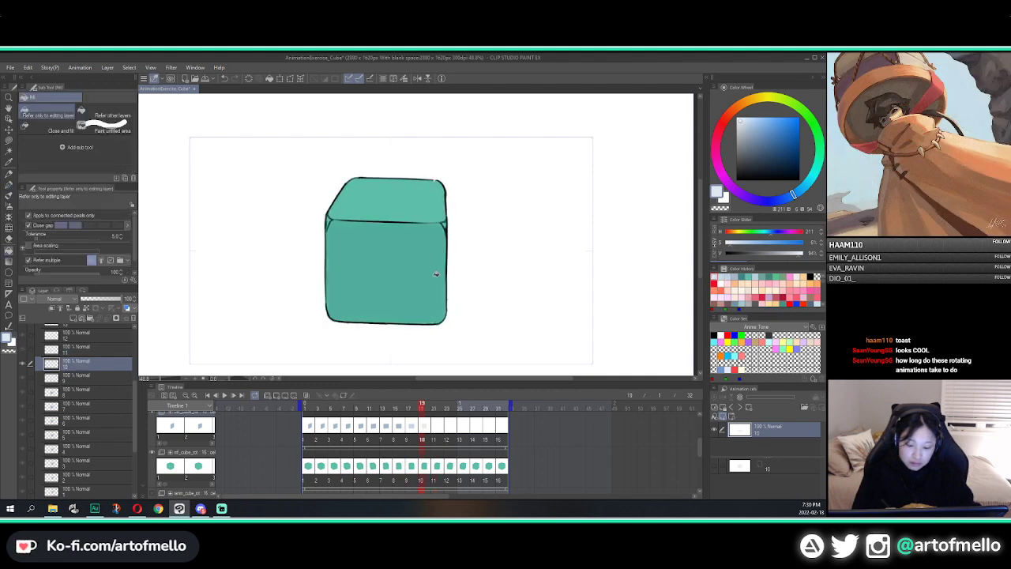
Step back to cel 4 and forward to cel 11 to examine how the shading changes across the rotation
key(comma)
key(comma)
key(comma)
key(comma)
key(comma)
key(comma)
key(comma)
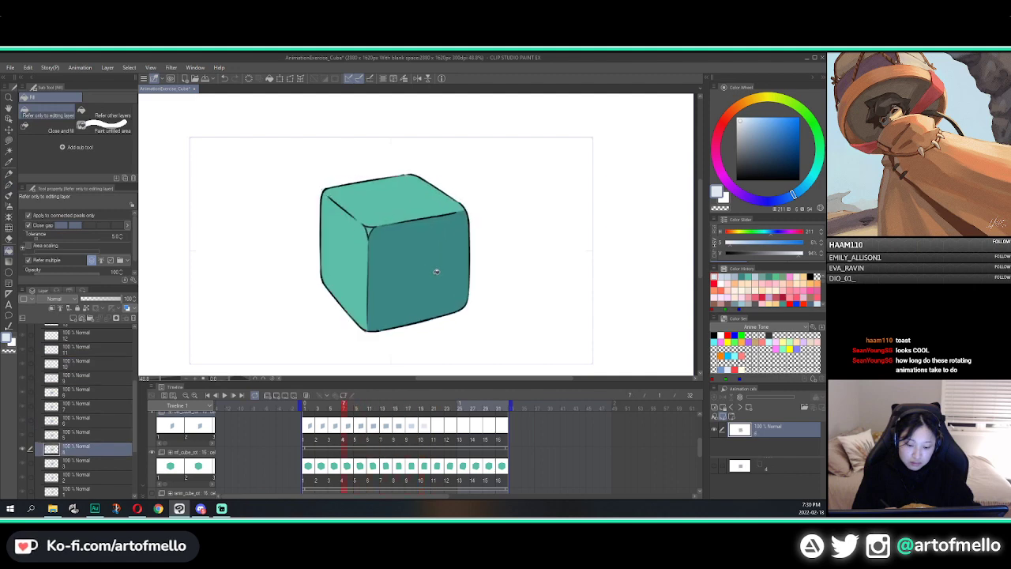
key(period)
key(period)
key(period)
key(period)
key(period)
key(period)
key(period)
key(period)
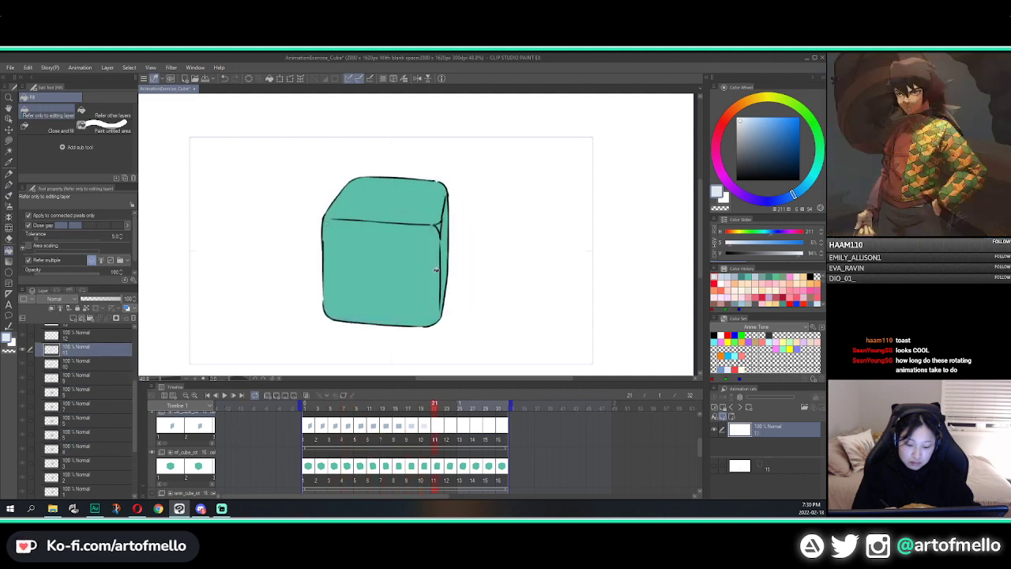
Return to cel 8 and pick up the original shadow colour from the cube's shaded front face
key(comma)
key(comma)
key(comma)
key(comma)
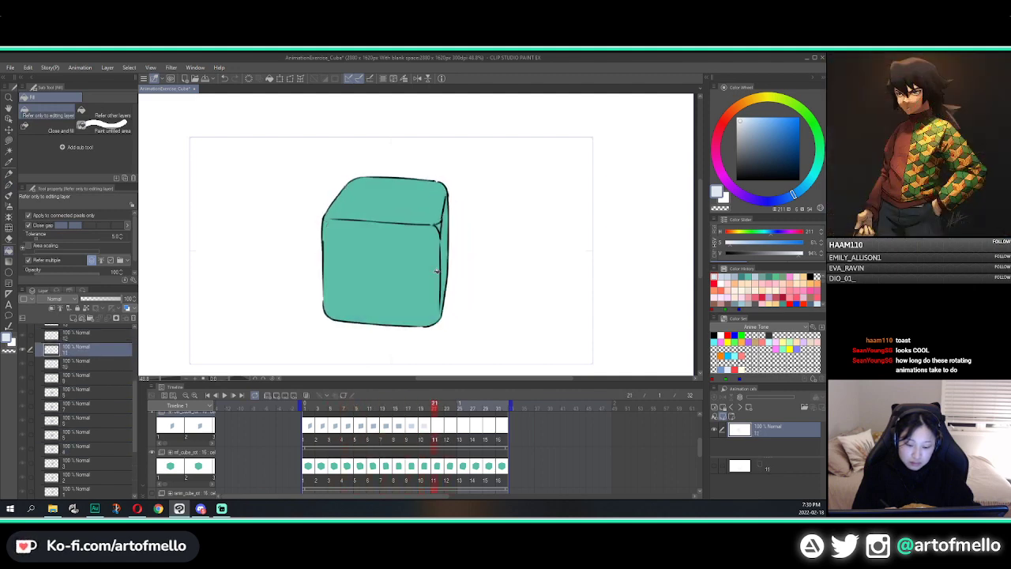
alt+click(439, 264)
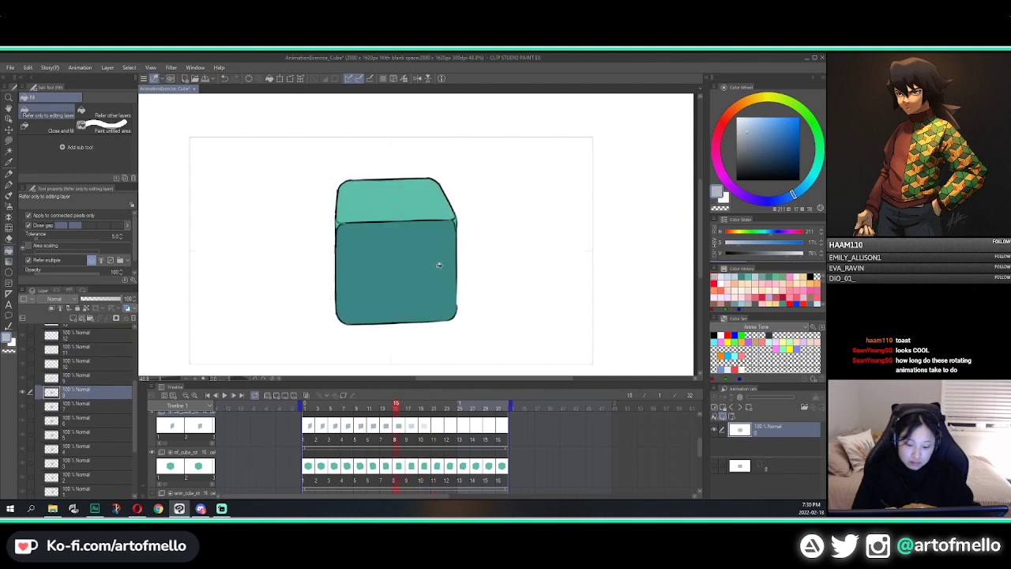
Compare the neighbouring cels and fill the cube's narrow right face in cels 11 and 12 with the shadow colour
key(comma)
key(comma)
key(period)
key(period)
key(period)
key(period)
key(period)
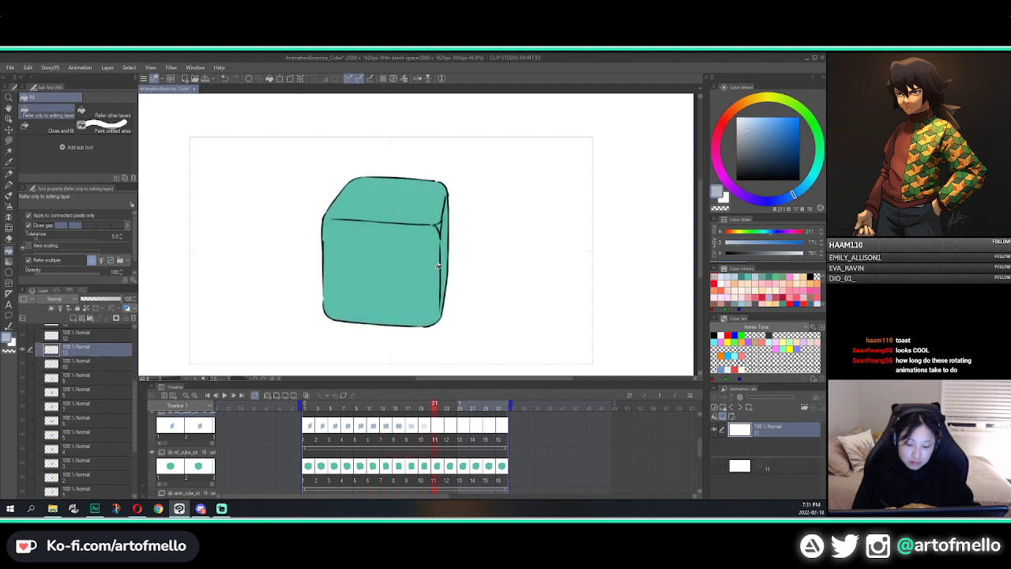
key(period)
key(comma)
key(comma)
key(period)
key(period)
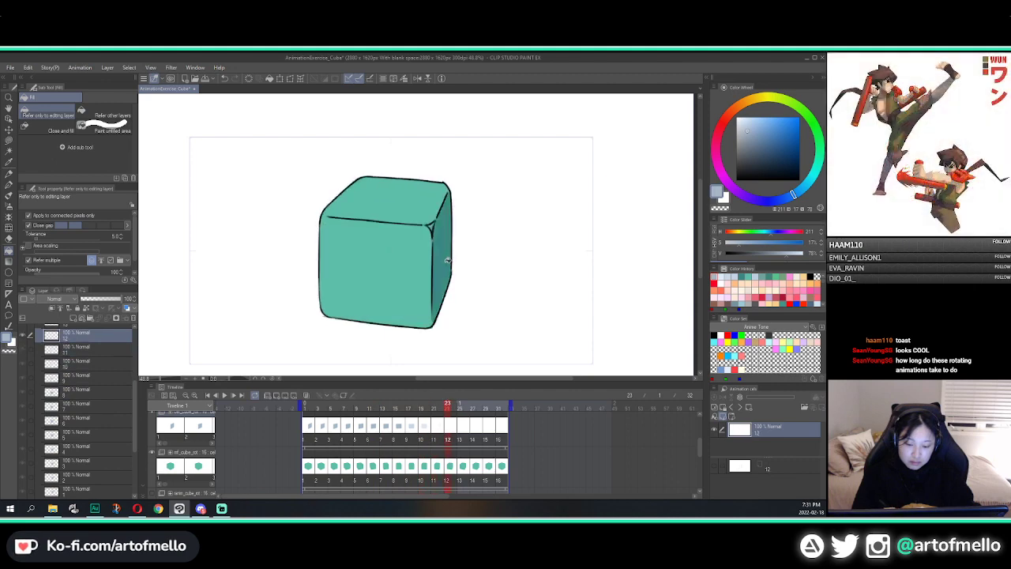
key(period)
key(comma)
In cels 13 and 14, close the line gaps around the cube's right face with the G-pen and fill it with the shadow colour
key(period)
key(p)
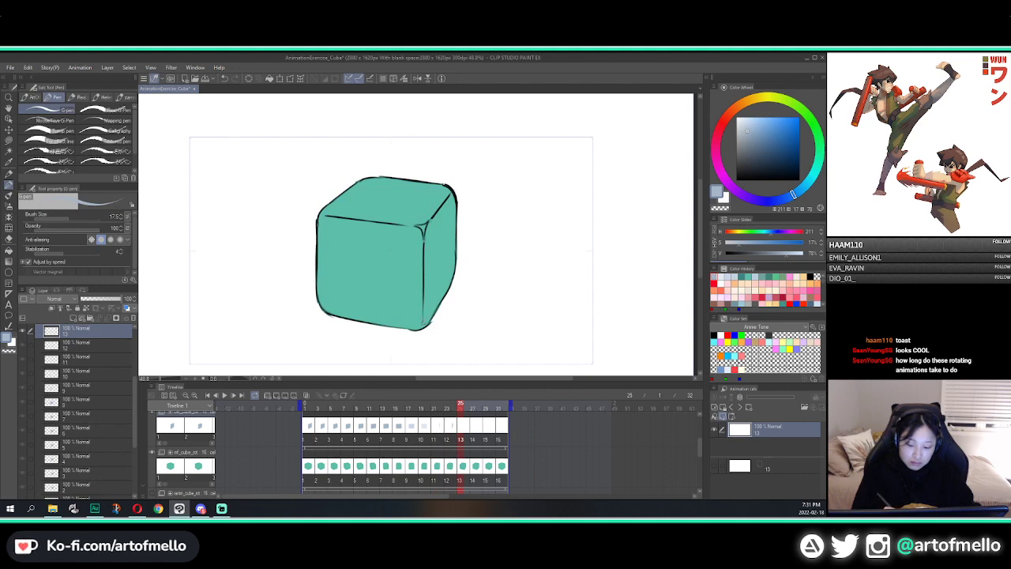
key(g)
click(441, 278)
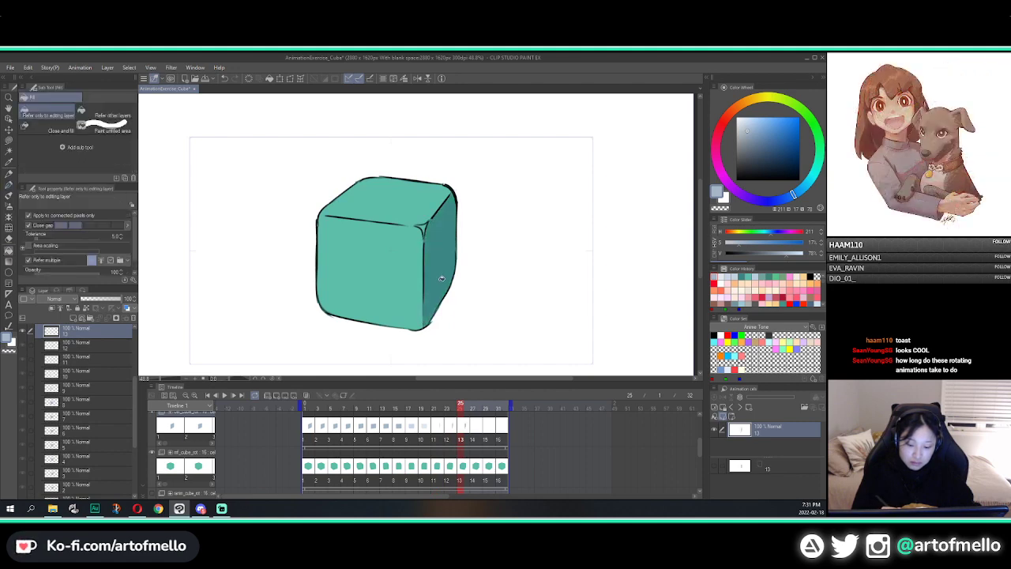
key(period)
key(p)
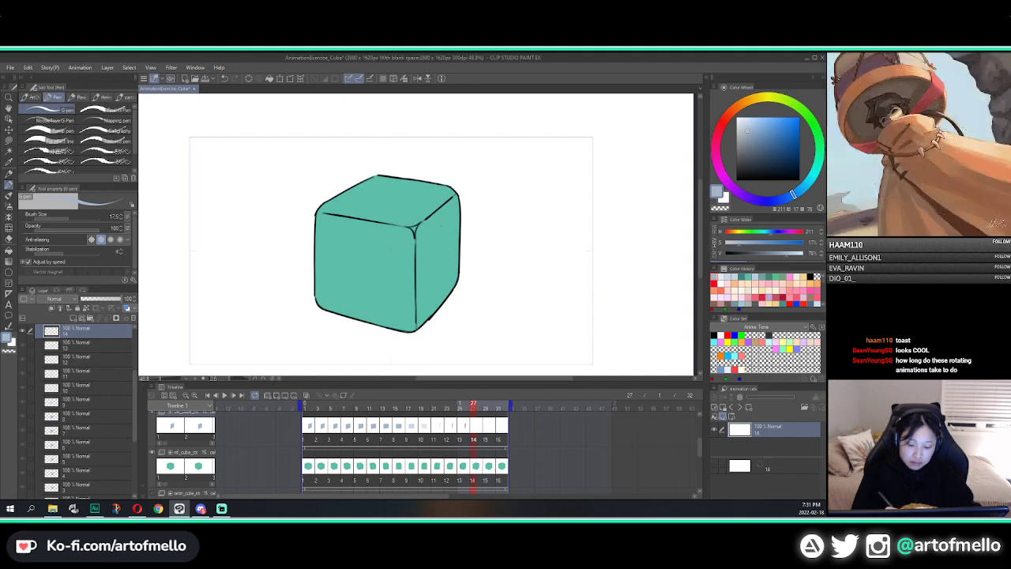
key(g)
click(428, 294)
In cel 15, close the line gaps around the cube's right face with the G-pen and fill it with the shadow colour
key(period)
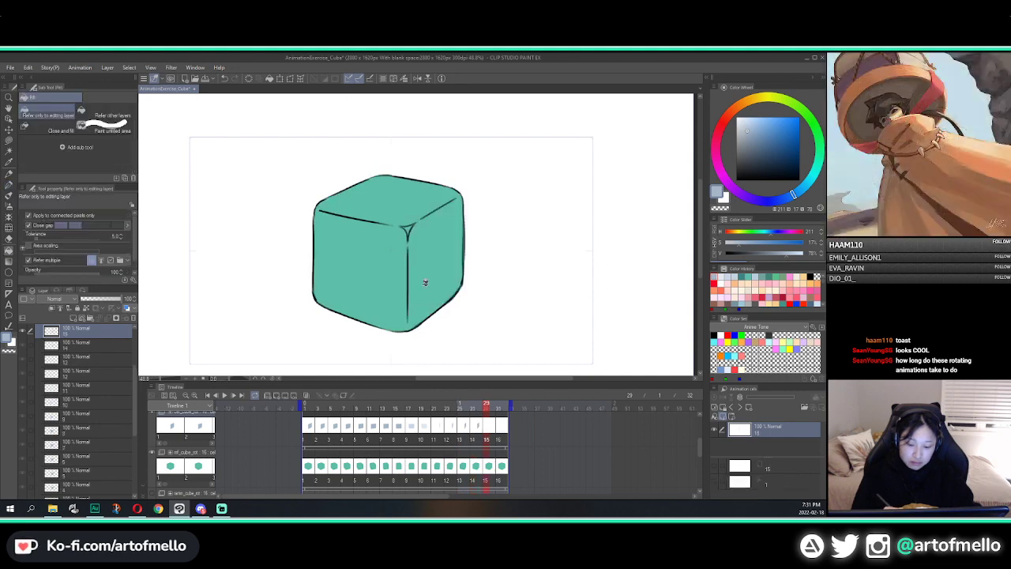
key(p)
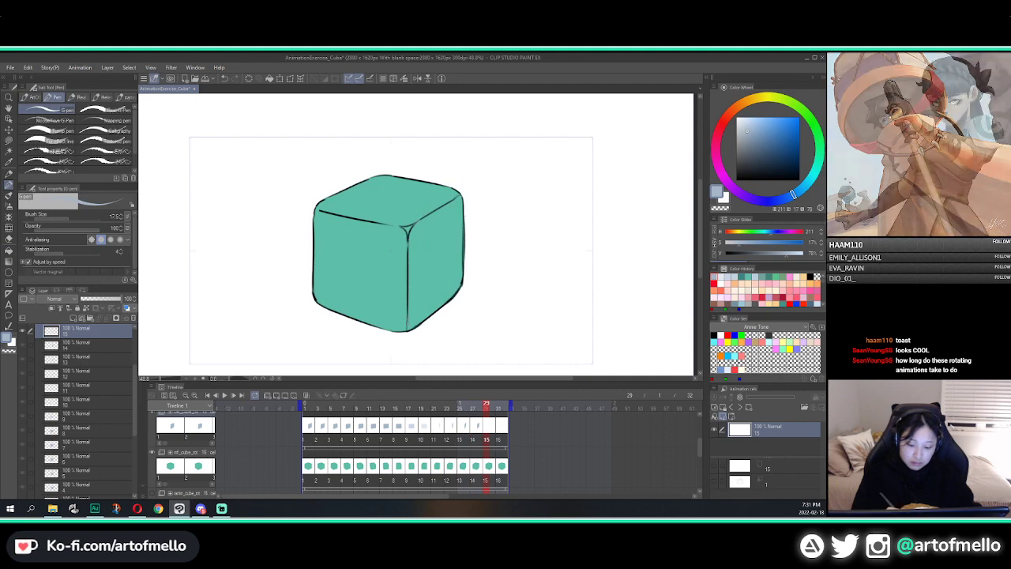
key(g)
click(430, 293)
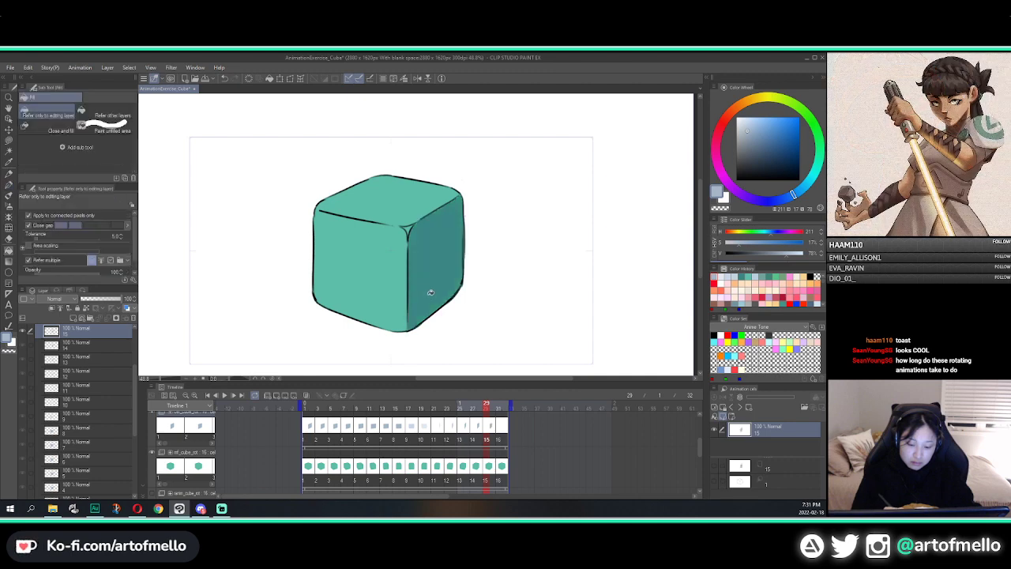
In cel 16, close the line gaps around the cube's right face with the G-pen and fill it with the shadow colour
key(period)
key(p)
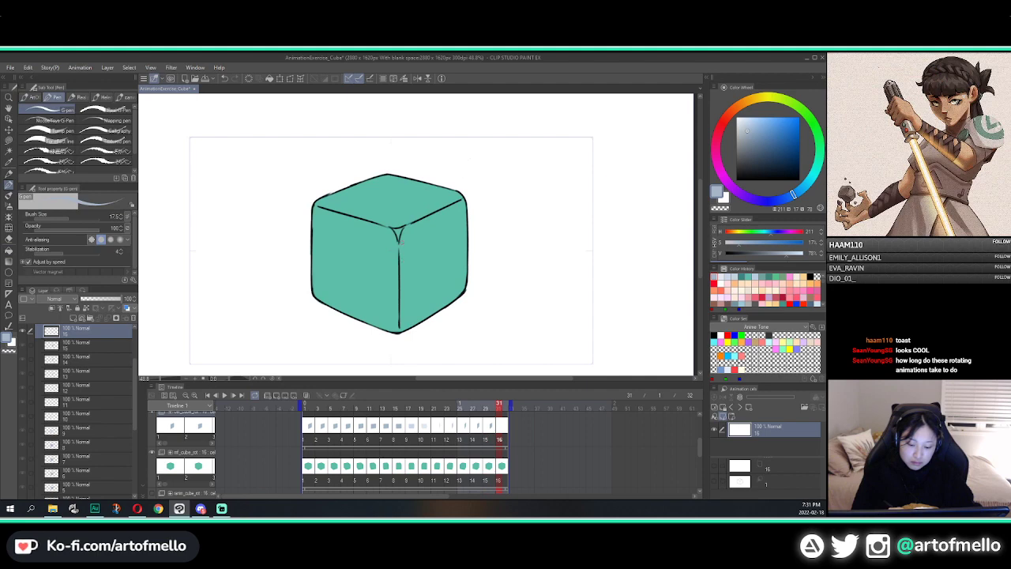
key(g)
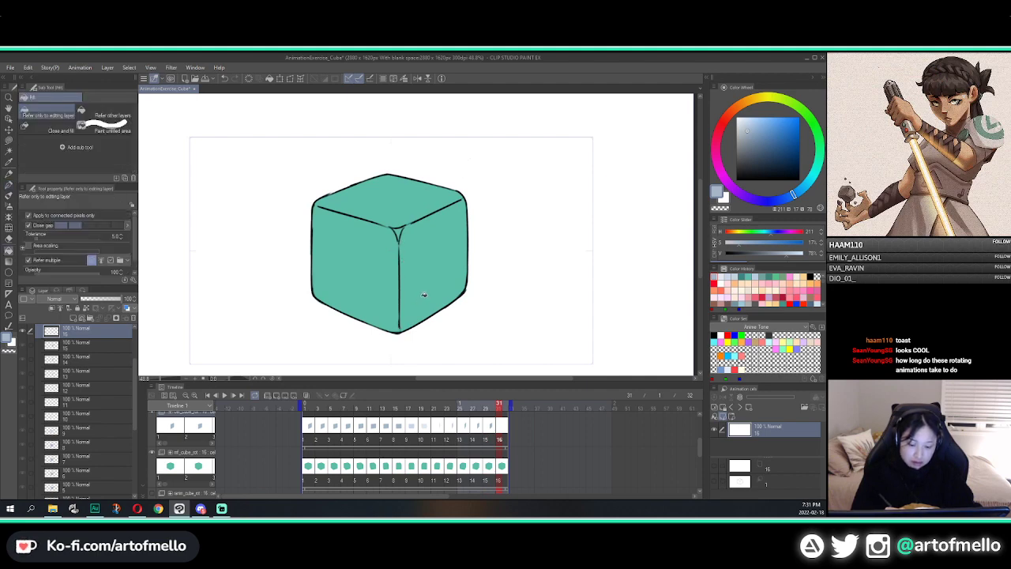
key(space)
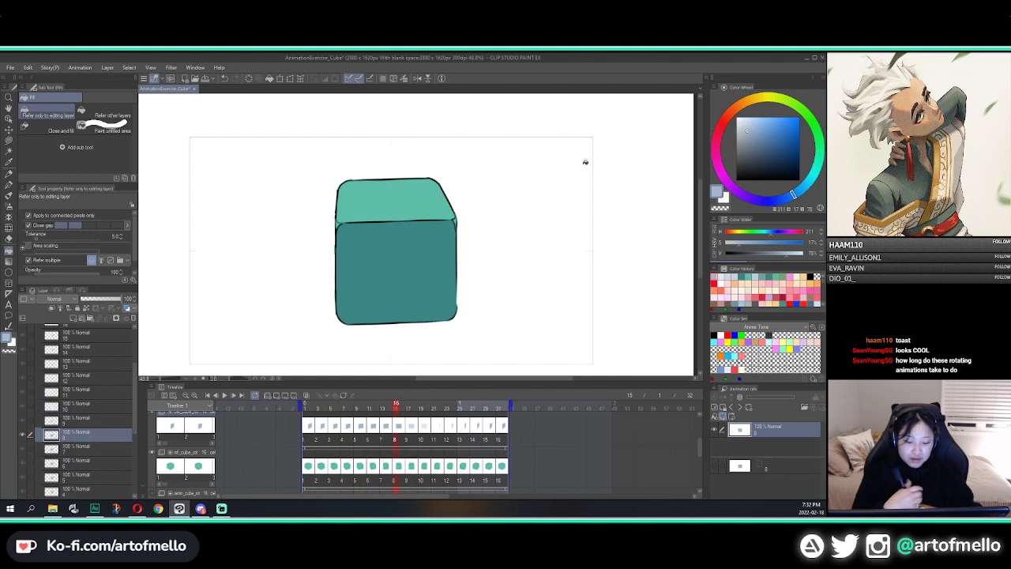
Lighten the shadow colour with saturation 12% and a higher brightness, refill the cube's front face, and compare the neighbouring cels
click(435, 253)
click(791, 253)
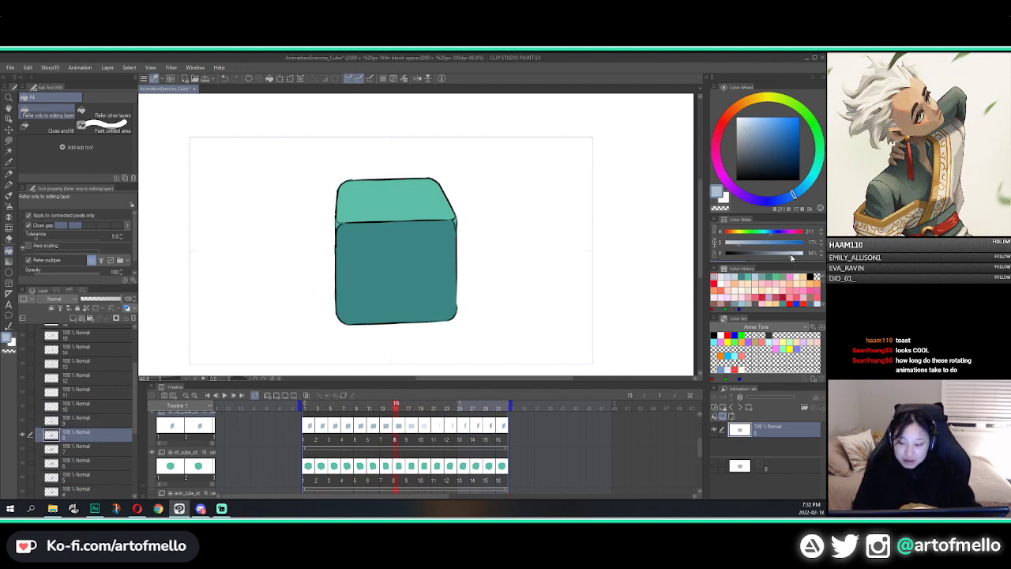
drag(740, 245, 736, 245)
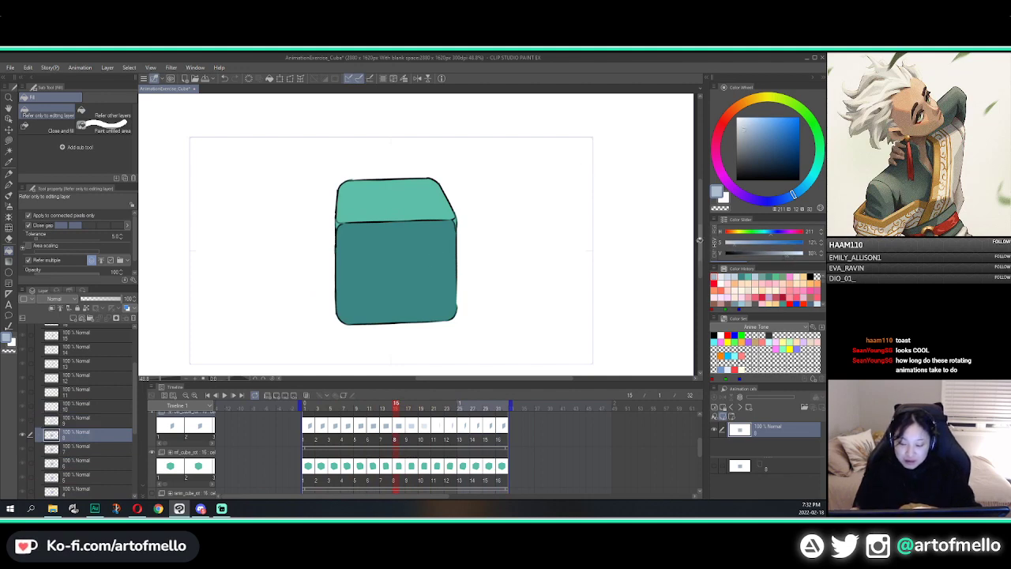
click(427, 279)
key(period)
key(period)
key(comma)
key(comma)
key(comma)
key(comma)
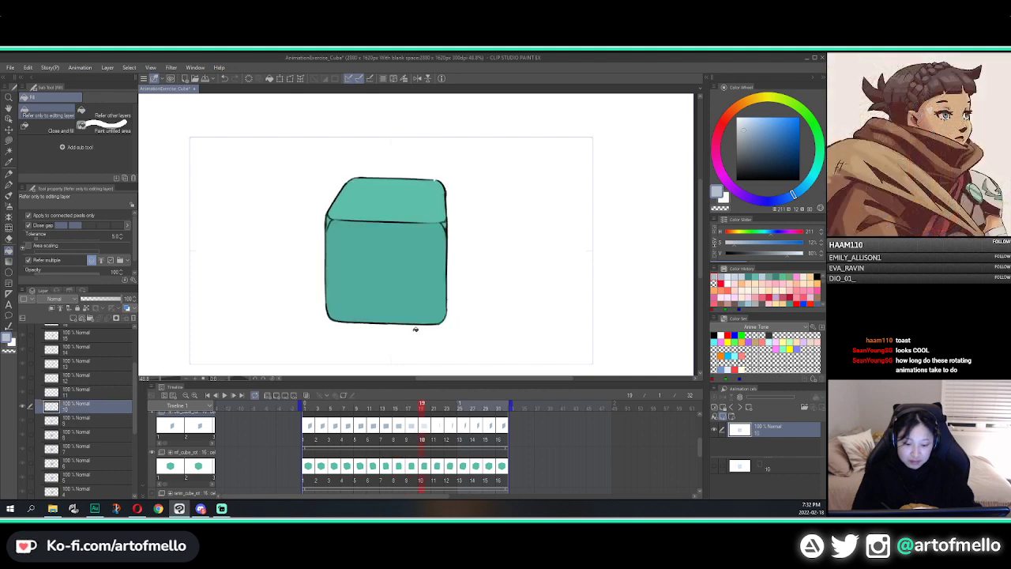
Play back the shaded cube animation and review the first cels to check how the shadow moves and fades
key(space)
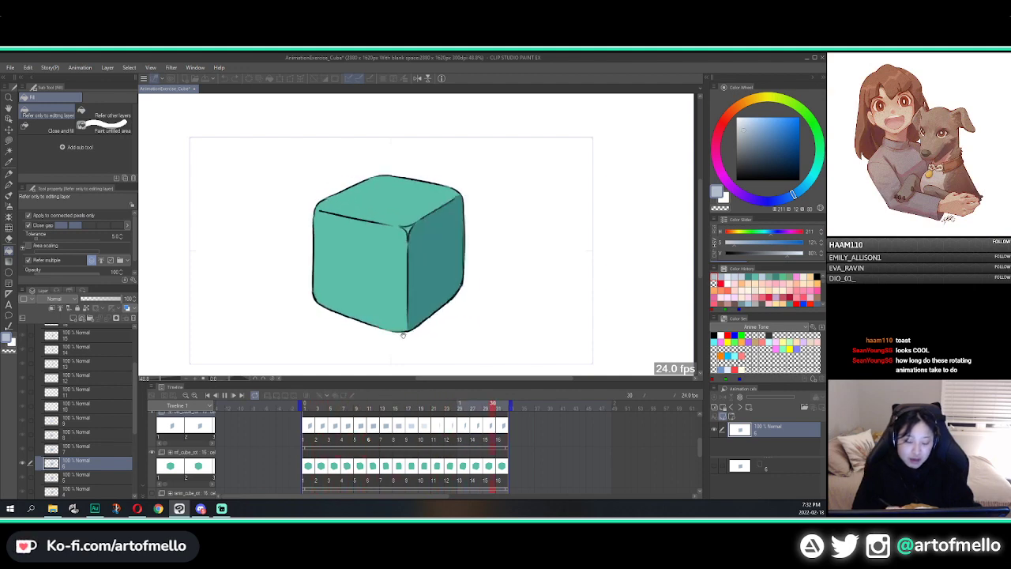
key(space)
key(Left)
key(Left)
key(Right)
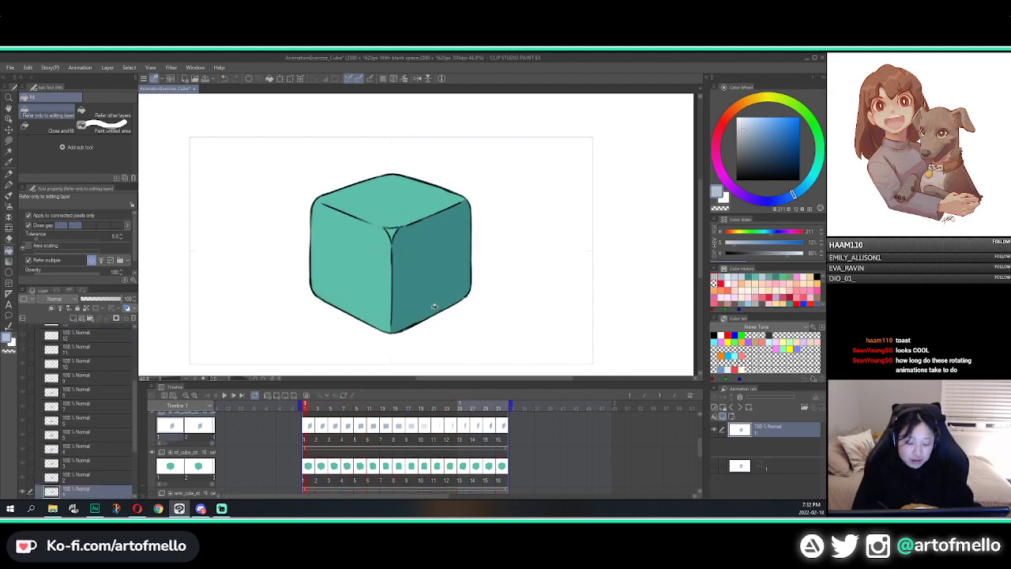
click(742, 120)
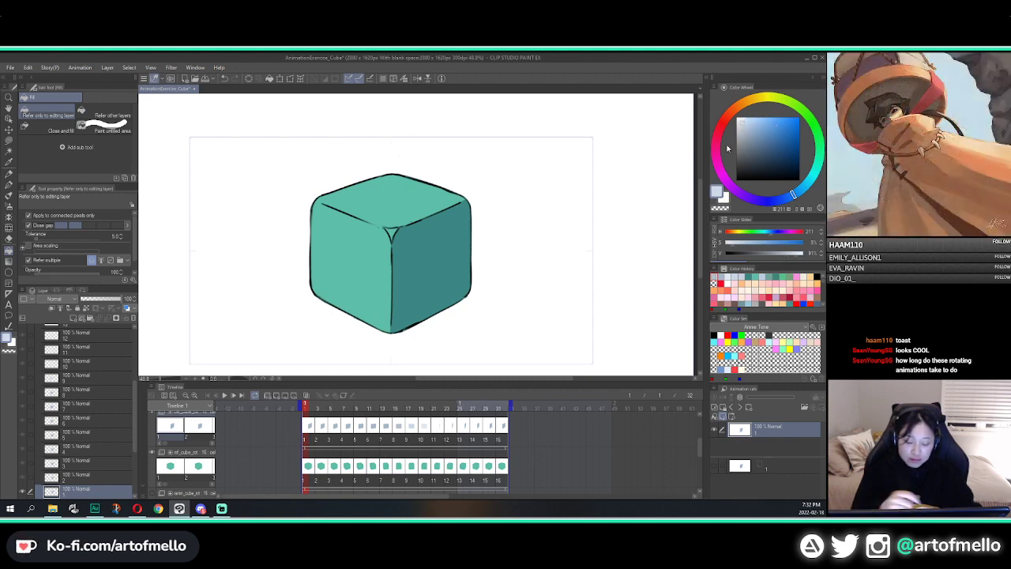
scroll(513, 191, down, 5)
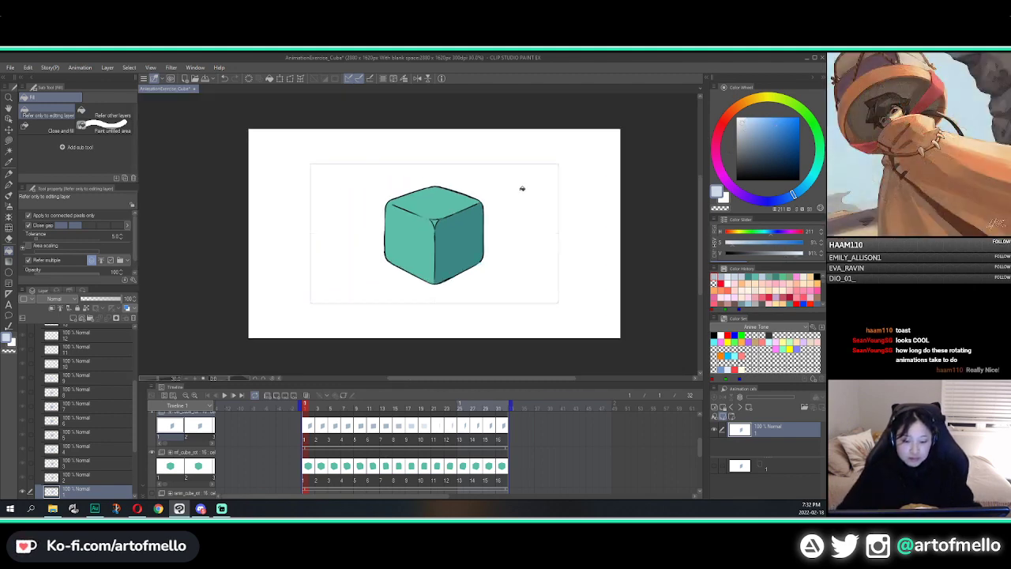
drag(521, 188, 477, 203)
scroll(473, 204, up, 2)
drag(413, 215, 429, 214)
key(space)
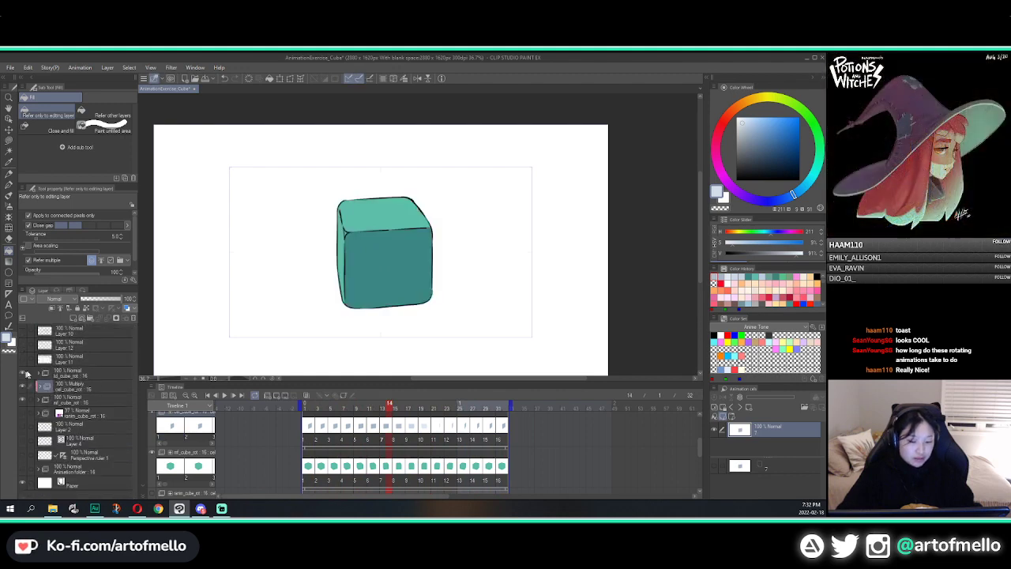
Add a new layer above the cube's line art folder, clip it to the folder, and fill it with pure red
click(62, 372)
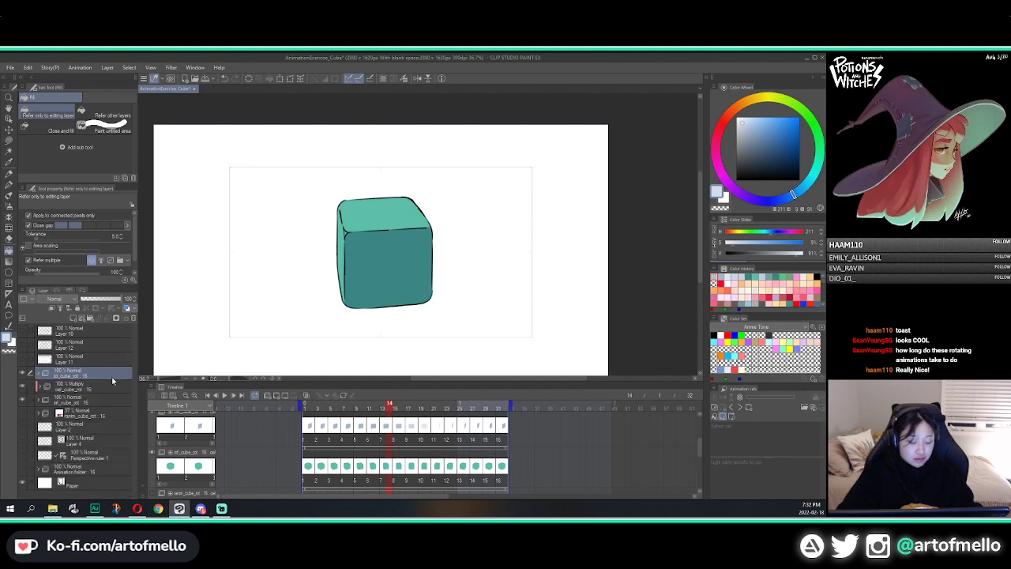
click(73, 317)
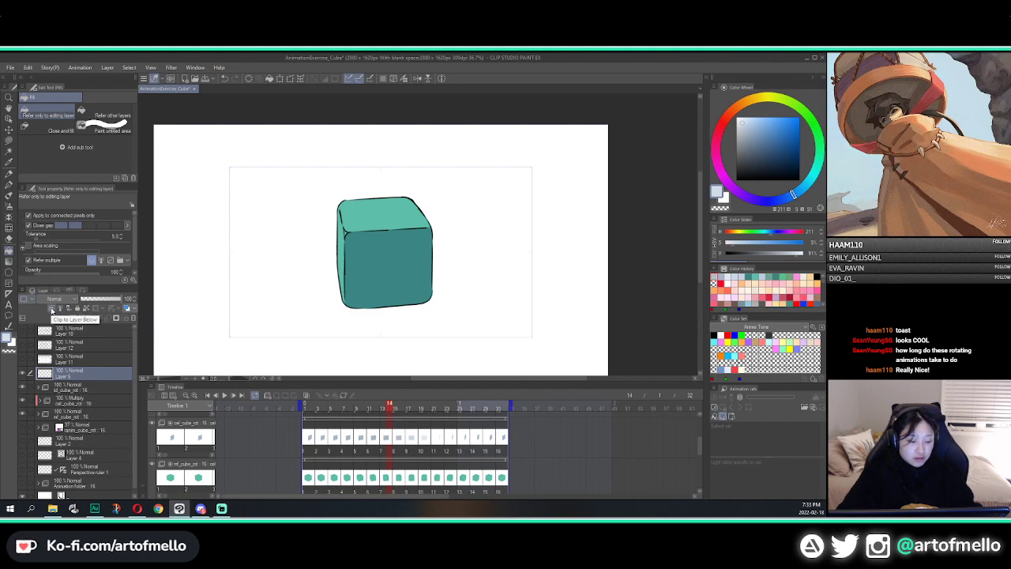
click(721, 123)
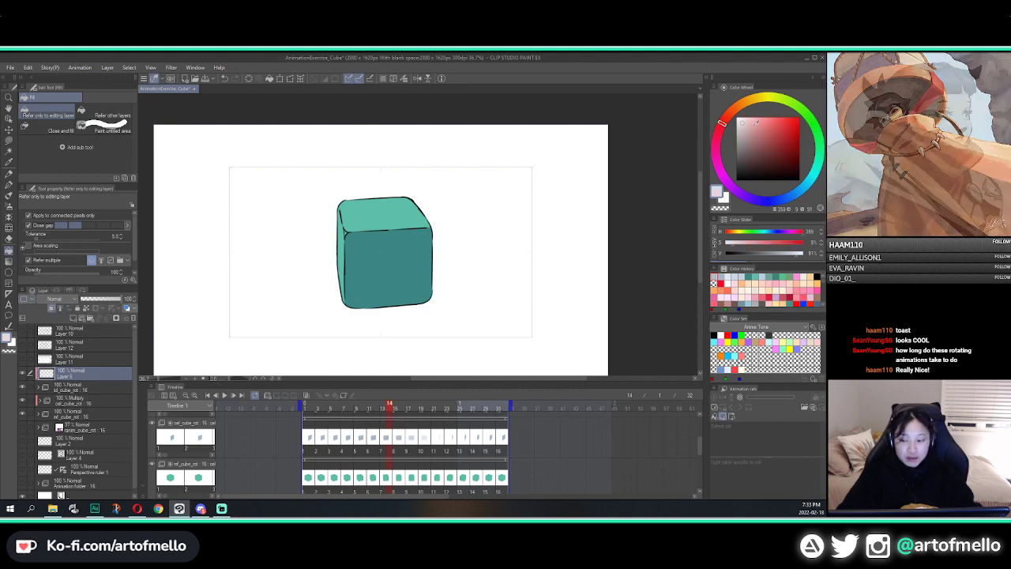
click(799, 117)
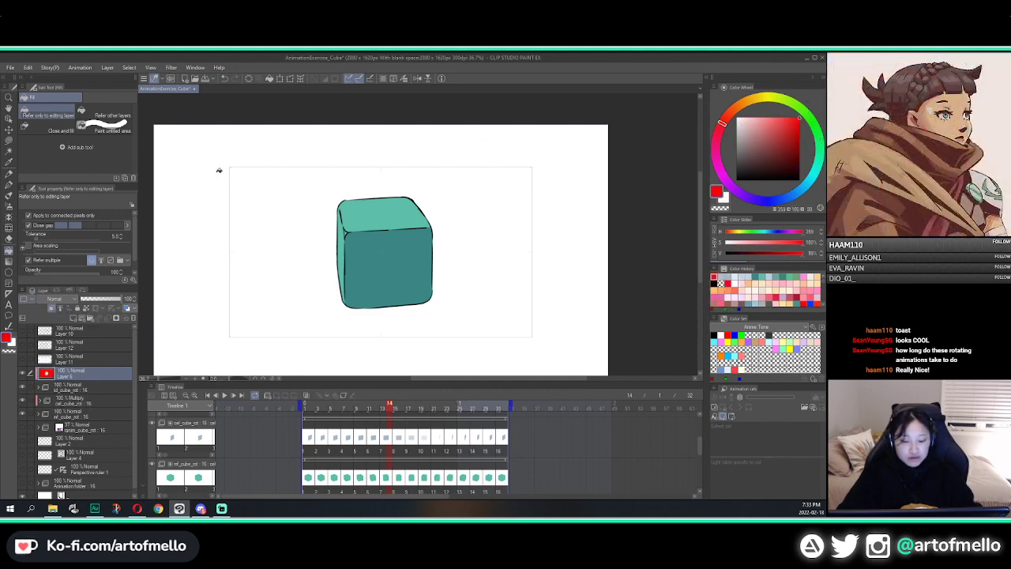
key(ctrl+a)
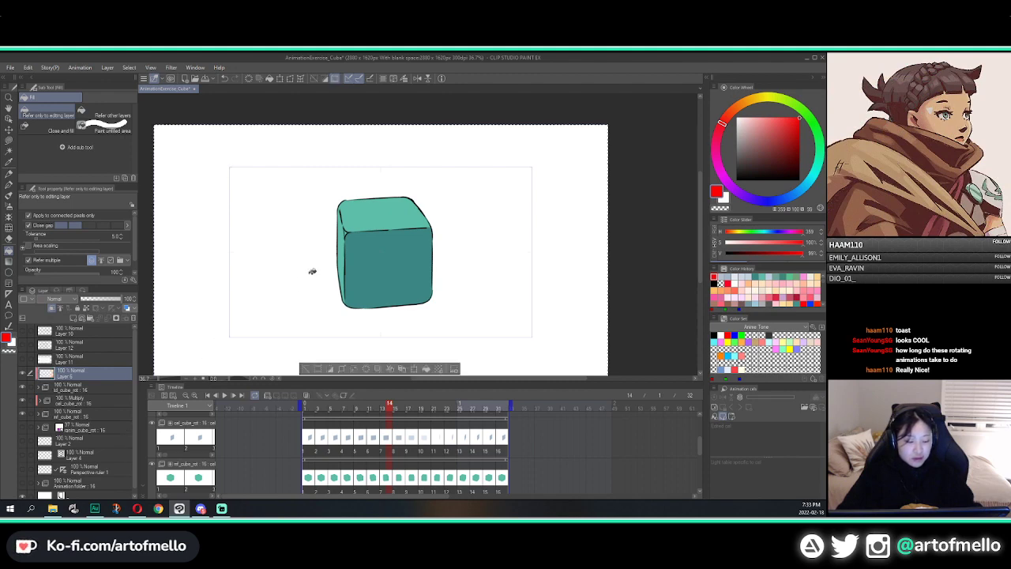
click(425, 369)
click(305, 368)
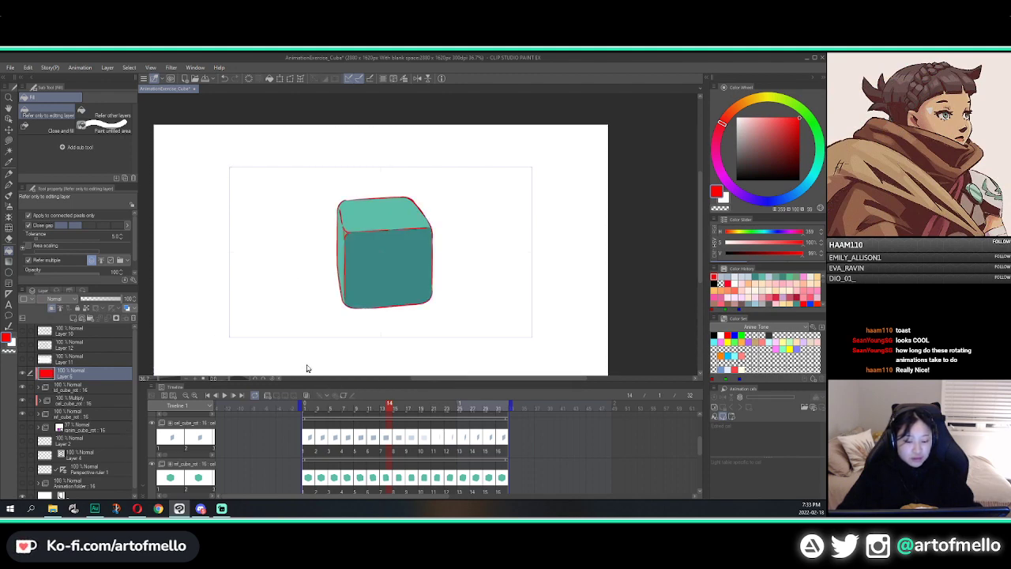
Play back the animation with the red lines and delete the clipped red layer
key(space)
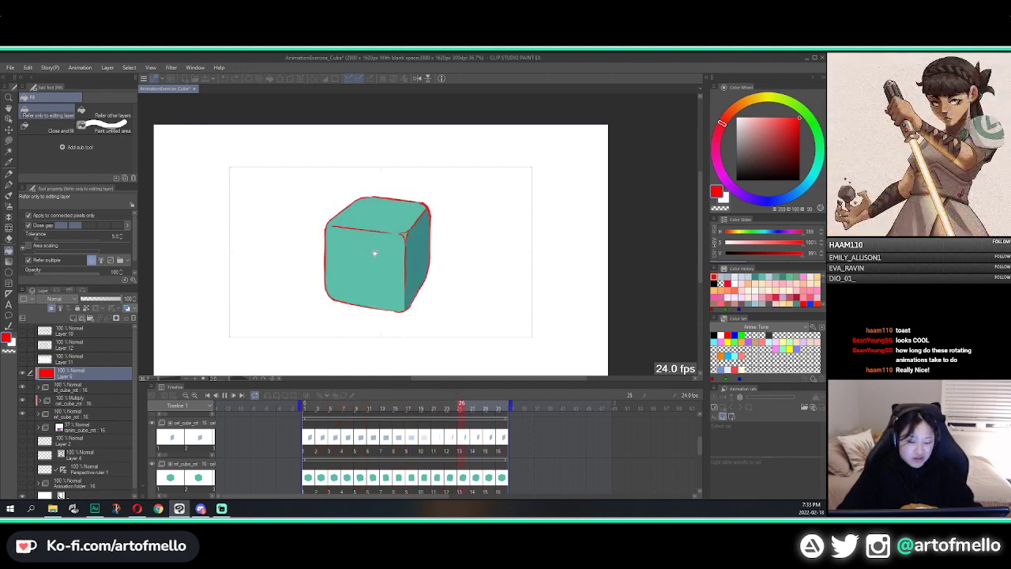
key(space)
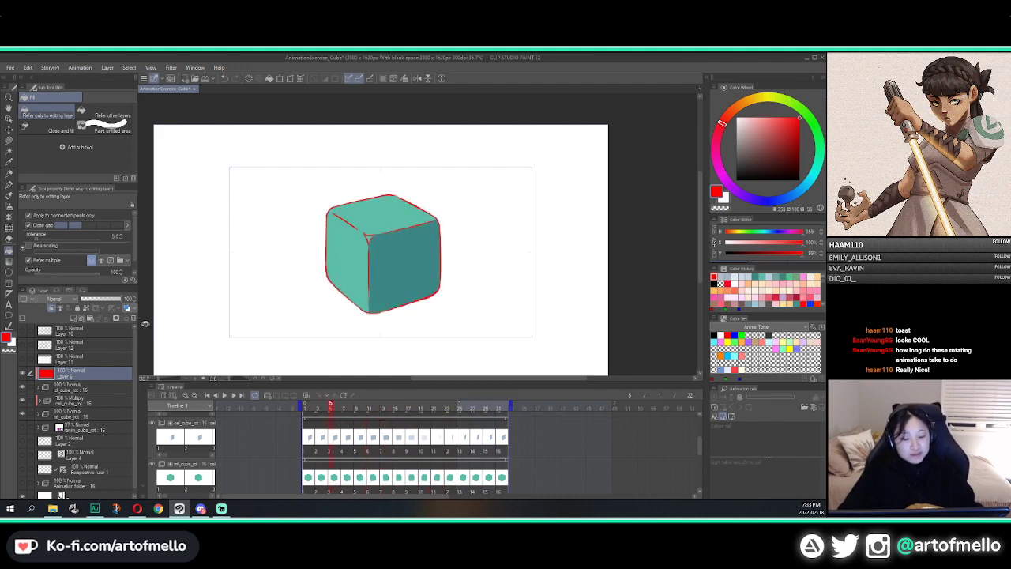
click(23, 374)
key(Delete)
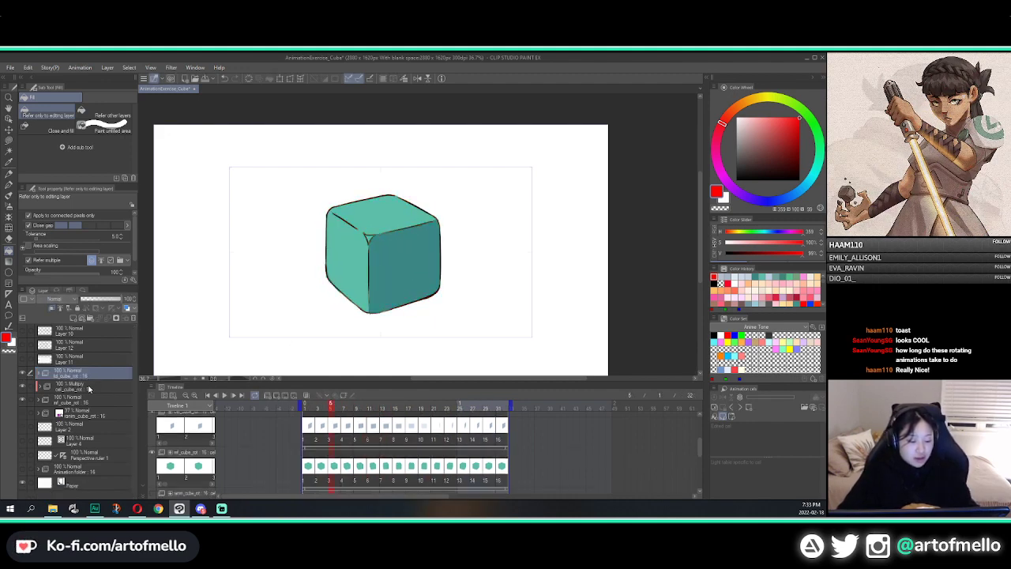
Turn on the layer colour effect for the cube's line art folder and preview the recoloured lines in playback
click(131, 312)
key(space)
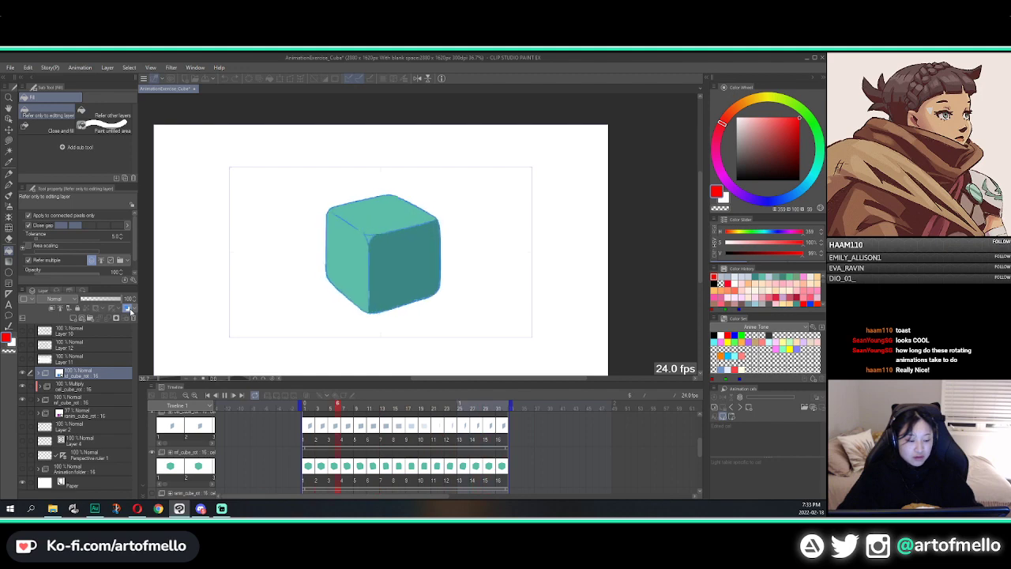
key(space)
Change the line art folder's layer colour to a dark teal green
click(135, 309)
click(144, 320)
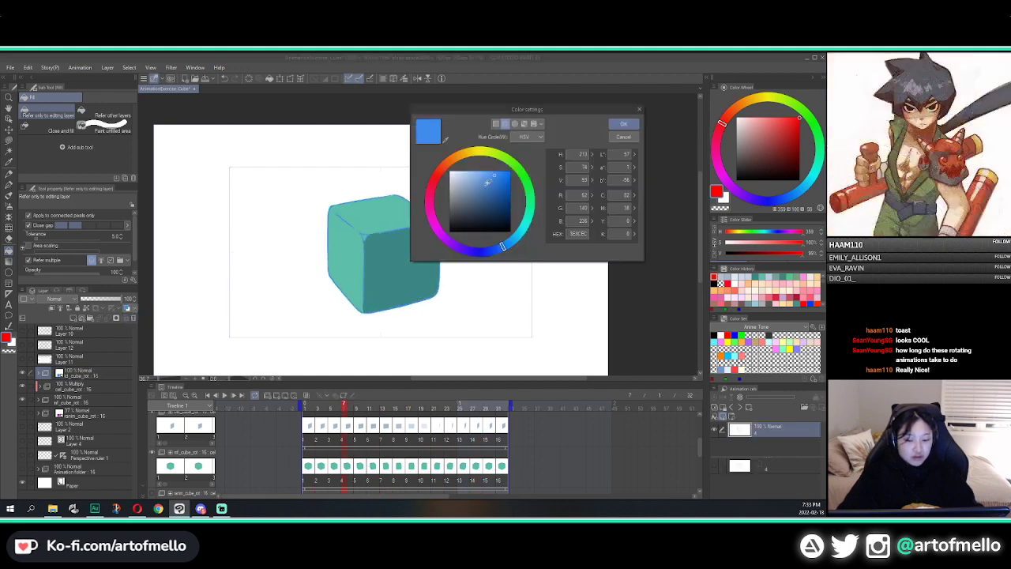
click(443, 169)
click(503, 183)
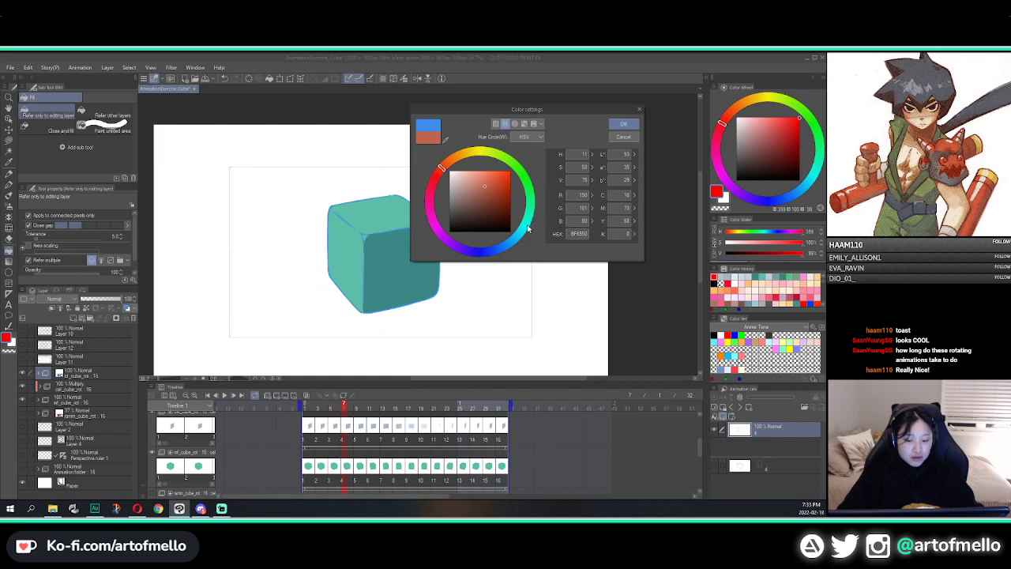
drag(529, 229, 528, 216)
click(612, 124)
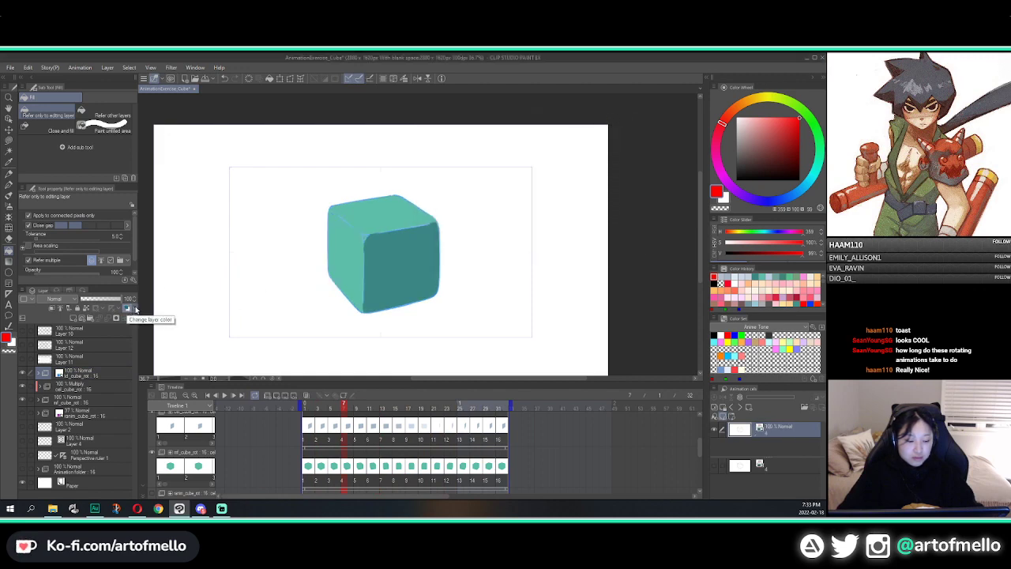
click(127, 311)
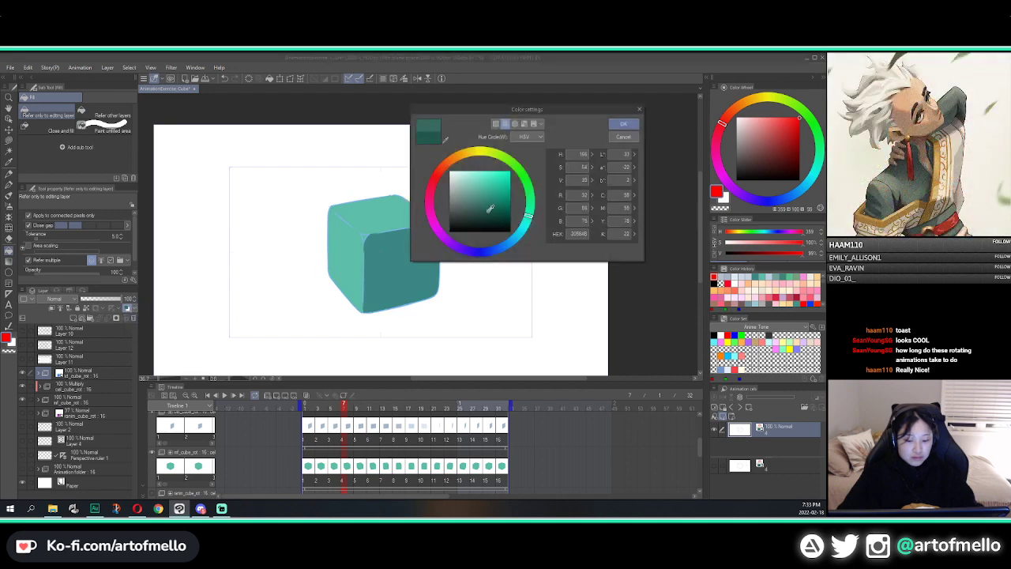
click(634, 123)
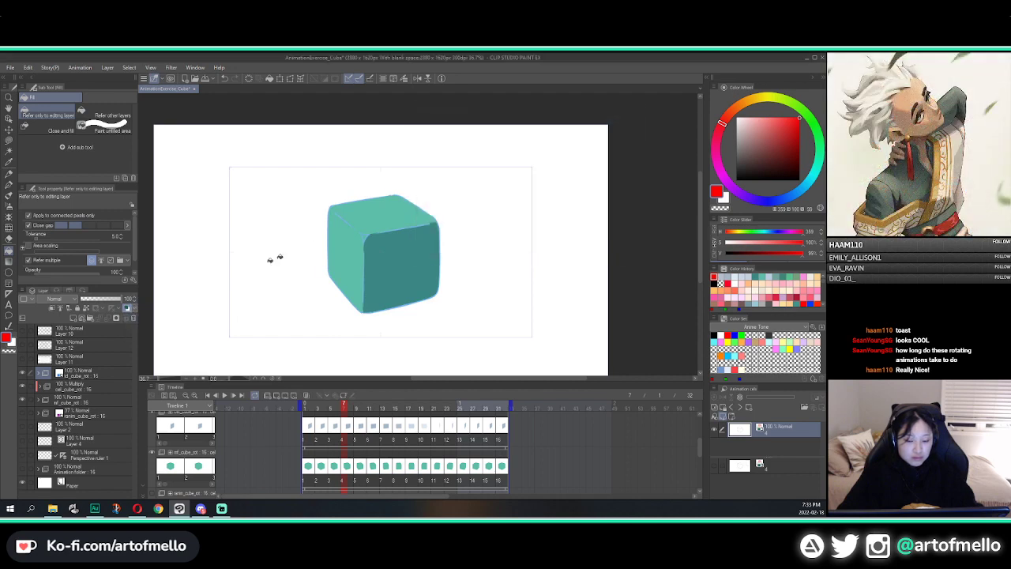
Set the line art folder's layer sub colour to black
click(128, 310)
click(499, 204)
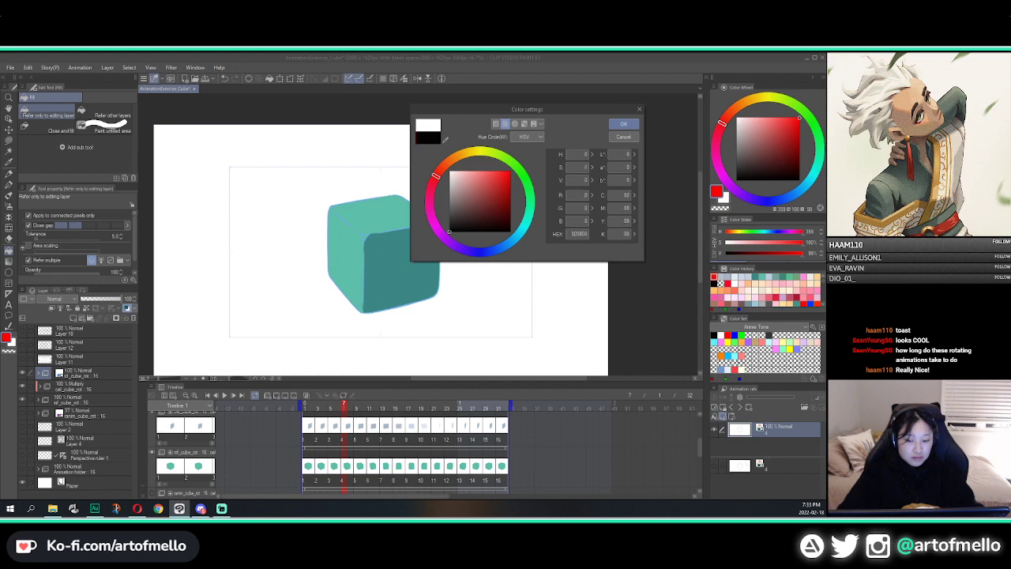
click(623, 123)
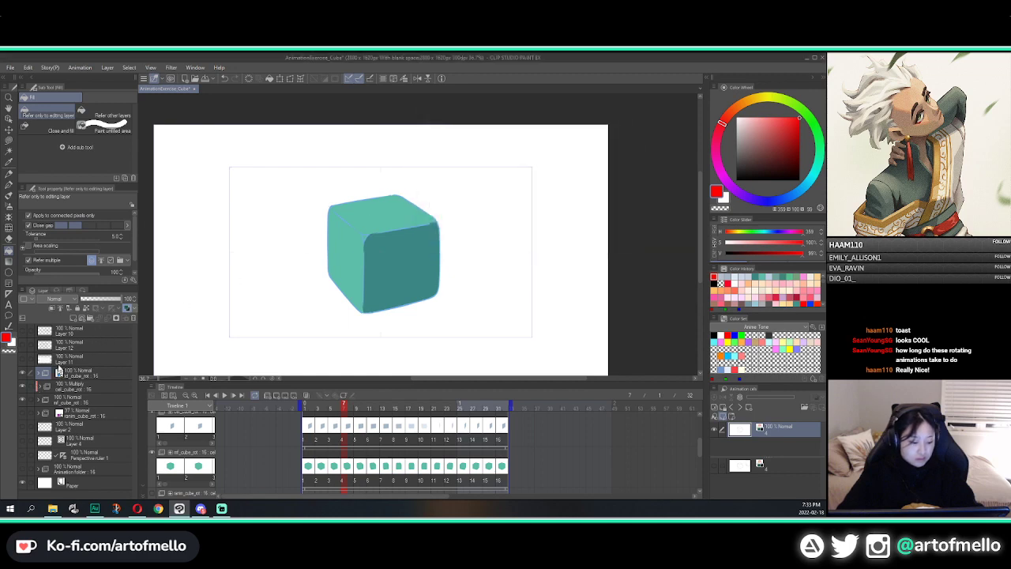
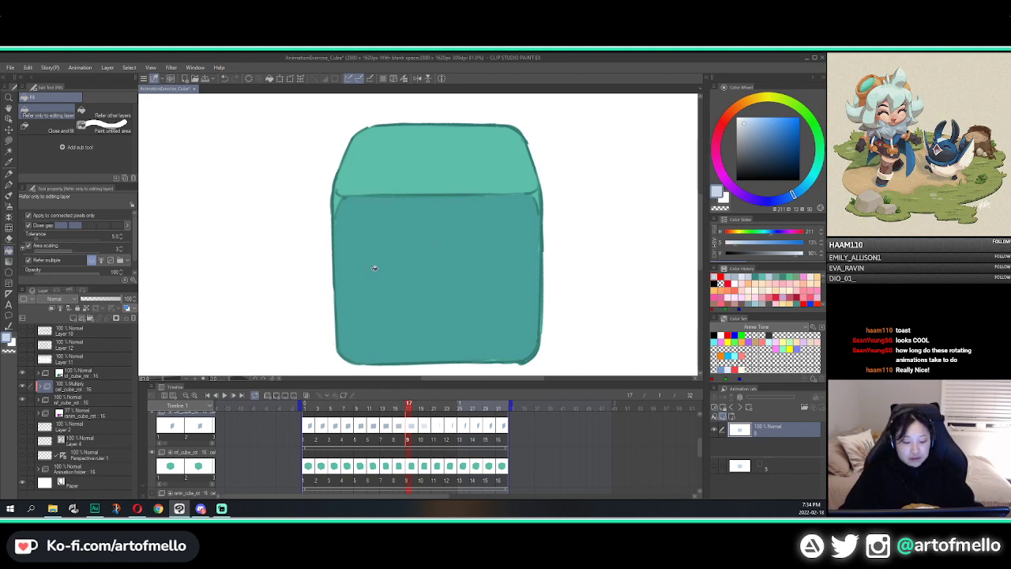
Compare the shading in cels 9, 10 and 11 and pick up the shadow colour from the cube's narrow right face in cel 11
key(Right)
key(Left)
key(Right)
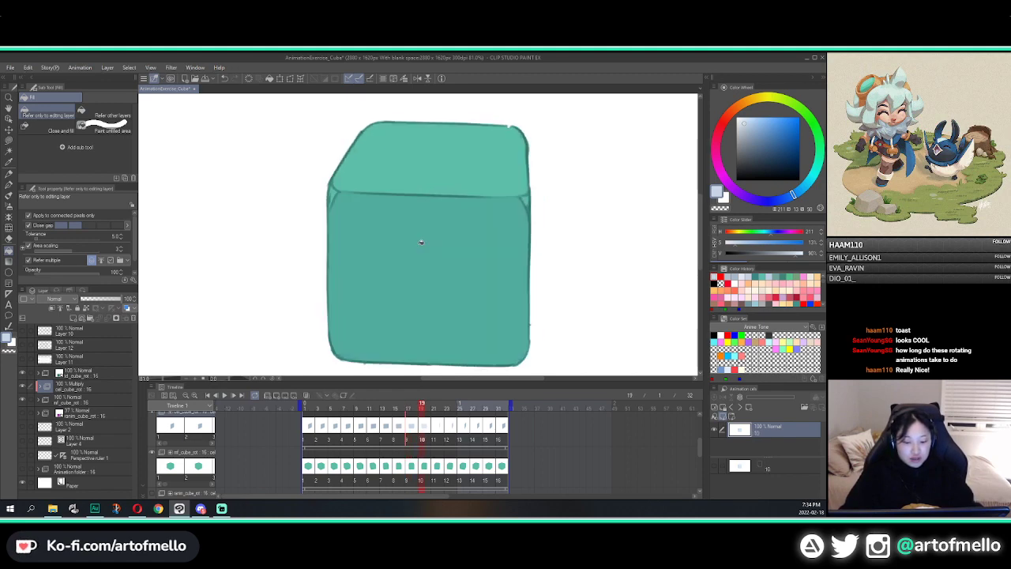
key(Left)
key(Right)
key(Right)
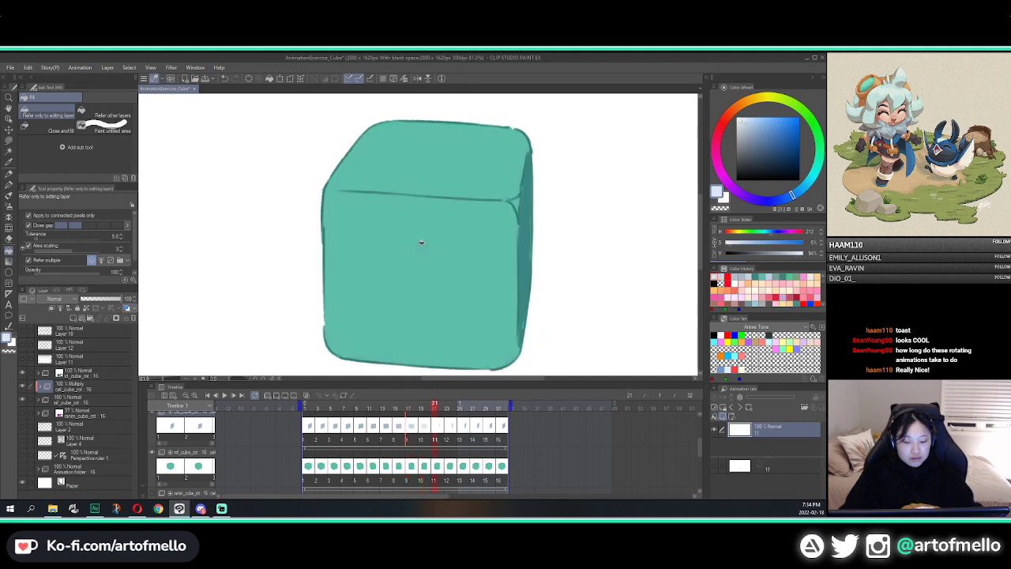
key(Left)
key(Right)
key(Left)
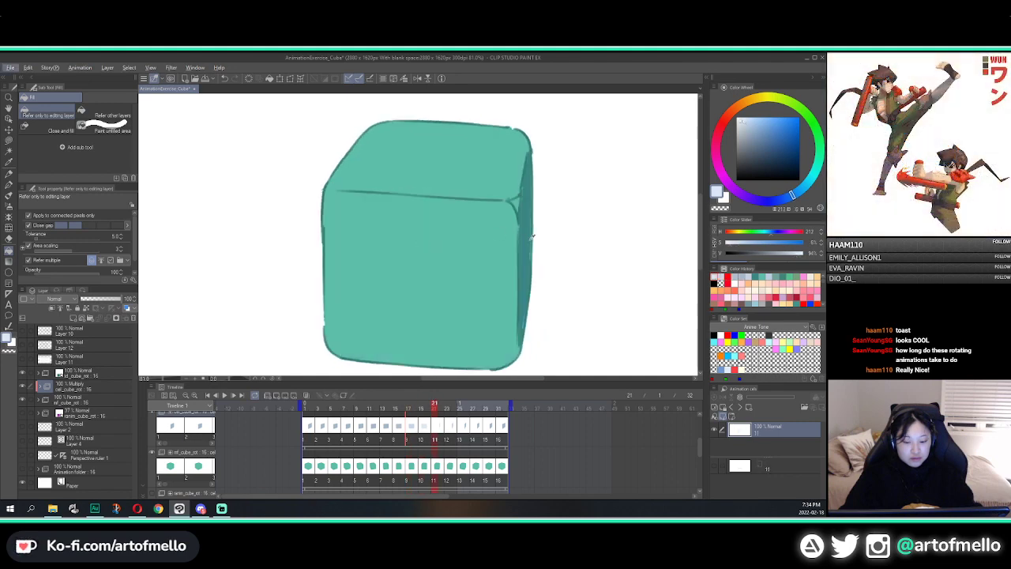
click(526, 238)
Go through cels 12 to 16 and back to cel 1 to check the shading on the cube's right face
key(Right)
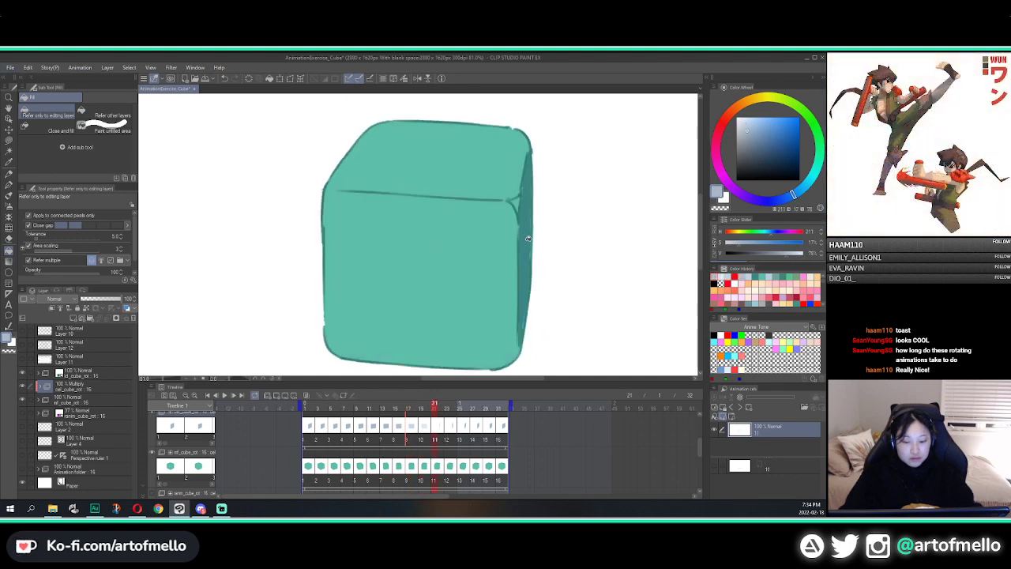
key(Right)
key(Right)
key(Right)
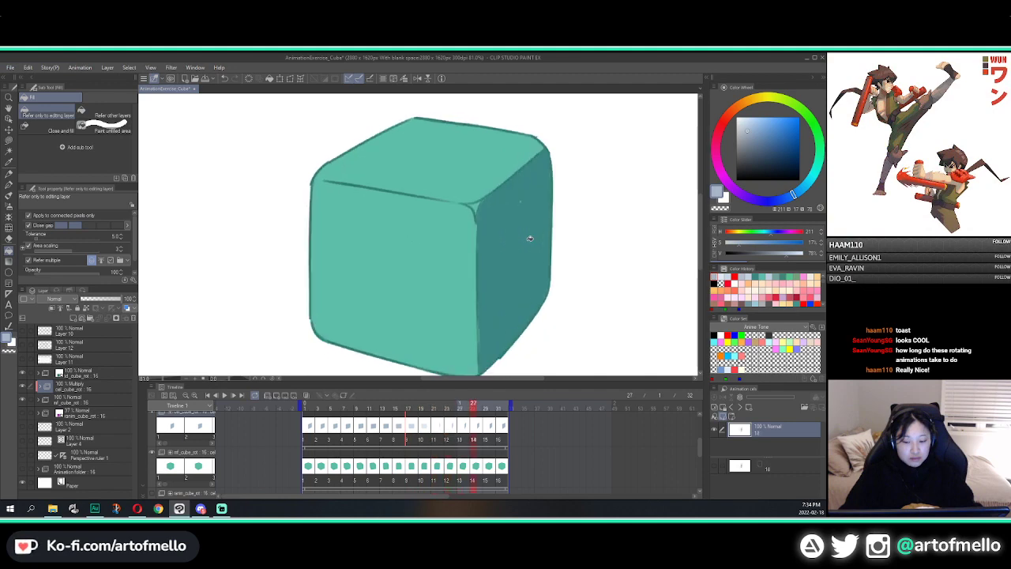
key(Right)
key(Right)
key(Right)
key(Right)
key(Right)
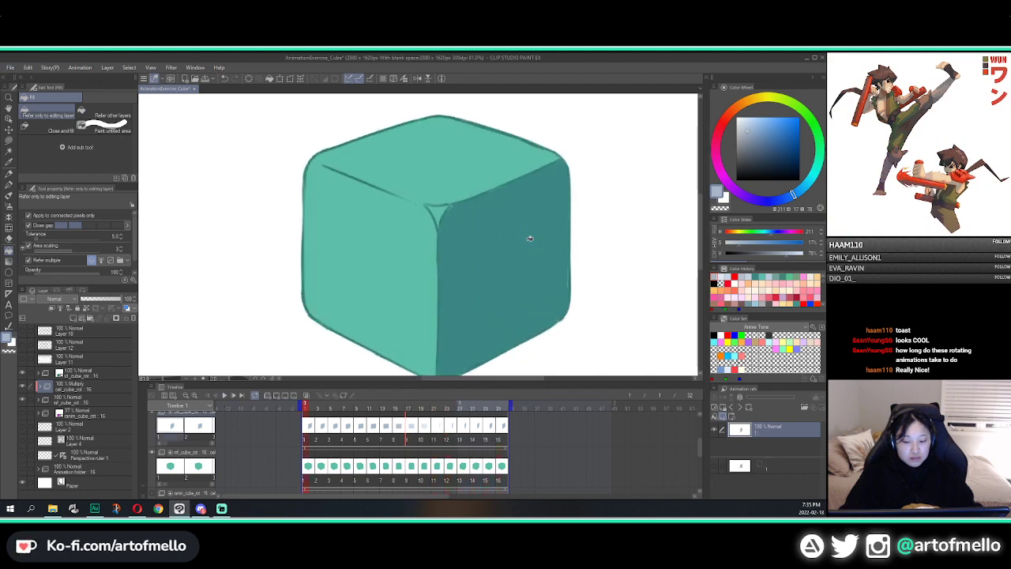
Step through cels 1 to 8 to check the shading on the cube's shadowed face
key(Right)
key(Right)
key(Right)
key(Right)
key(Right)
key(Right)
key(Right)
key(Right)
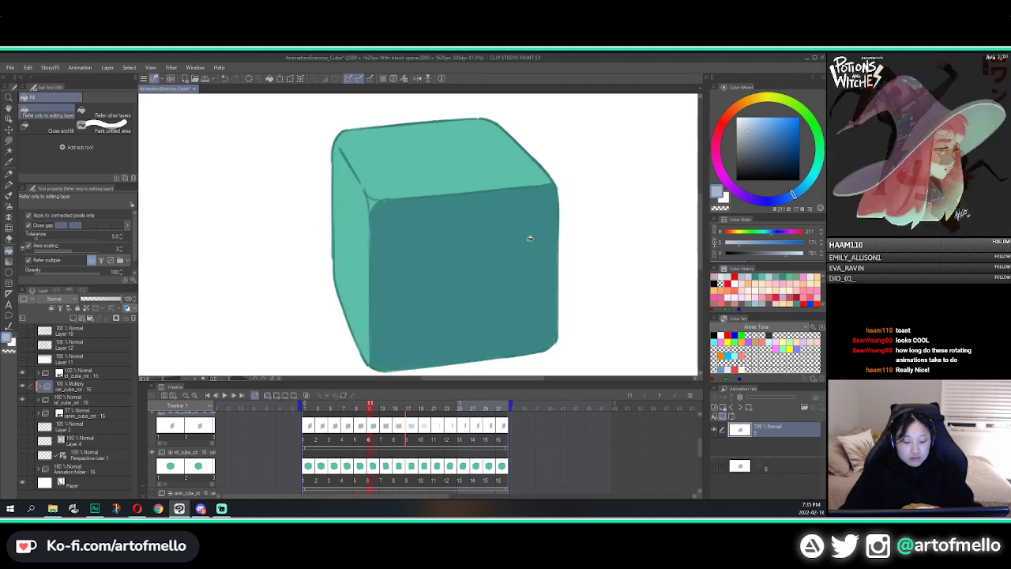
key(Right)
key(Right)
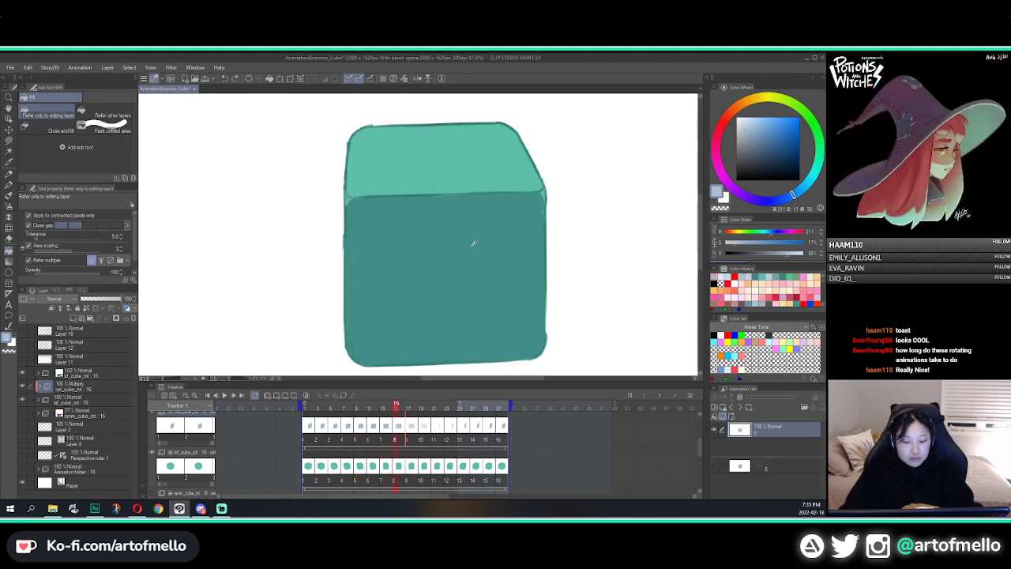
Touch up the shadow face's edges in cels 8 to 10 with the G-pen, reducing the brush size to 50 and sampling each cel's shadow colour
key(p)
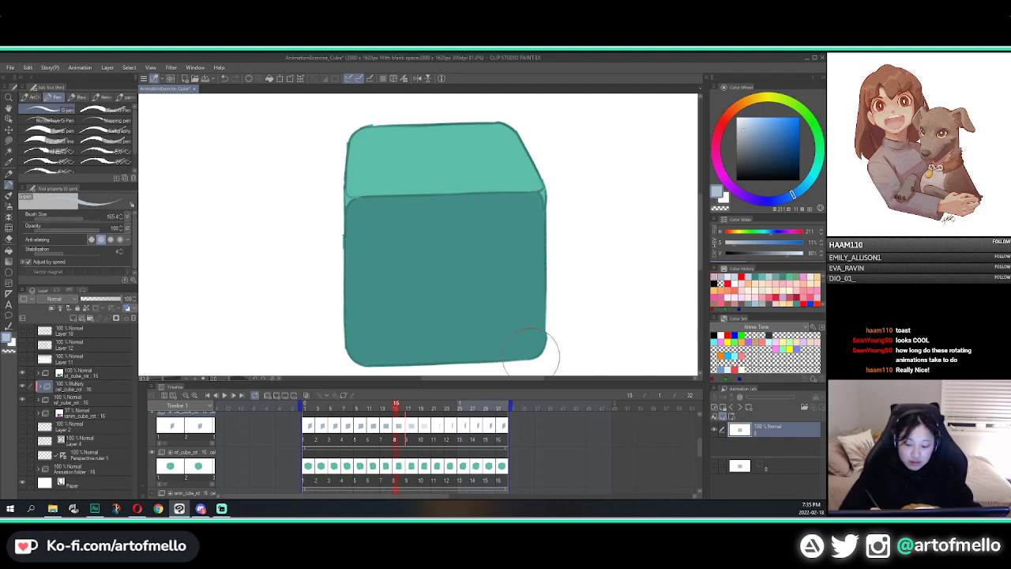
key(bracketleft)
key(Right)
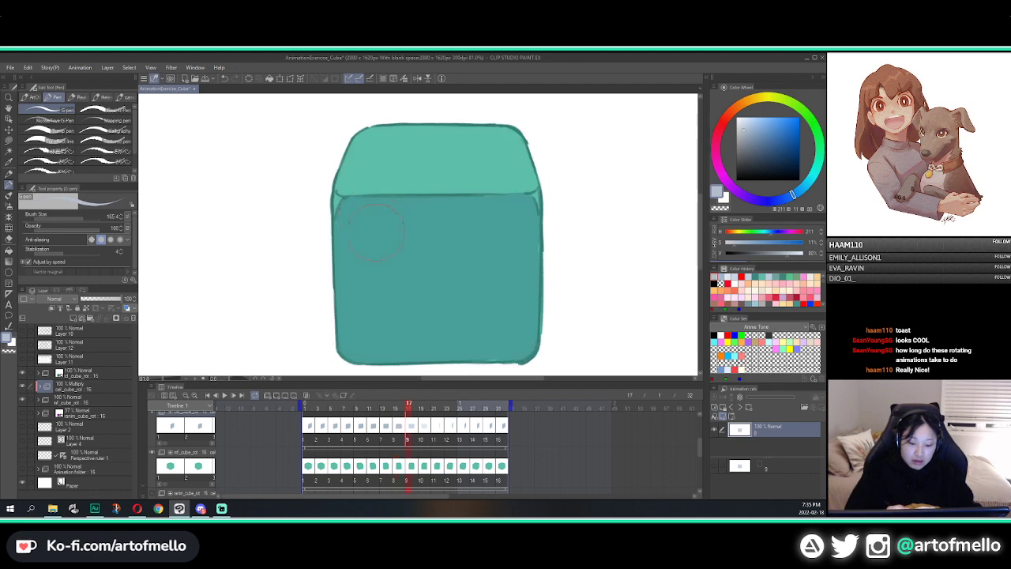
drag(346, 224, 362, 221)
key(ctrl+z)
alt+click(376, 230)
key(bracketleft)
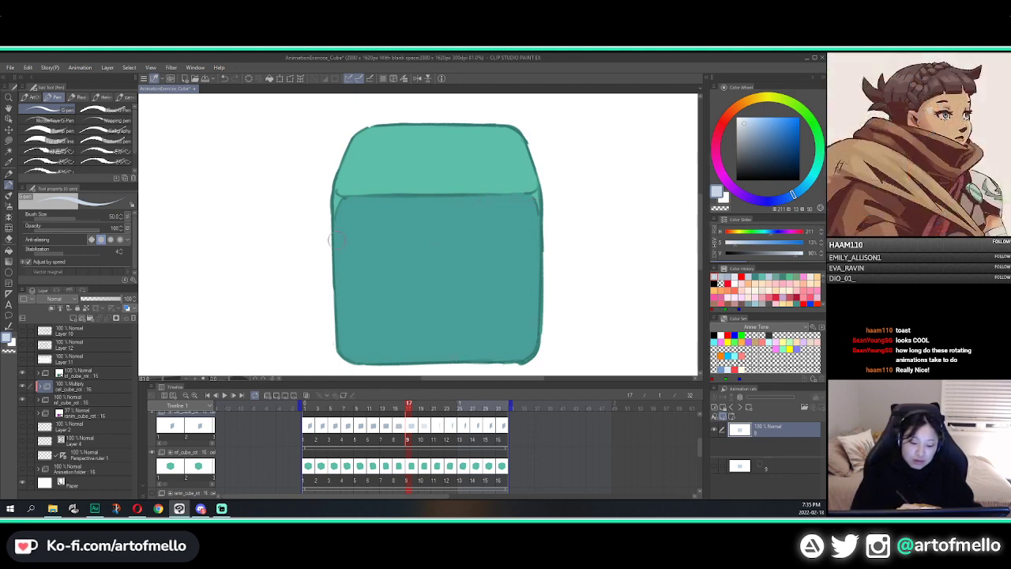
key(Right)
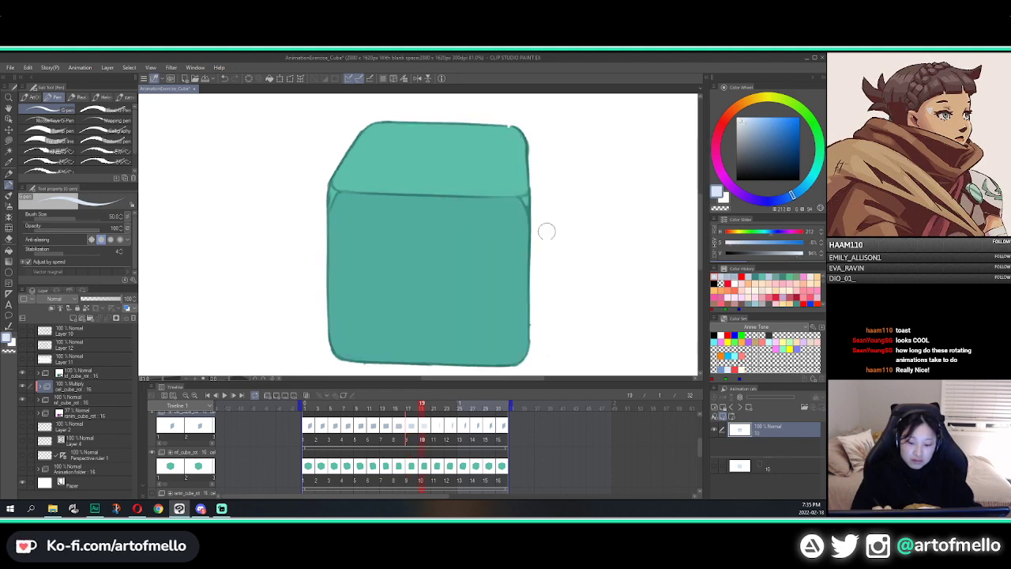
key(Right)
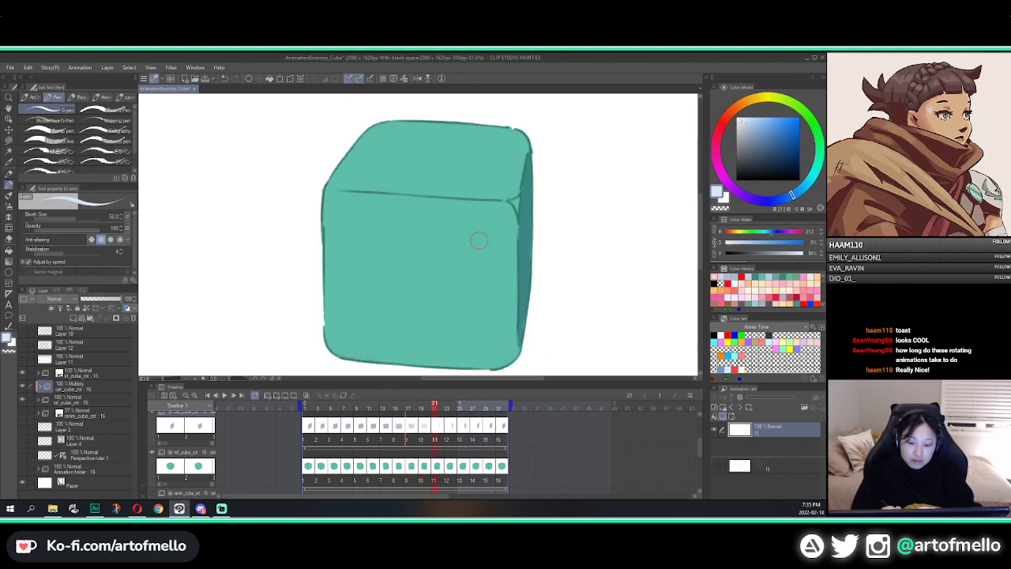
Sample the shadow colour from cel 11's narrow right face and touch up that face's edges in cels 11 to 14
alt+click(529, 233)
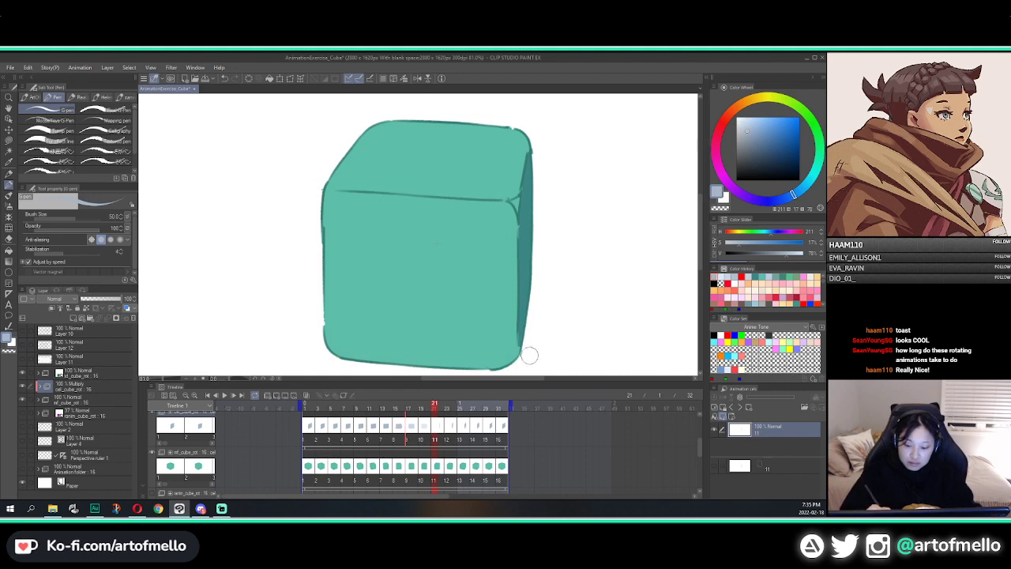
key(bracketleft)
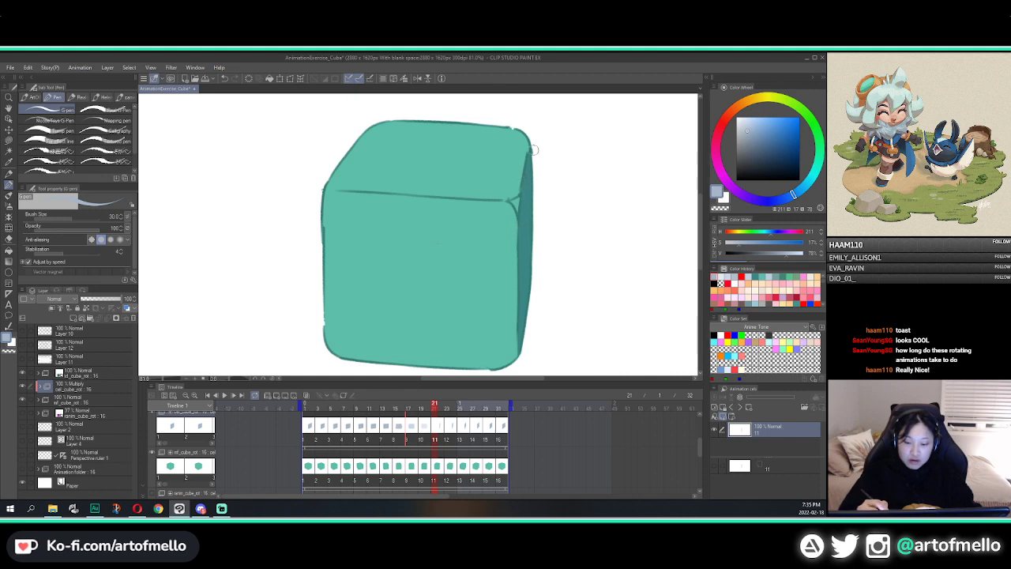
key(Right)
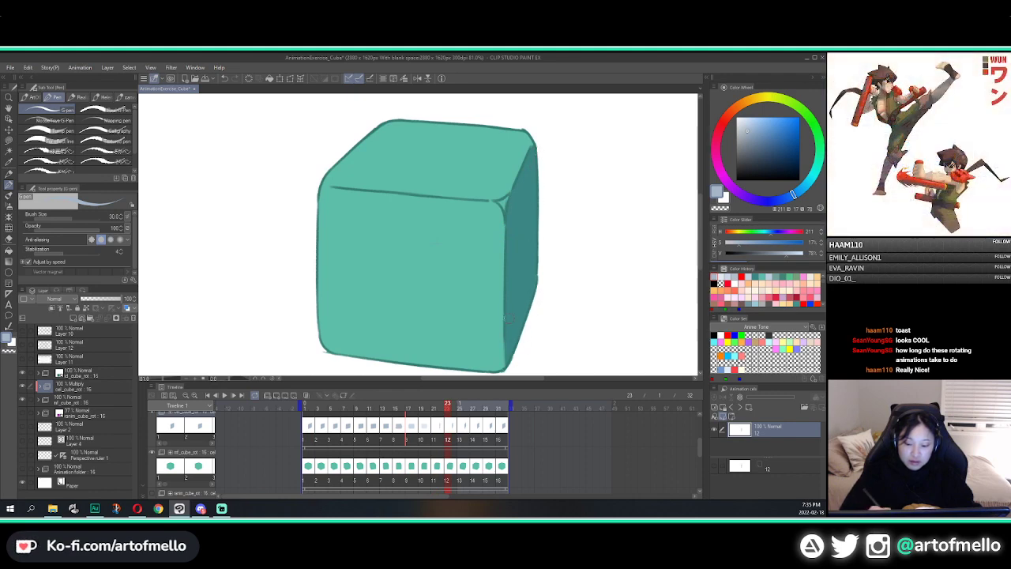
key(Right)
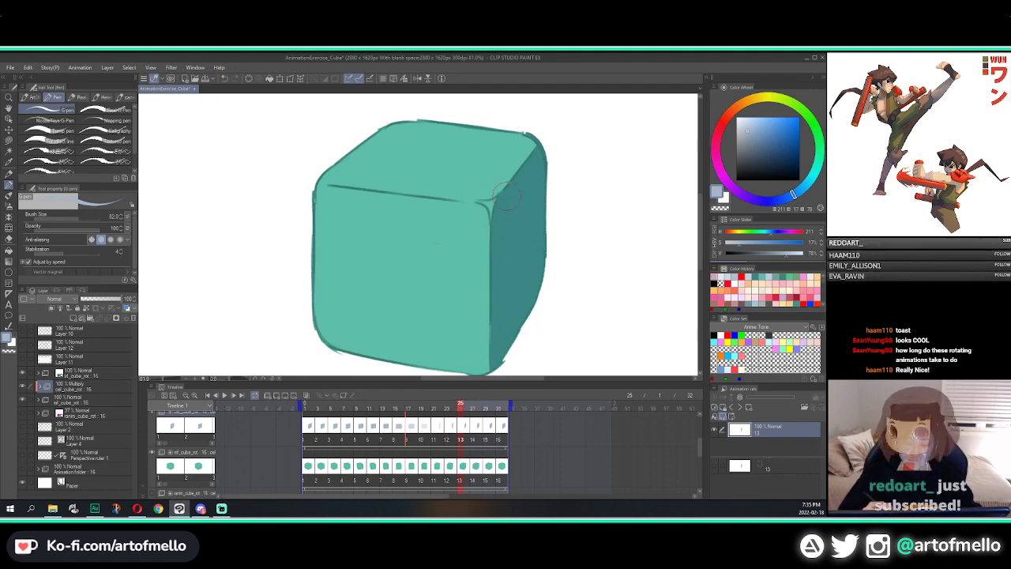
key(Right)
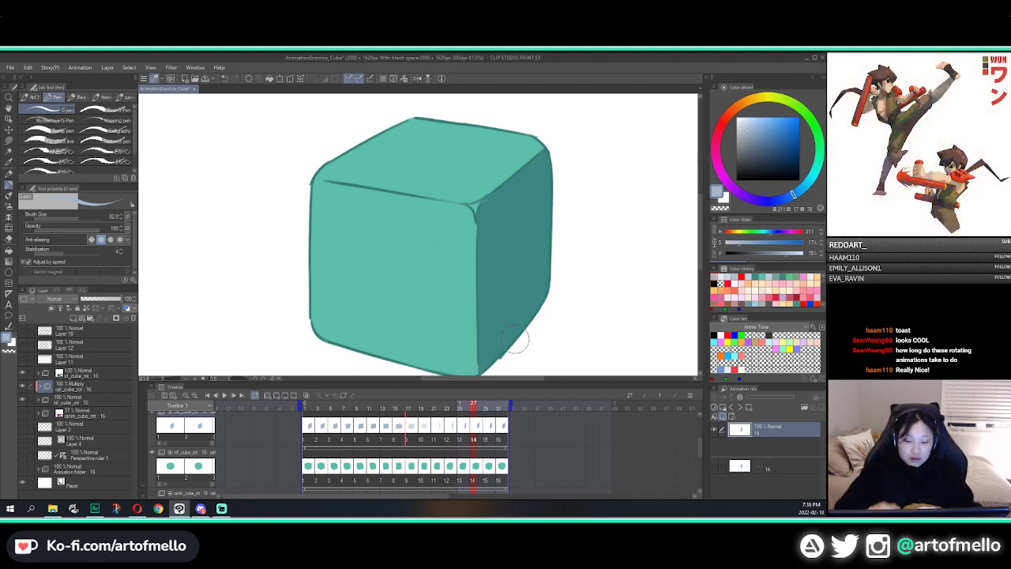
key(alt+Tab)
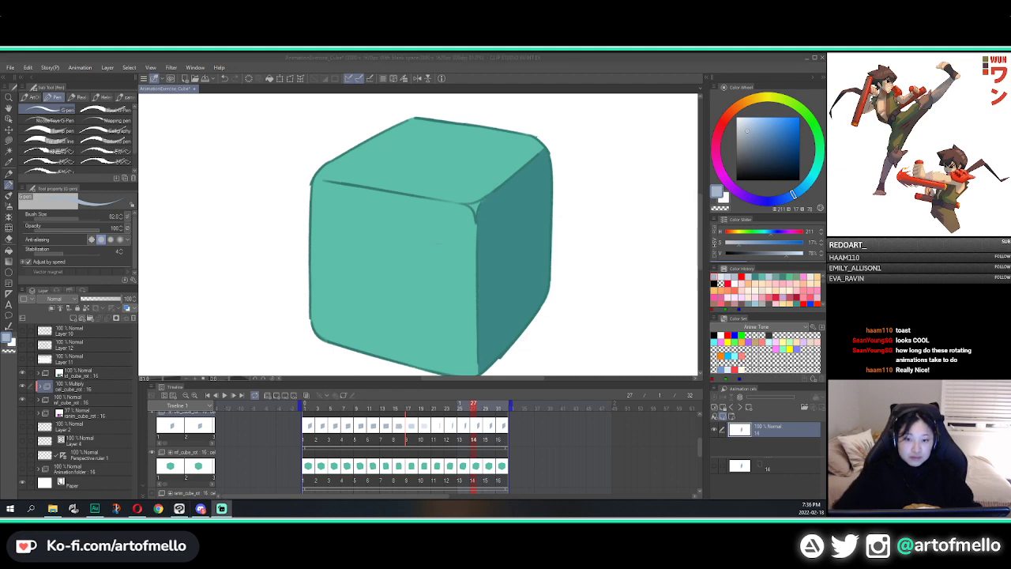
key(alt+Tab)
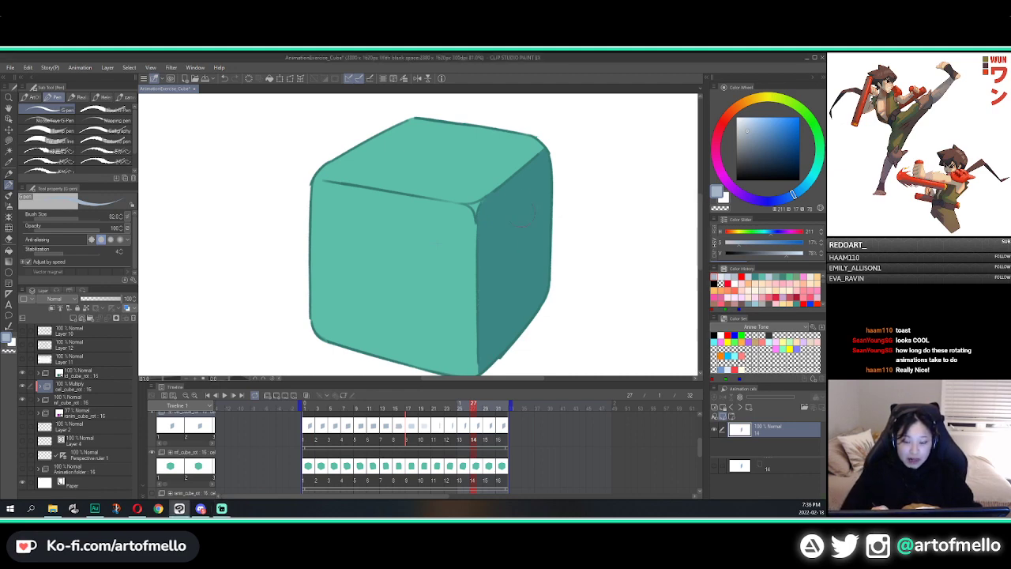
Paint the shadow colour into the unfilled edges of the cube's right face in cels 15 and 16
key(Right)
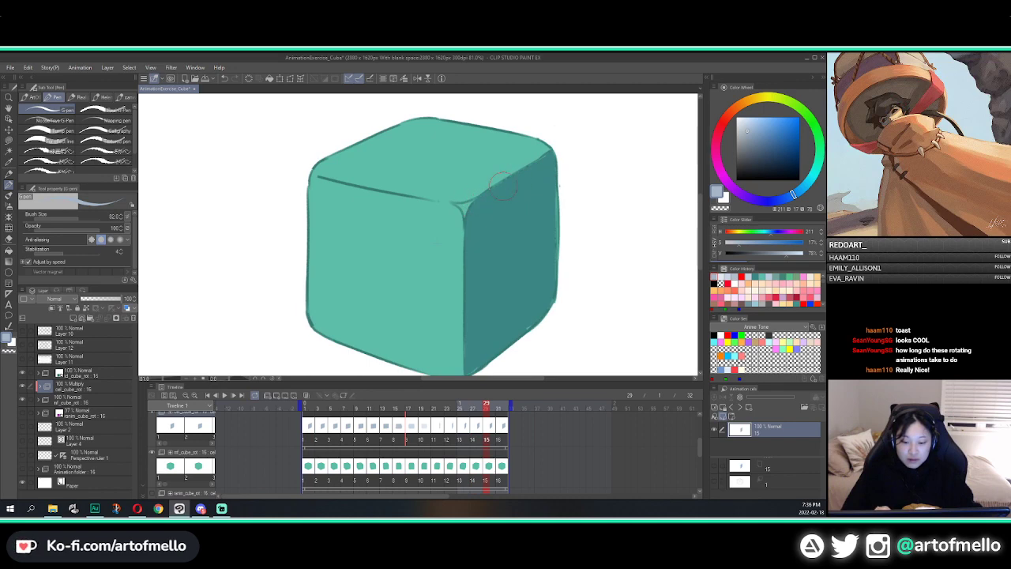
drag(557, 191, 555, 272)
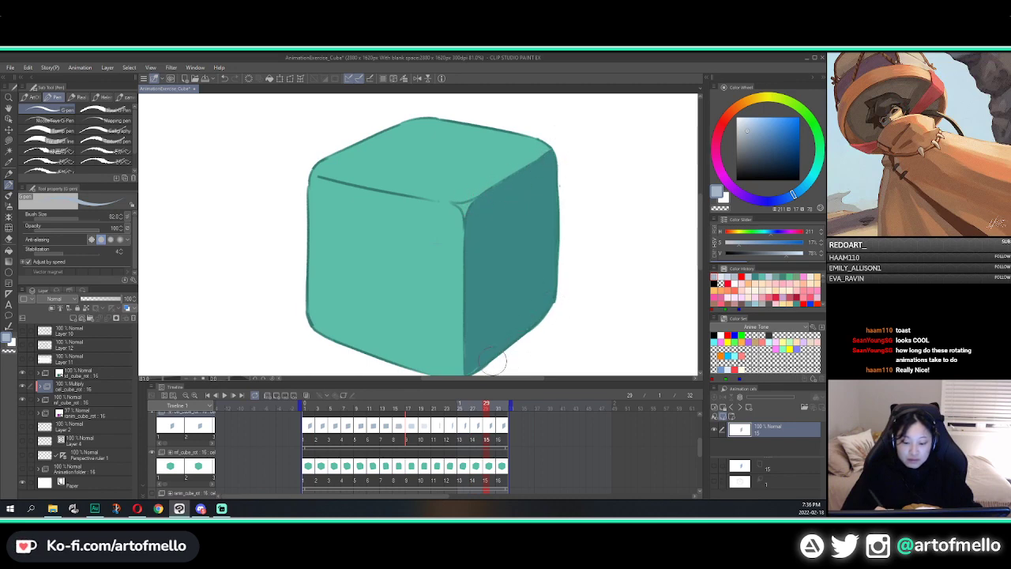
drag(454, 315, 466, 360)
key(Right)
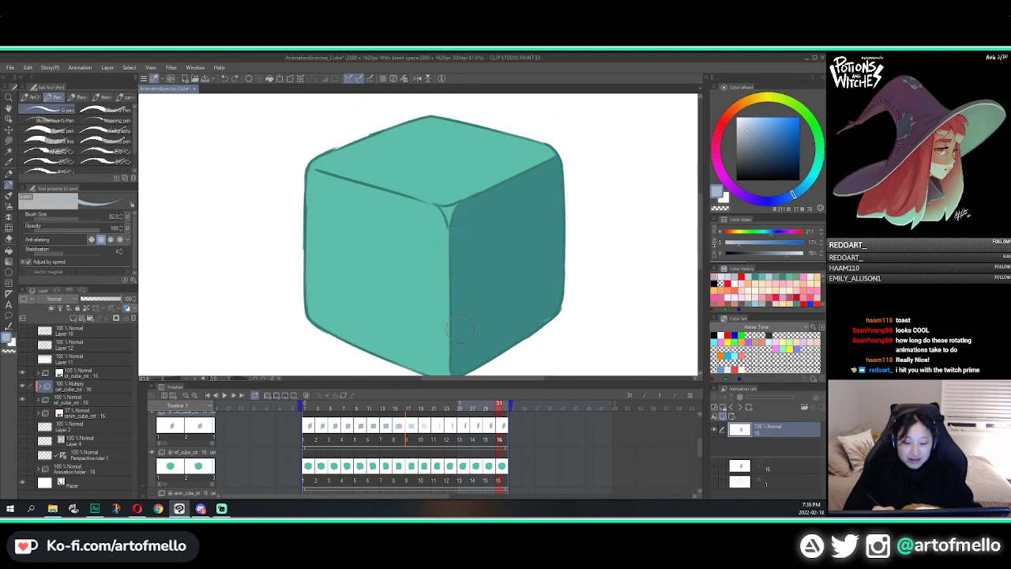
Touch up the edges of the shadowed face with the G-pen in cels 2 to 8
key(Right)
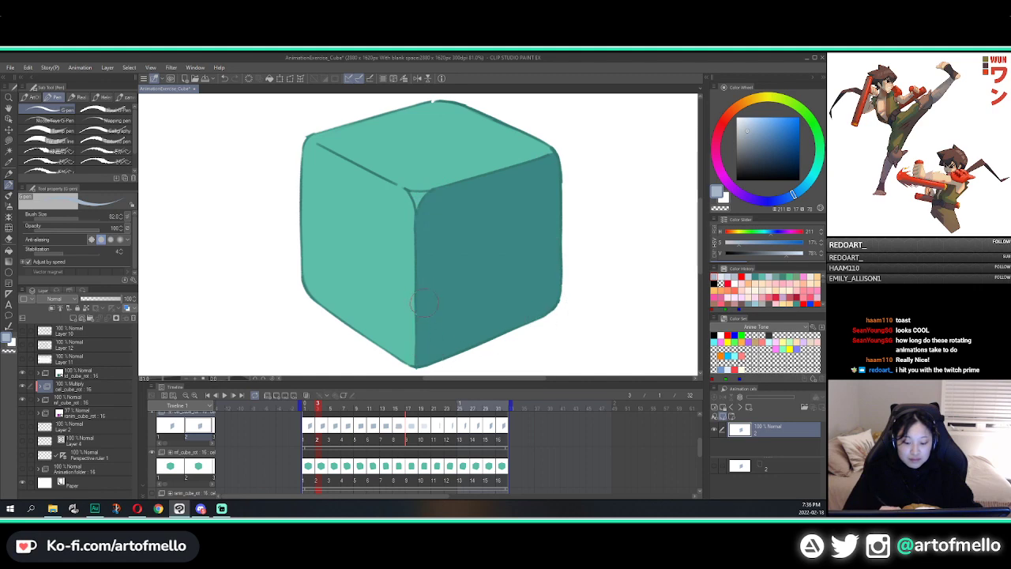
key(ctrl+Right)
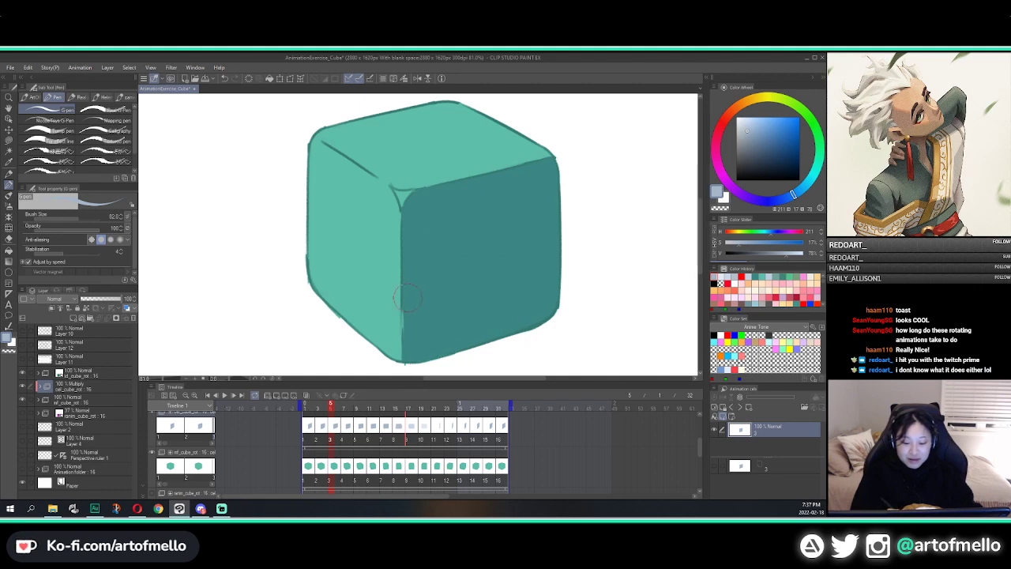
key(Right)
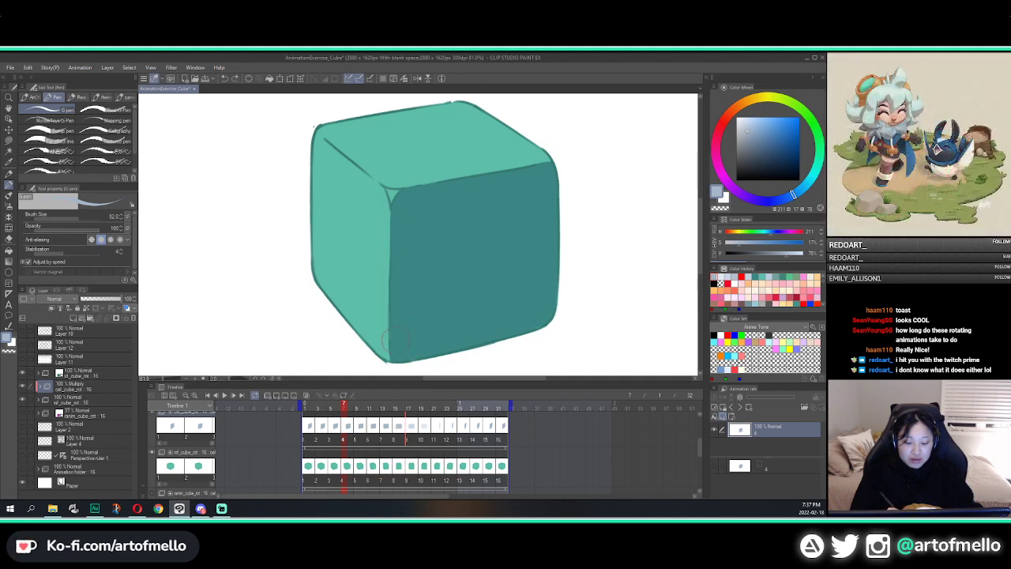
key(Right)
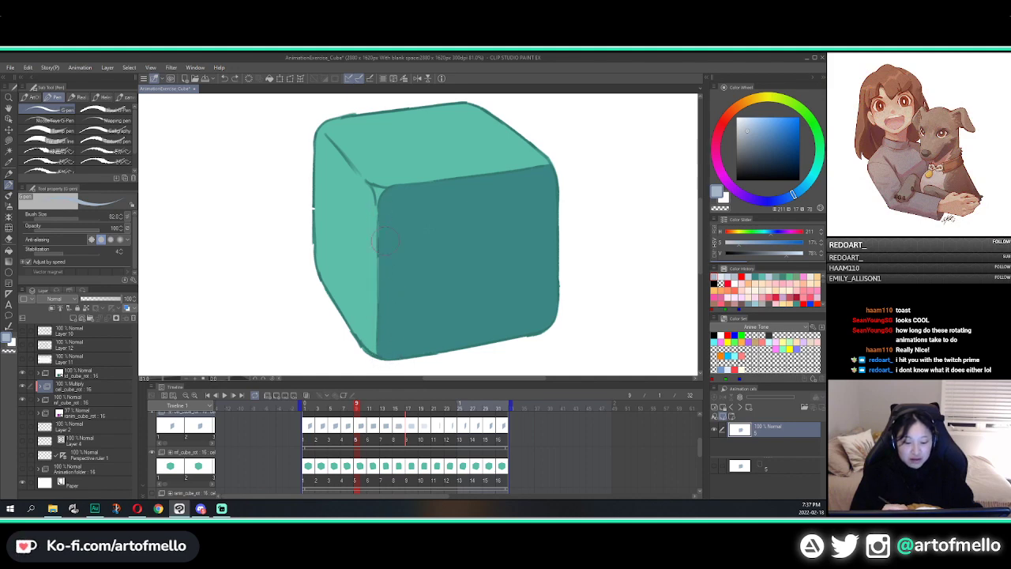
key(period)
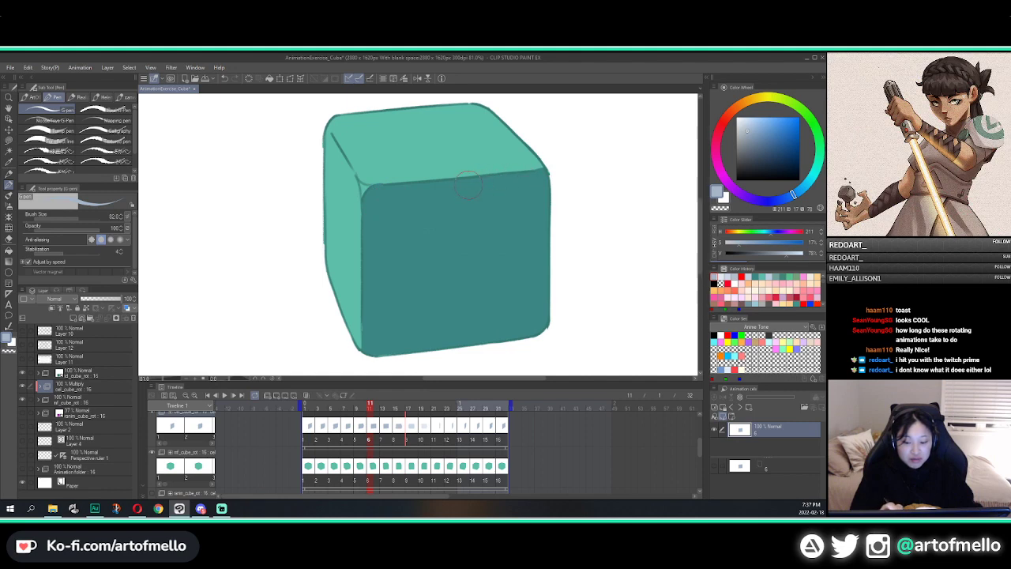
key(period)
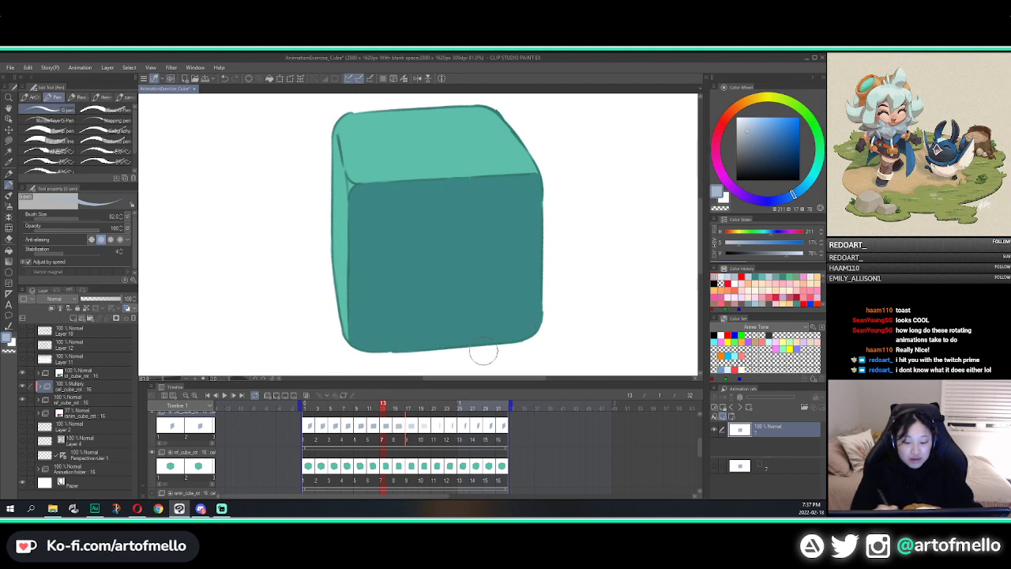
key(period)
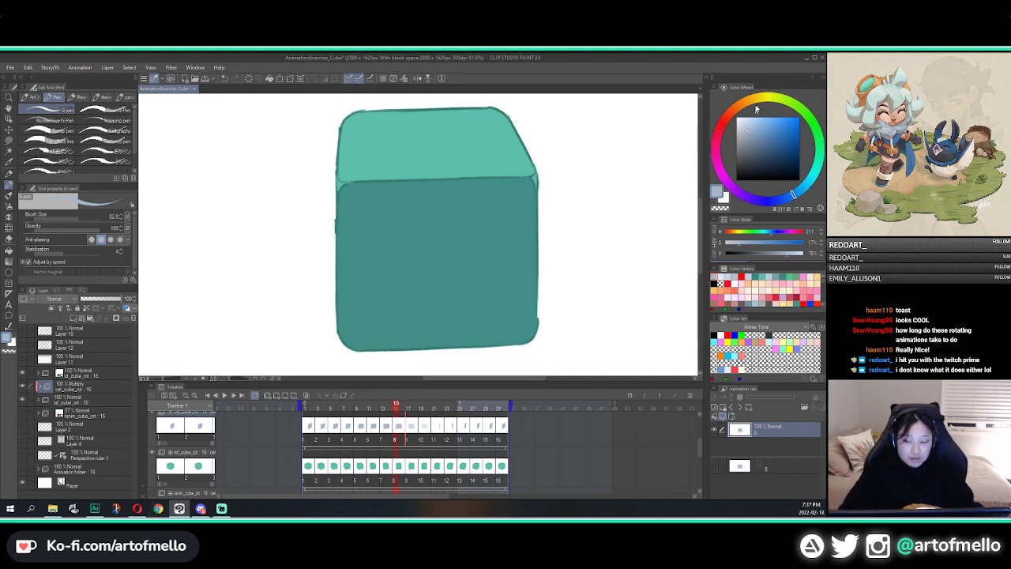
Duplicate the Multiply shading animation folder
click(93, 390)
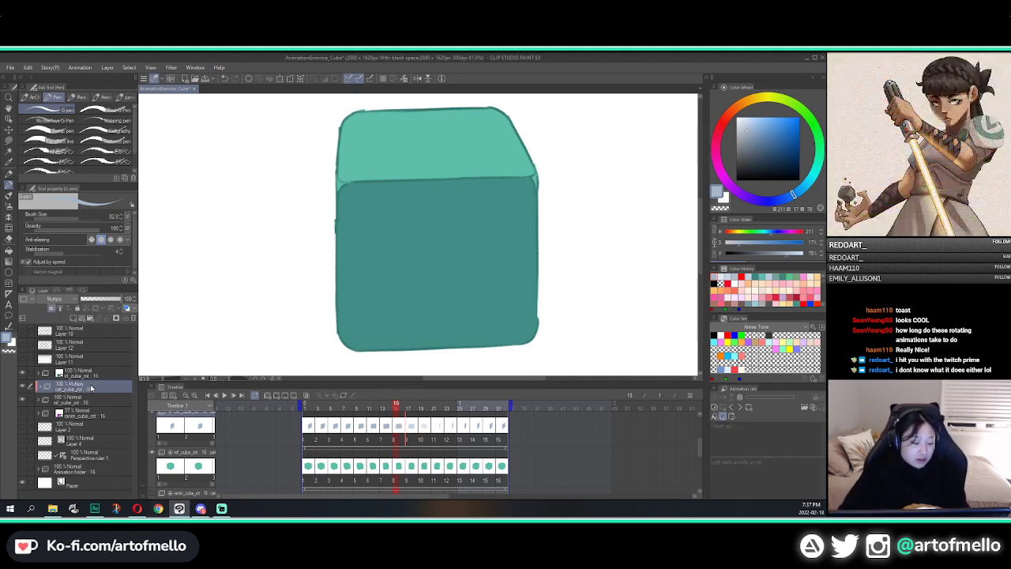
key(ctrl+c)
key(ctrl+v)
Rename the duplicated folder highlight_cube_rot Copy and set its blending mode to Normal
double_click(71, 389)
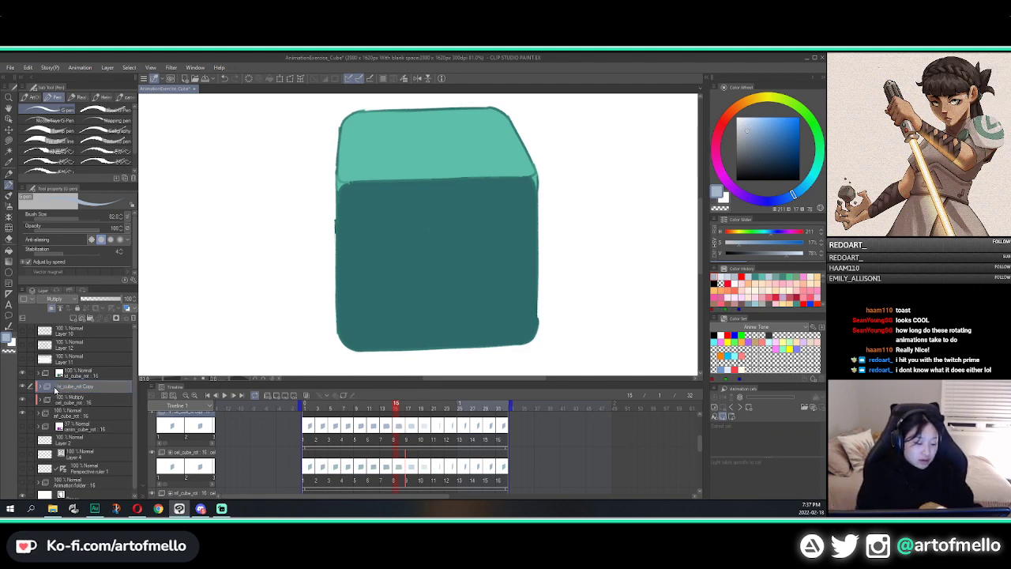
text(highlight)
key(Return)
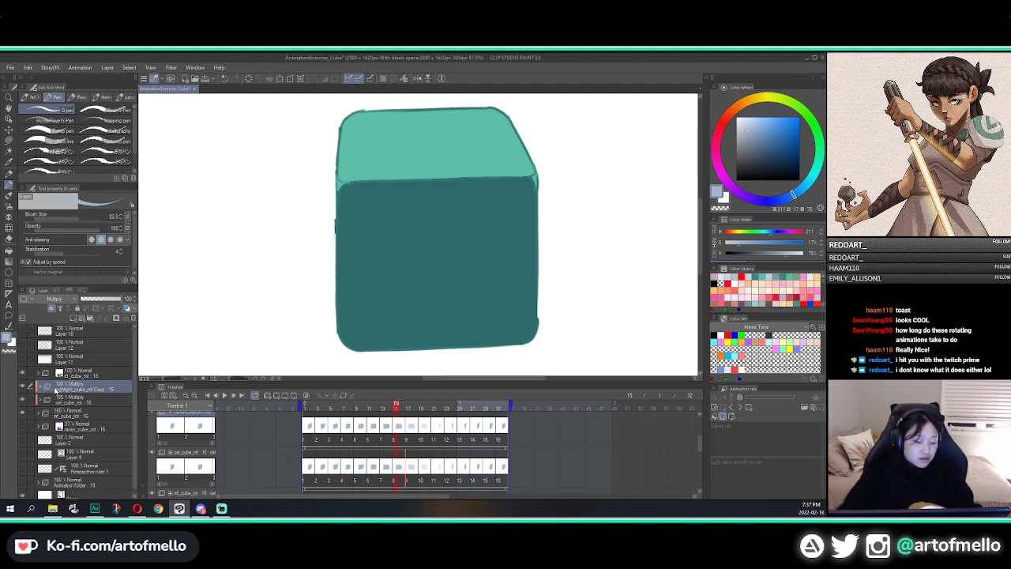
click(52, 300)
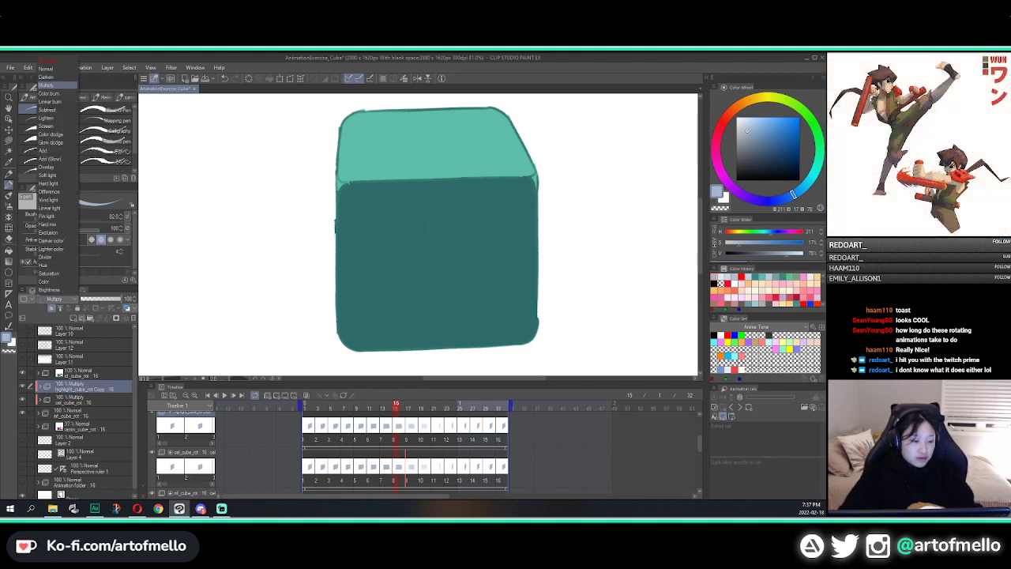
click(56, 72)
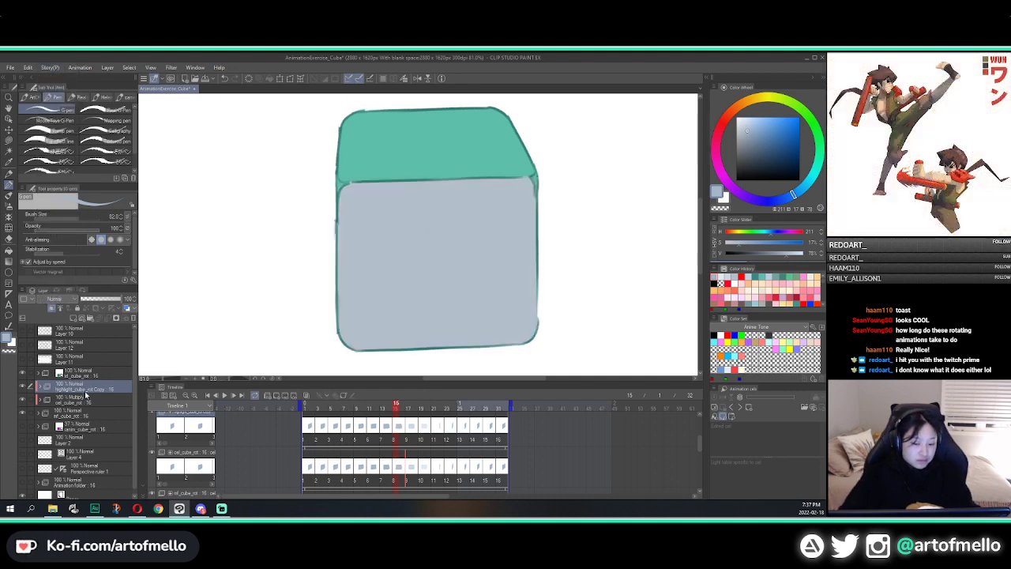
Shorten the duplicated folder's name to highlight_cube_rot
double_click(85, 391)
click(126, 384)
key(BackSpace)
key(BackSpace)
key(BackSpace)
key(BackSpace)
key(BackSpace)
key(BackSpace)
key(BackSpace)
key(BackSpace)
key(BackSpace)
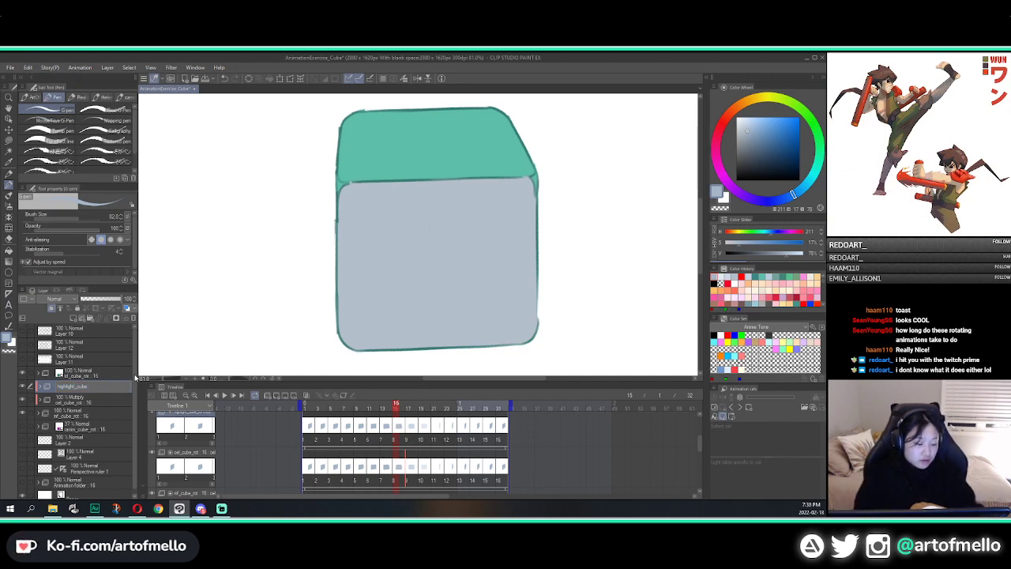
text(_R)
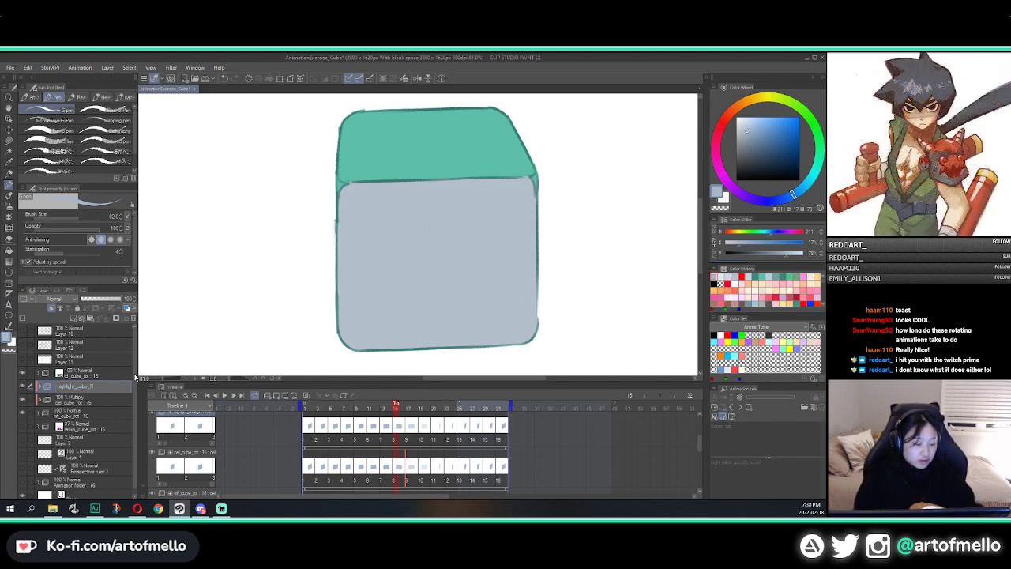
text(ot)
key(Return)
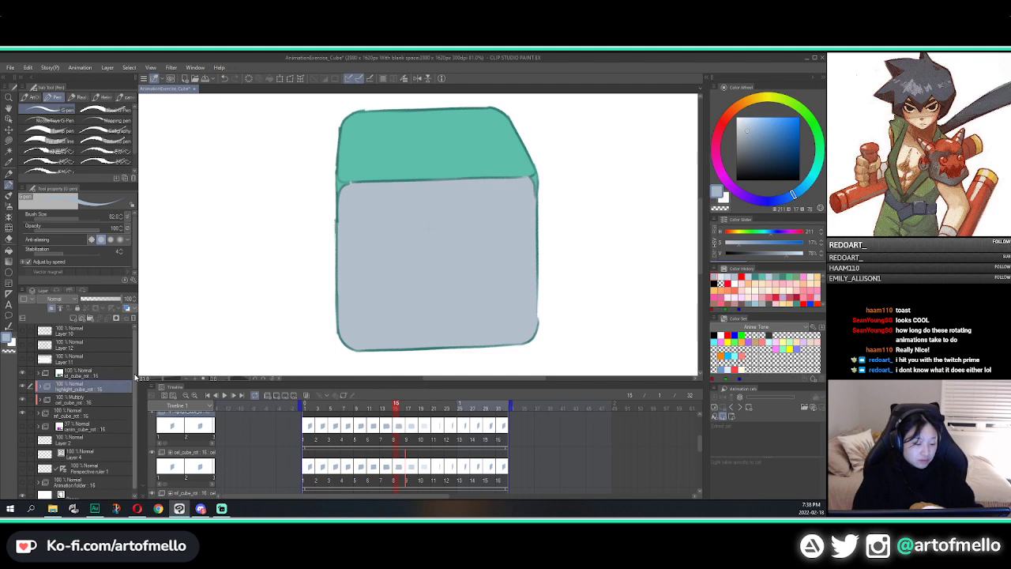
Clear the copied shading from all 16 cels of the highlight folder and return to cel 1
click(307, 440)
key(Right)
key(Right)
key(Right)
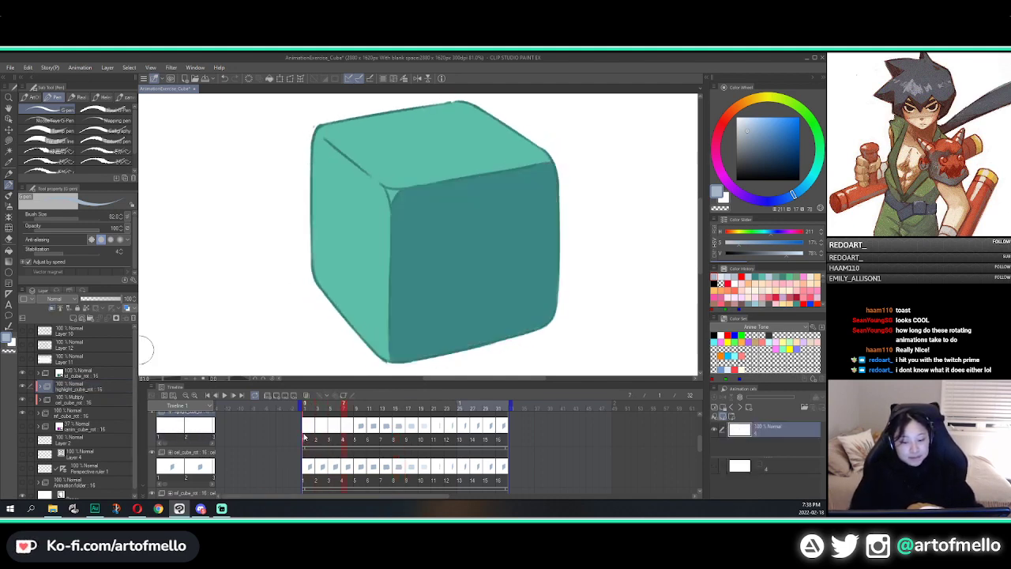
key(Right)
key(Delete)
key(Right)
key(Delete)
key(Right)
key(Delete)
key(Right)
key(Delete)
key(Right)
key(Delete)
key(Right)
key(Delete)
key(Right)
key(Delete)
key(Right)
key(Delete)
key(Right)
key(Delete)
key(Right)
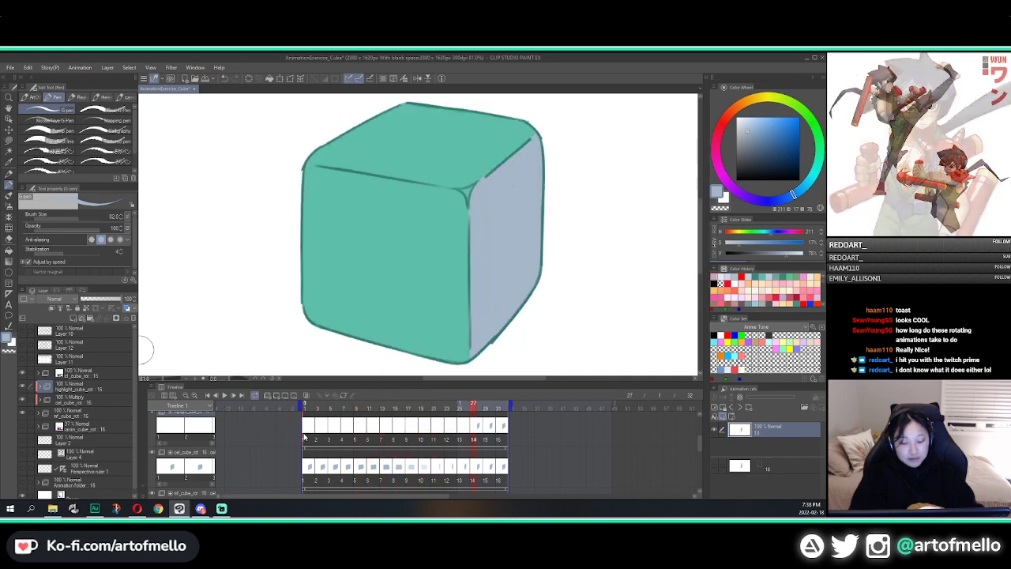
key(Delete)
click(304, 437)
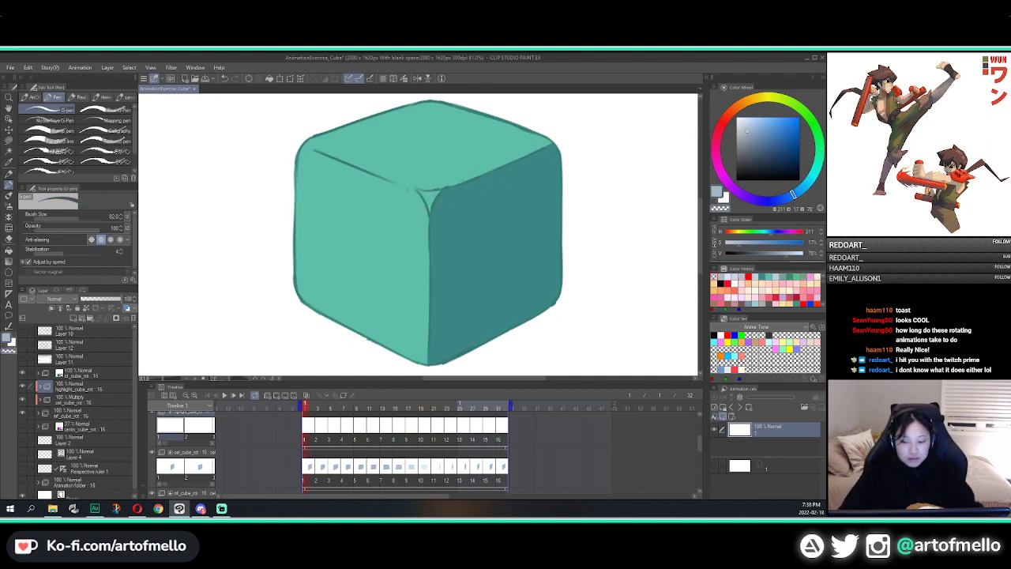
Sample the cube's teal from the display, lighten it, and fill the front corner highlight on cel 1
click(9, 161)
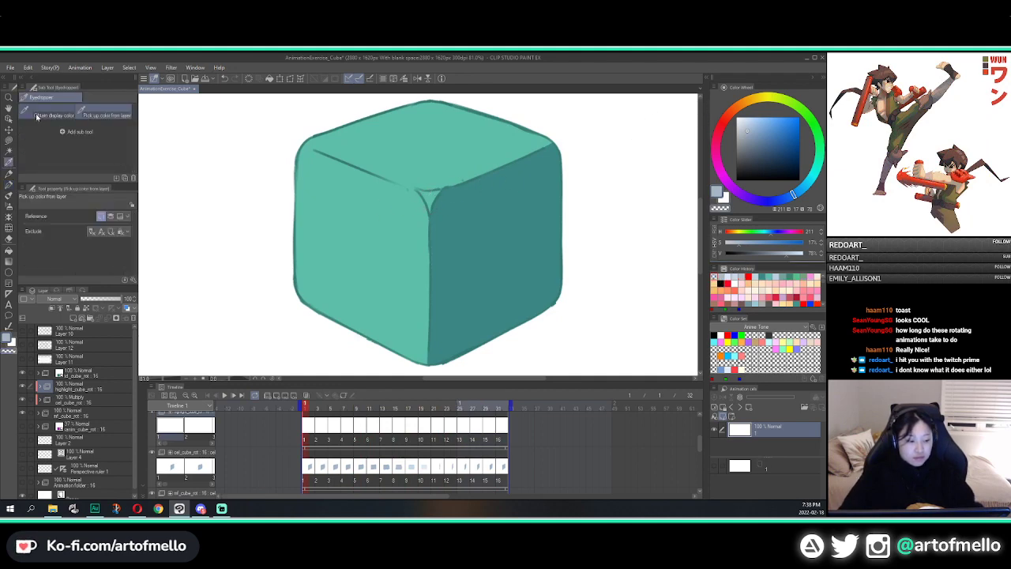
click(429, 150)
click(755, 120)
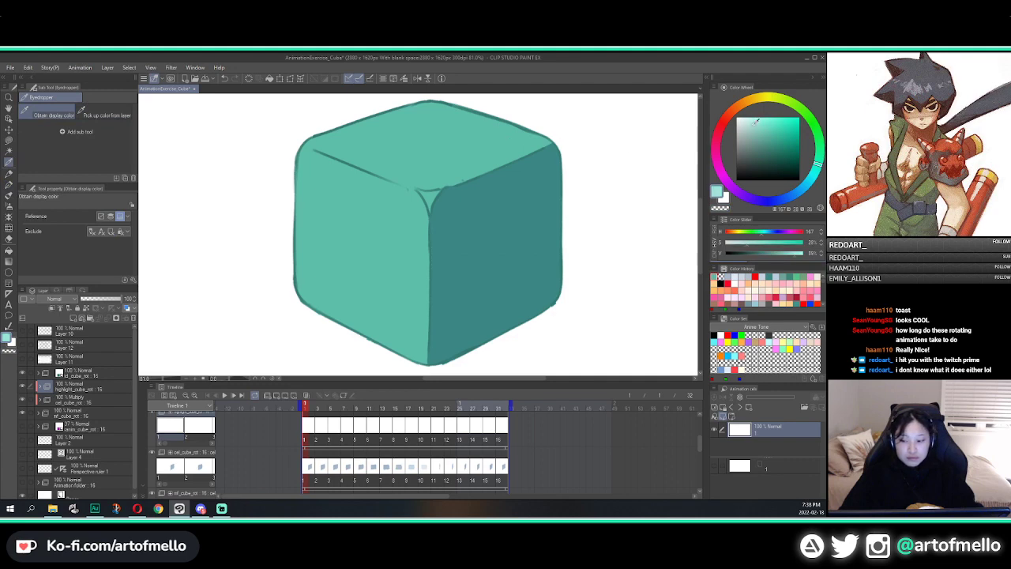
key(g)
click(433, 195)
Fill the front corner highlight on cels 2 to 4, redoing the fill that floods cel 4's front face
key(Right)
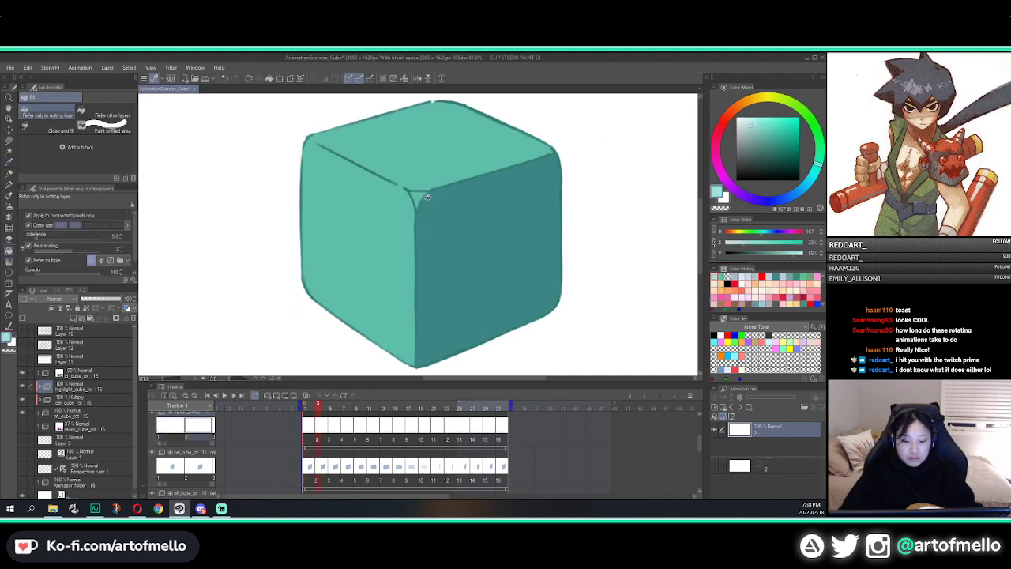
click(421, 196)
key(Right)
click(404, 197)
key(Right)
click(398, 194)
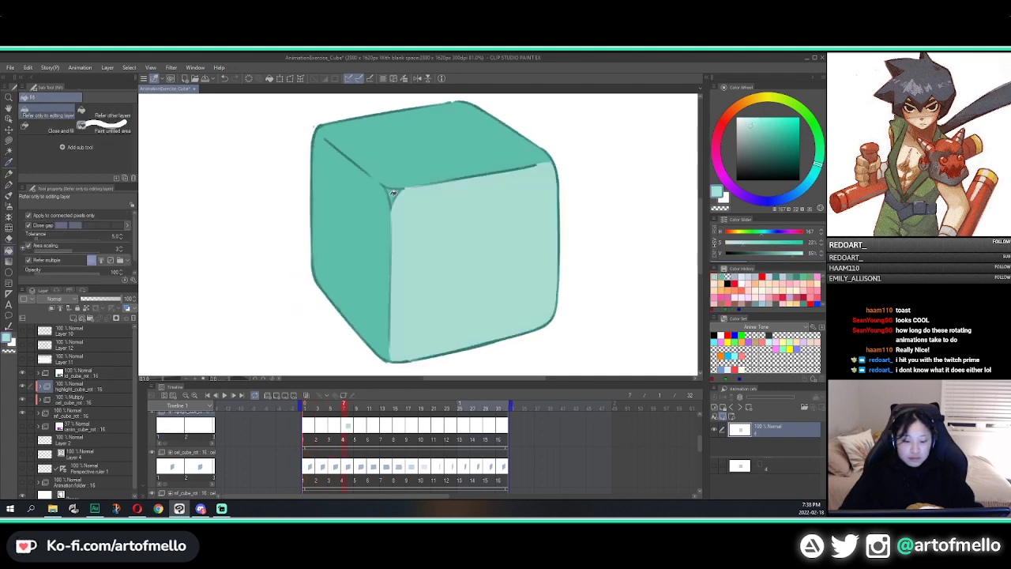
key(ctrl+z)
click(393, 195)
Fill the cube's corner highlight with the light teal on cels 5 to 9
key(Right)
click(389, 191)
key(Right)
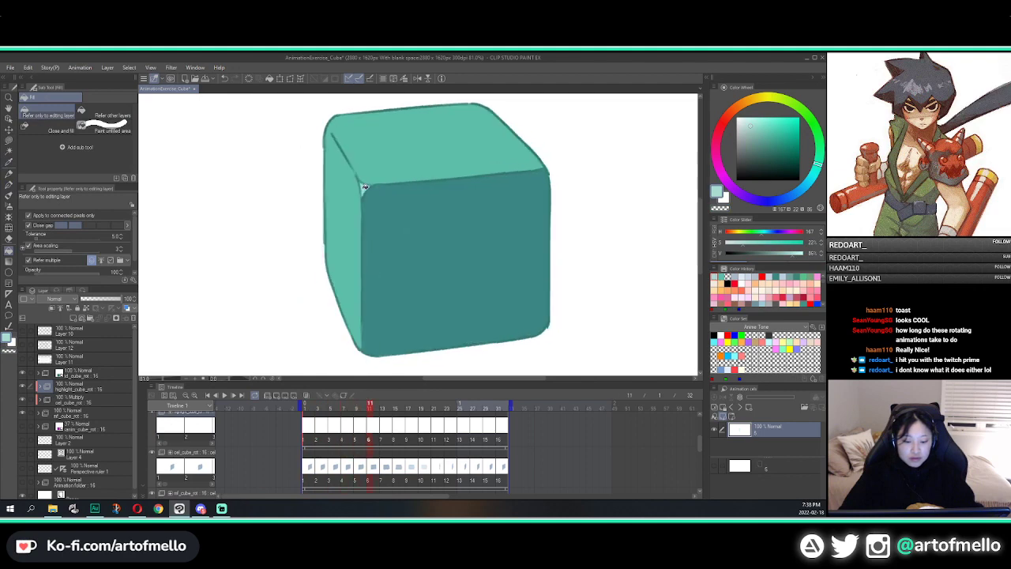
click(364, 187)
key(Right)
click(353, 184)
key(Right)
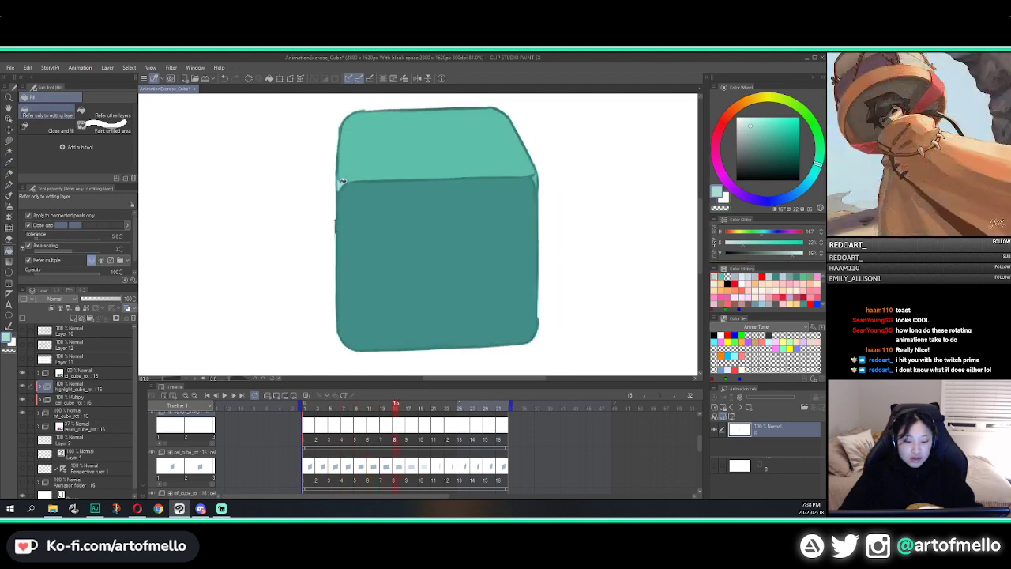
key(Right)
click(331, 182)
Fill the corner highlight on cel 10 and go back to fill the second corner on cel 8
key(Right)
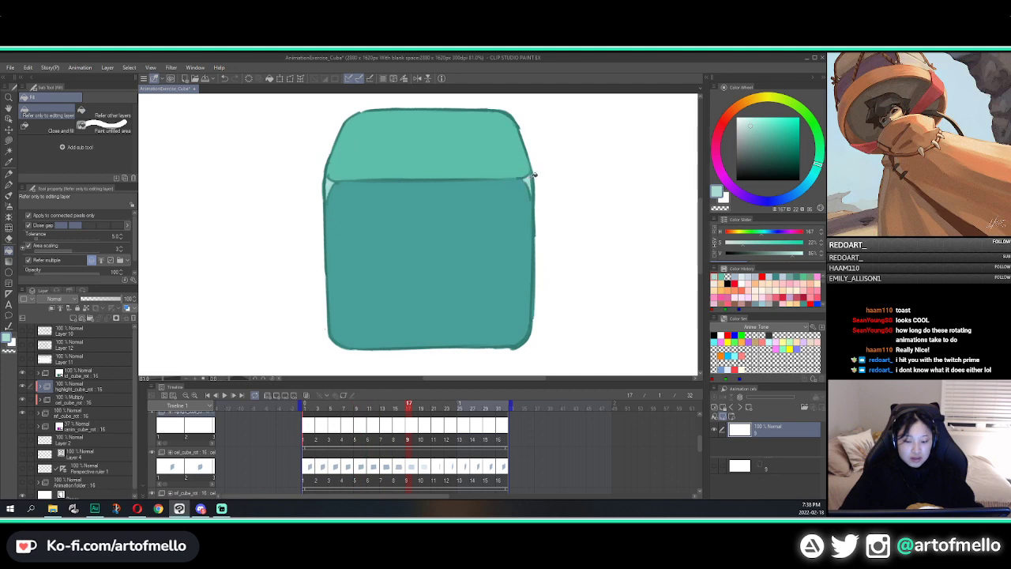
key(Right)
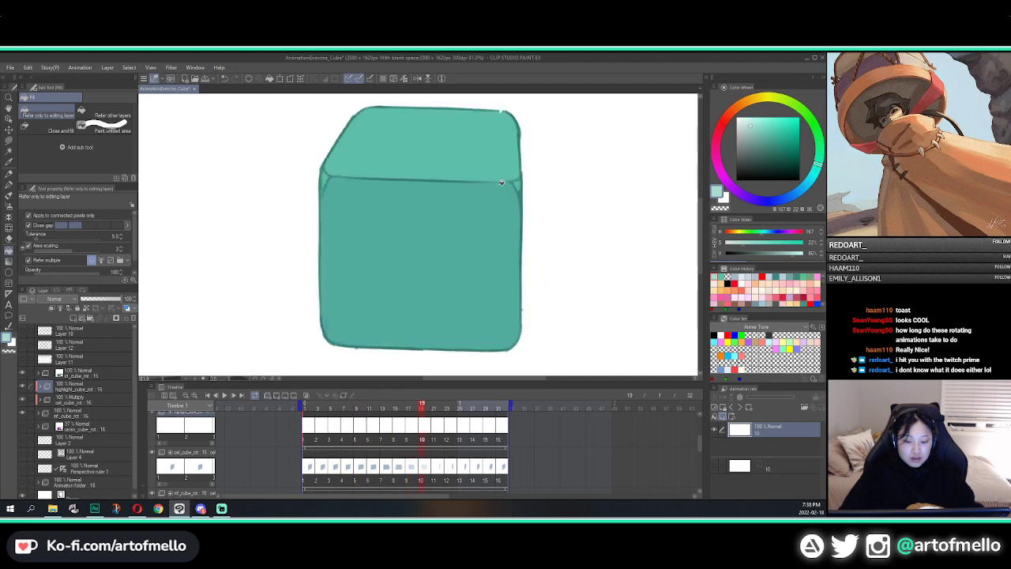
click(335, 180)
key(Left)
key(Left)
click(535, 176)
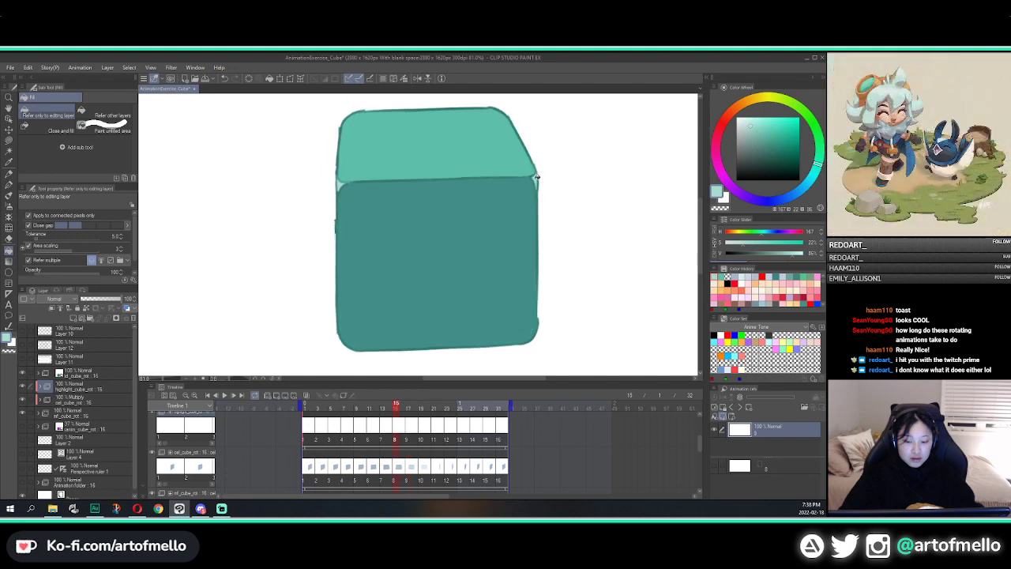
Fill the near corner highlight with the light teal on the remaining cels, 11 to 16
key(Right)
key(Right)
key(Right)
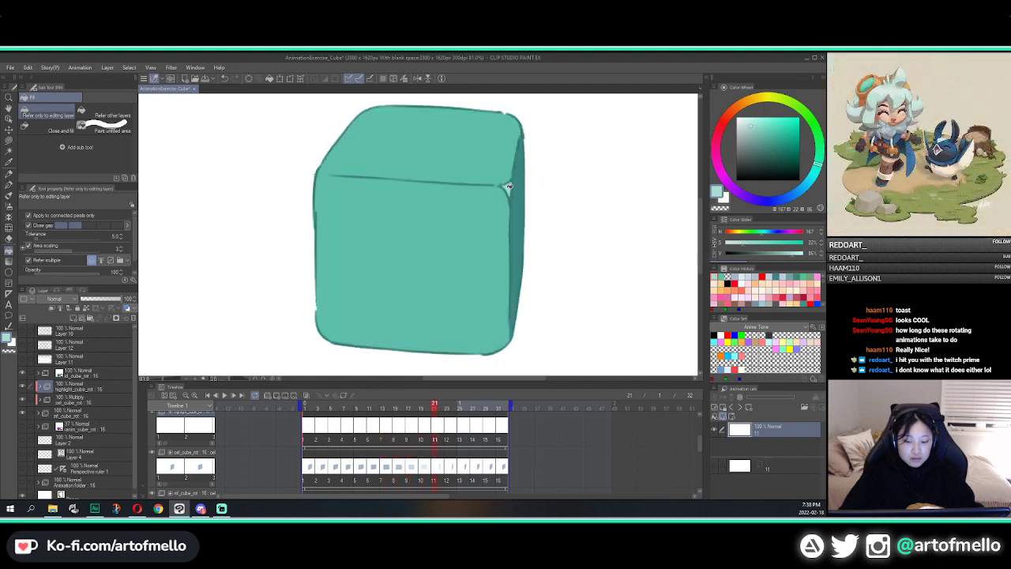
key(Right)
key(Right)
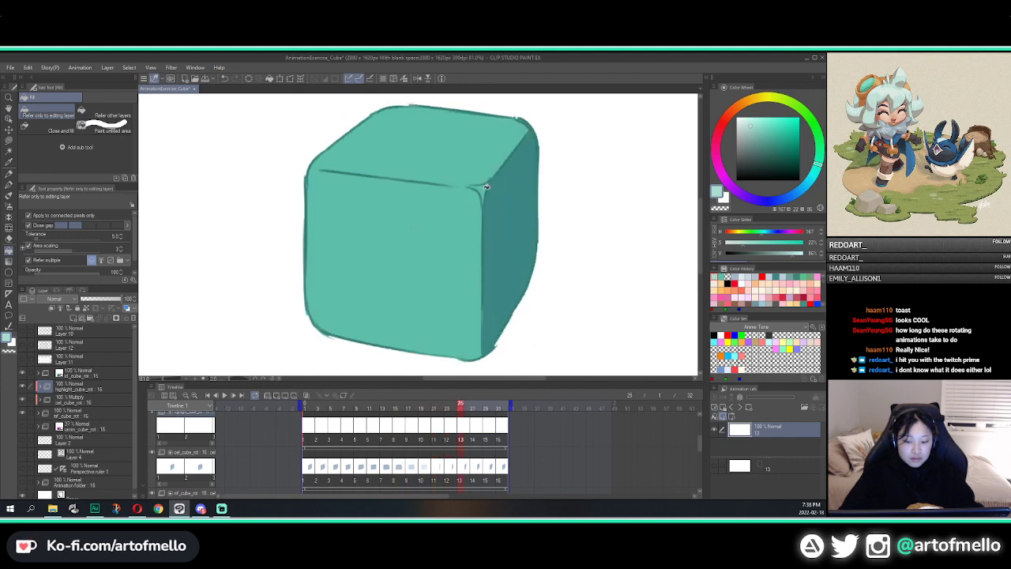
key(Right)
key(Right)
key(Right)
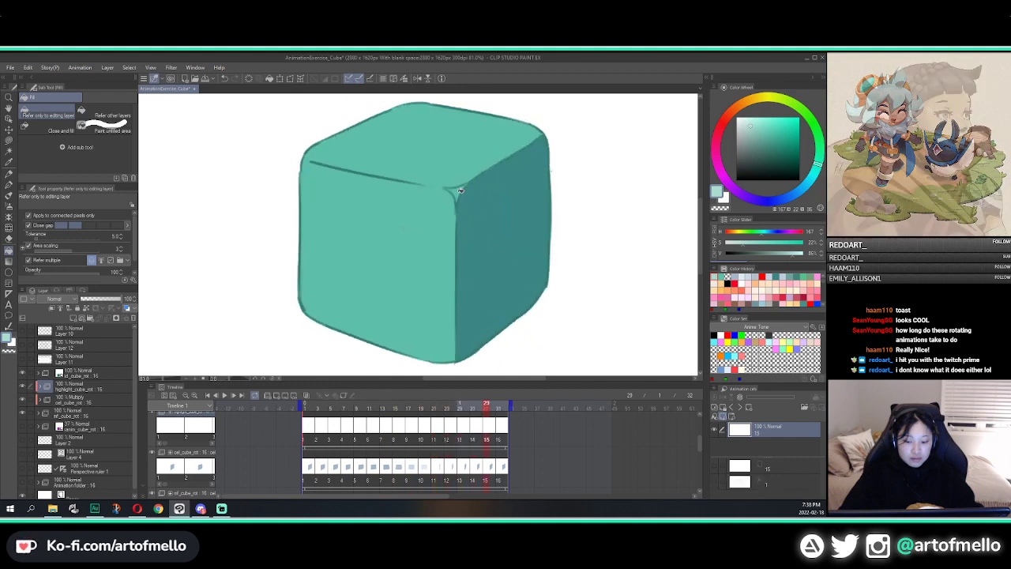
Play back the rotation to check the corner highlights across all cels
key(space)
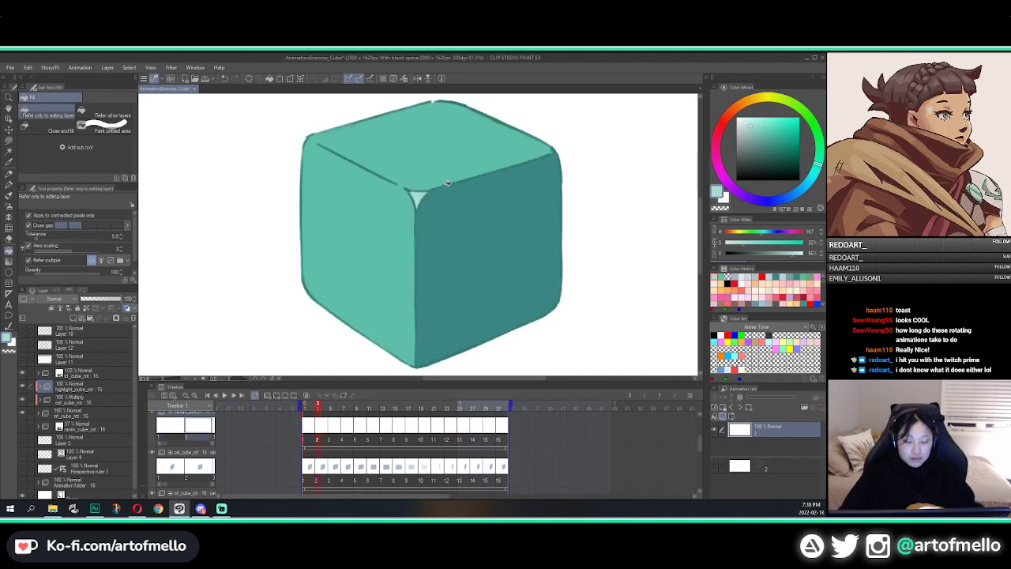
scroll(494, 215, down, 1)
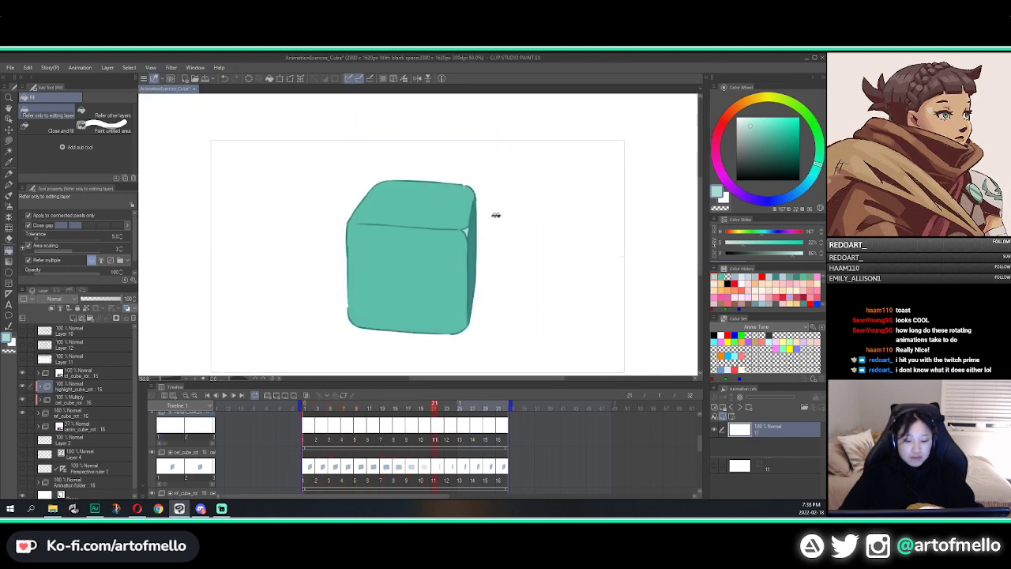
key(space)
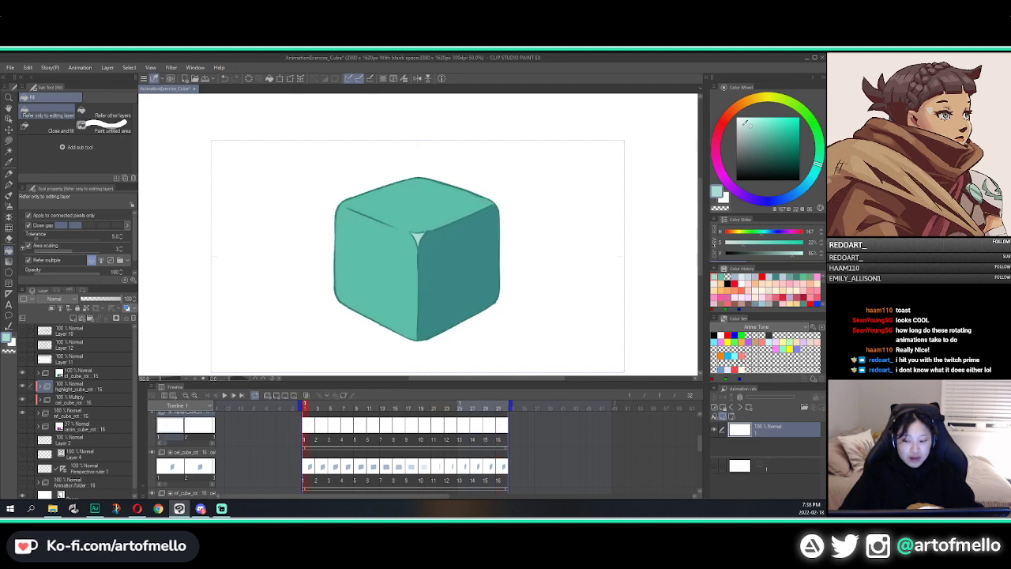
Try filling the cube's top face with a paler teal on cel 1
click(745, 120)
click(402, 216)
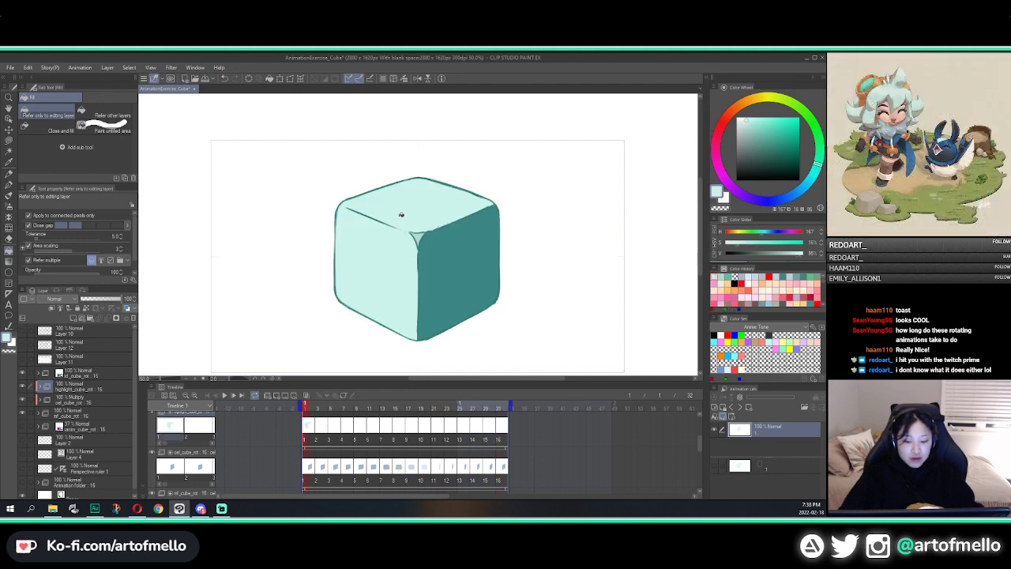
key(ctrl+z)
Set the G-pen size to 12.5 and close the gaps in the top face's front-left edge on cel 1 in light teal with 20% saturation
key(p)
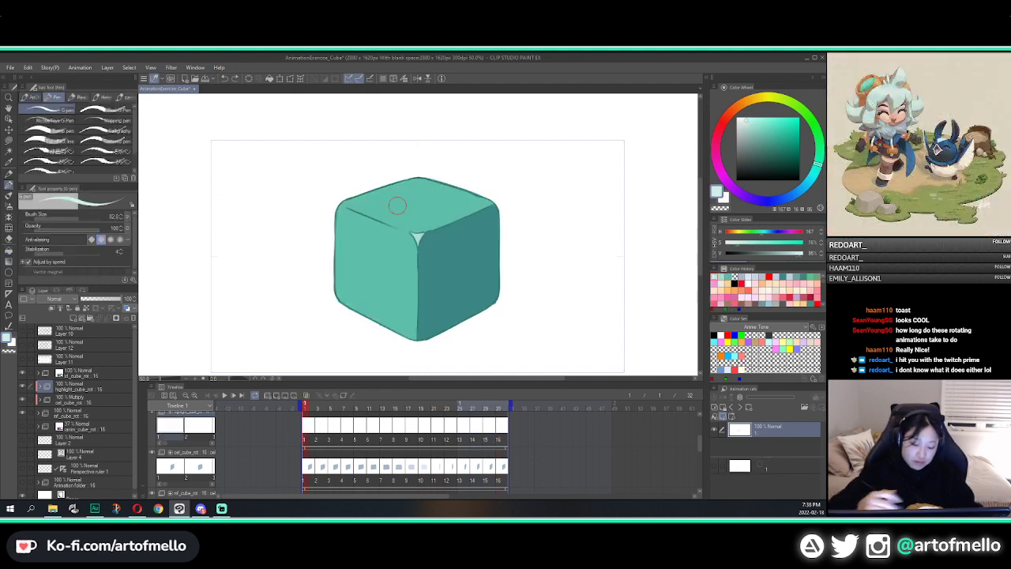
key(bracketleft)
key(bracketleft)
key(bracketleft)
key(bracketleft)
key(bracketleft)
key(bracketleft)
key(bracketleft)
key(bracketleft)
key(bracketleft)
key(bracketleft)
key(bracketleft)
key(bracketleft)
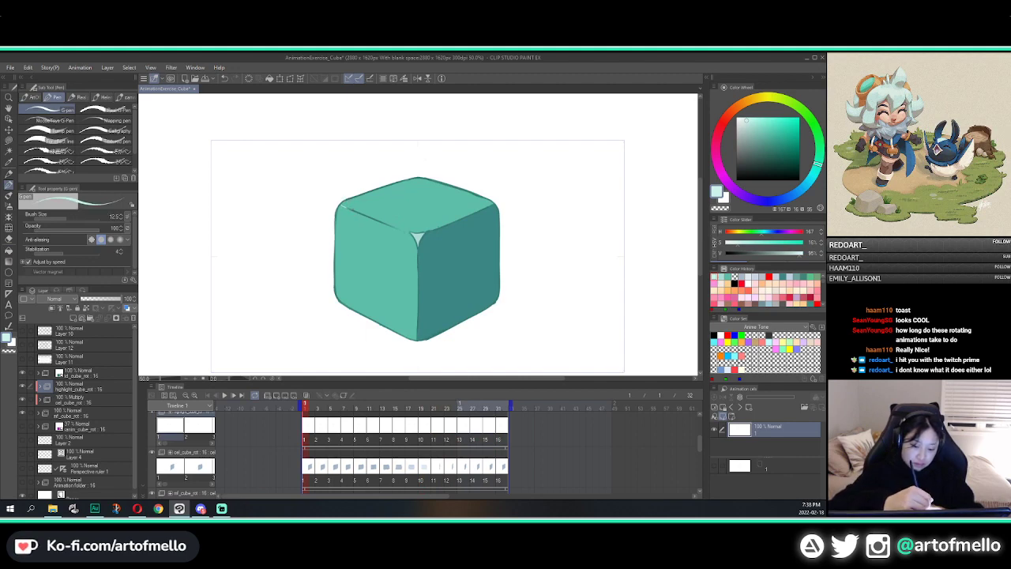
click(748, 125)
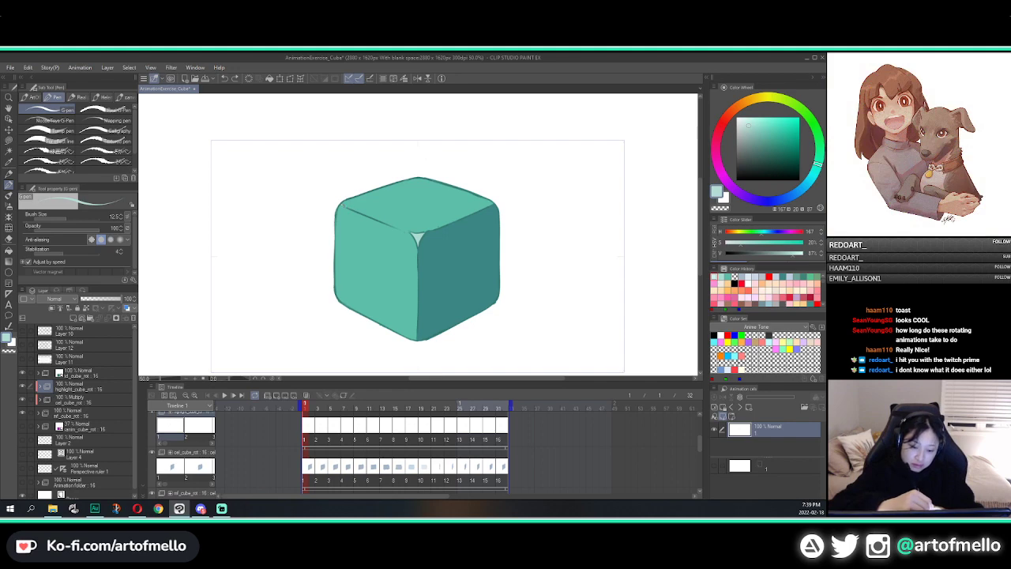
click(344, 207)
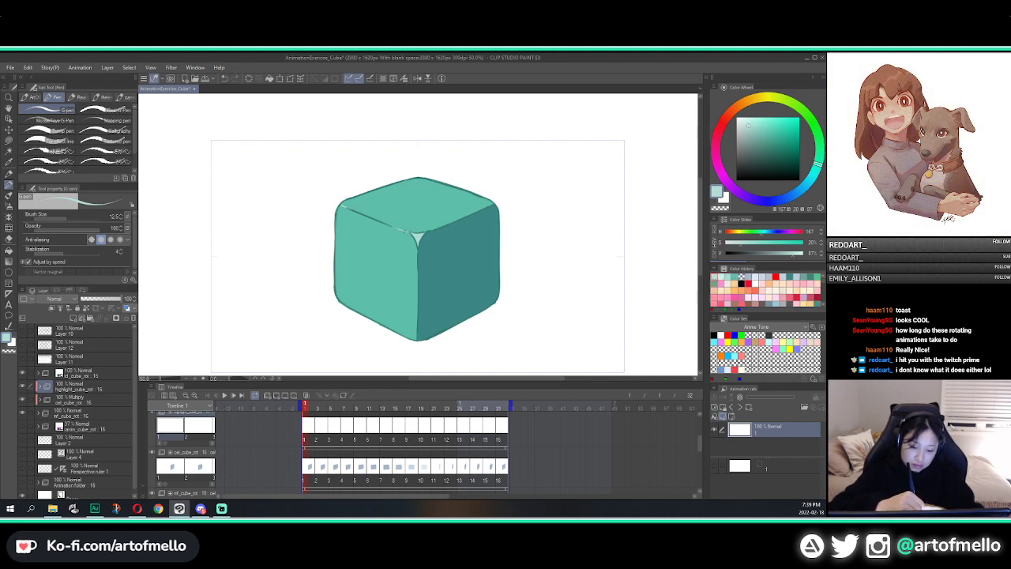
Try filling the enclosed top face on cel 1 with the 20% saturation light teal
key(g)
click(413, 208)
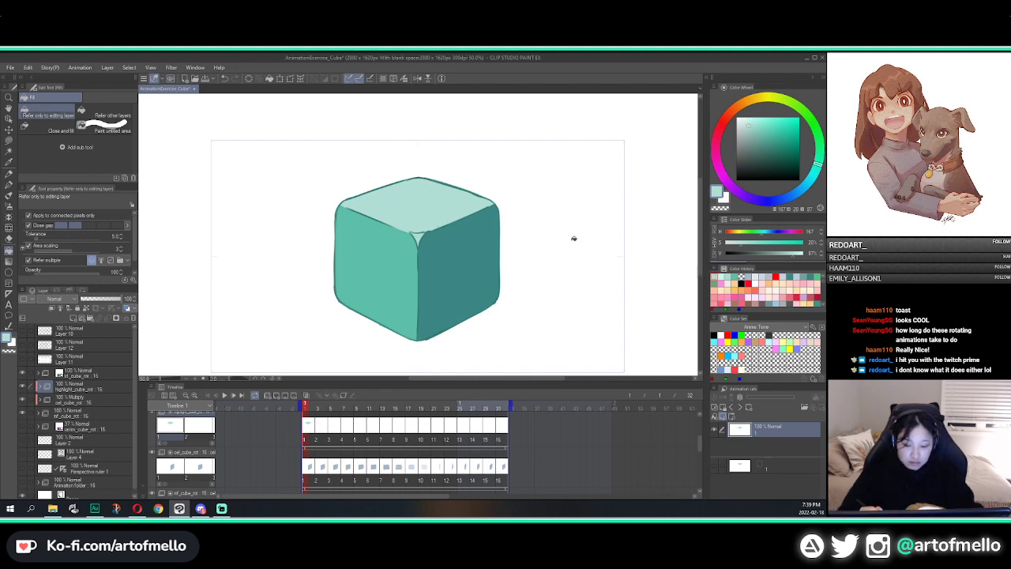
key(ctrl+z)
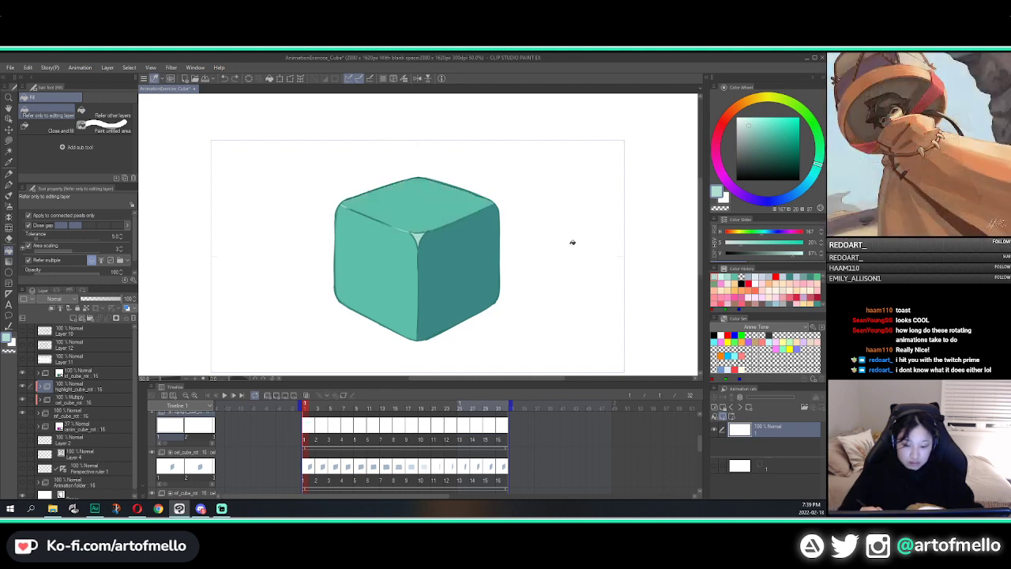
Try filling the top face with a slightly lighter version of the teal sampled from the cube
alt+click(432, 216)
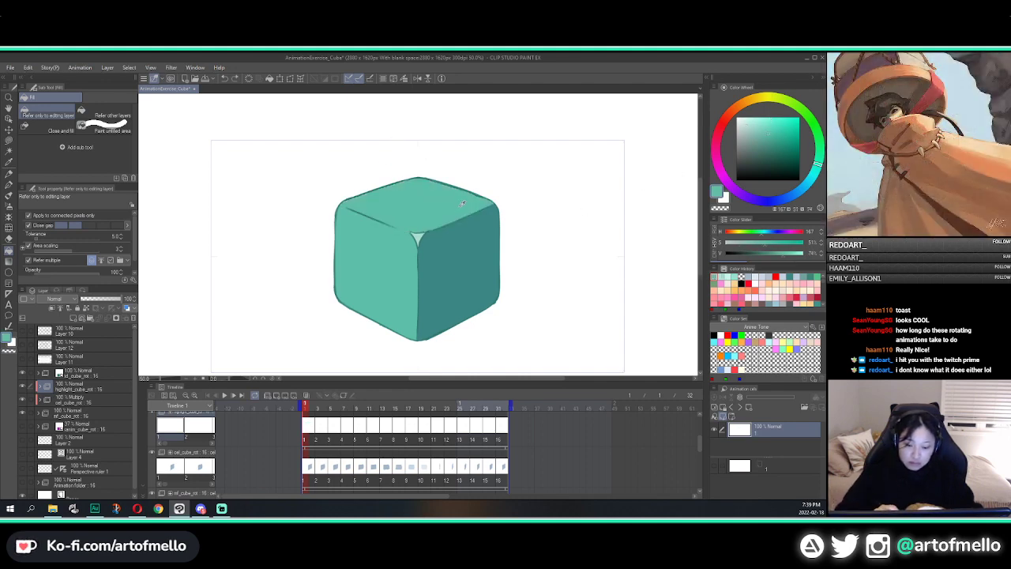
drag(786, 255, 789, 252)
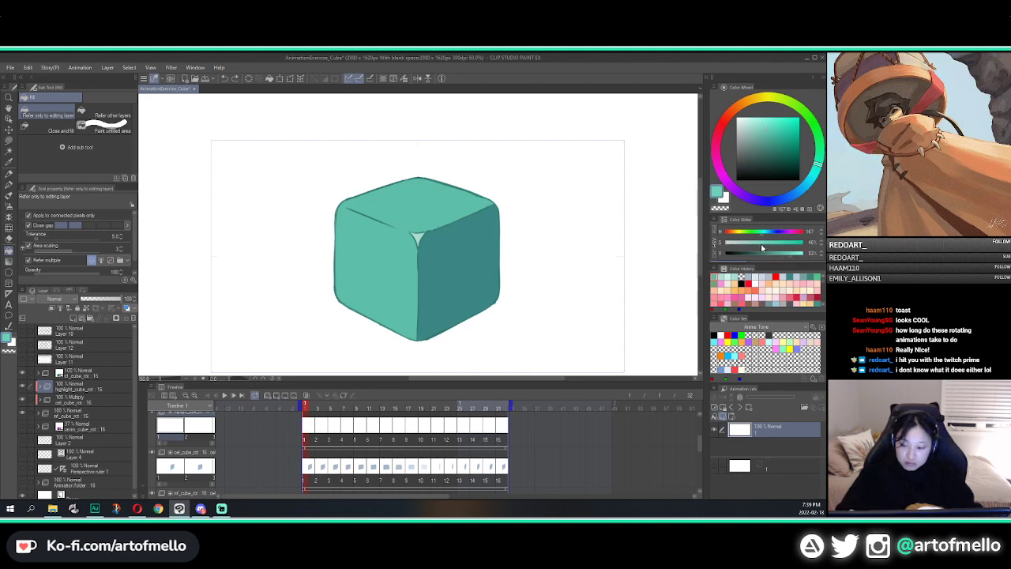
click(459, 209)
key(ctrl+z)
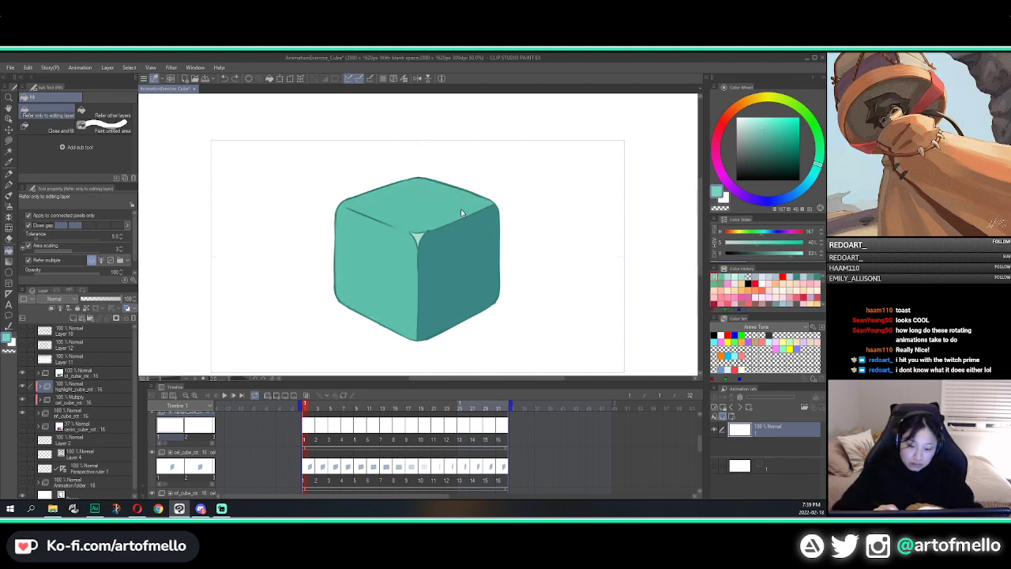
Set the teal to 35% saturation and 87% value, then redraw the top face's front-left edge with the G-pen at size 20
click(791, 254)
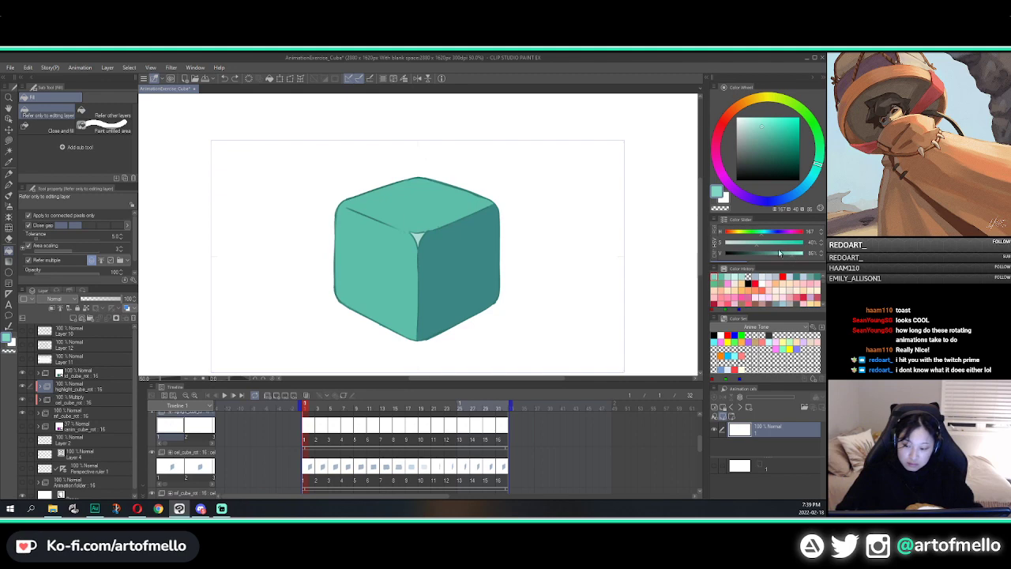
click(753, 245)
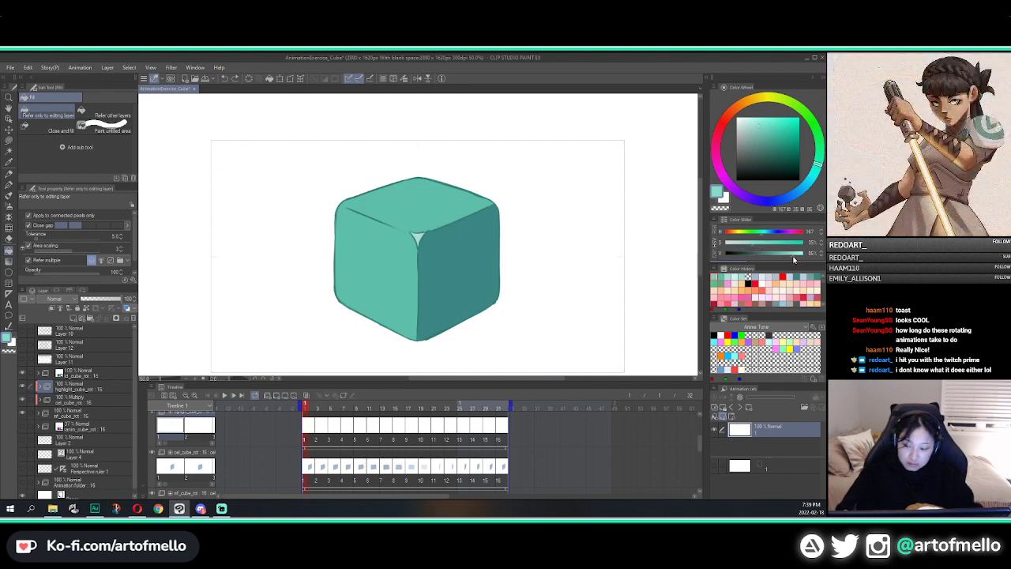
key(p)
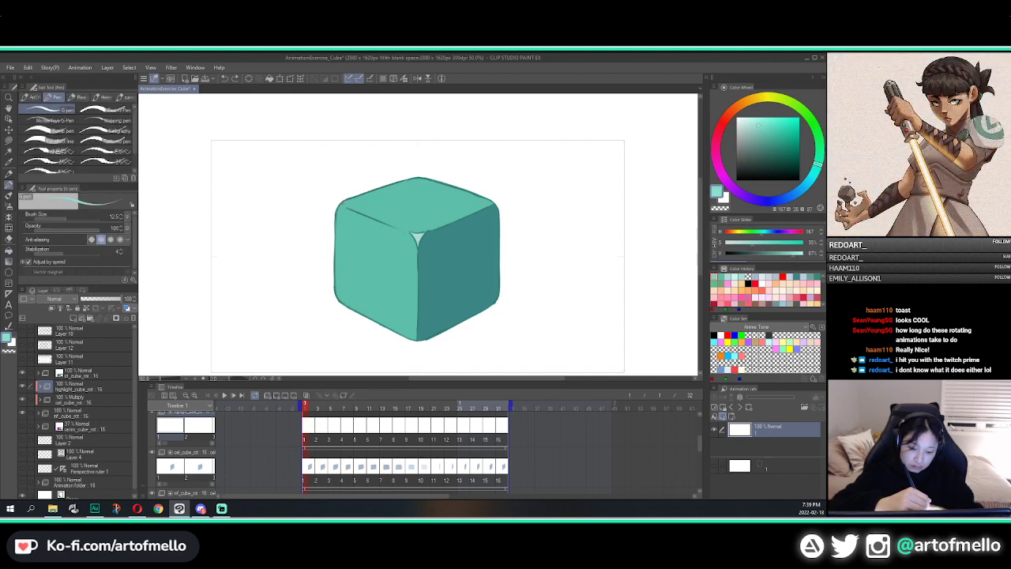
key(bracketright)
key(bracketright)
key(bracketright)
drag(342, 203, 396, 226)
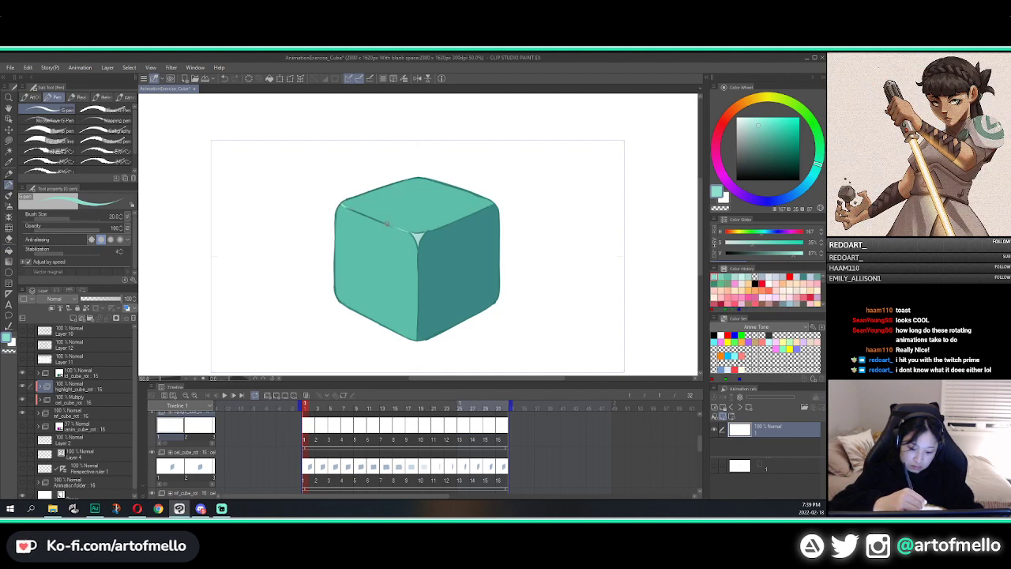
Try filling the top face on cel 1 with the lighter teal, including a variant at 30% saturation
key(g)
click(408, 218)
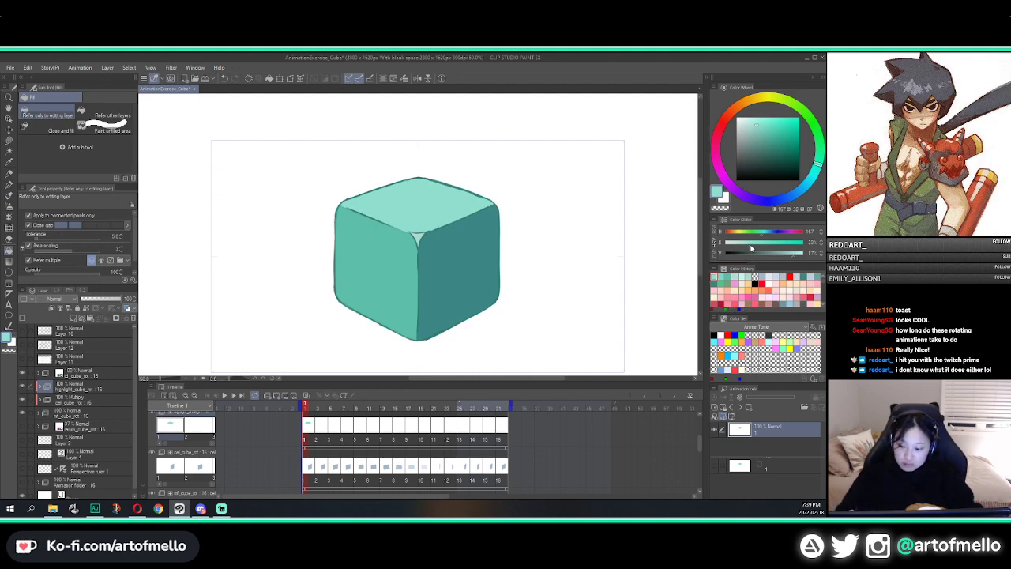
click(443, 205)
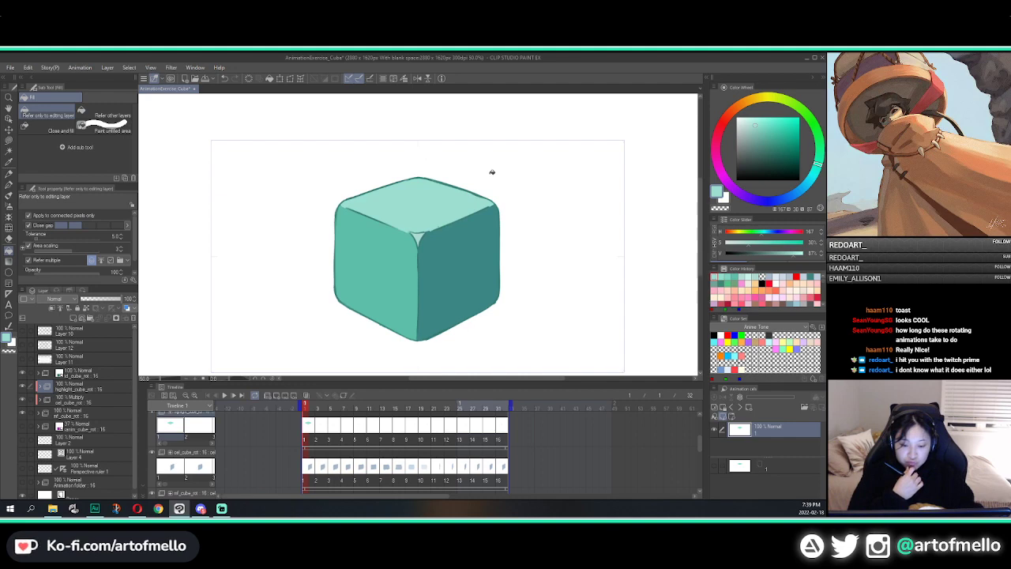
key(ctrl+z)
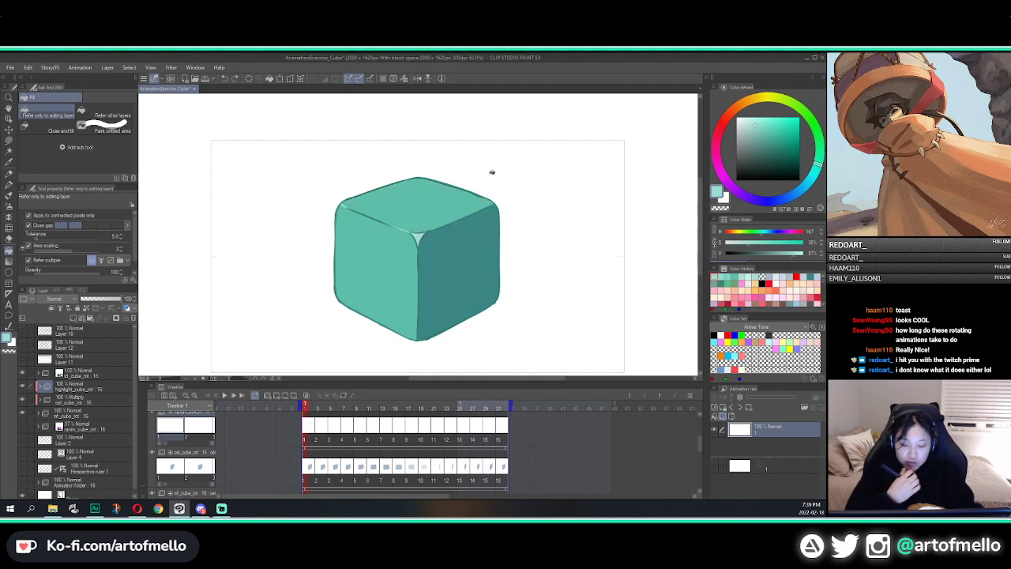
Sample the cube's teal, adjust it to 44% saturation and 77% value, and fill the top face on cel 1
alt+click(452, 206)
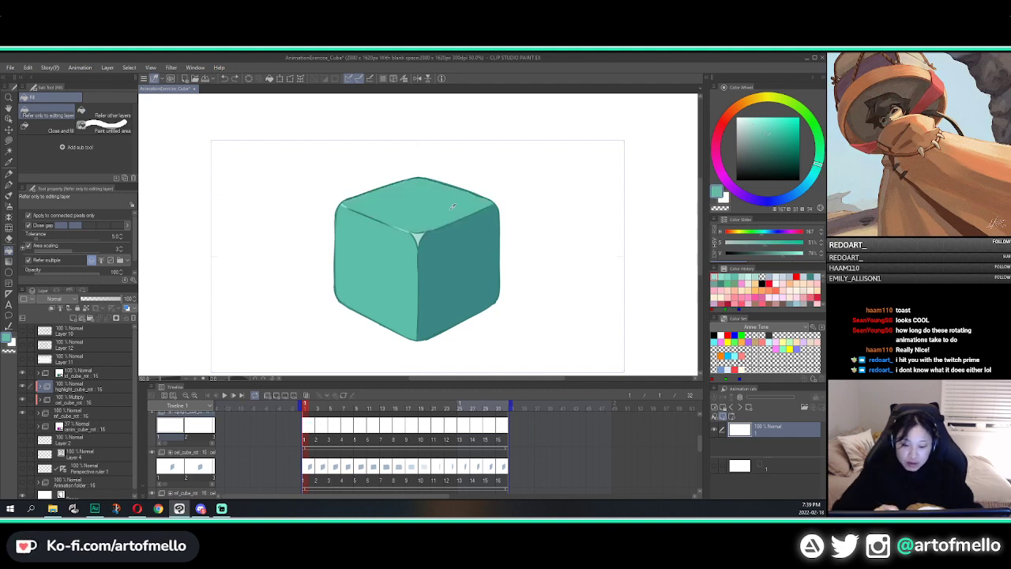
click(760, 243)
click(784, 254)
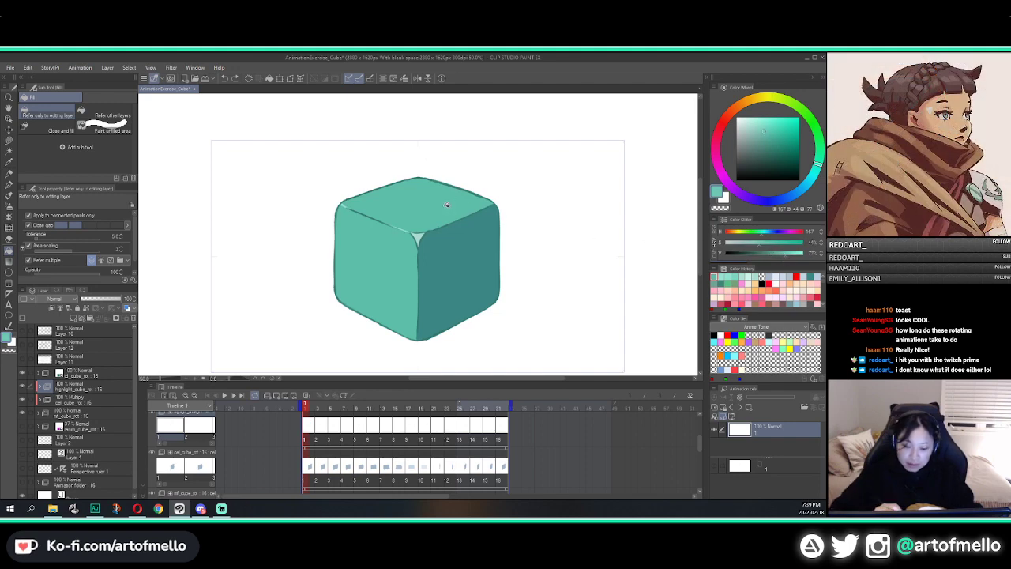
click(476, 212)
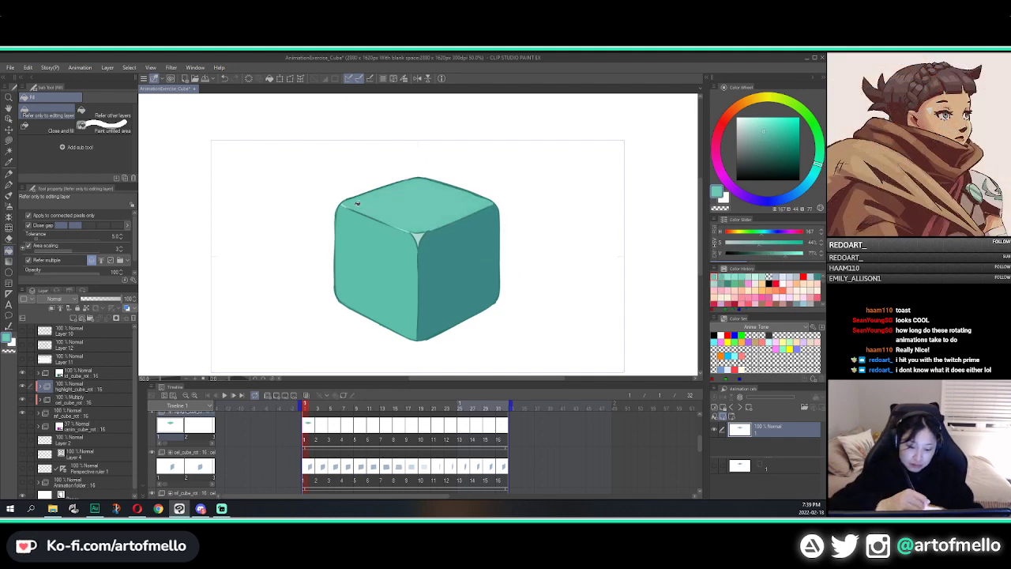
Set the teal to 40% saturation and 80% value, refill the top face on cel 1, and touch up its back-right edge with the G-pen
click(785, 254)
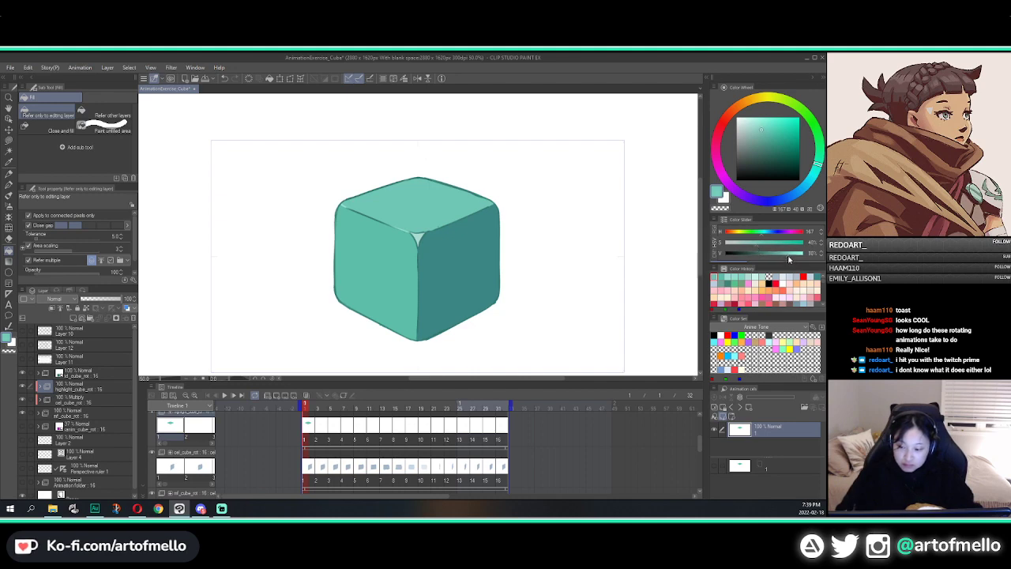
key(p)
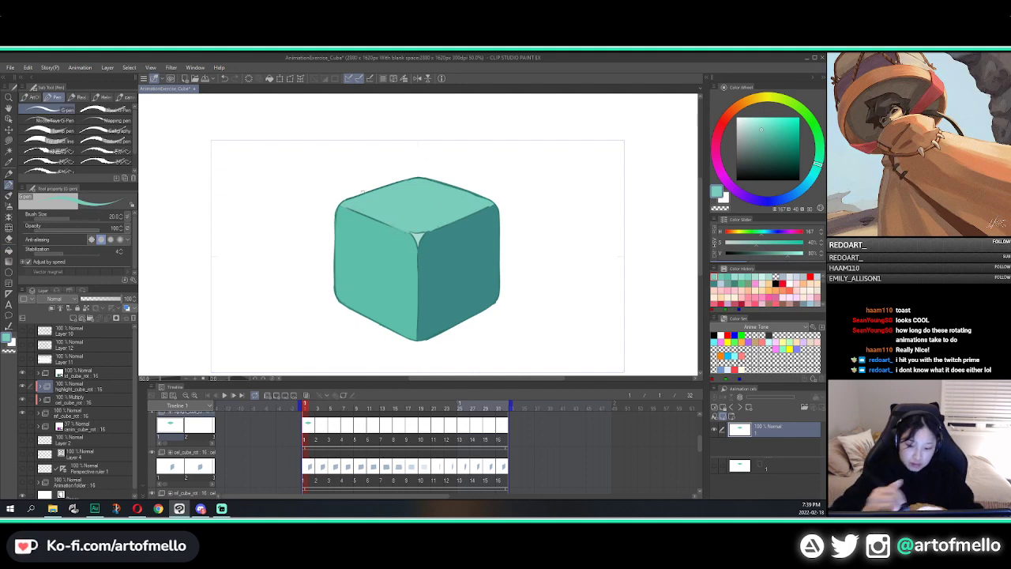
drag(448, 183, 461, 185)
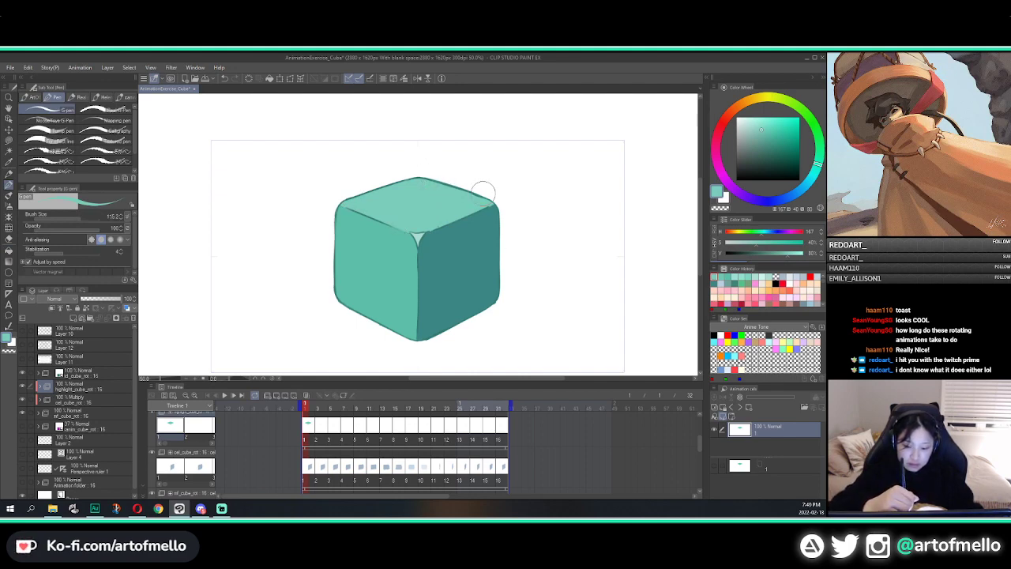
key(])
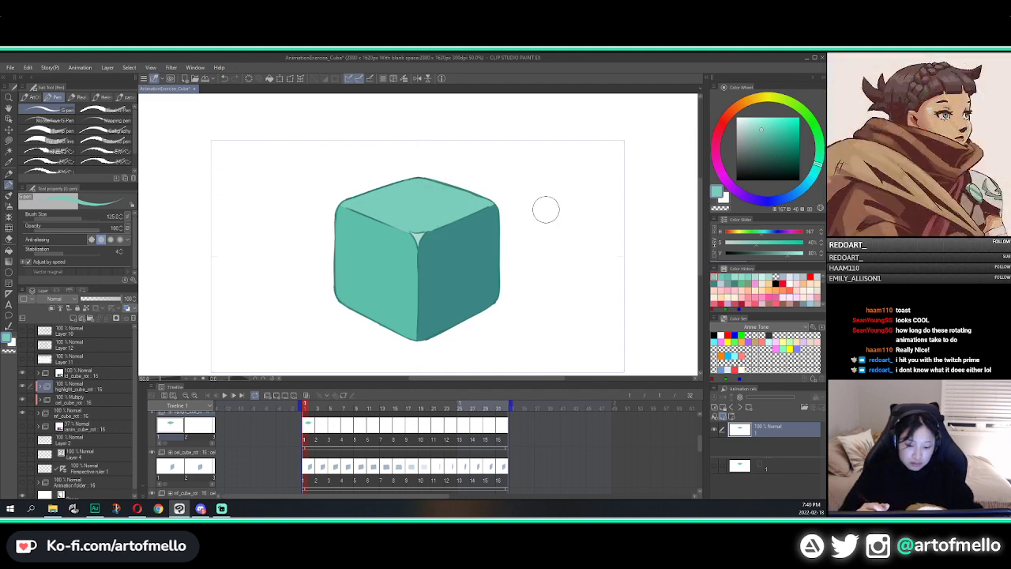
Trace the top face's front-left edge with the G-pen at size 60 and fill the face with the lighter teal on cels 2 and 3
key(Right)
key(bracketleft)
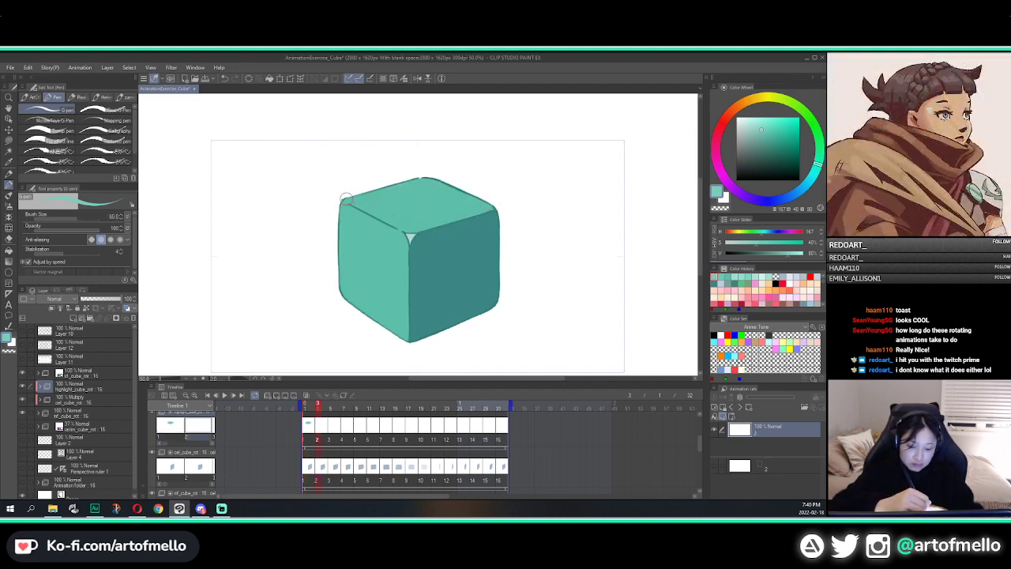
key(g)
click(403, 218)
key(Right)
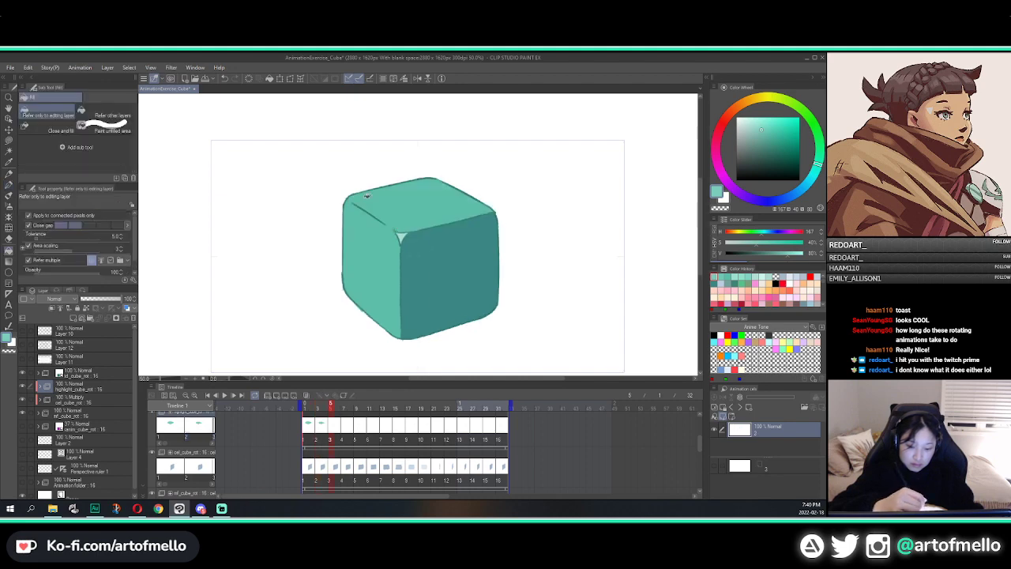
key(p)
drag(351, 198, 395, 229)
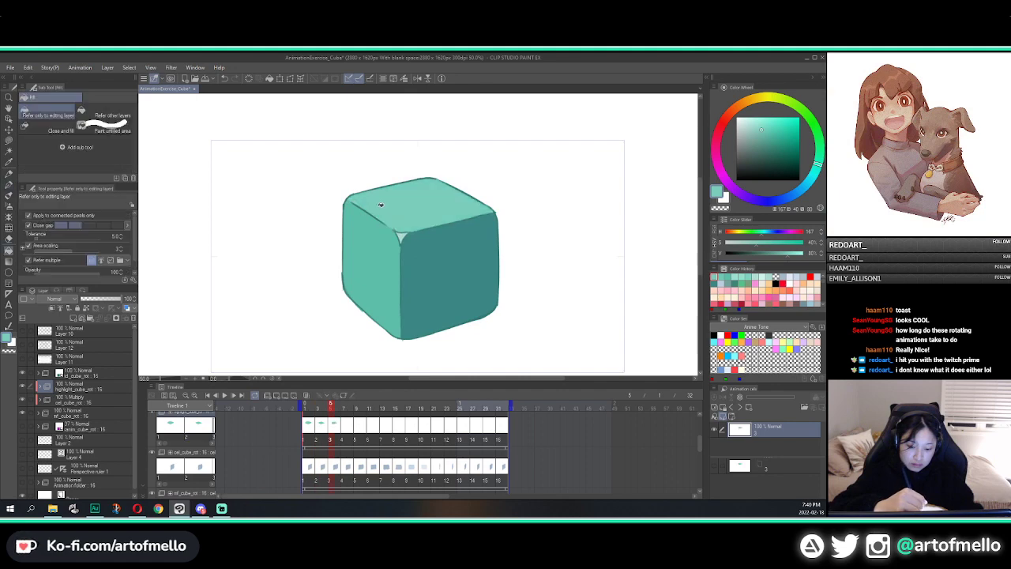
Outline the top face's open edges and fill it with the lighter teal on cels 4 and 5
key(Right)
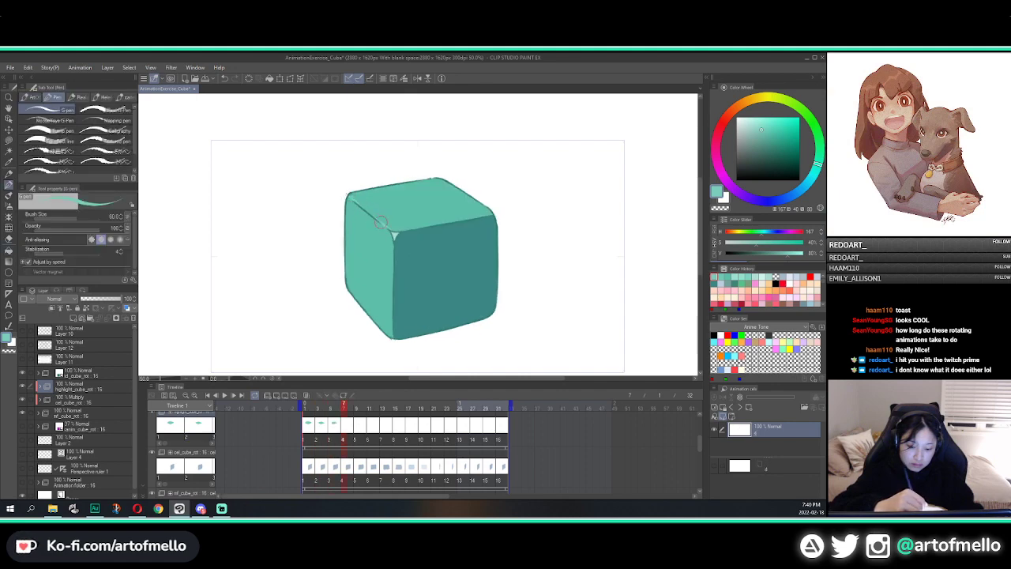
key(Right)
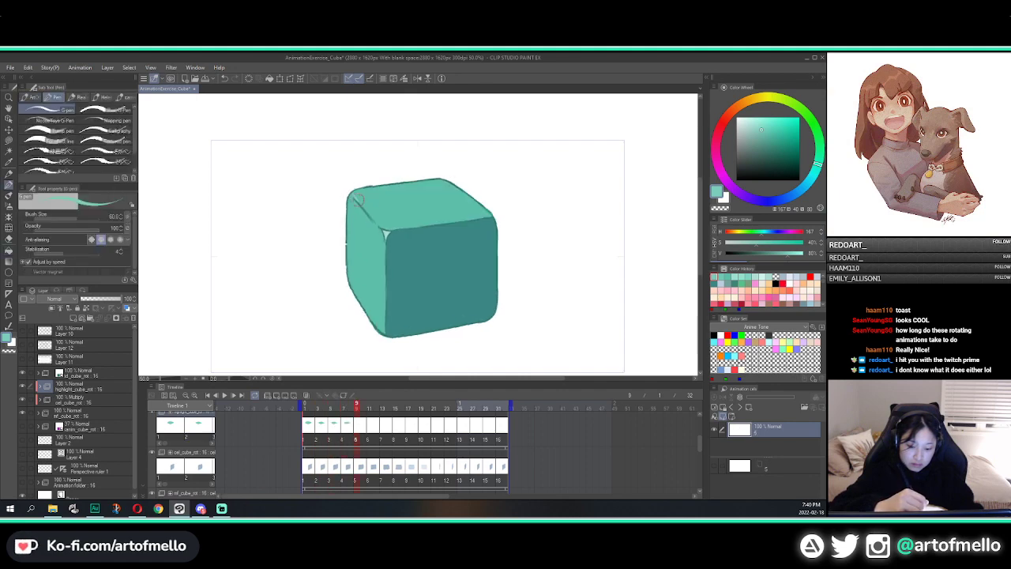
key(g)
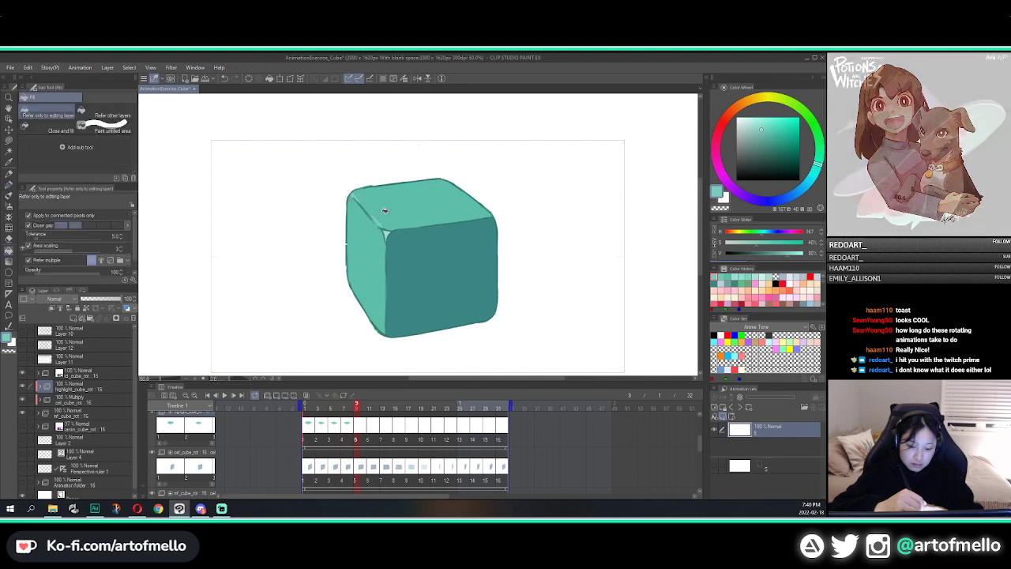
click(384, 210)
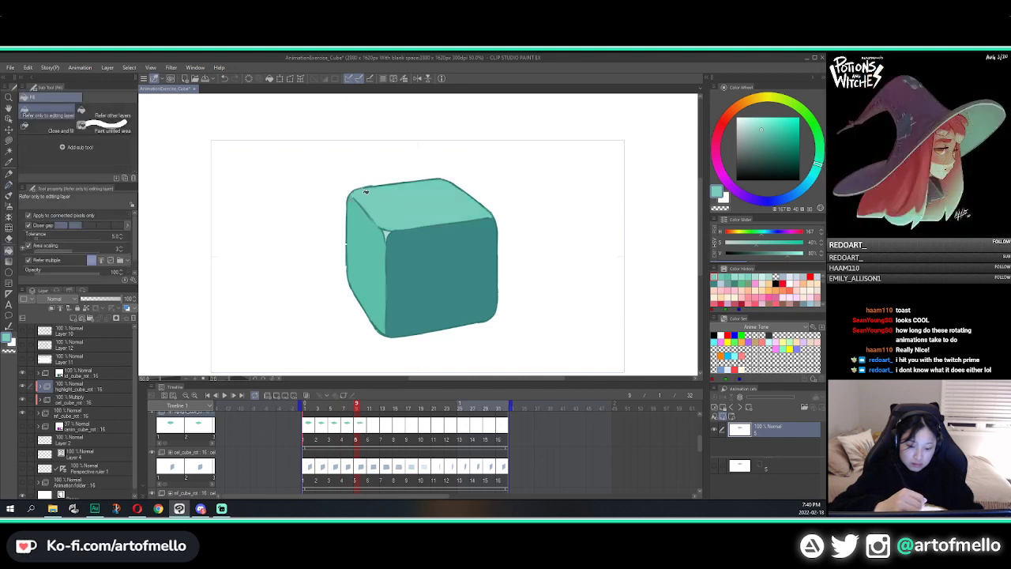
Close the top face's front-left edge and fill the face with the lighter teal on cels 6 and 7
key(Right)
key(p)
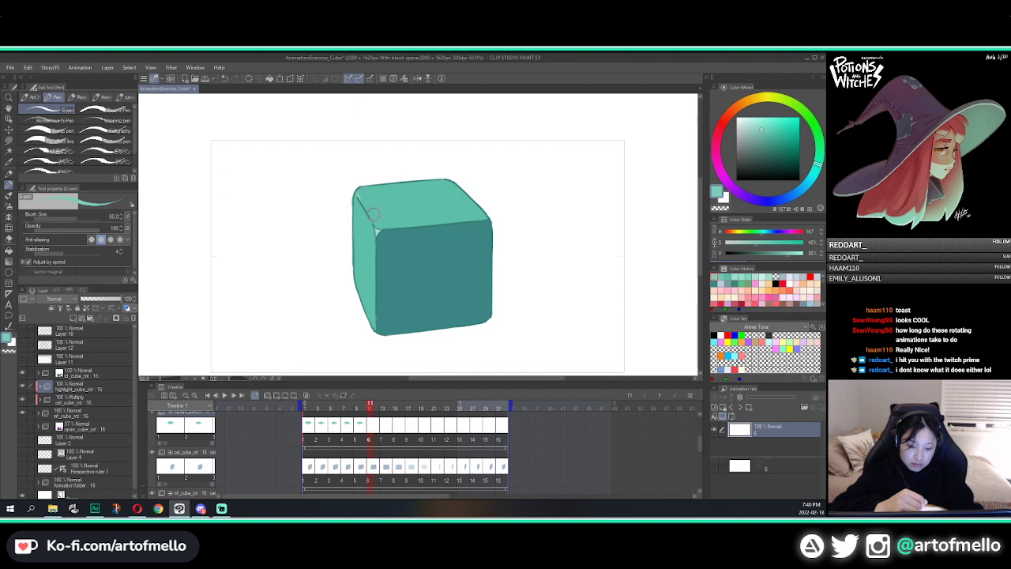
key(g)
click(376, 203)
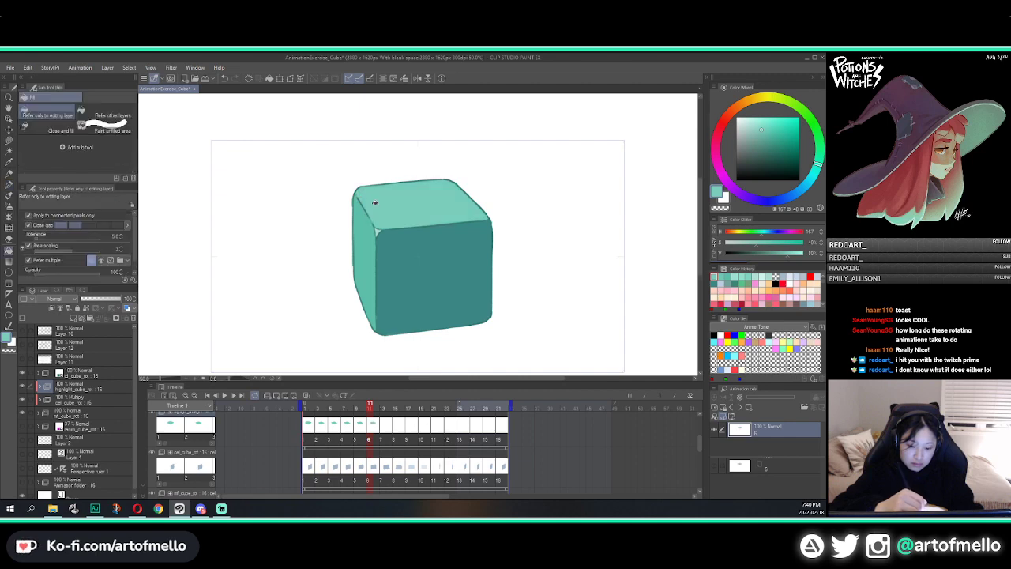
key(p)
key(Right)
key(Right)
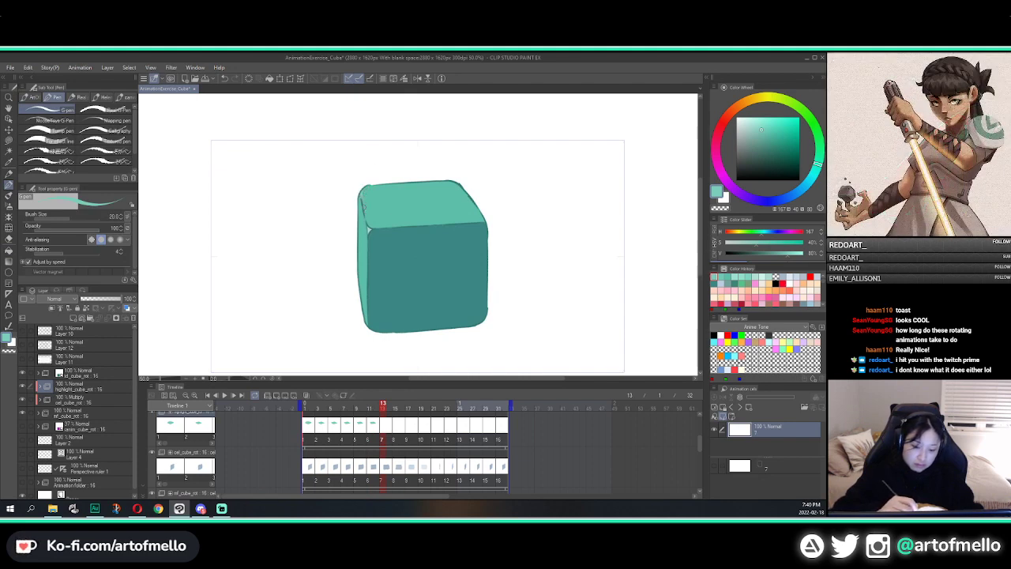
key(g)
click(377, 206)
Fill the cube's top face with the lighter teal on cels 8, 9 and 10, using the G-pen at size 25 for edges
key(p)
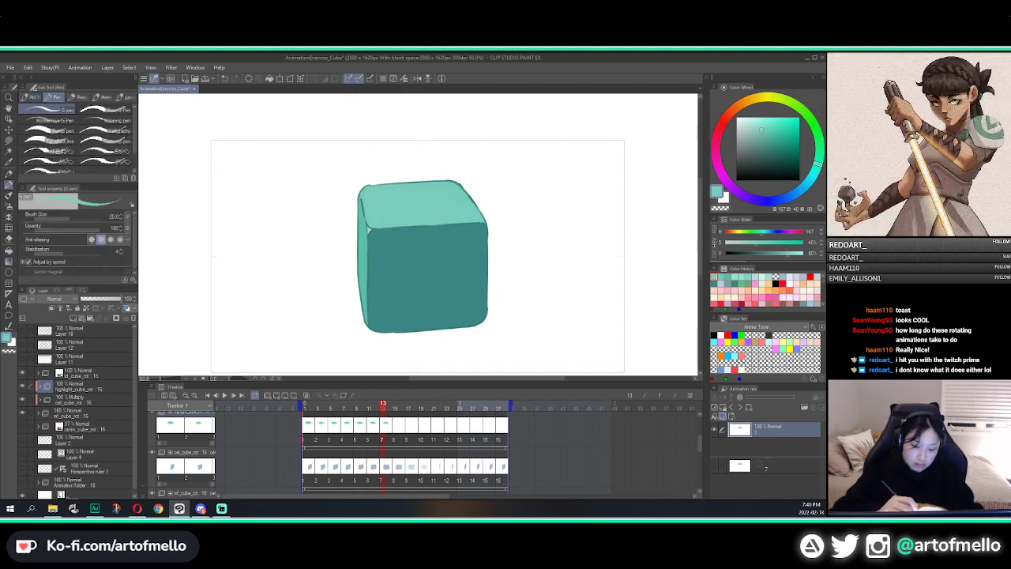
key(Right)
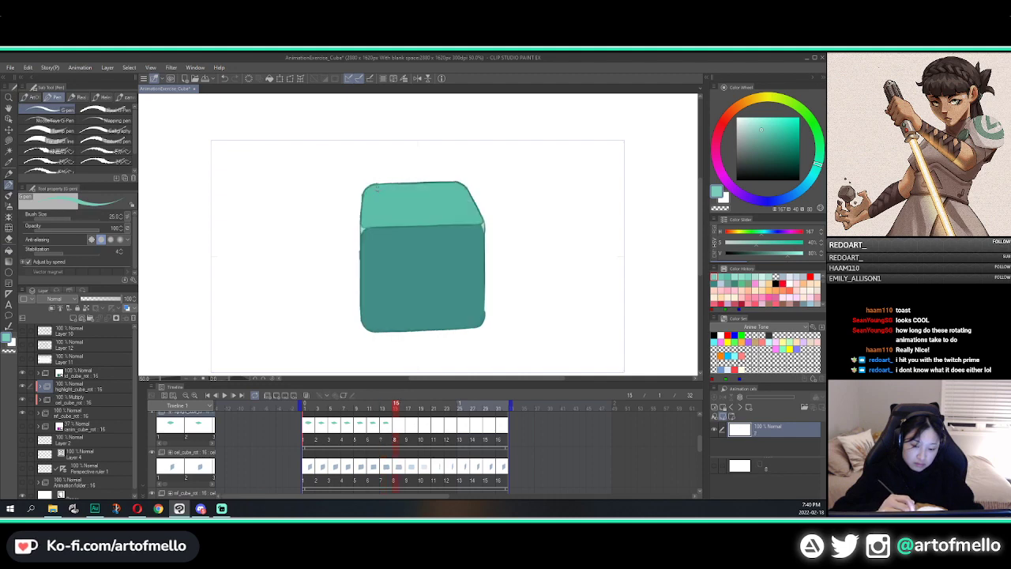
key(g)
click(447, 194)
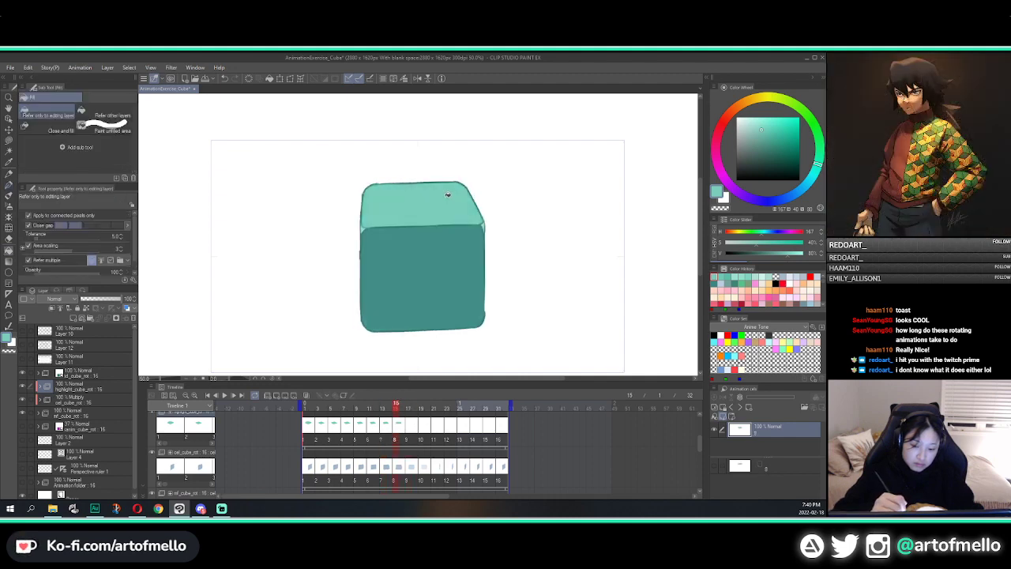
key(Right)
click(448, 194)
key(Right)
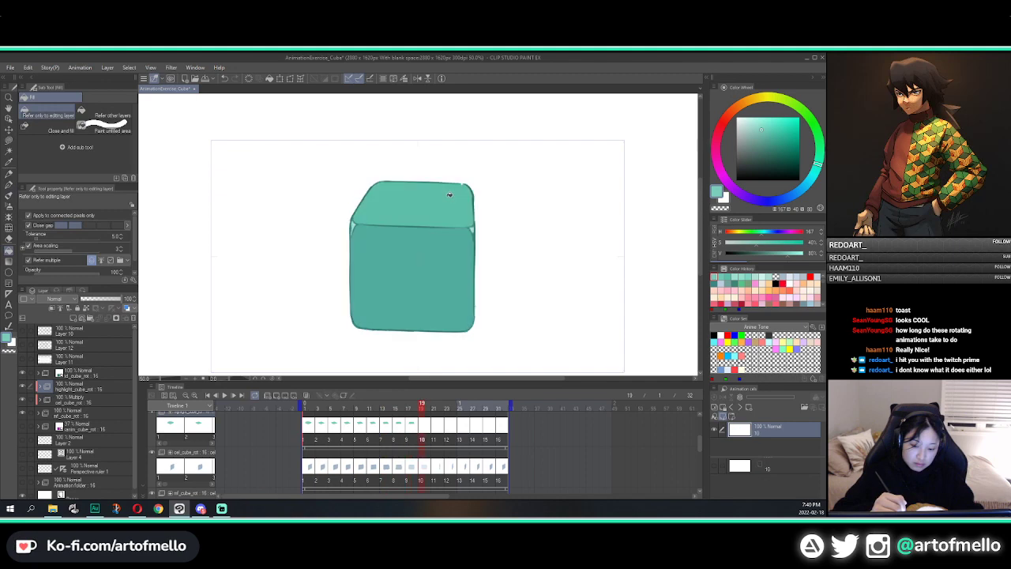
click(449, 194)
On cel 11, undo the first fill, outline the top face with the G-pen at size 25, and refill it with the lighter teal
key(Right)
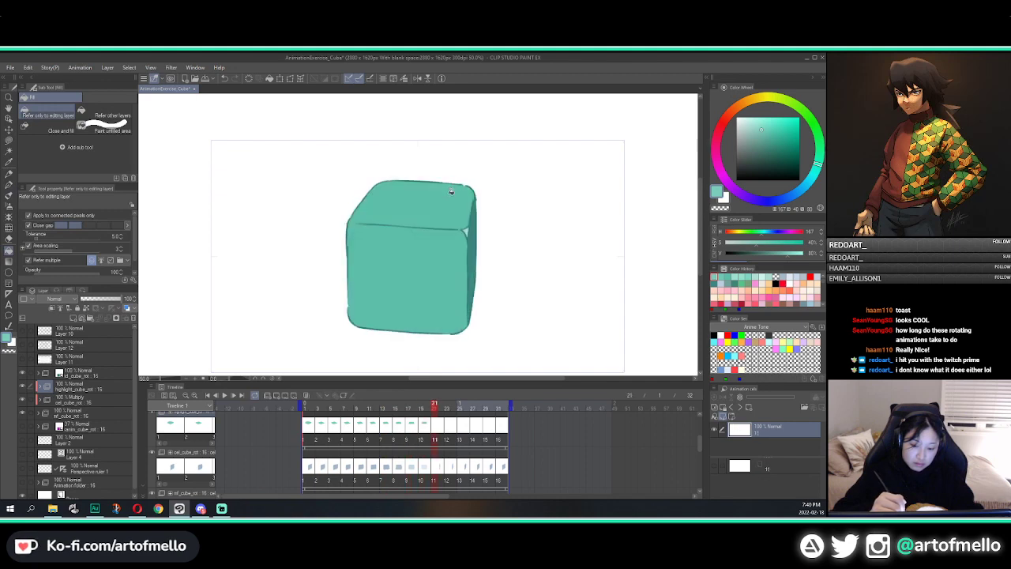
click(451, 192)
key(ctrl+z)
key(p)
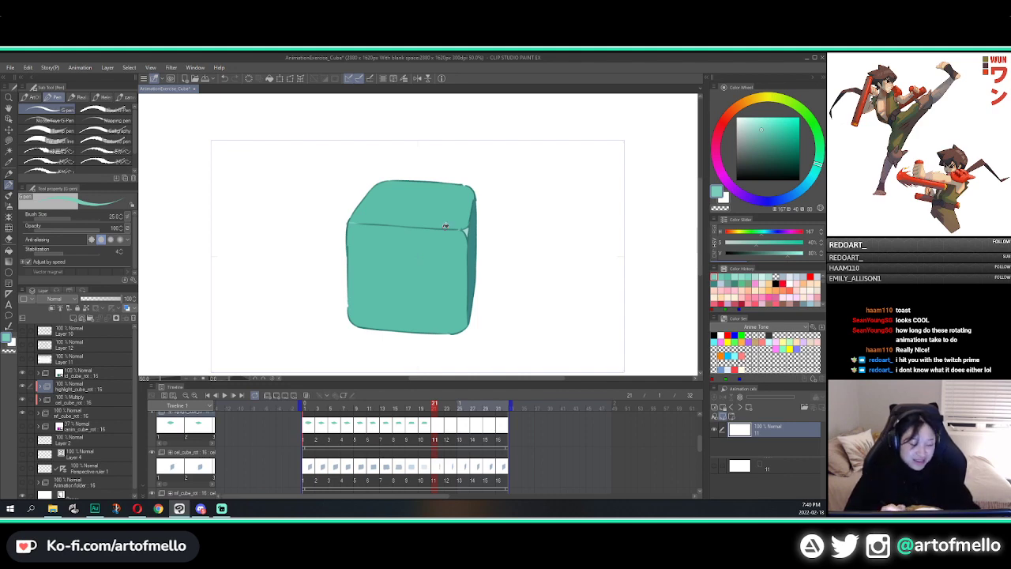
key(g)
click(469, 181)
Trace the top face's front edge with the G-pen and fill the face with the lighter teal on cels 12 and 13
key(Right)
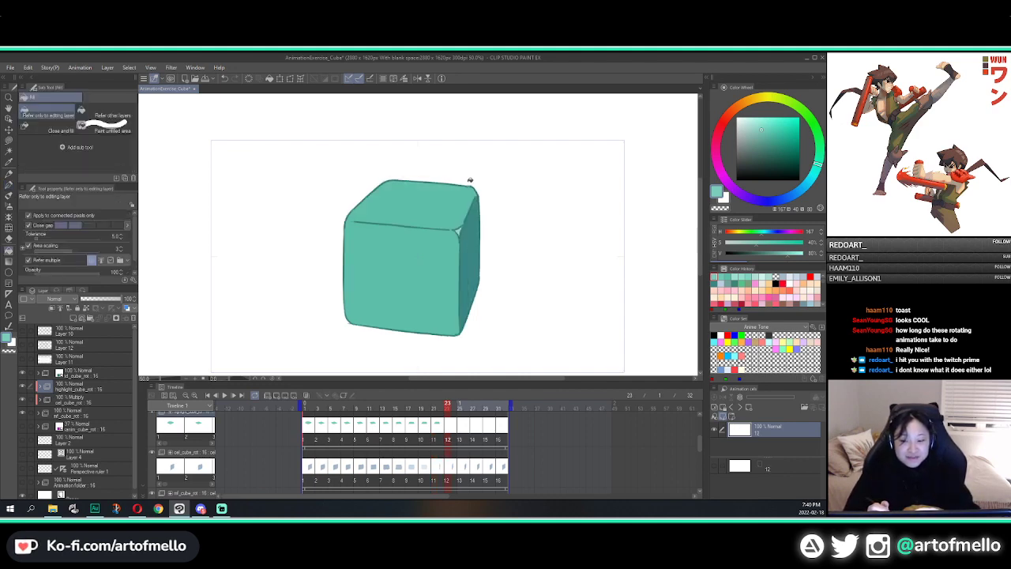
key(p)
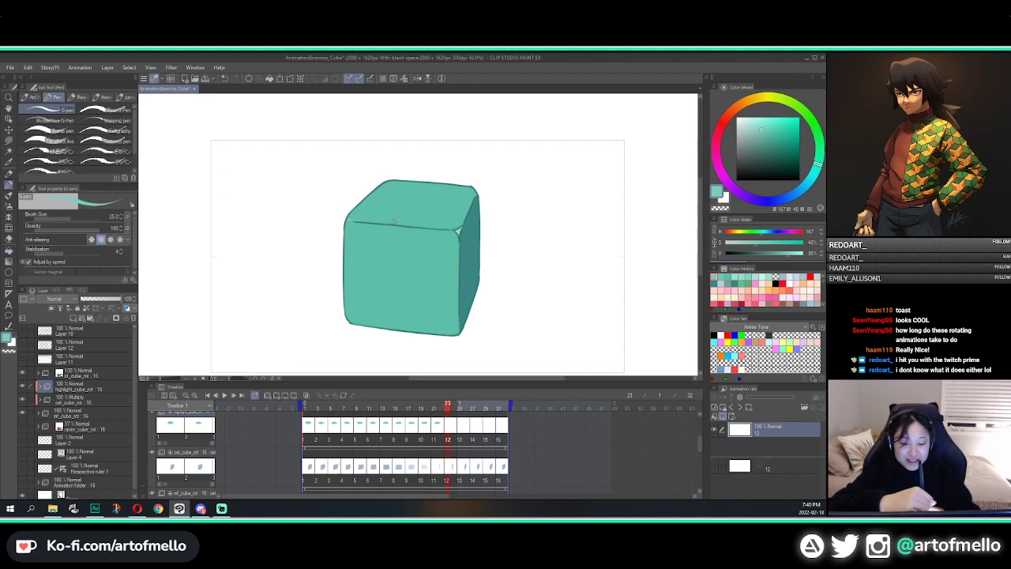
key(g)
click(442, 203)
key(Right)
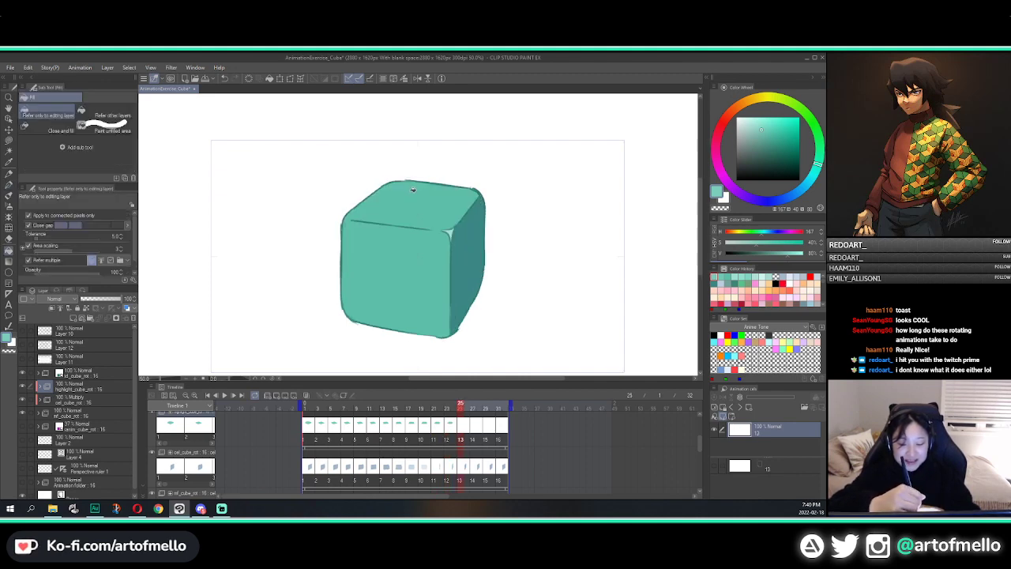
key(p)
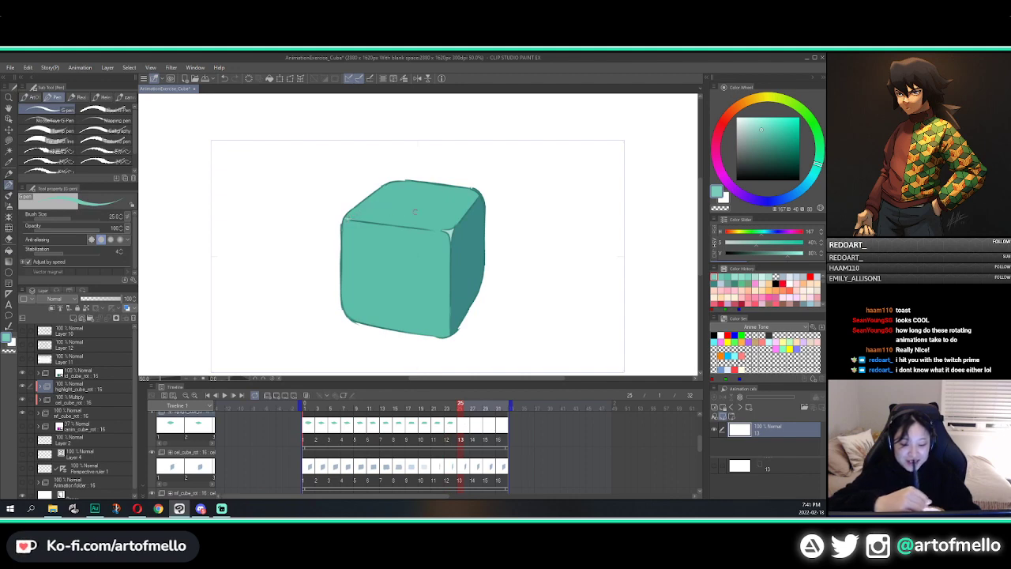
drag(431, 229, 442, 231)
key(g)
click(439, 215)
Trace the top face's edges with the G-pen and fill the face with the lighter teal on cels 14, 15 and 16
key(Right)
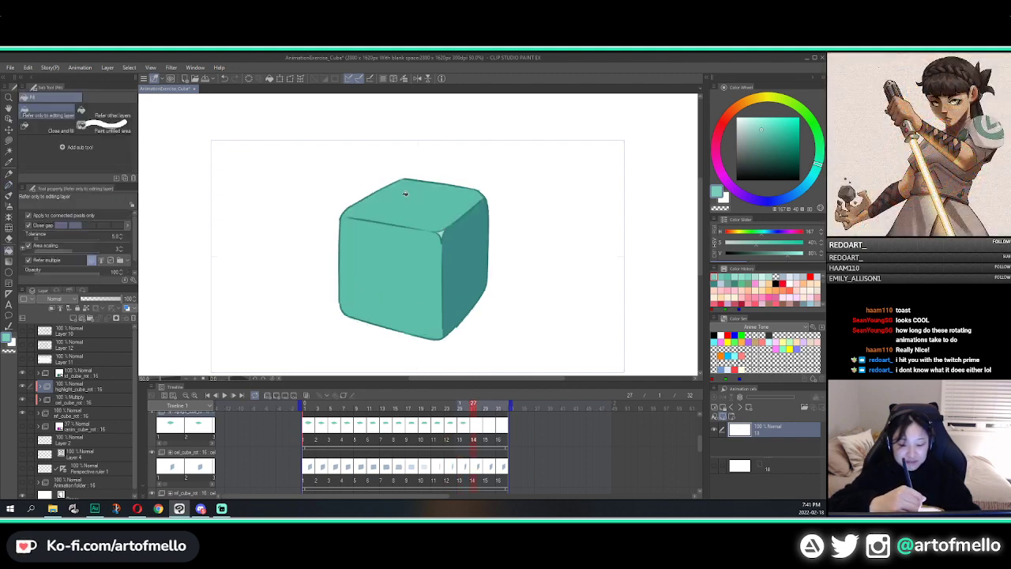
key(p)
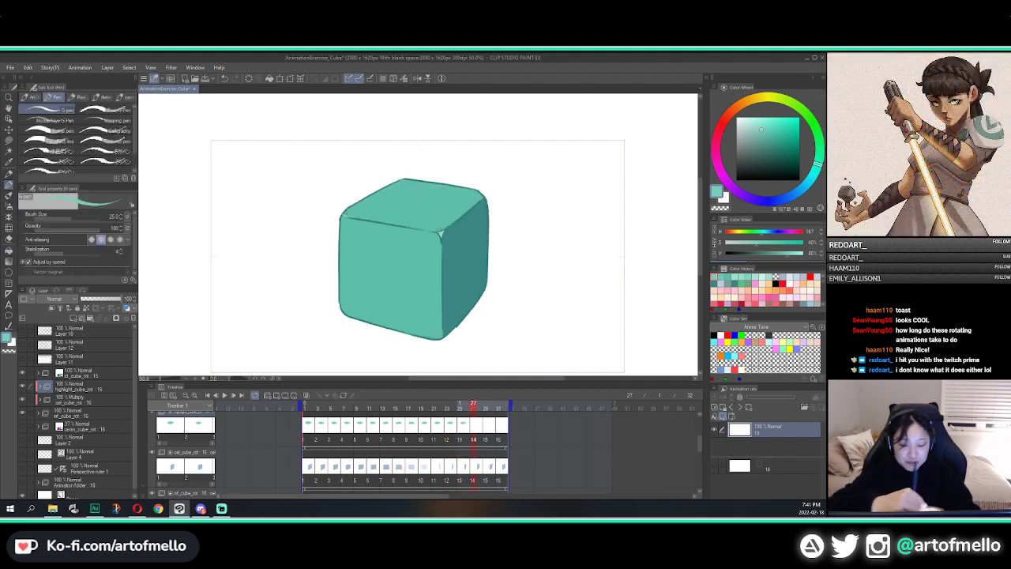
key(g)
click(423, 212)
key(Right)
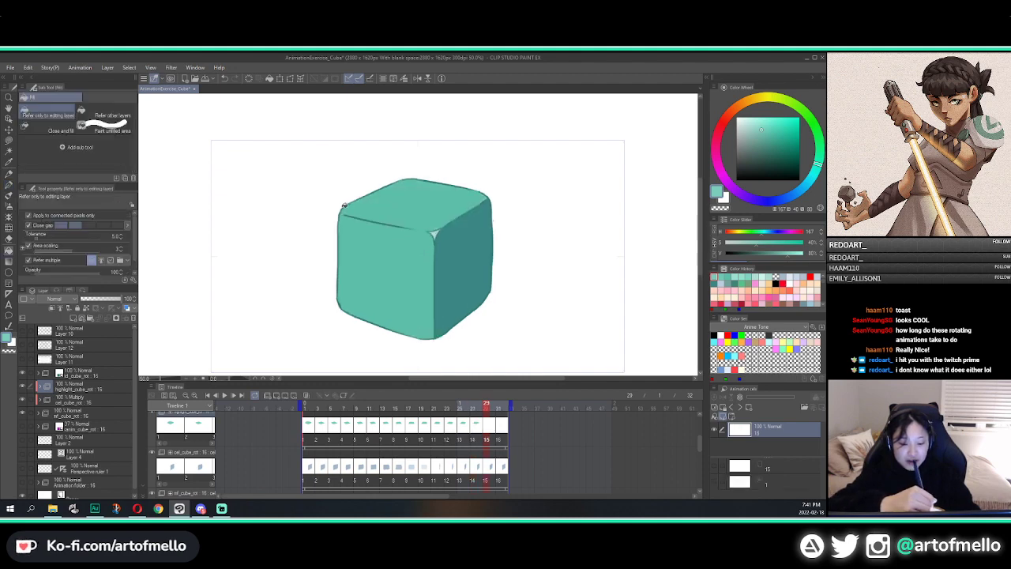
key(p)
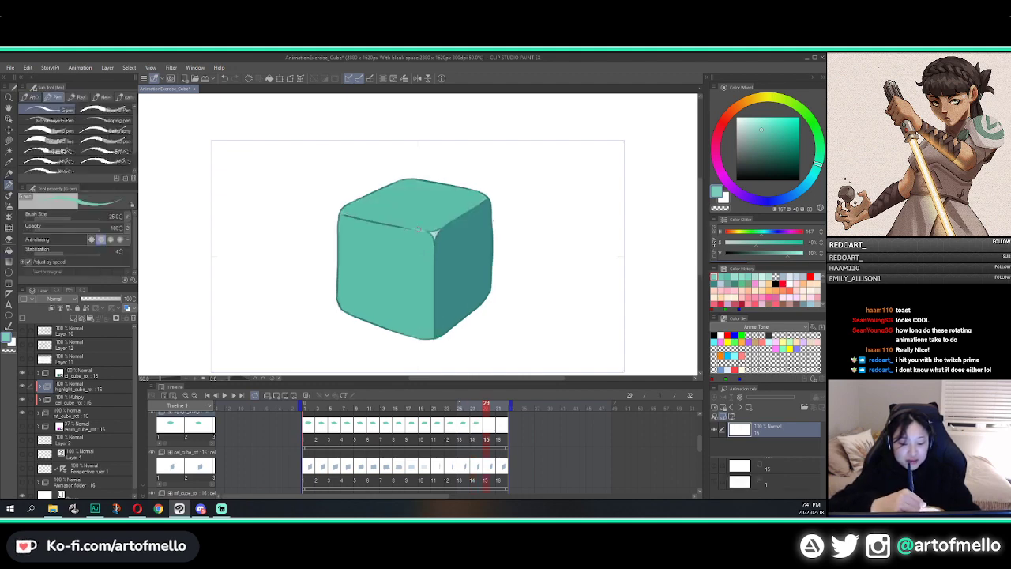
key(g)
click(424, 222)
key(Right)
key(p)
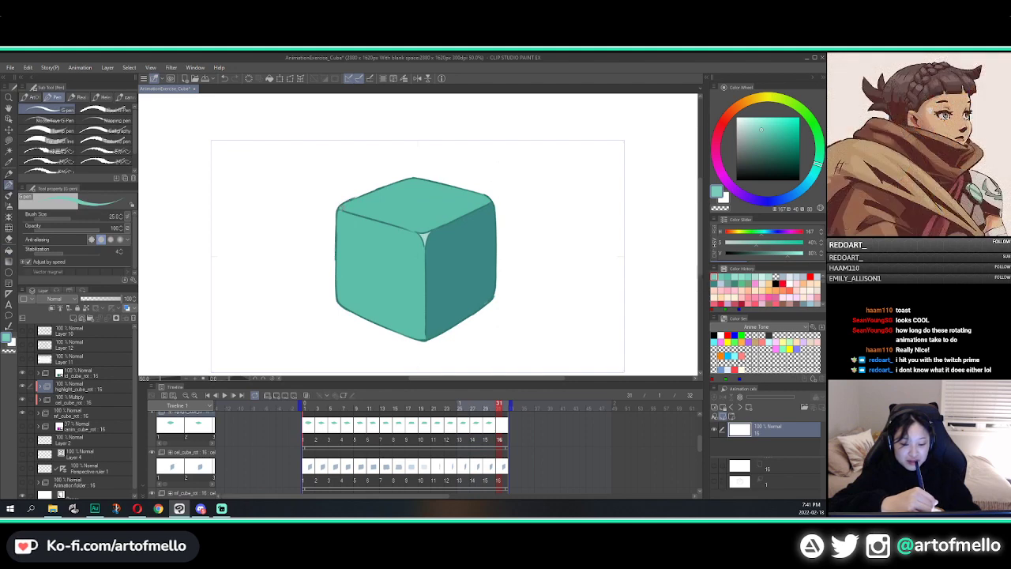
key(g)
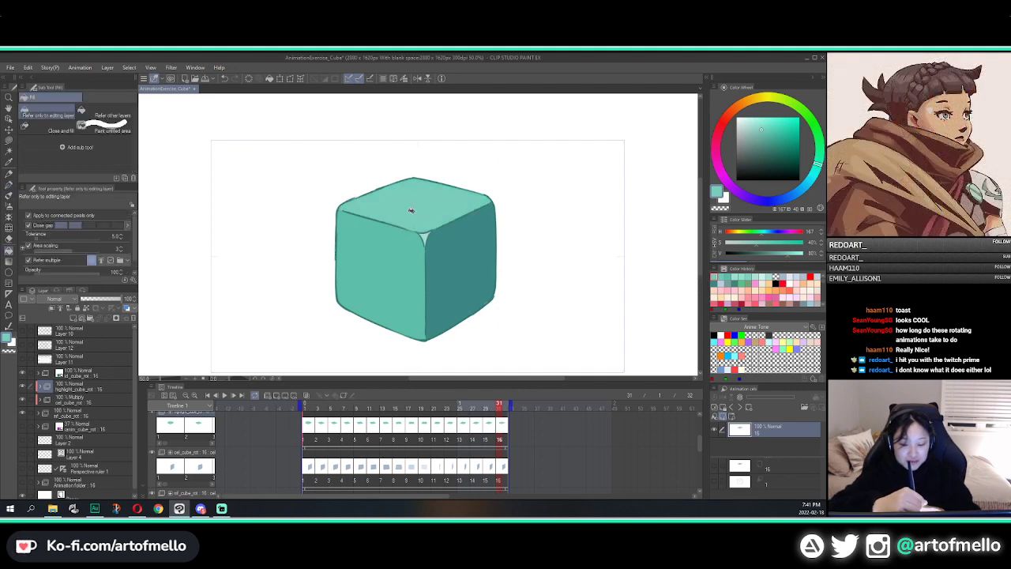
Play back the rotating cube animation to review the lighter top face across all cels
key(Right)
key(p)
key(Return)
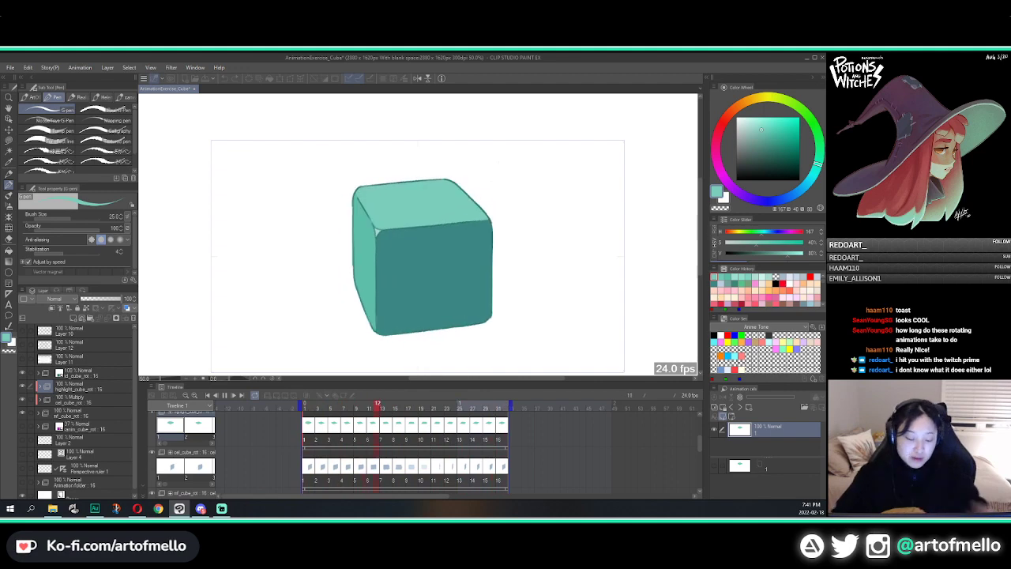
key(space)
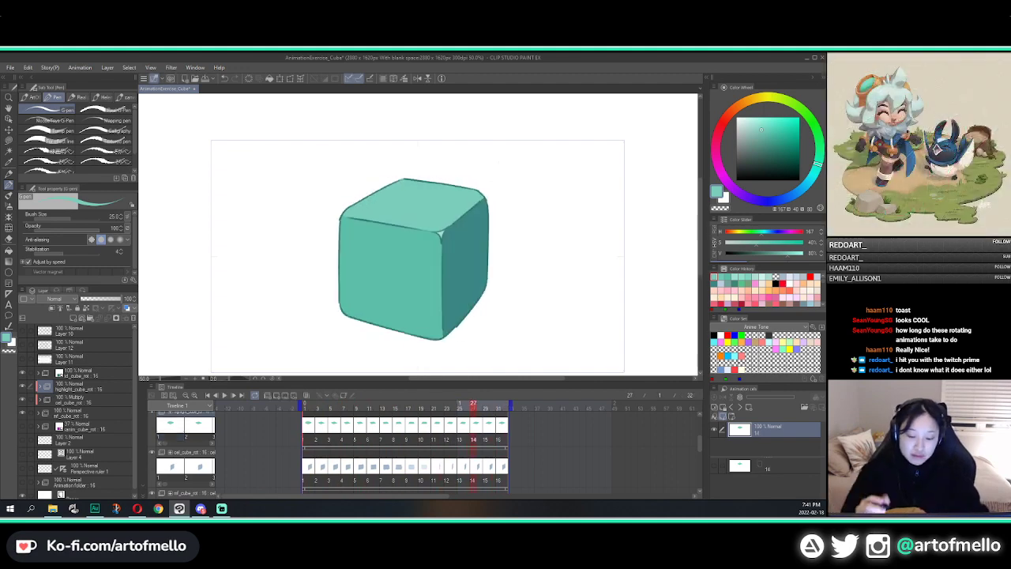
On cel 1, test pale strokes and draw a small near-white highlight in the top face's left corner with the G-pen at size 20
click(309, 405)
click(749, 119)
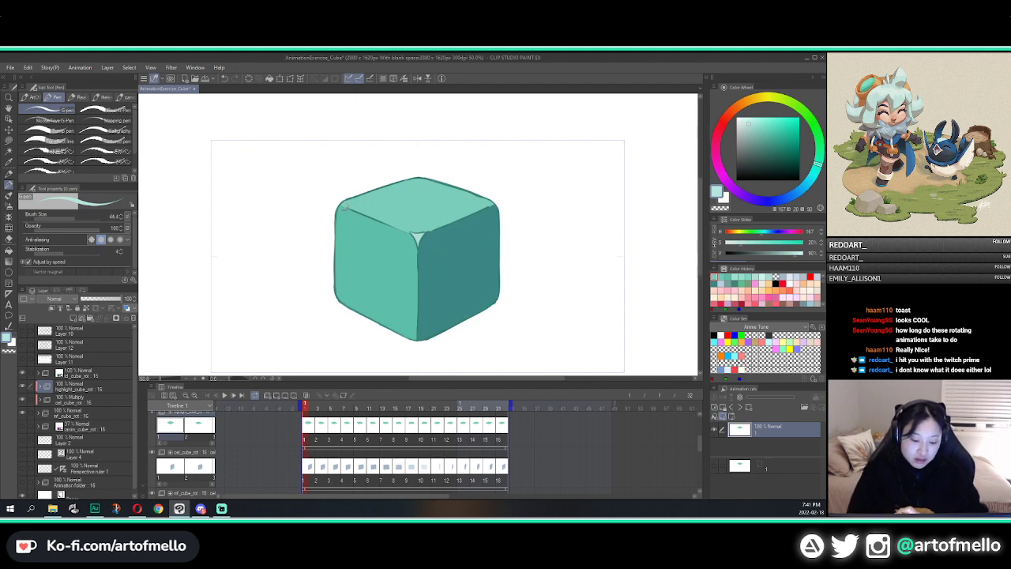
drag(347, 206, 358, 201)
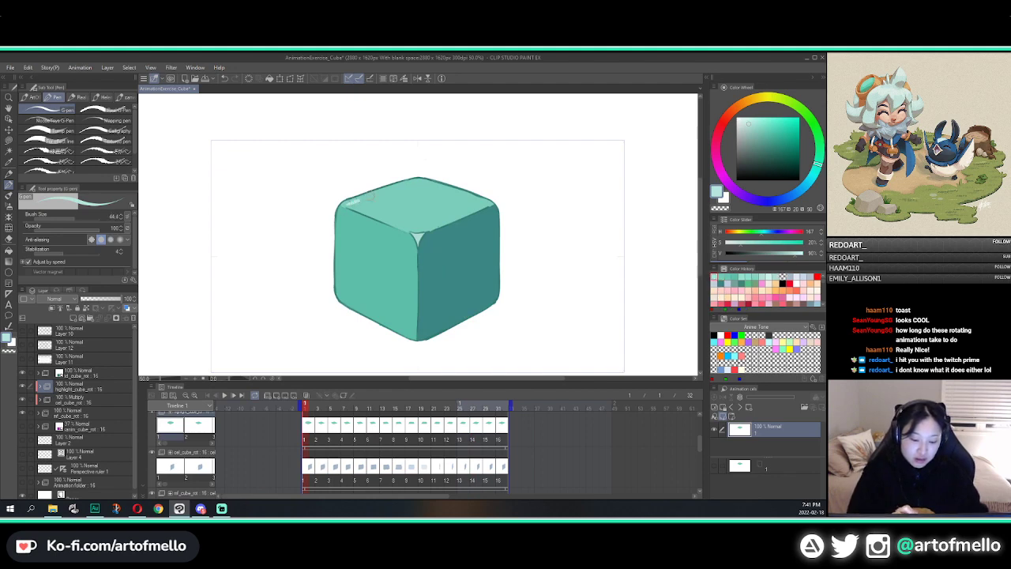
click(740, 119)
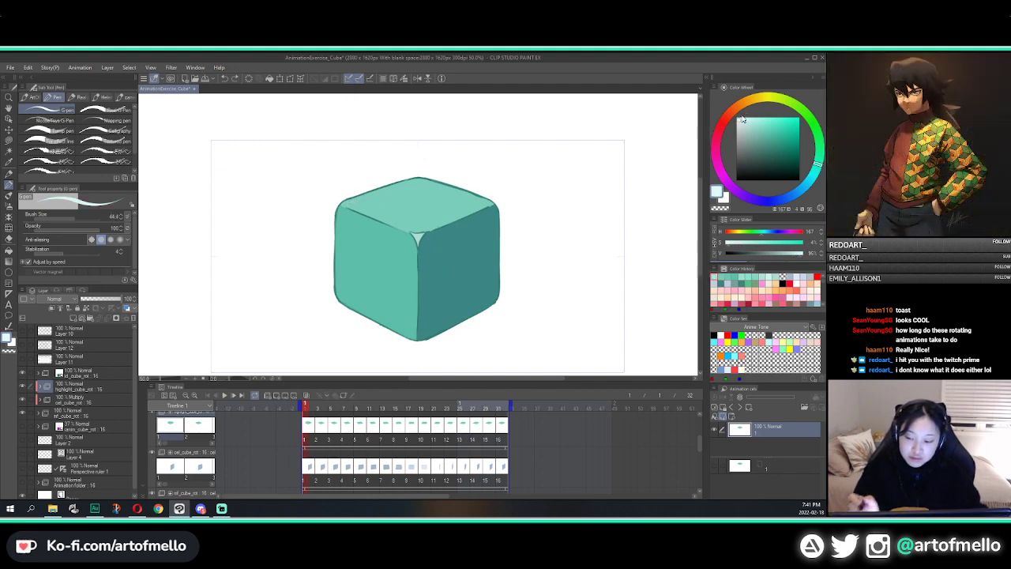
drag(347, 204, 361, 196)
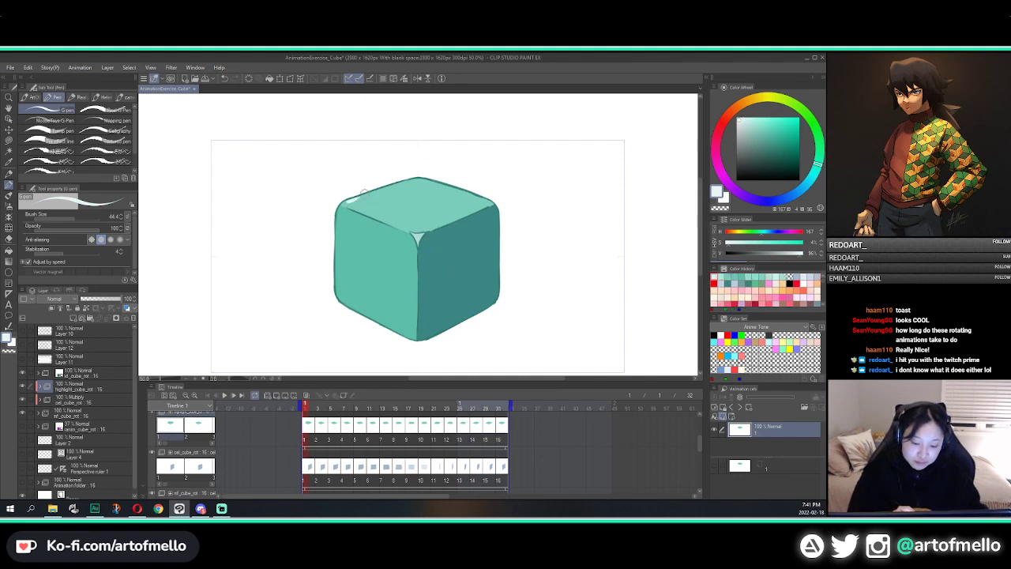
click(739, 120)
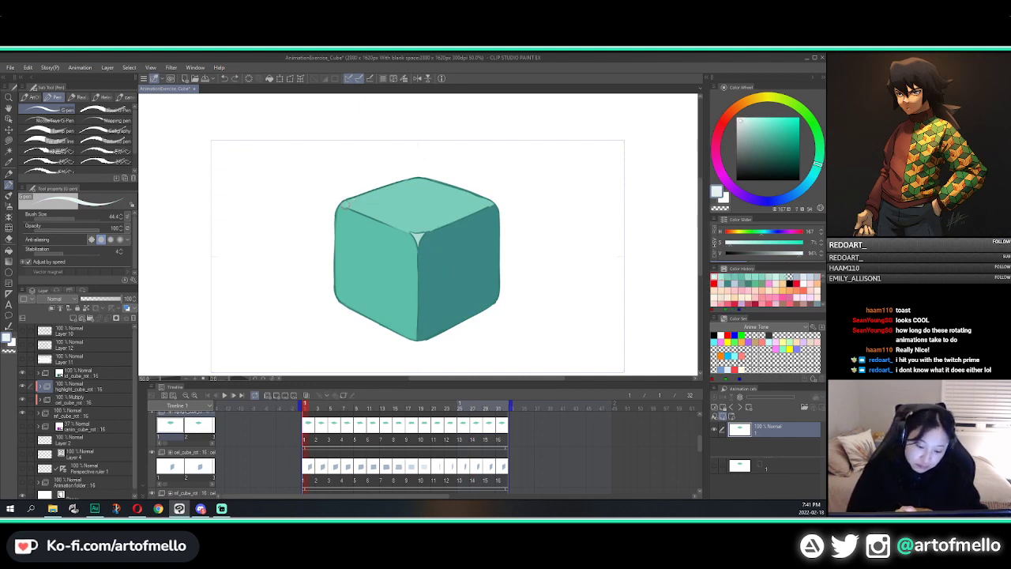
drag(346, 204, 360, 196)
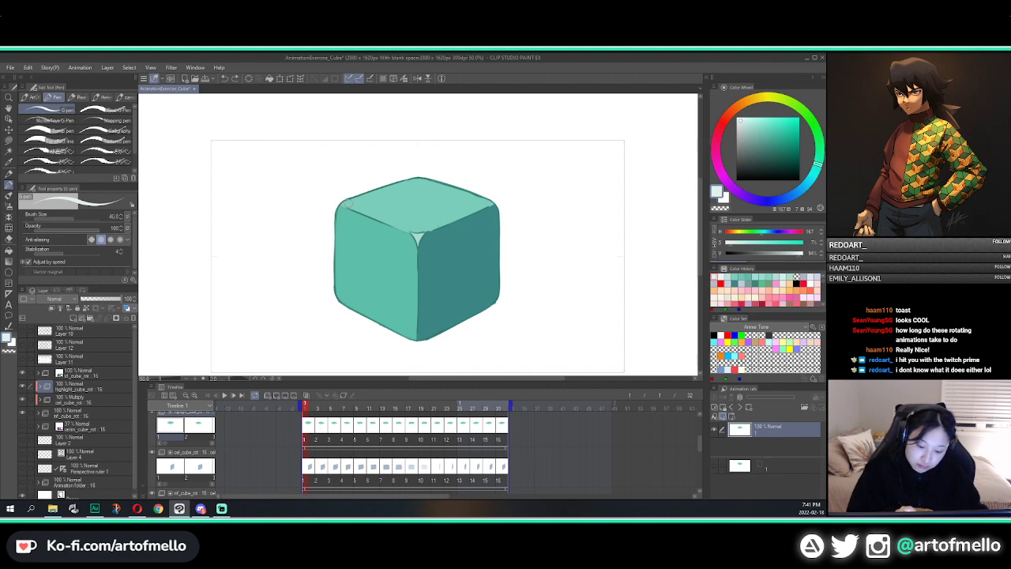
key(bracketleft)
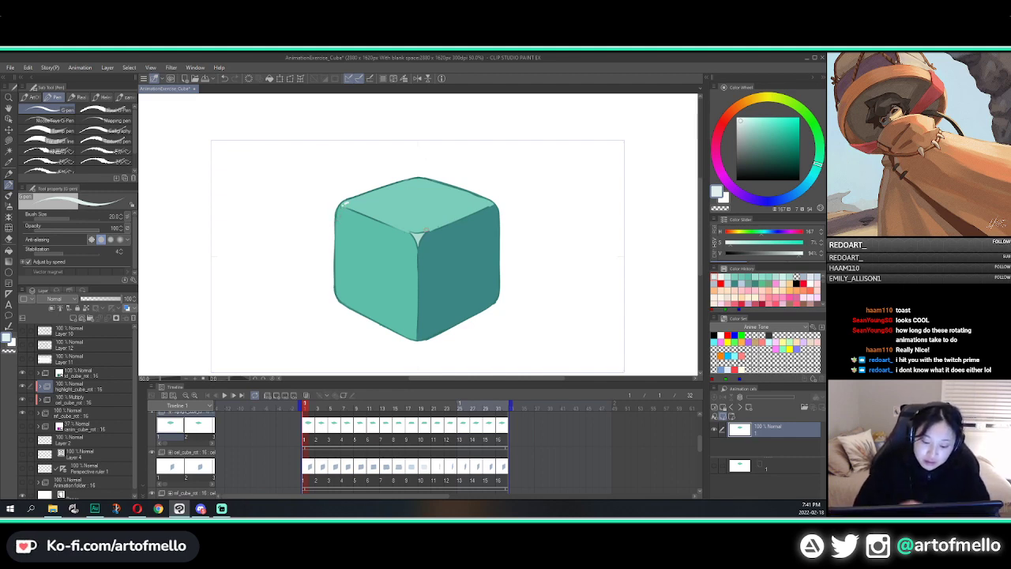
Draw the same small near-white highlight in the top face's left corner on cels 2, 3 and 4
key(period)
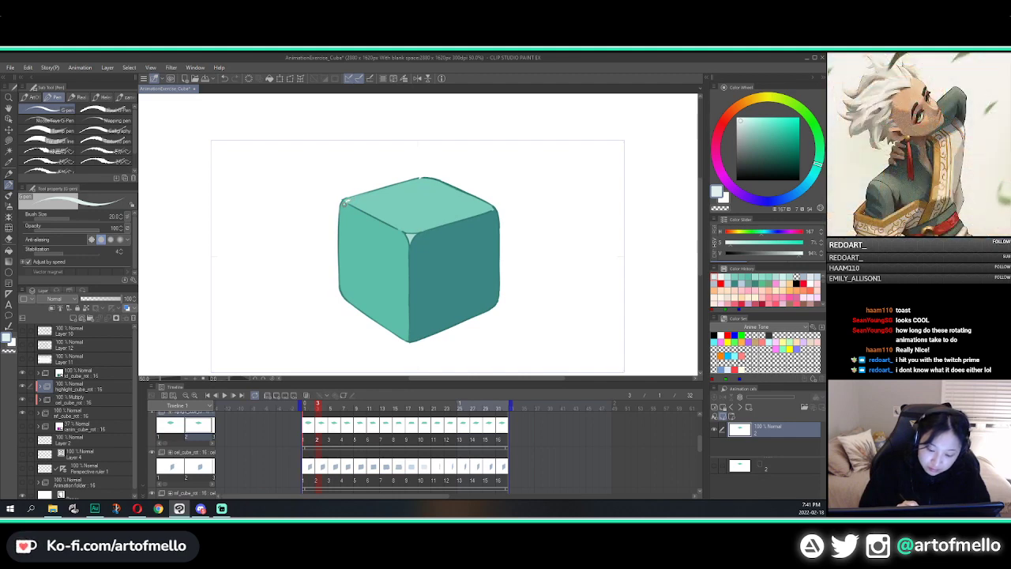
key(period)
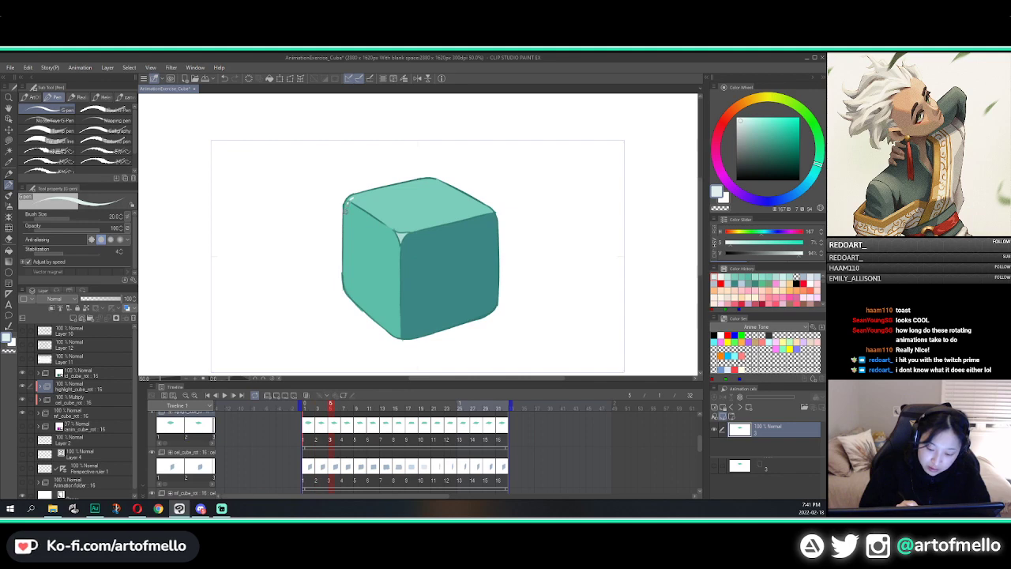
key(period)
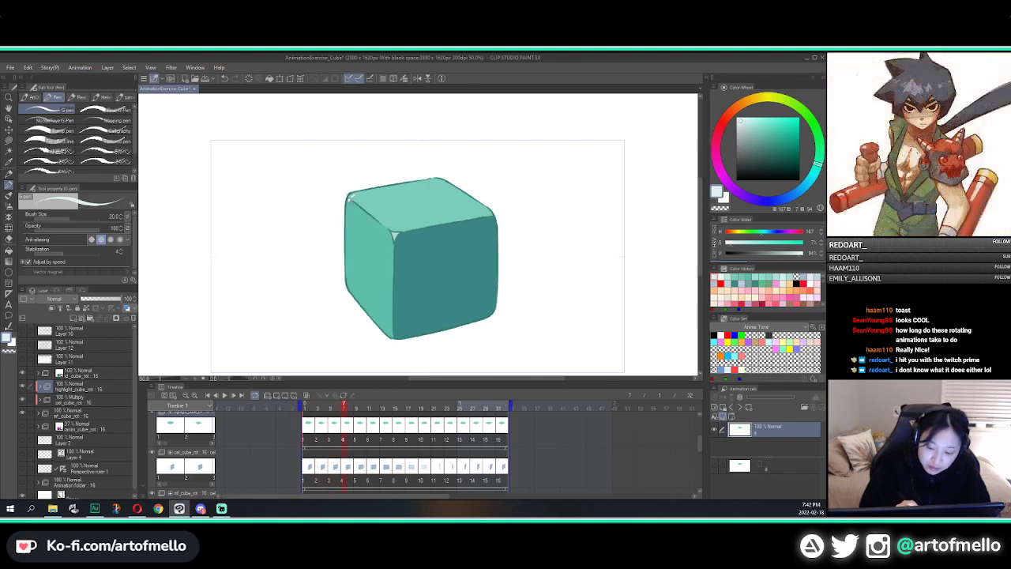
Flip back and forth through cels 1 to 5 to compare the placement of the new corner highlight
key(period)
key(comma)
key(comma)
key(comma)
key(comma)
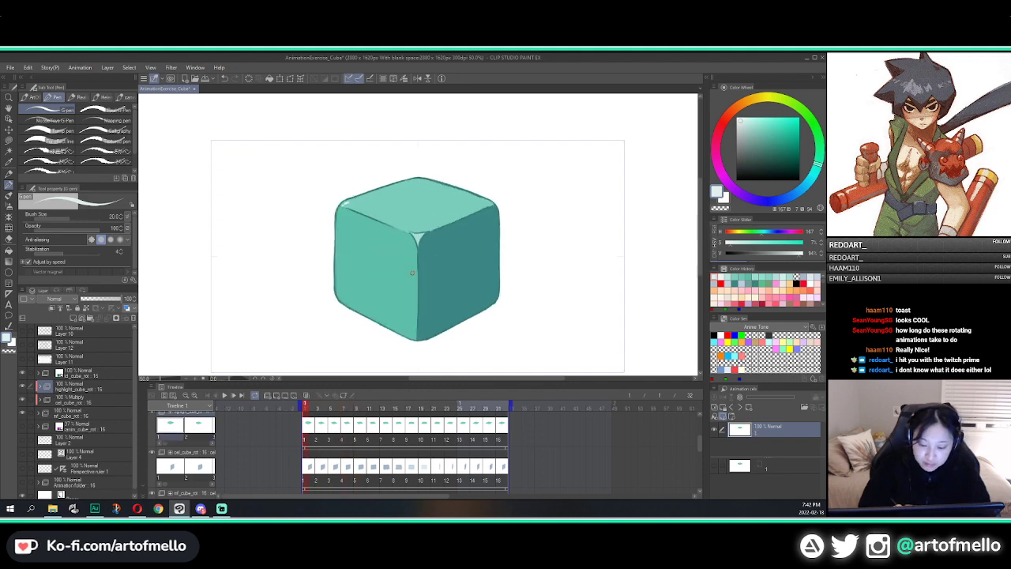
key(period)
key(comma)
key(period)
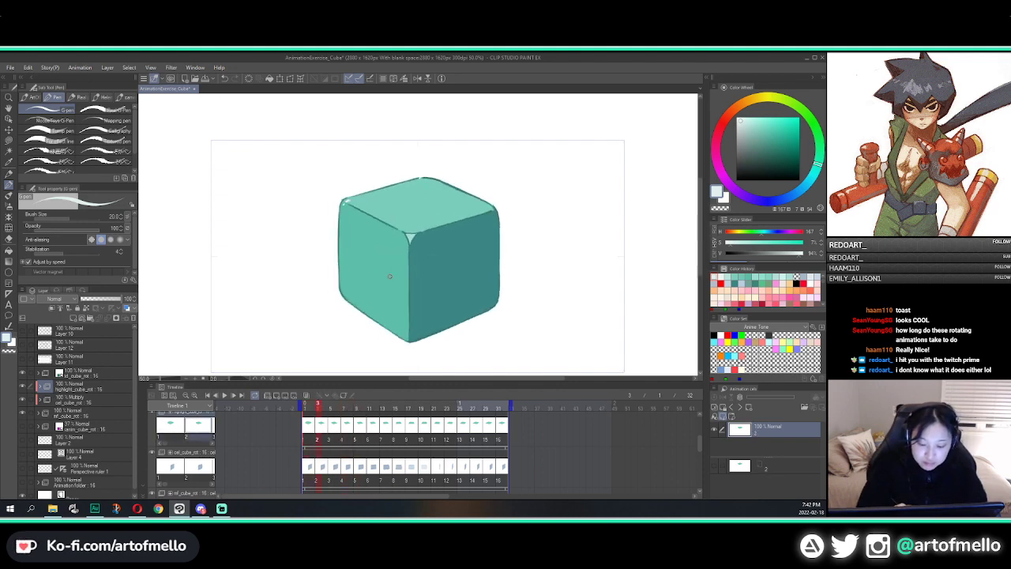
key(period)
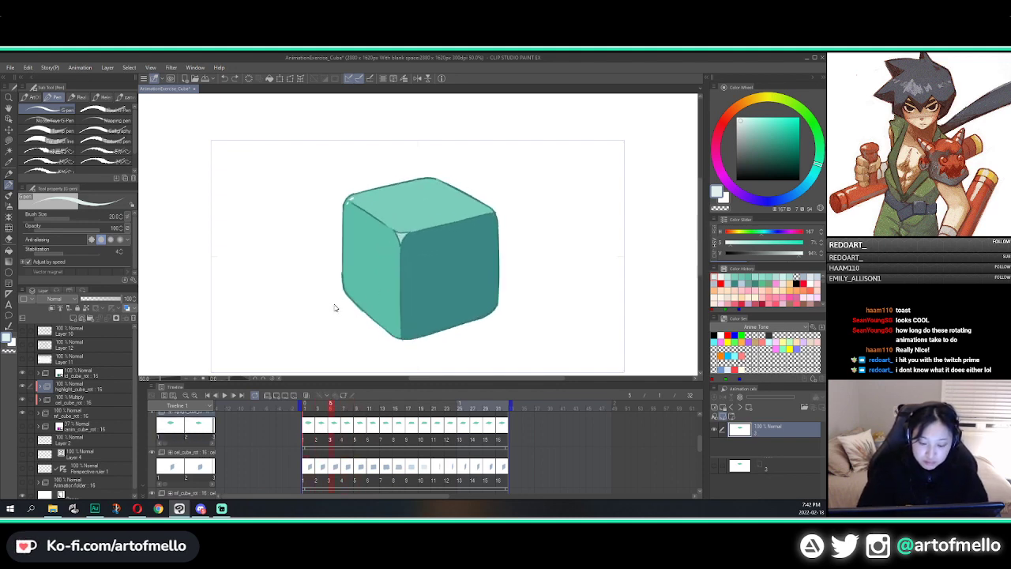
key(comma)
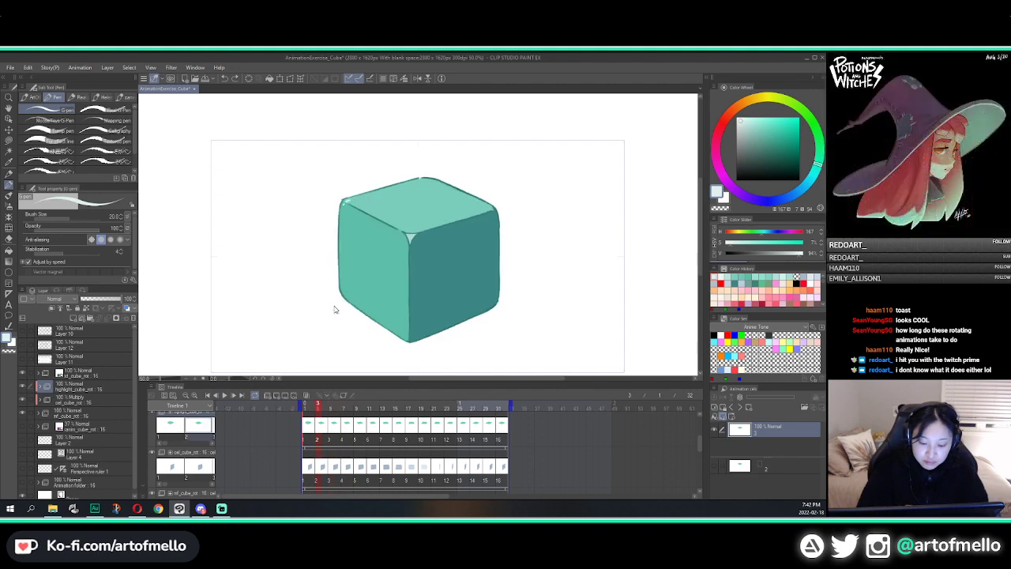
key(comma)
key(comma)
key(period)
key(period)
key(period)
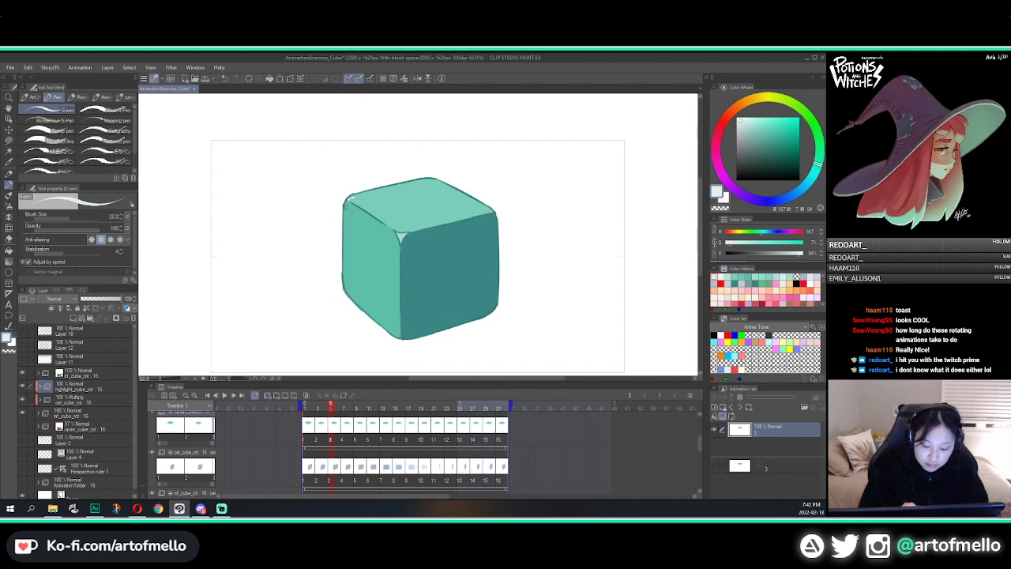
key(comma)
key(period)
key(period)
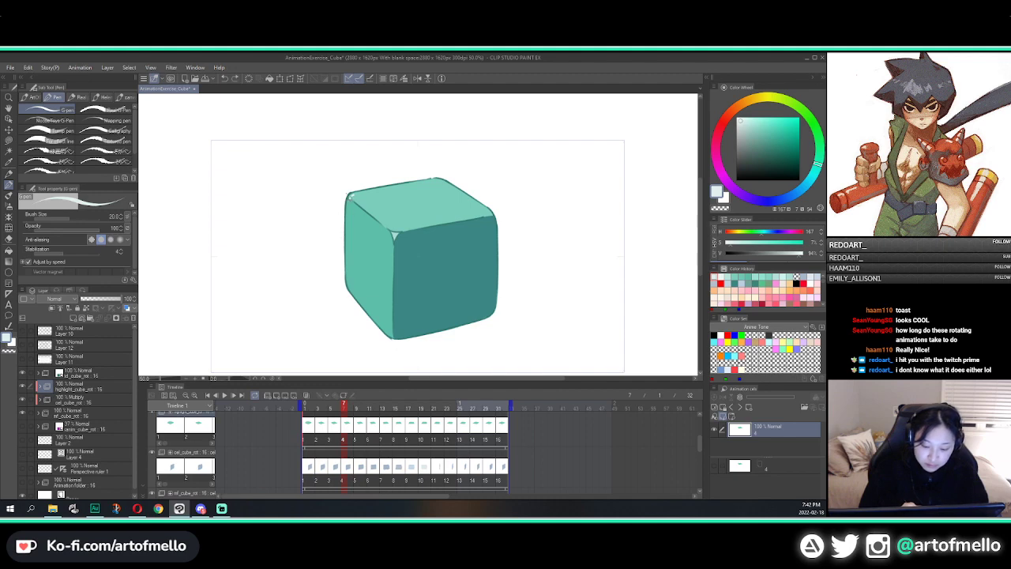
key(comma)
key(period)
key(period)
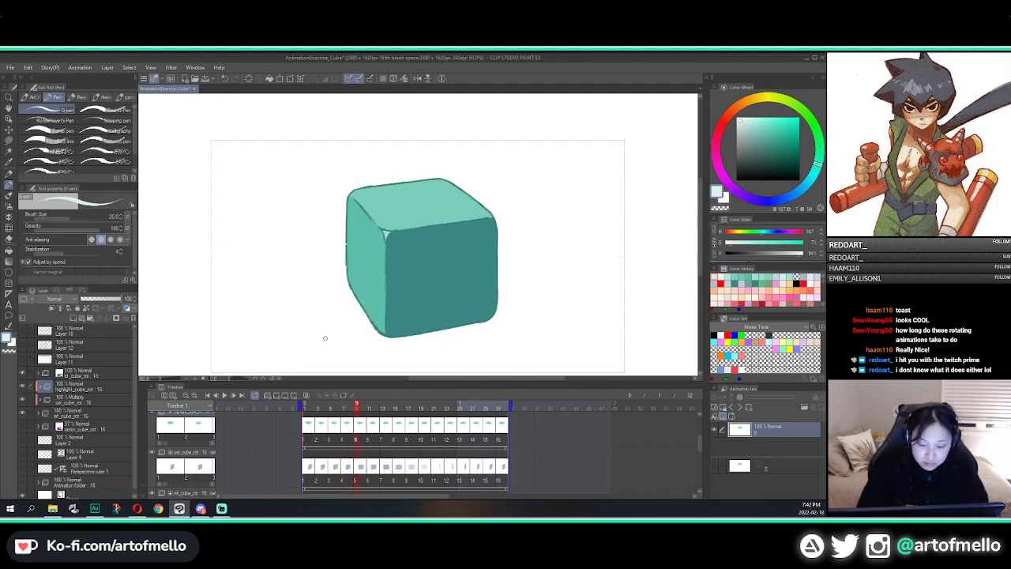
key(comma)
key(comma)
key(comma)
key(comma)
key(comma)
key(comma)
key(comma)
key(comma)
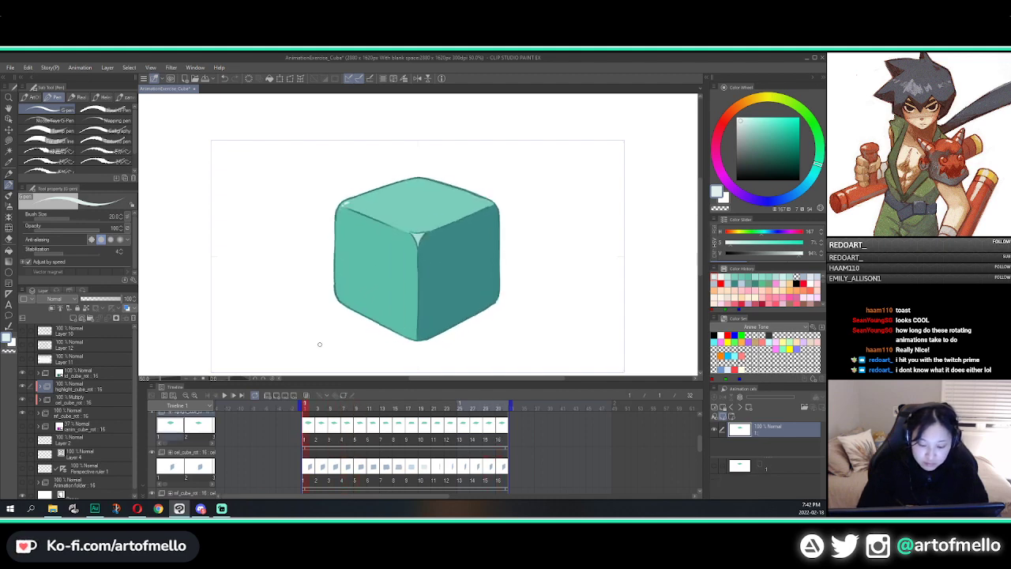
On cel 5, draw a small near-white highlight in the top face's left corner, following the placement on cels 1 to 4
key(period)
key(period)
key(period)
key(period)
key(period)
key(period)
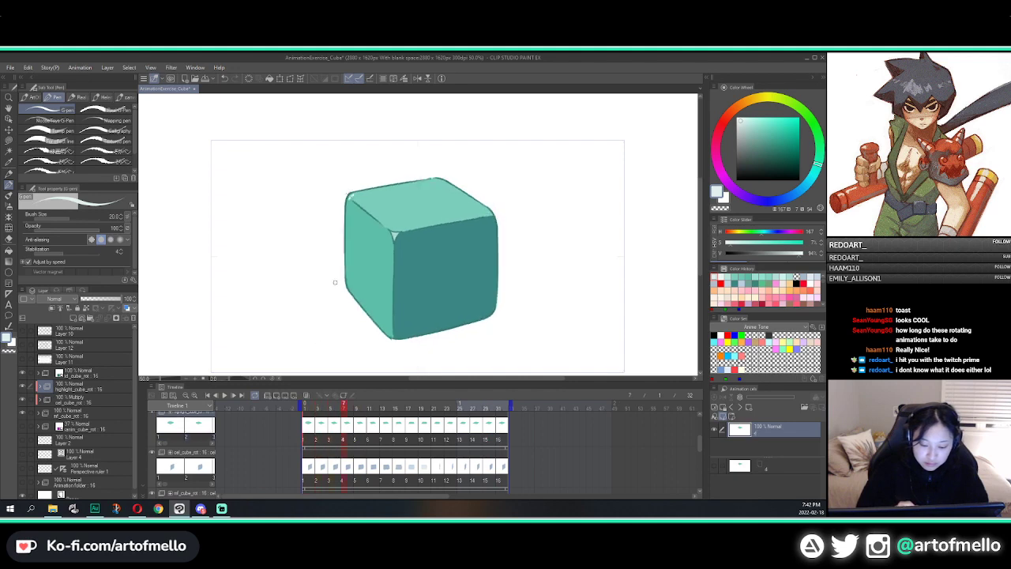
key(period)
key(period)
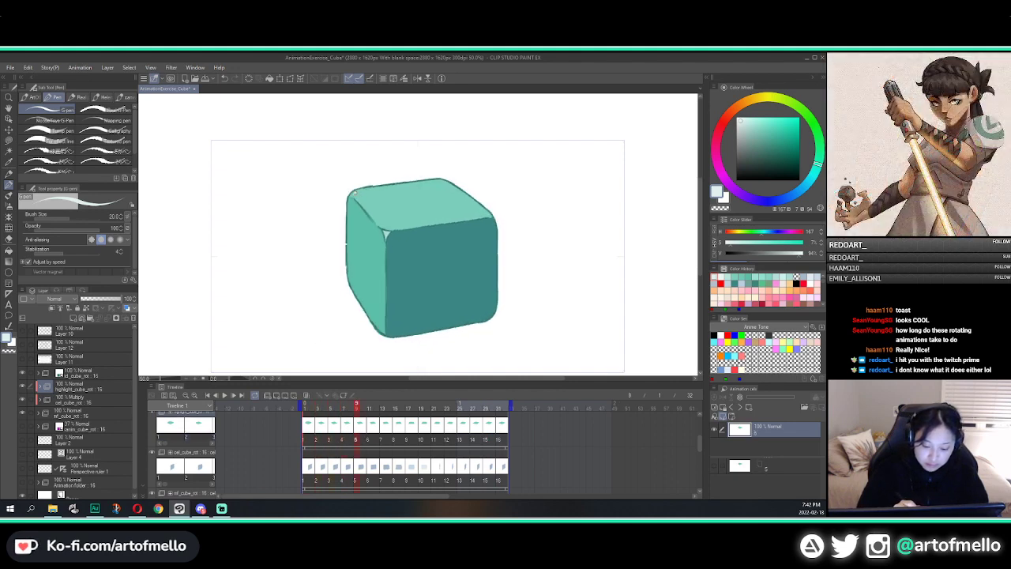
drag(355, 192, 350, 198)
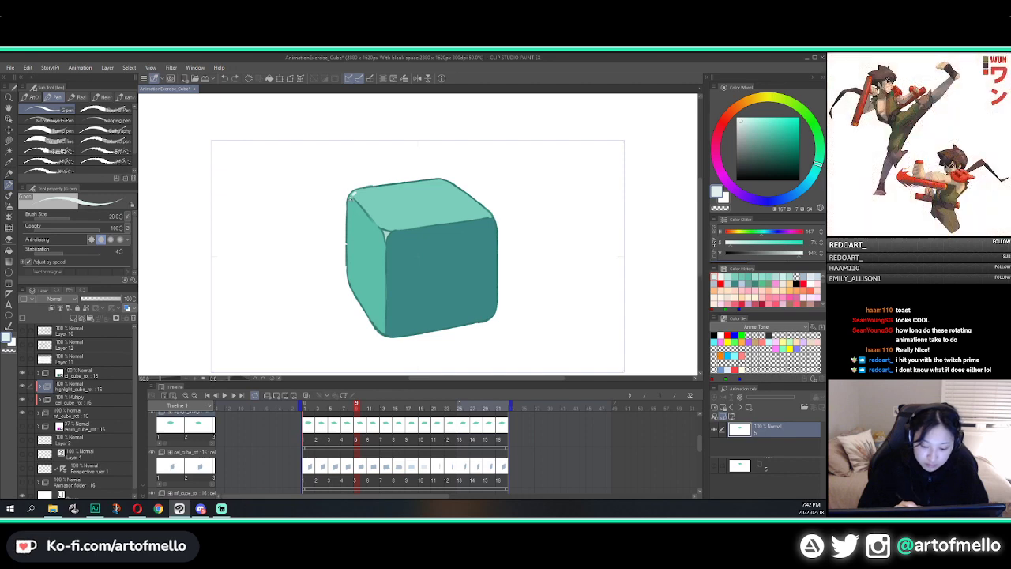
click(350, 199)
Flip between cels 1 and 5 and briefly play back the animation to check the corner highlight's motion
key(Right)
key(Left)
key(Left)
key(Left)
key(Left)
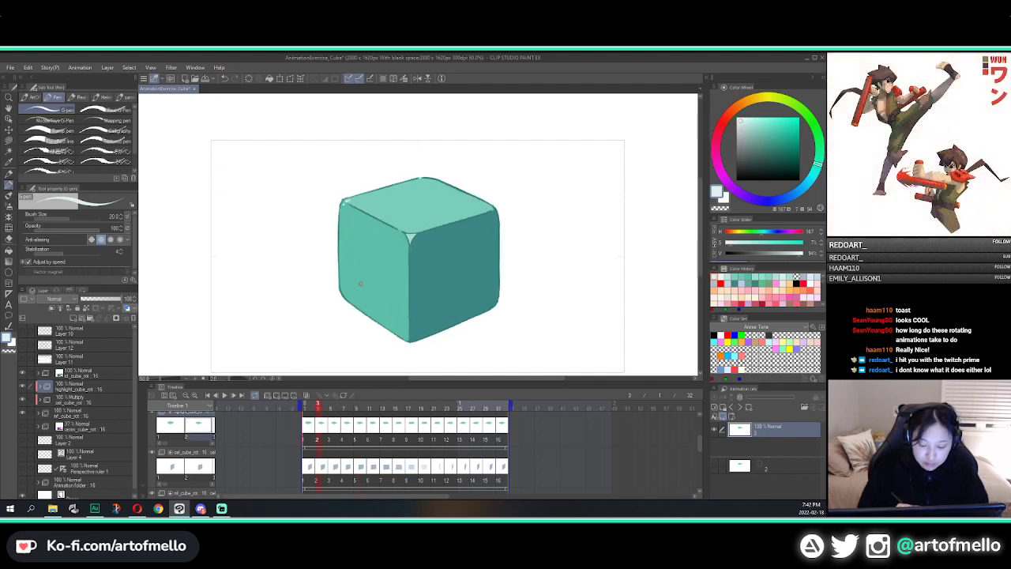
key(Right)
key(Right)
key(Right)
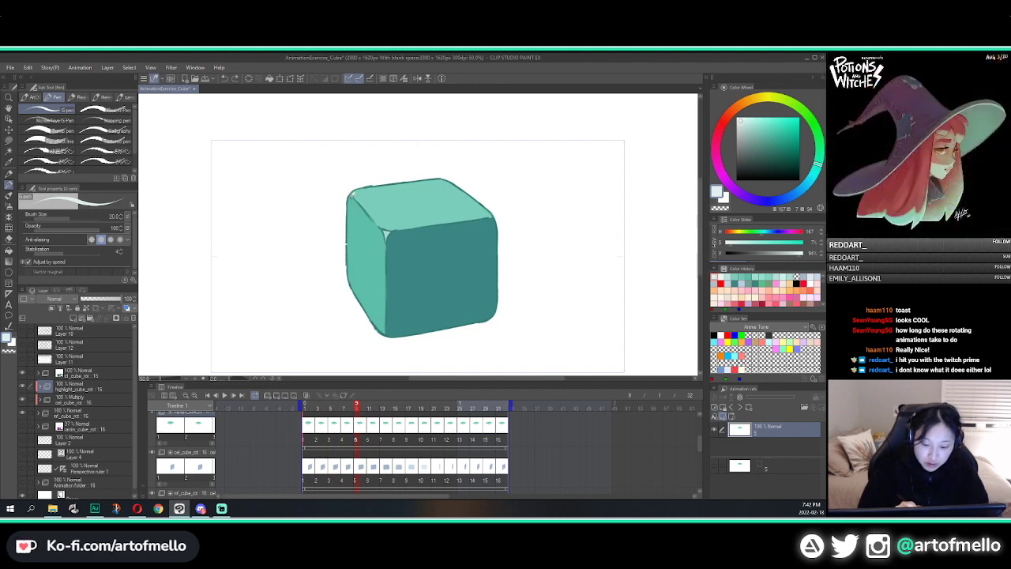
key(Left)
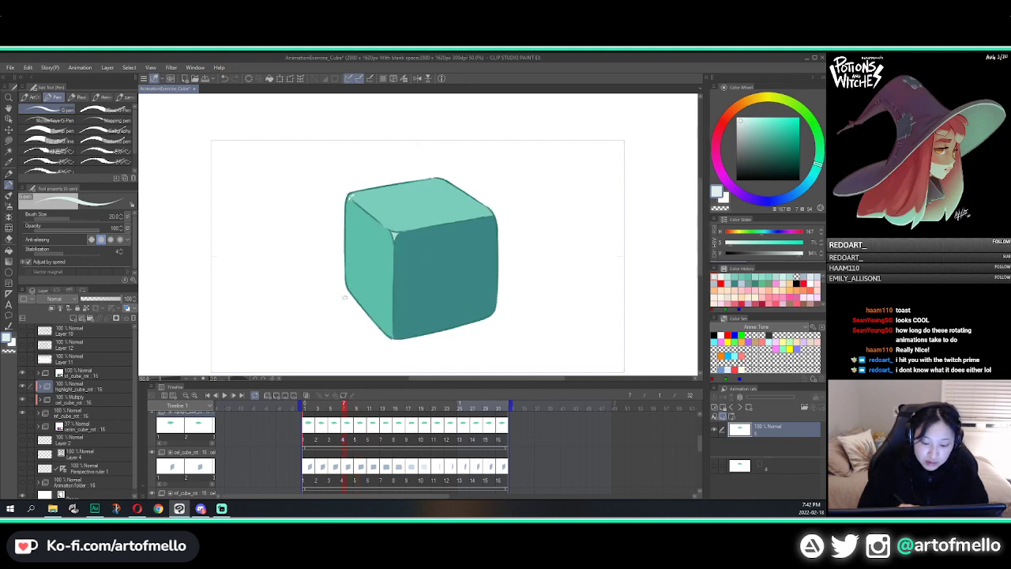
key(Right)
key(Left)
key(Left)
key(Left)
key(Left)
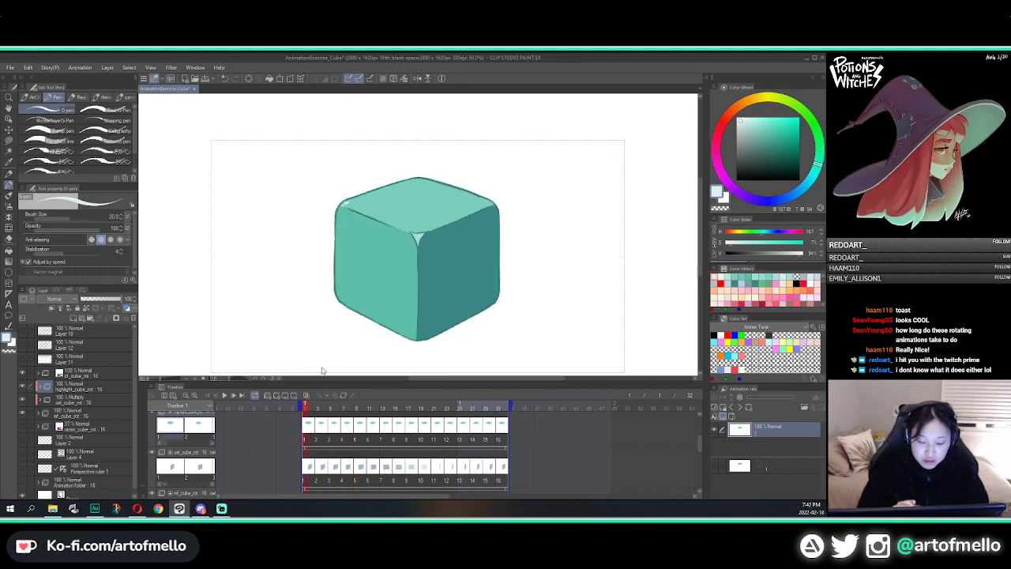
key(space)
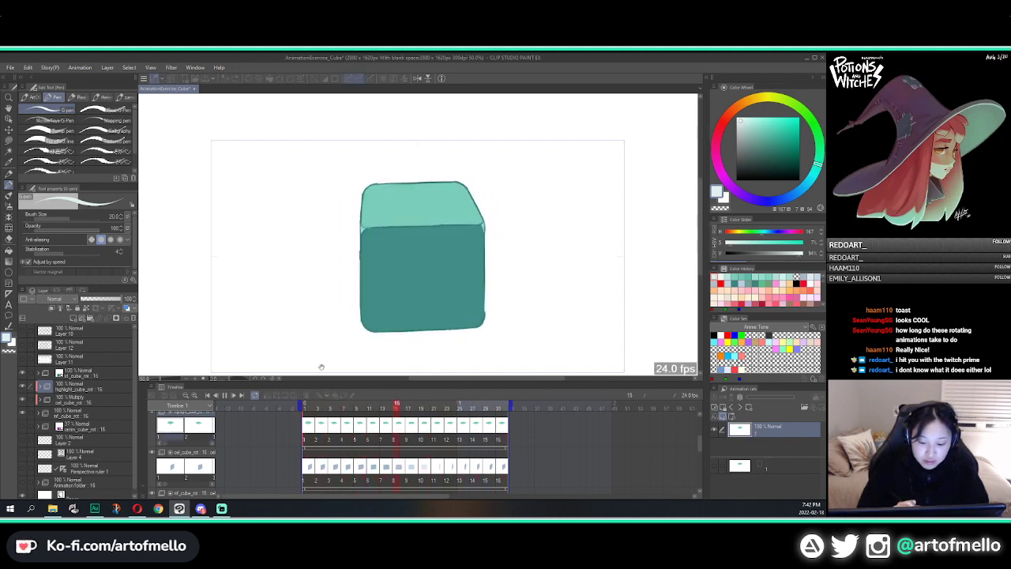
key(space)
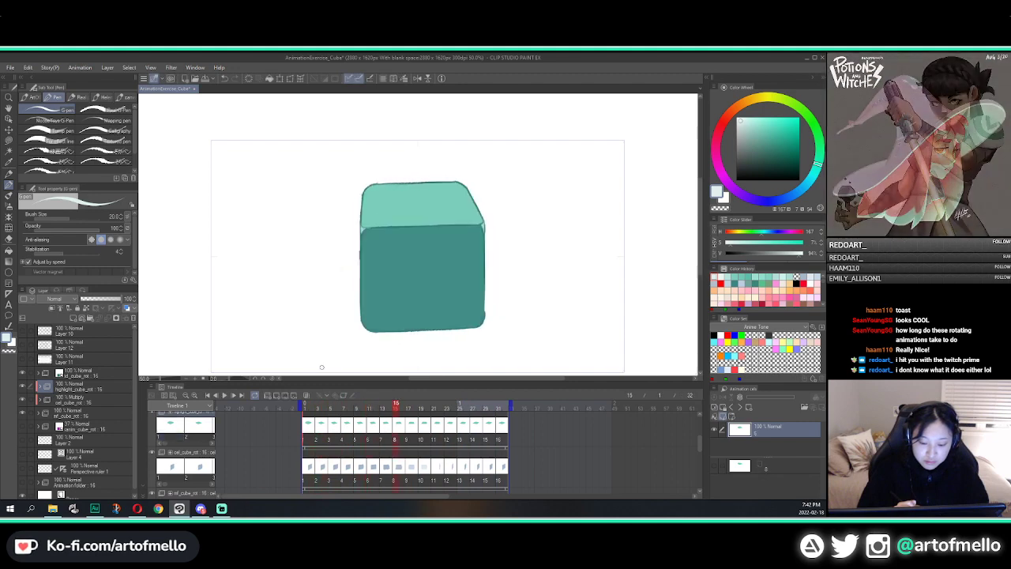
Draw the small near-white highlight in the top face's back-left corner on cels 6, 7 and 8
key(Left)
key(Left)
key(Left)
key(Left)
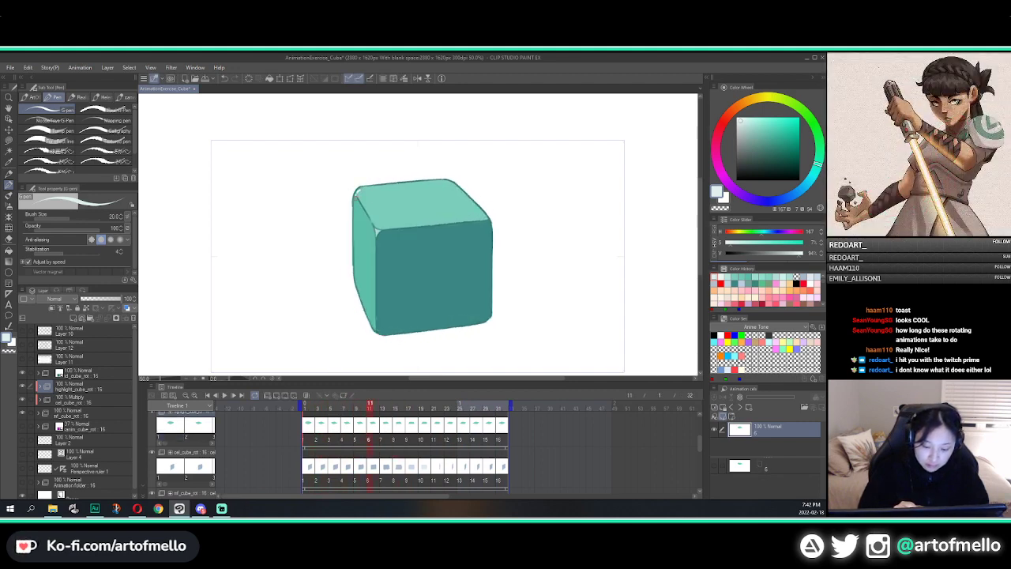
key(Right)
key(Right)
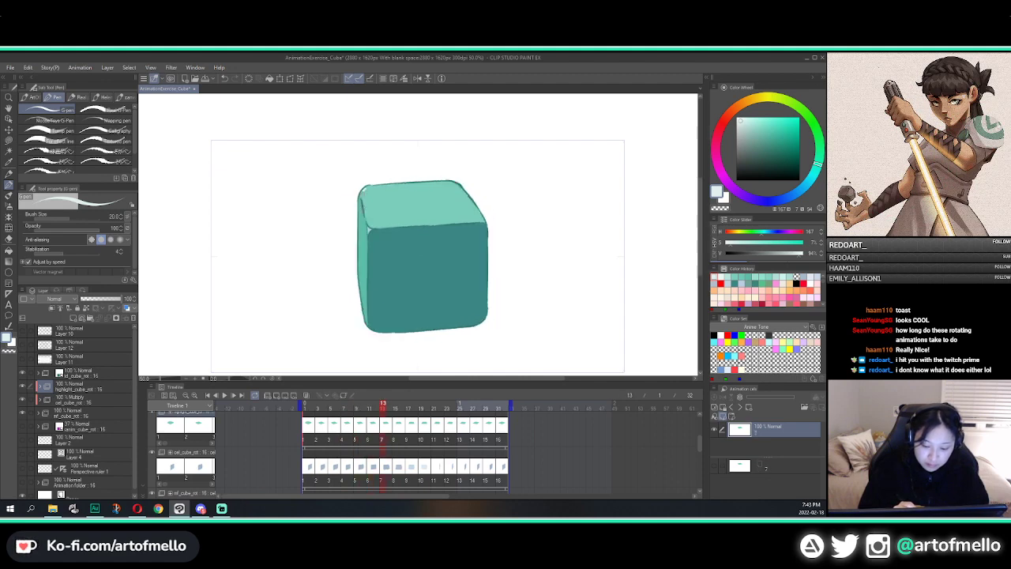
key(Right)
key(Right)
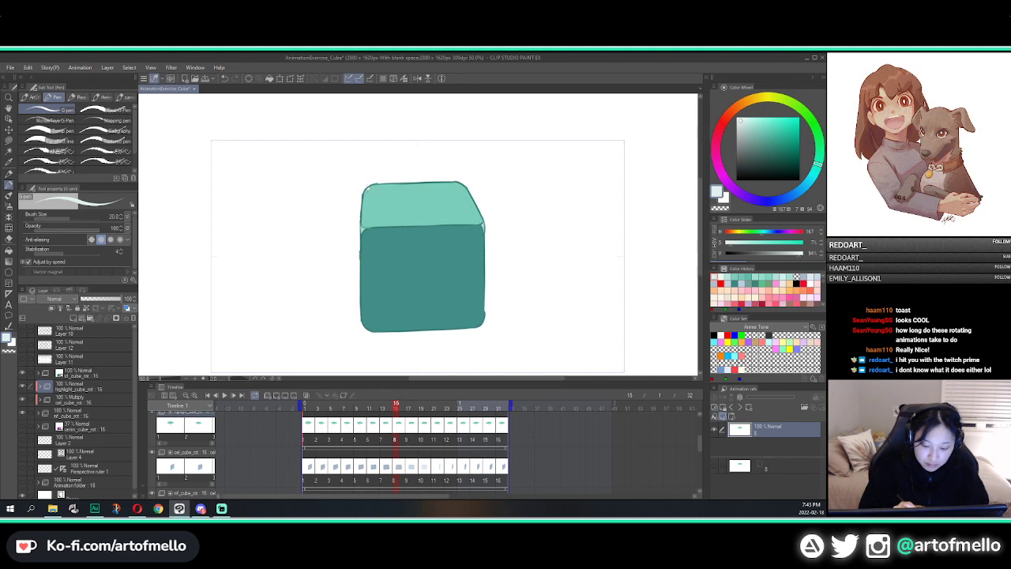
Flip between cels 9, 10 and 11 to examine how the cube's corners turn after cel 8
key(Right)
key(Right)
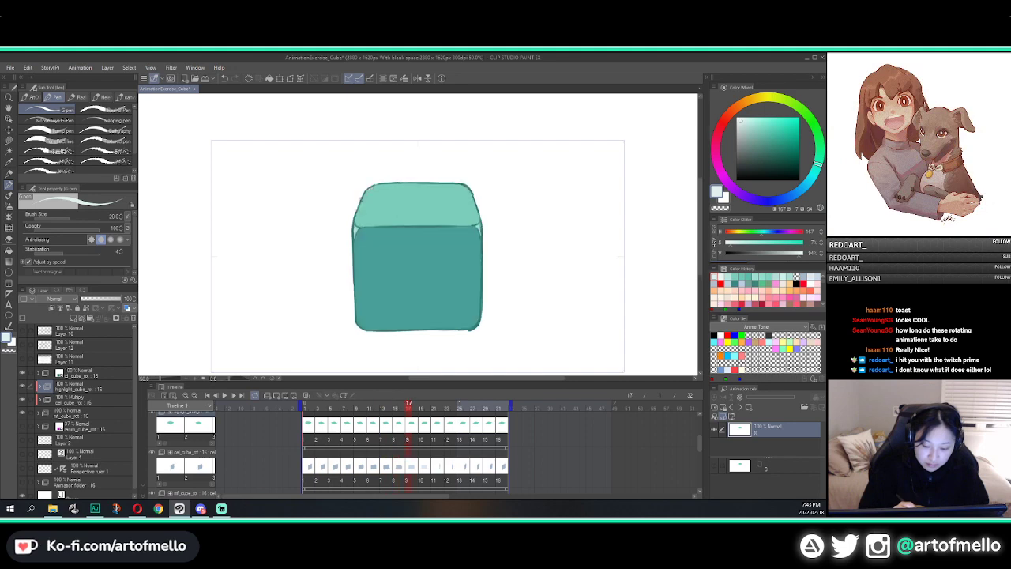
key(Right)
key(Right)
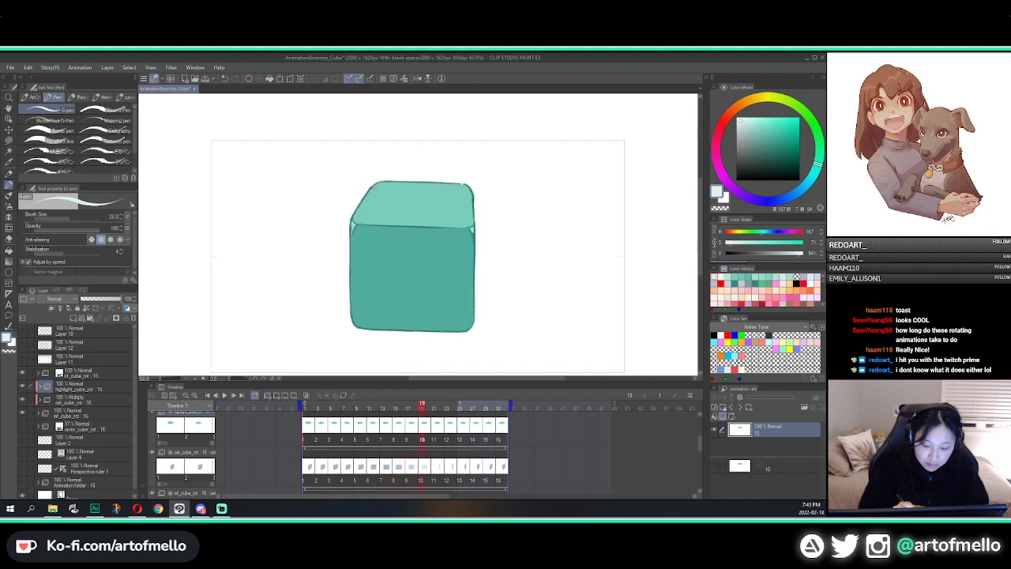
key(Right)
key(Right)
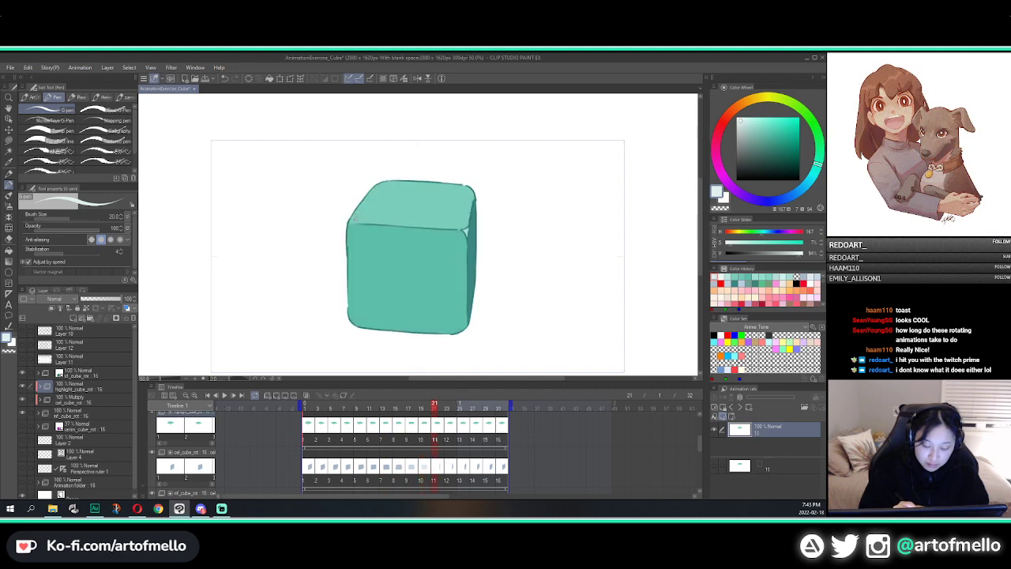
key(Left)
key(Left)
key(Left)
key(Left)
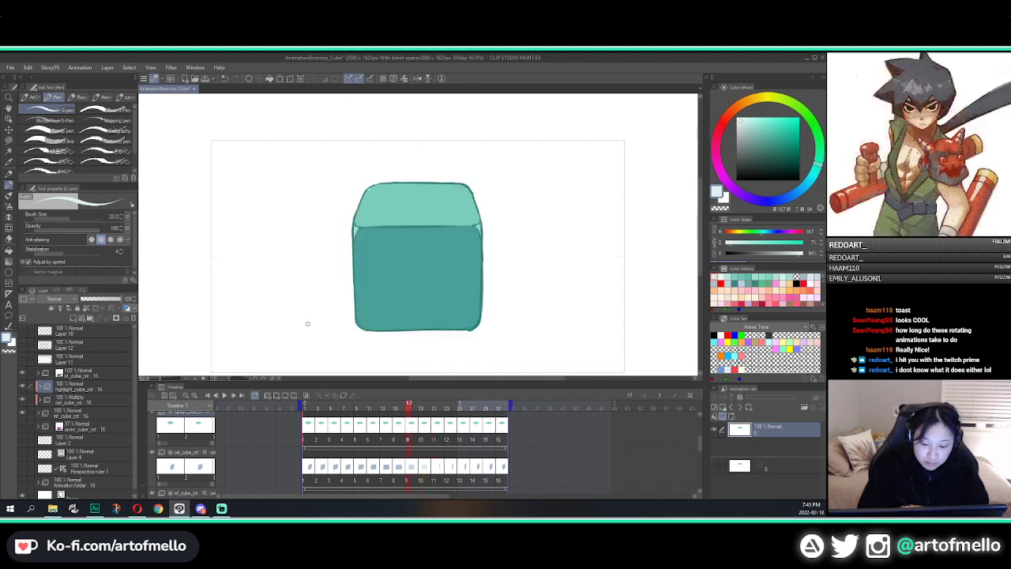
key(Right)
key(Right)
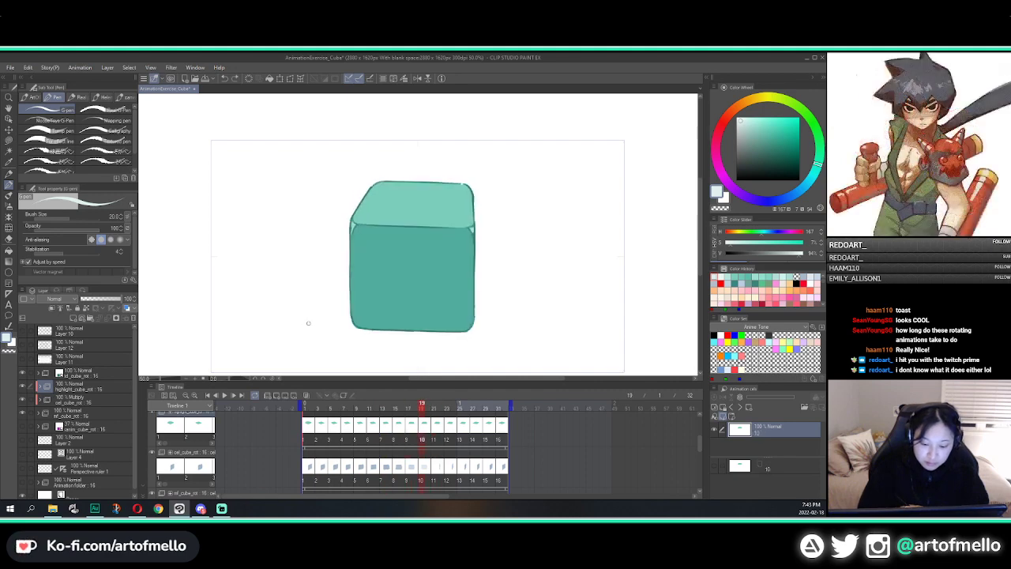
Flip between cels 10, 11 and 12 to compare the highlight on the cube's front-left corner
key(Right)
key(Right)
key(Left)
key(Left)
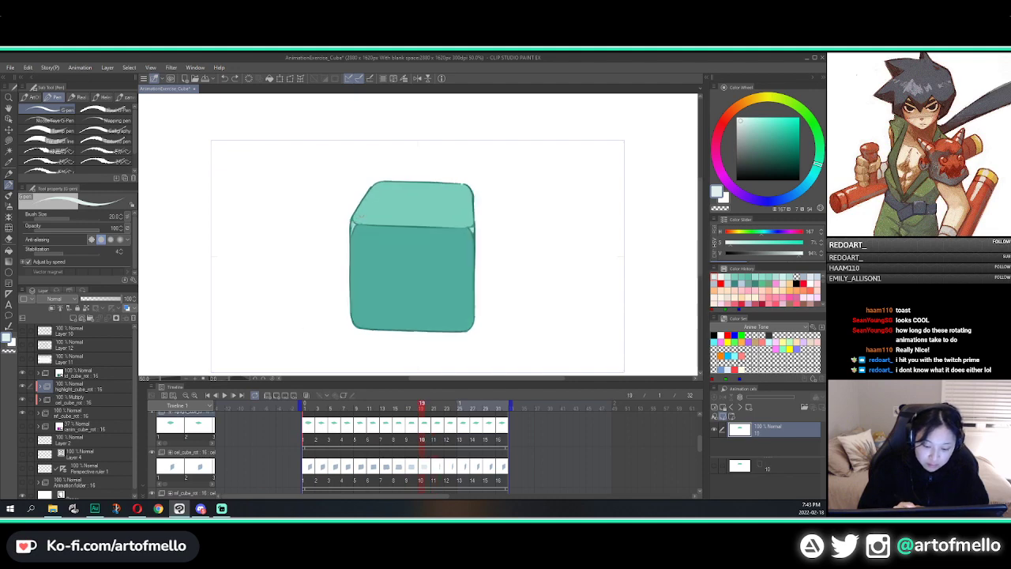
key(Right)
key(Right)
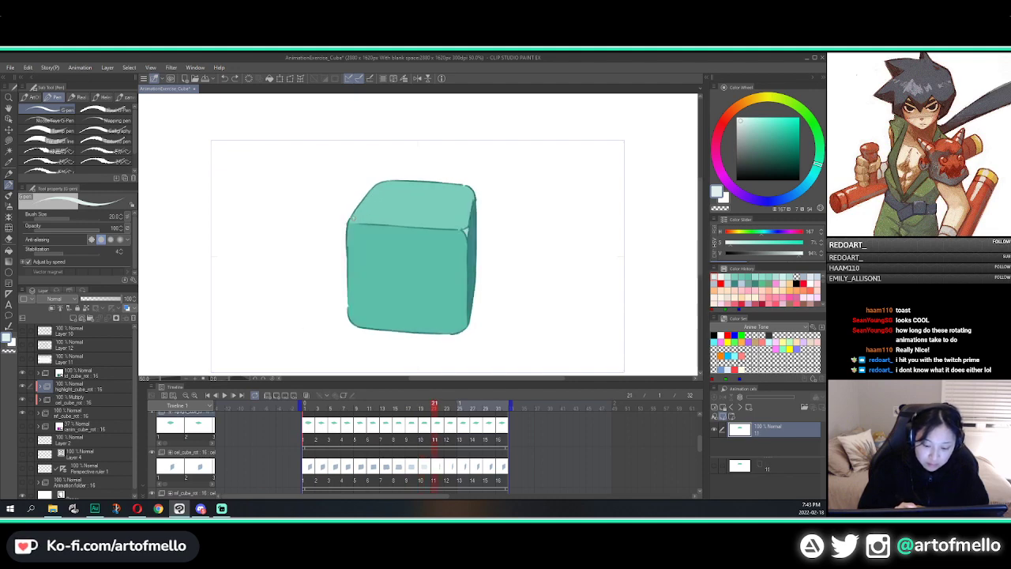
key(Right)
key(Right)
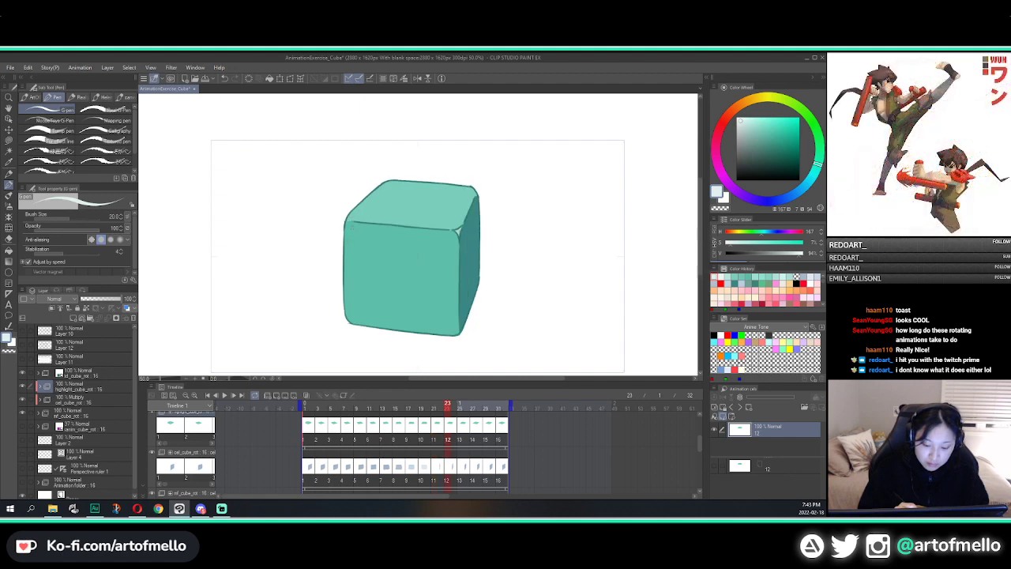
key(Left)
key(Left)
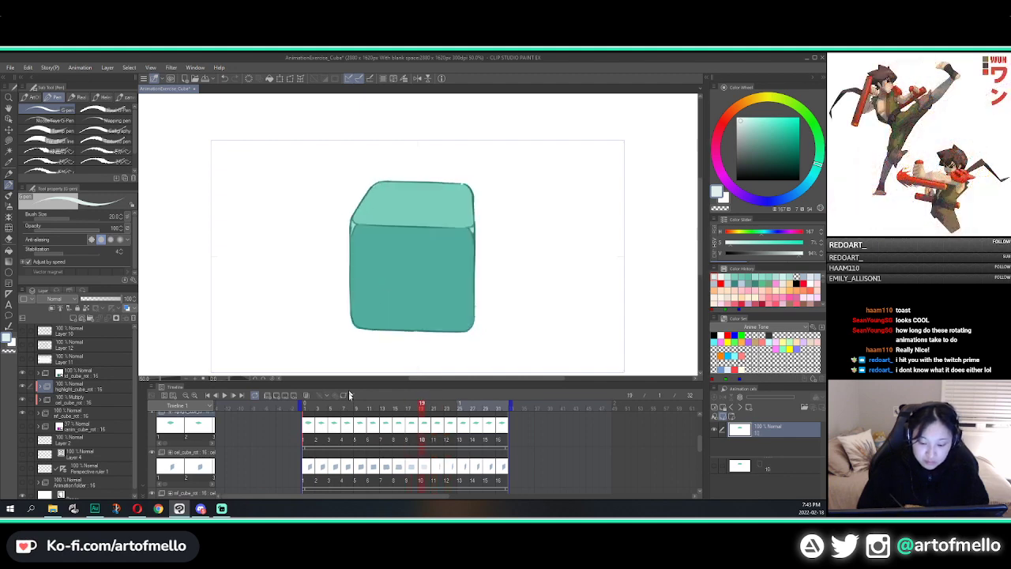
key(Left)
key(Left)
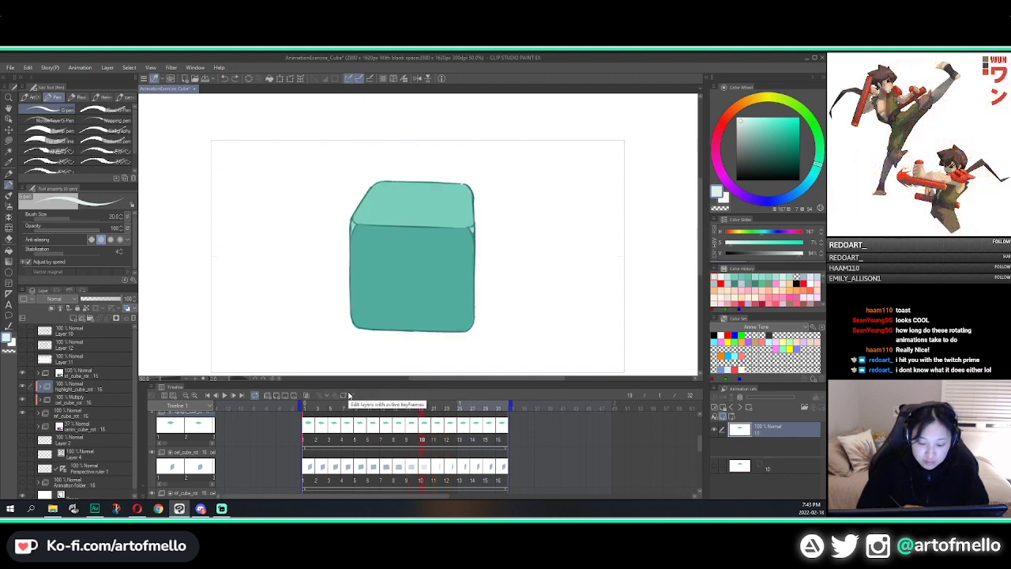
key(Right)
key(Right)
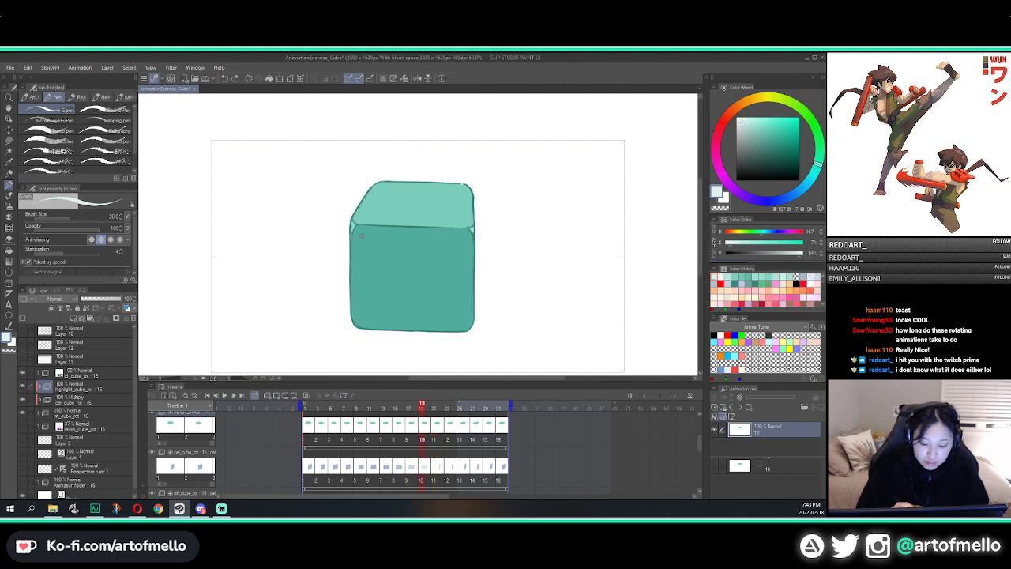
key(Left)
key(Left)
key(Right)
key(Right)
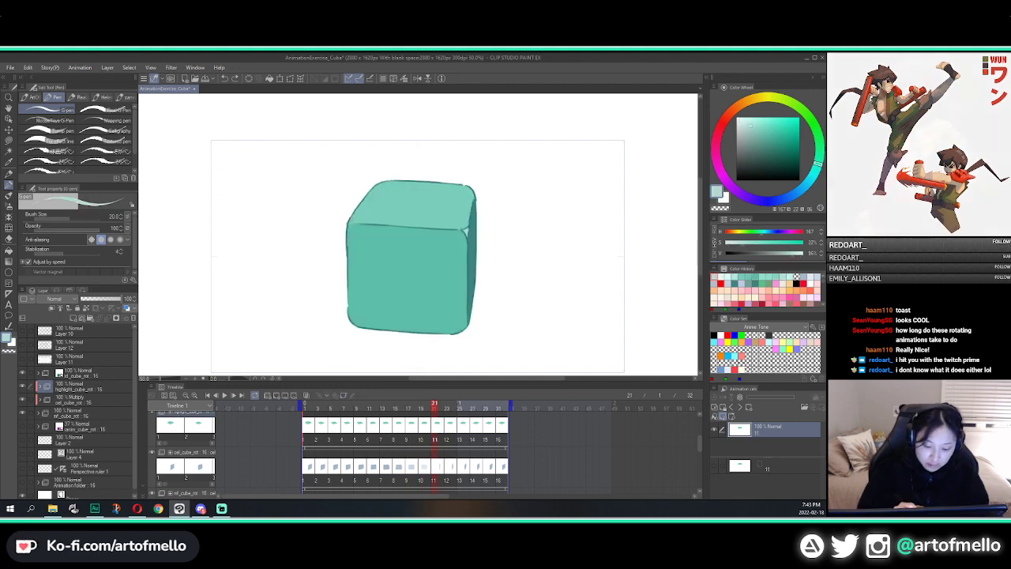
key(Left)
key(Left)
key(Right)
key(Right)
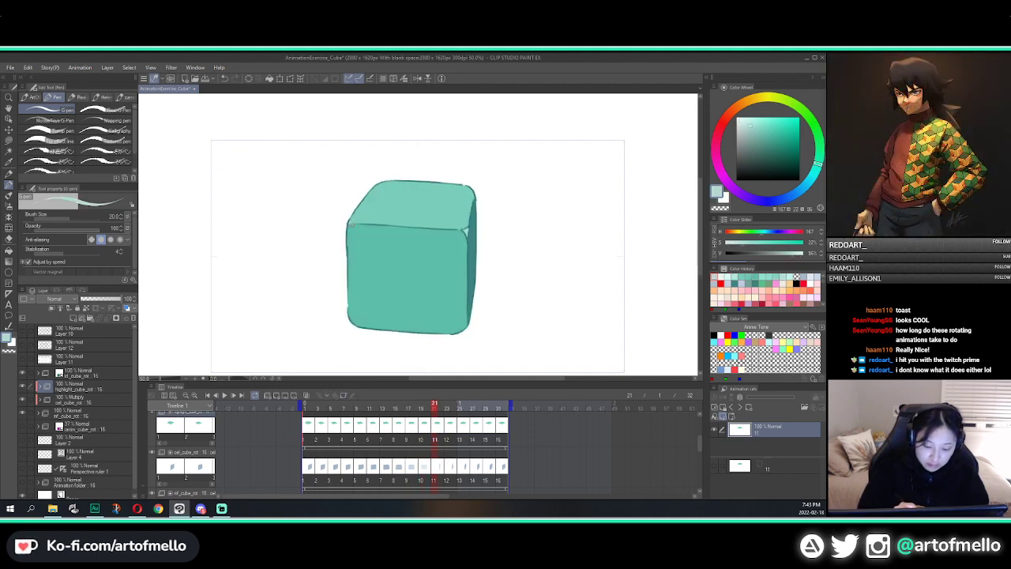
key(Left)
key(Left)
key(Right)
key(Right)
key(Left)
key(Left)
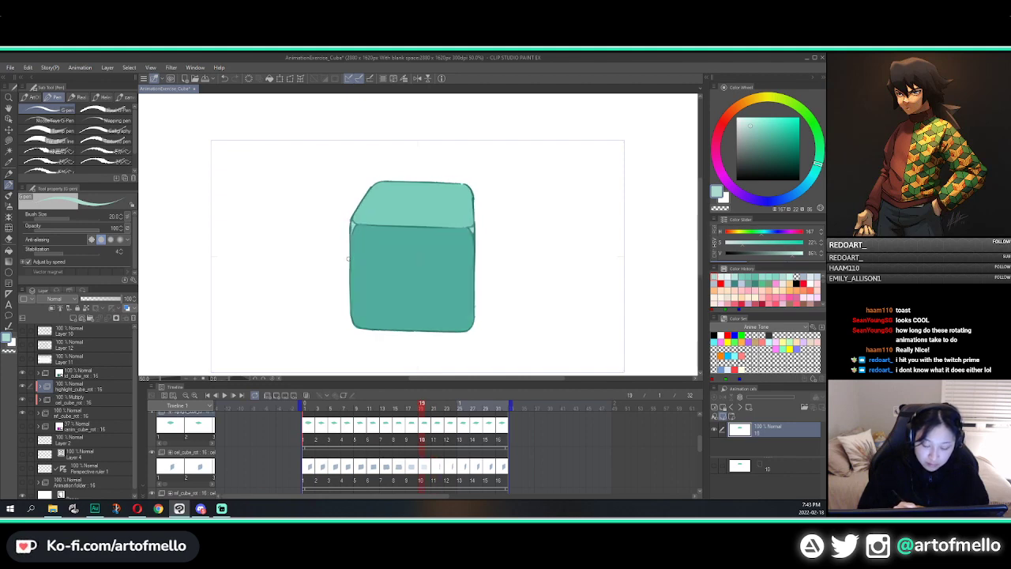
key(Right)
key(Right)
key(Right)
key(Right)
key(Left)
key(Left)
key(Left)
key(Left)
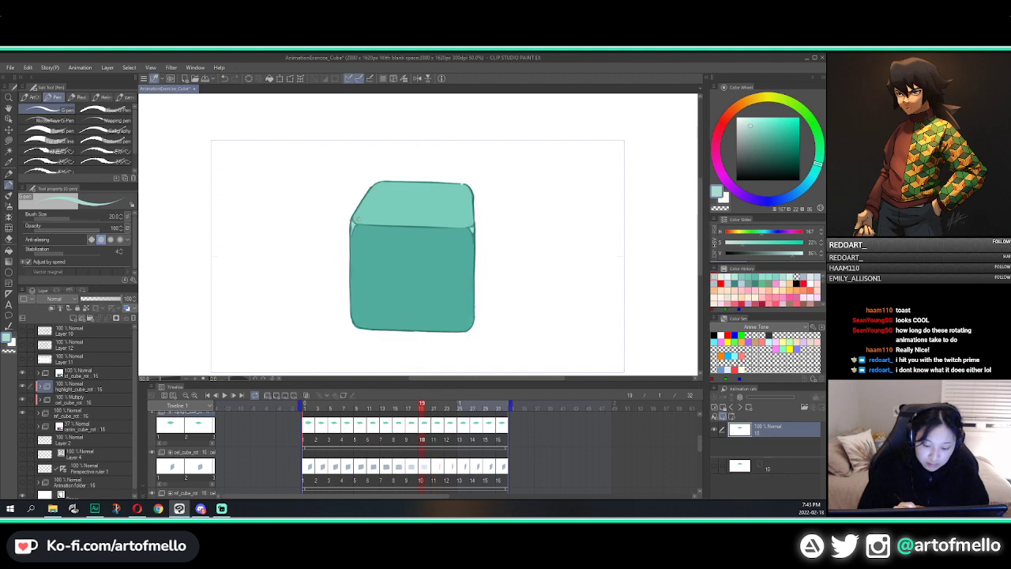
On cel 11, paint a small light teal highlight on the cube's front-left corner, sampling the colours from the cube
key(Right)
key(Right)
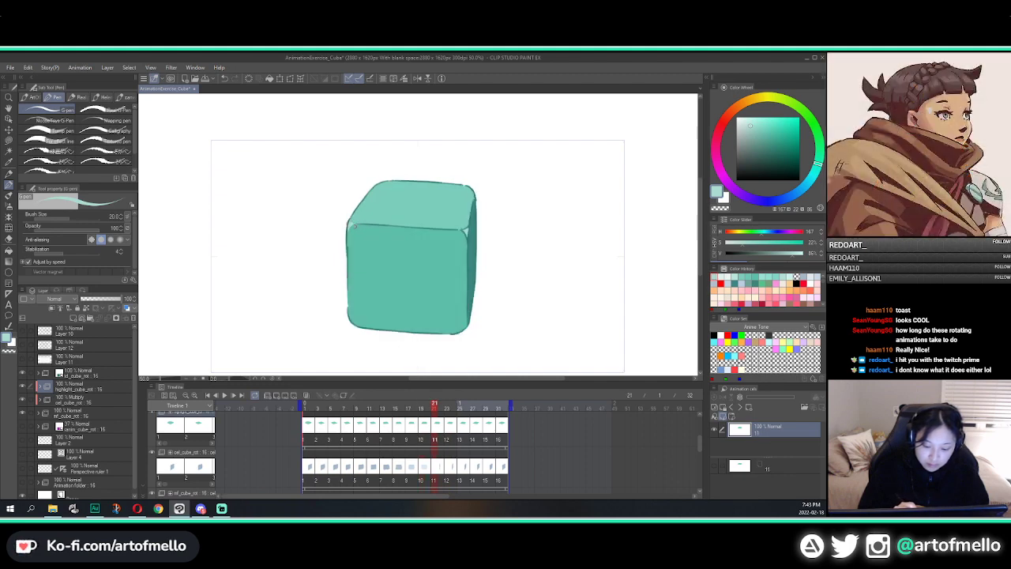
drag(350, 230, 358, 225)
alt+click(357, 220)
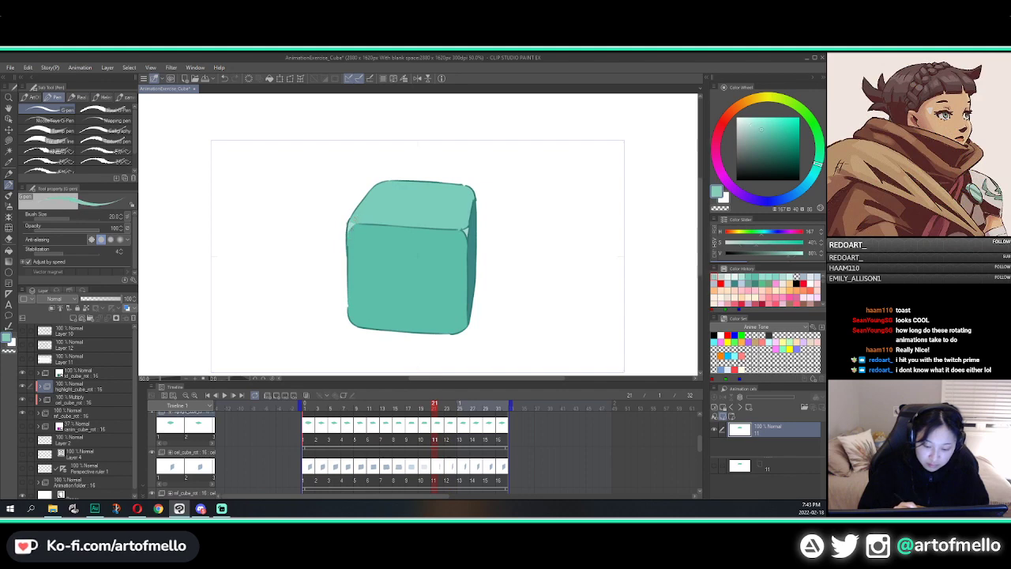
alt+click(352, 226)
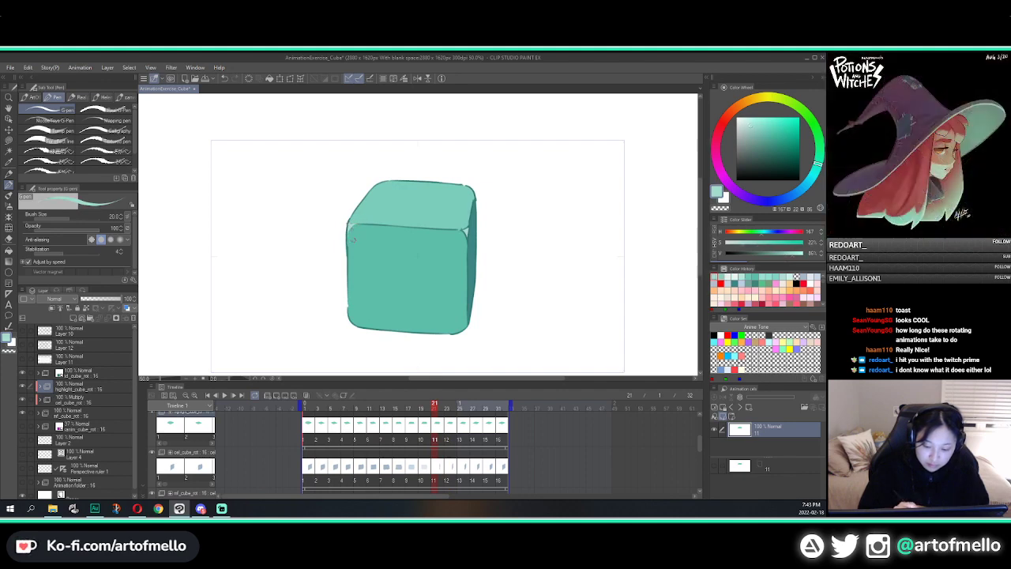
alt+click(355, 227)
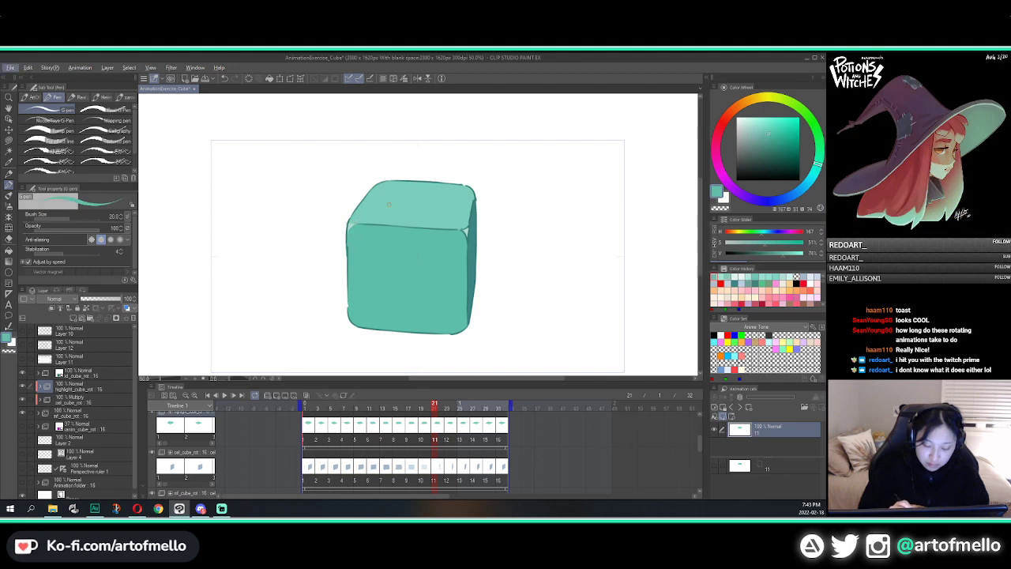
Sample the near-white highlight colour on cel 9 and draw a small glint along the top face's left edge on cel 10
key(Left)
key(Left)
alt+click(371, 187)
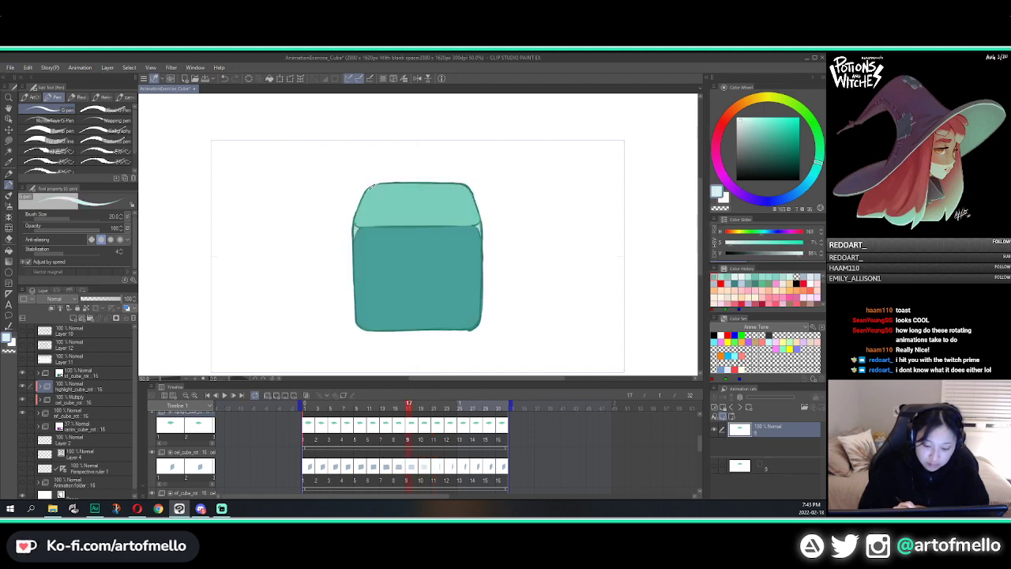
key(Left)
key(Left)
key(Left)
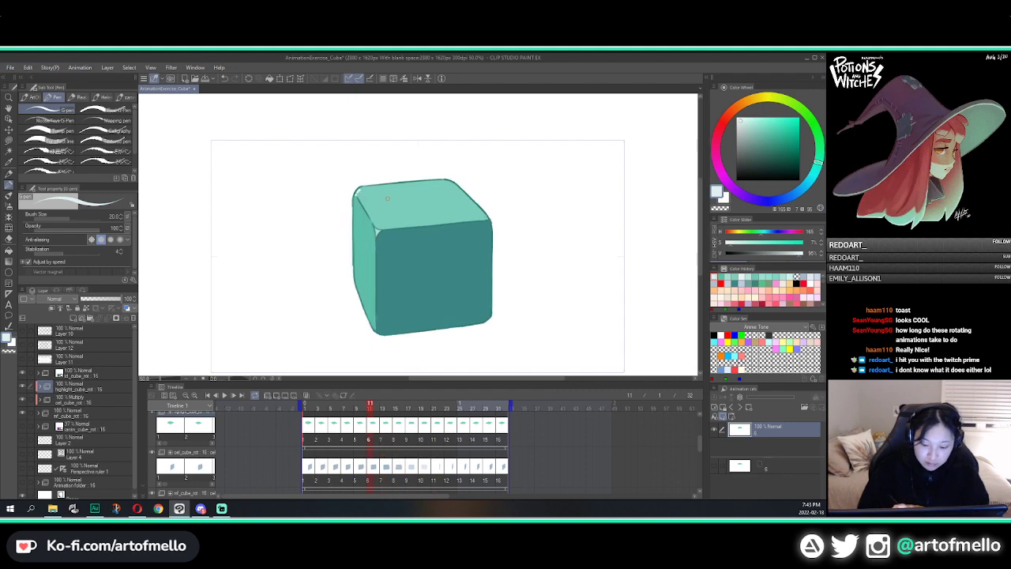
key(Right)
key(Right)
key(Right)
key(Right)
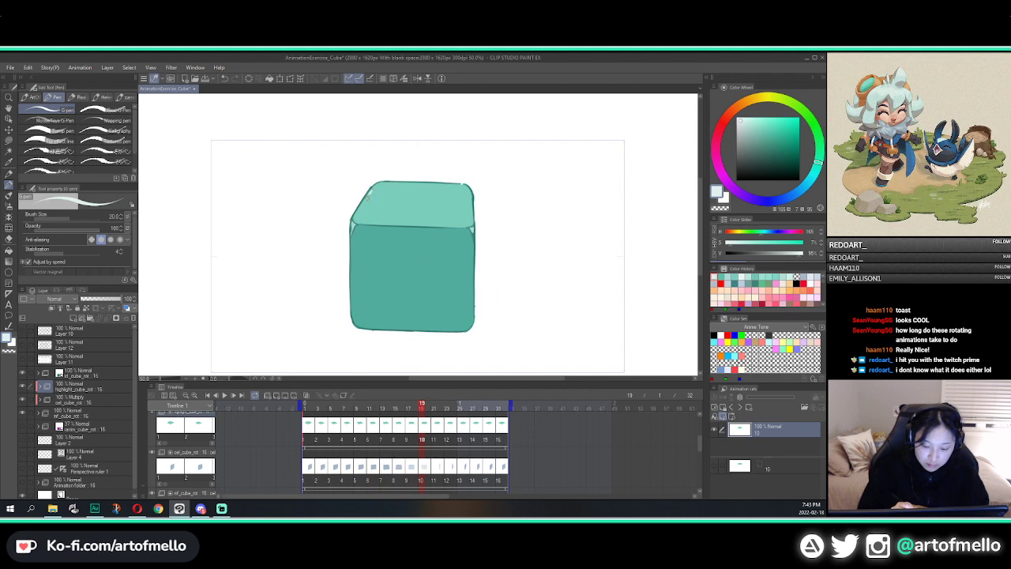
Try a near-white glint on the top face's left edge on cel 11, slightly closer to the front than on cel 10
key(Left)
key(Right)
key(Right)
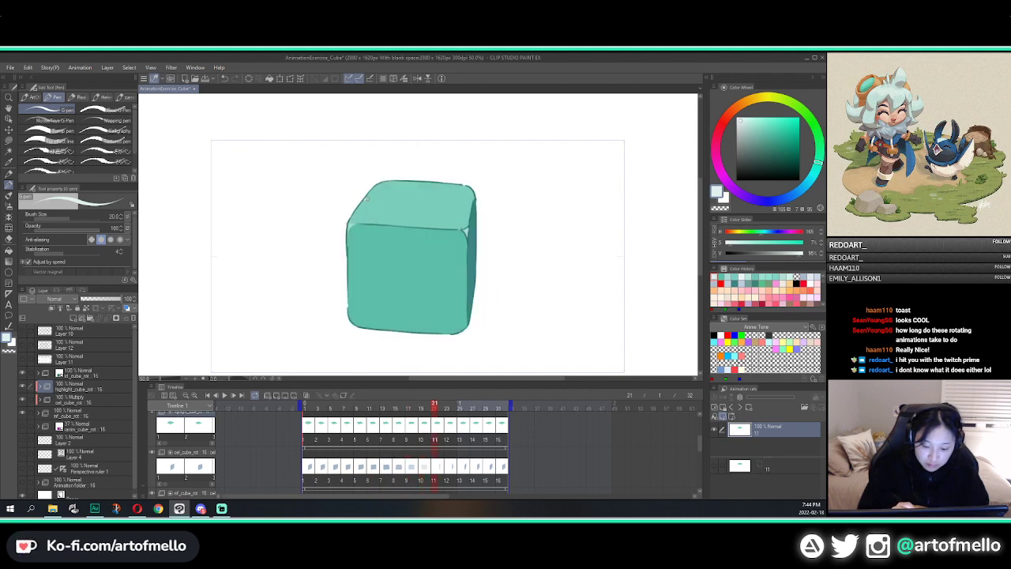
key(Right)
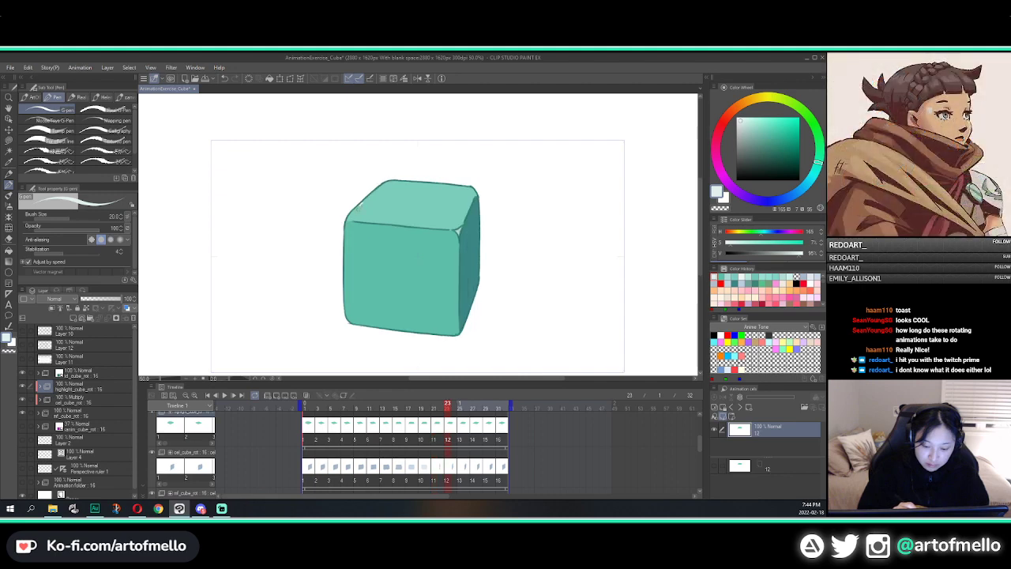
Flip back through the cels before cel 12 and return to cel 11 to check the glint's path
key(Left)
key(Left)
key(Left)
key(Left)
key(Left)
key(Left)
key(Right)
key(Right)
key(Right)
key(Right)
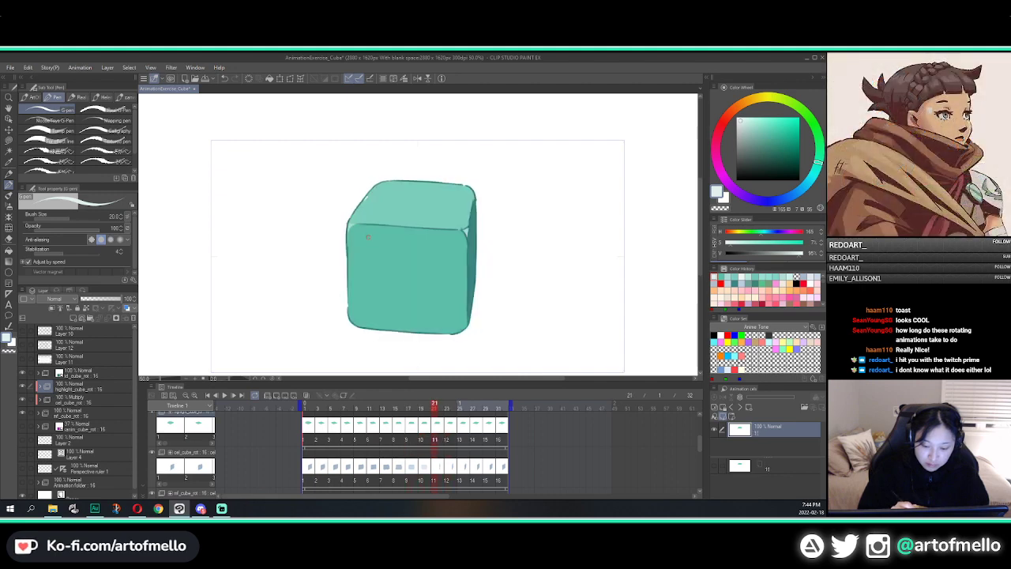
Erase the near-white glint on cel 11 and redraw it on the top face's left edge, following its placement on cel 10
key(Left)
key(Right)
key(e)
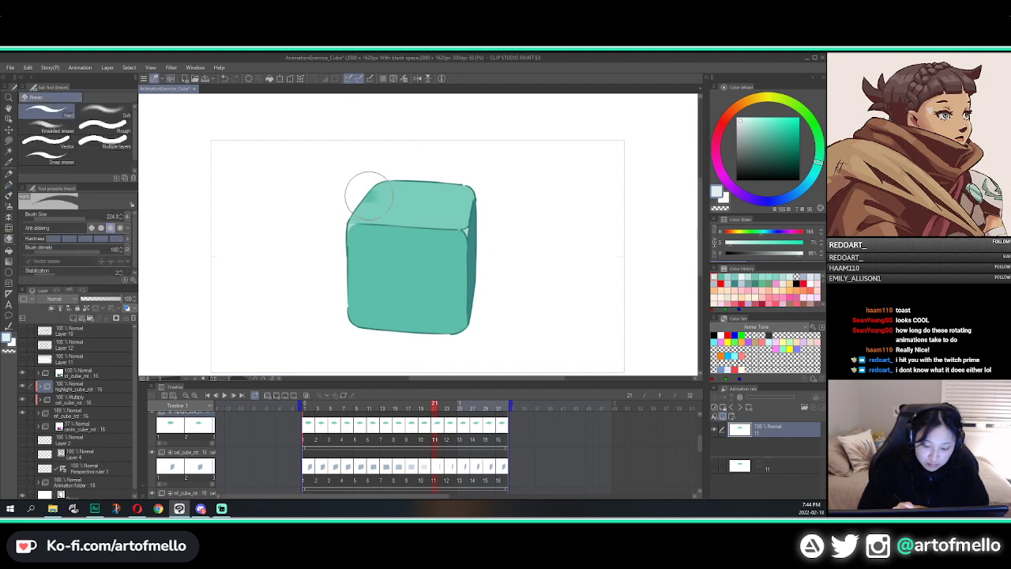
drag(368, 195, 372, 201)
key(p)
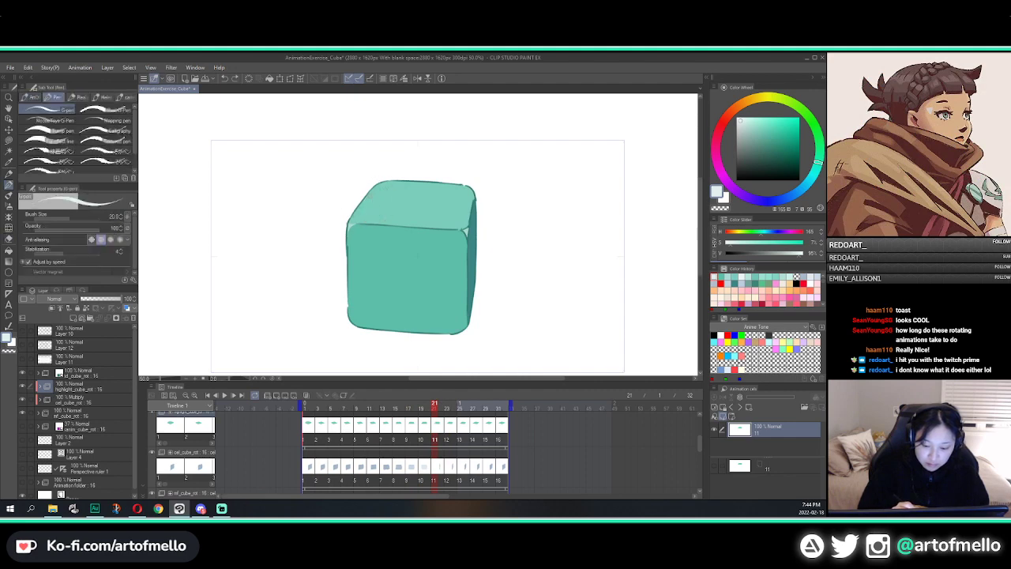
key(Left)
key(Right)
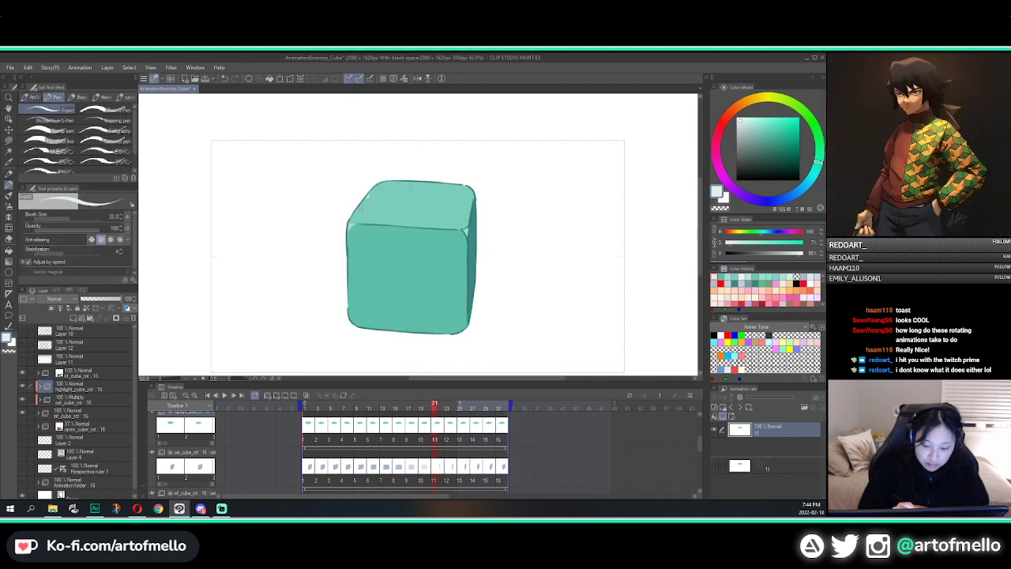
Draw the small near-white glint near the top face's left corner on cels 12 and 13, comparing it with neighbouring cels
key(Right)
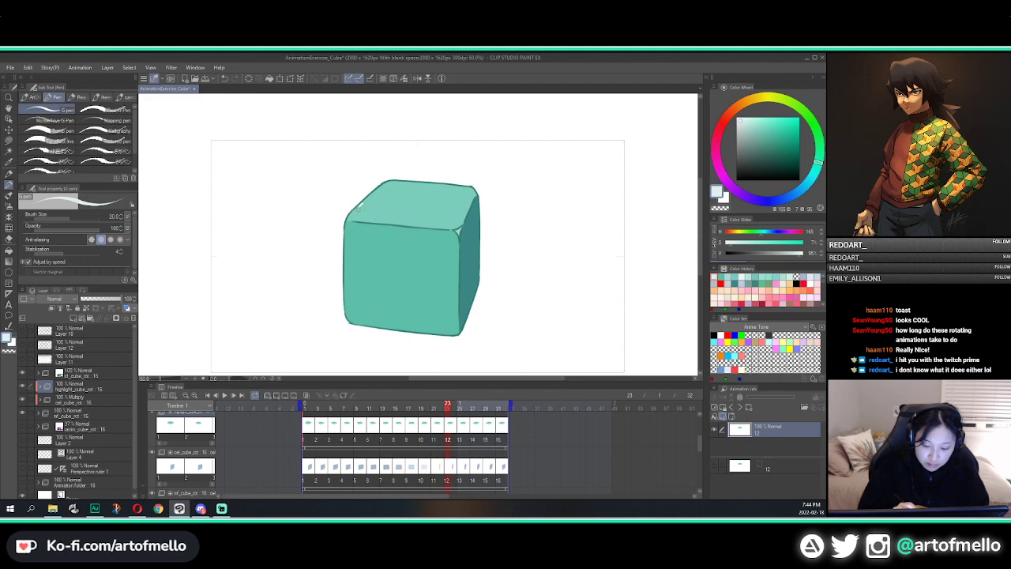
key(Right)
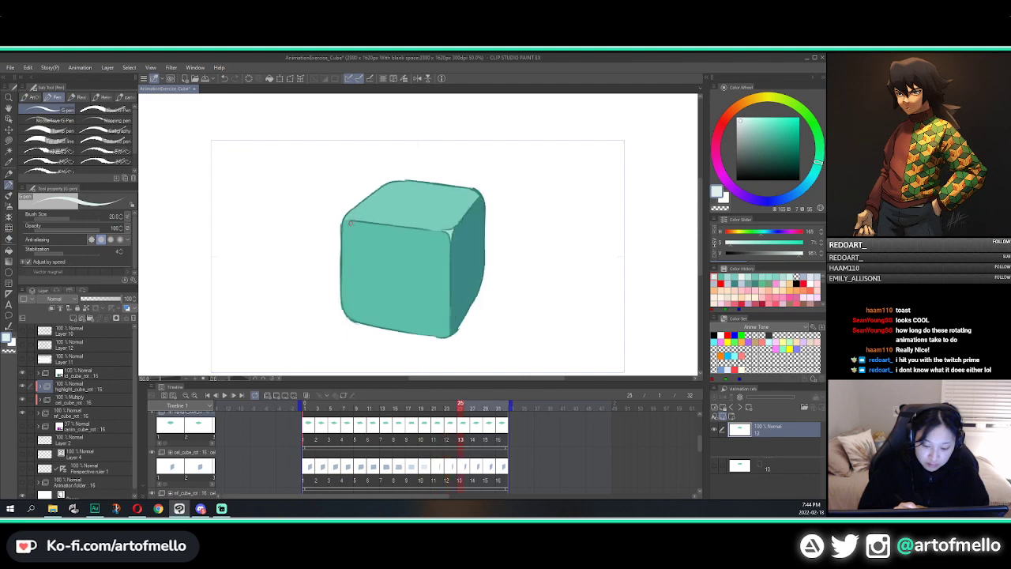
key(Left)
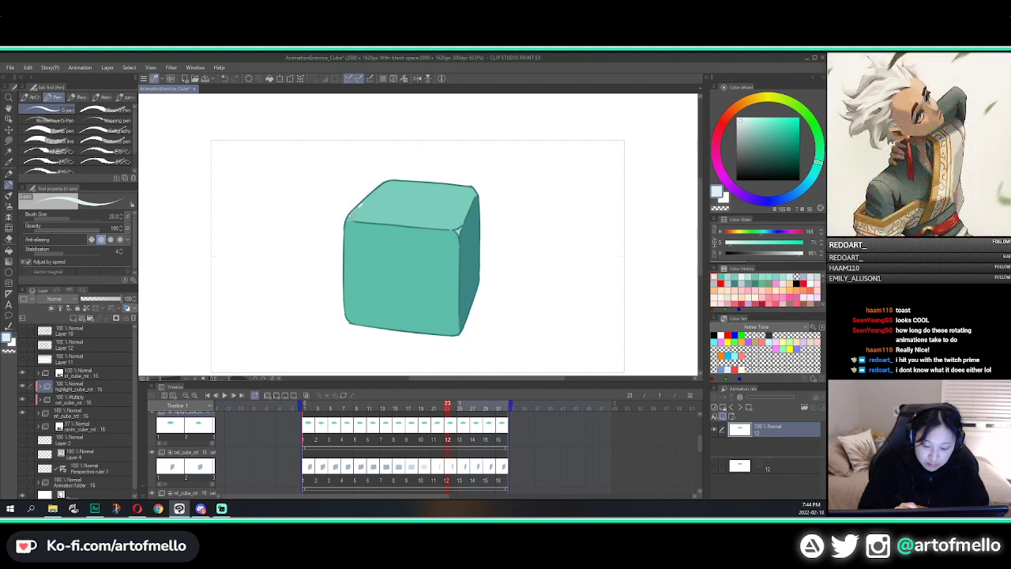
key(Left)
key(Right)
key(Right)
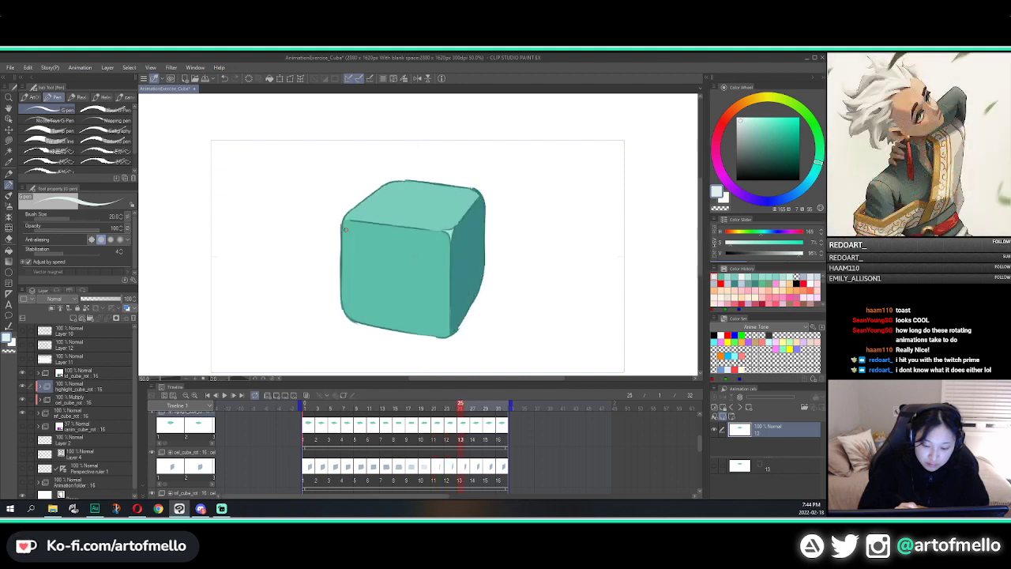
key(Left)
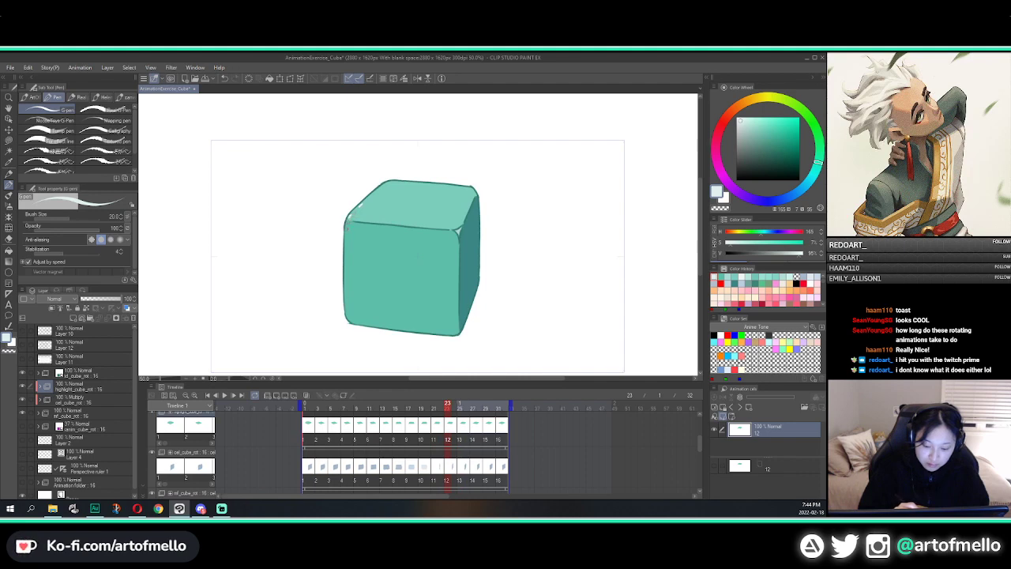
key(Right)
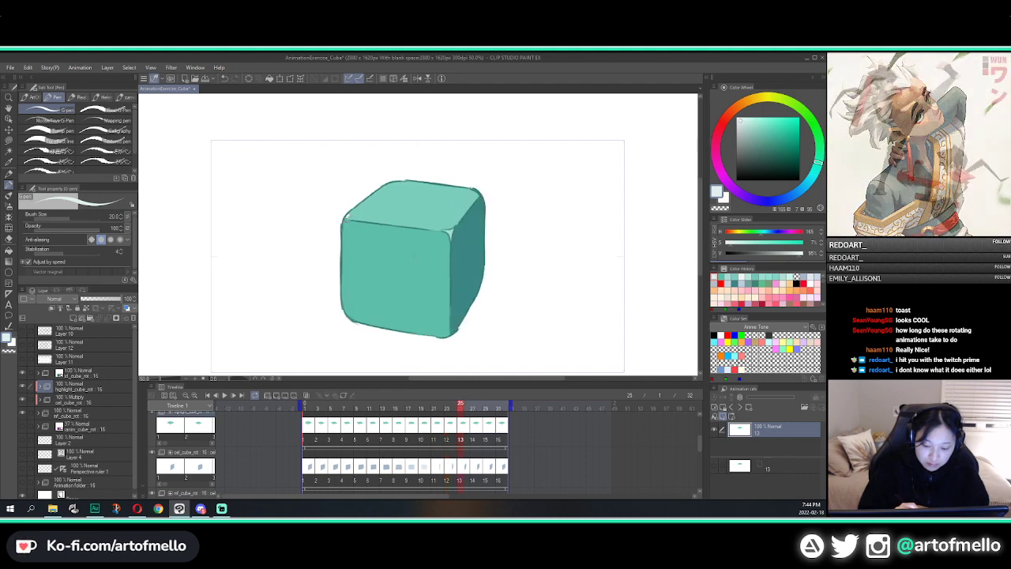
Draw the small near-white glint in the top face's left corner on cels 14, 15 and 16
key(Right)
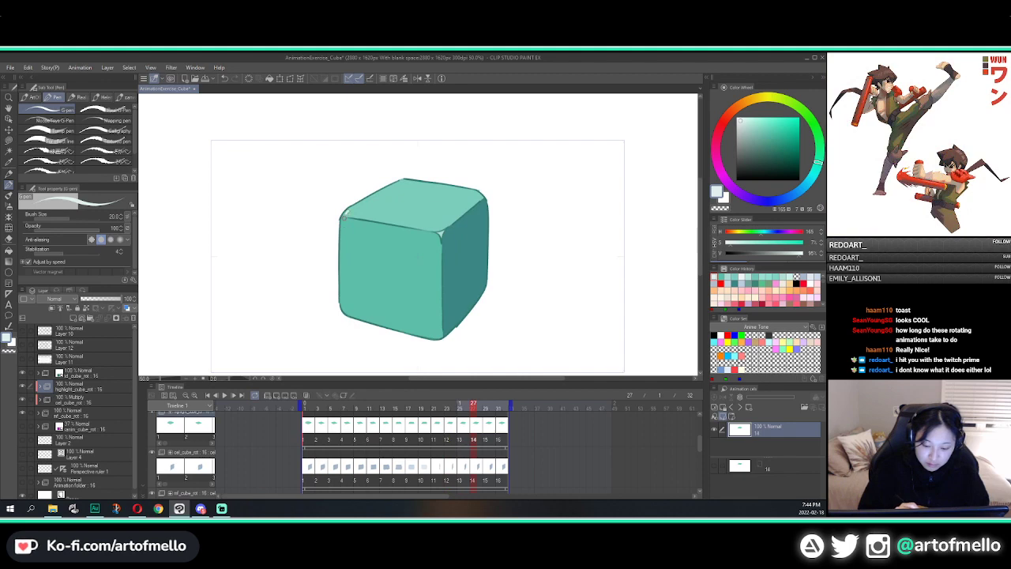
key(Right)
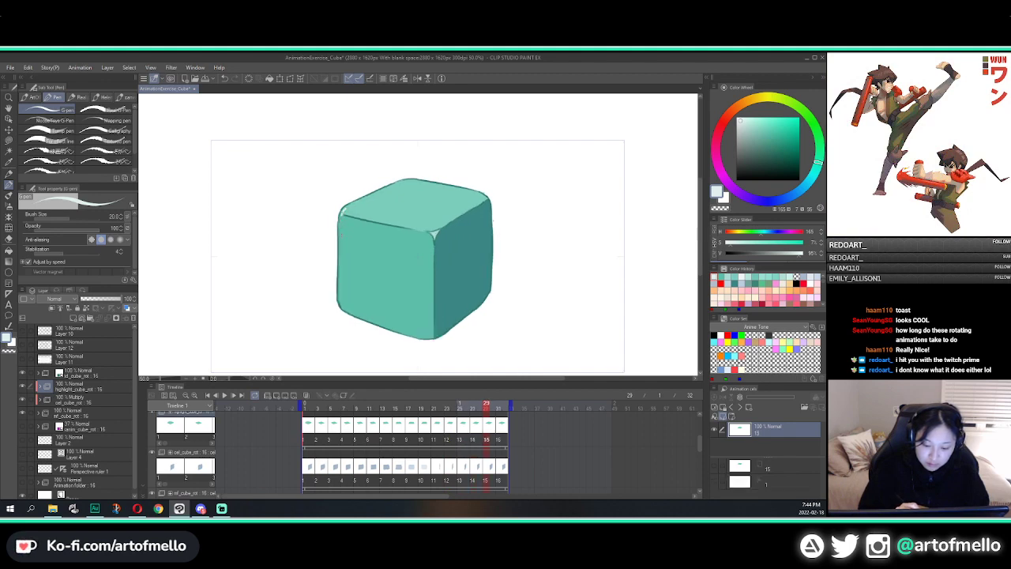
key(Right)
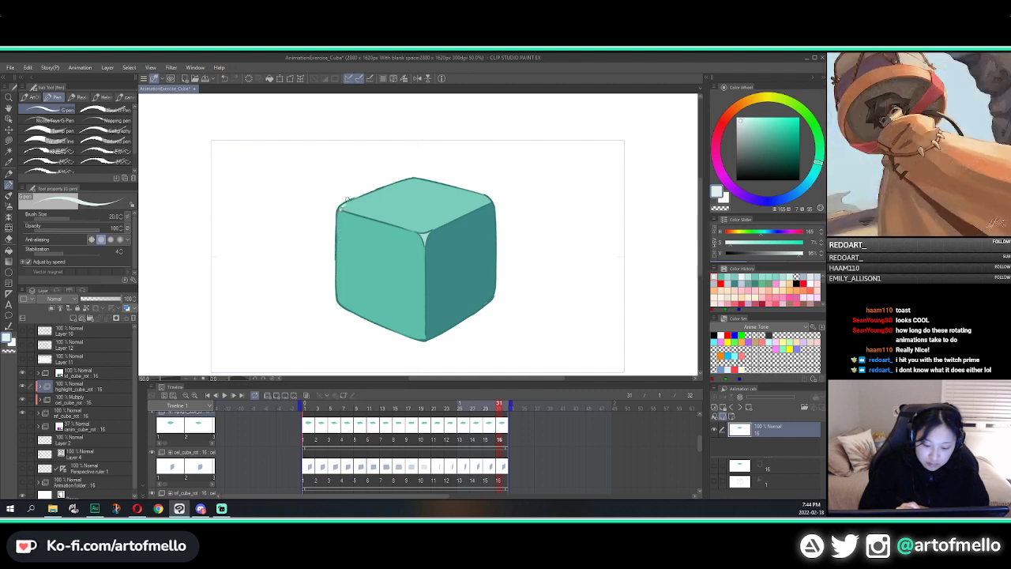
Play back the full cube rotation to check the motion of the finished highlights
key(Right)
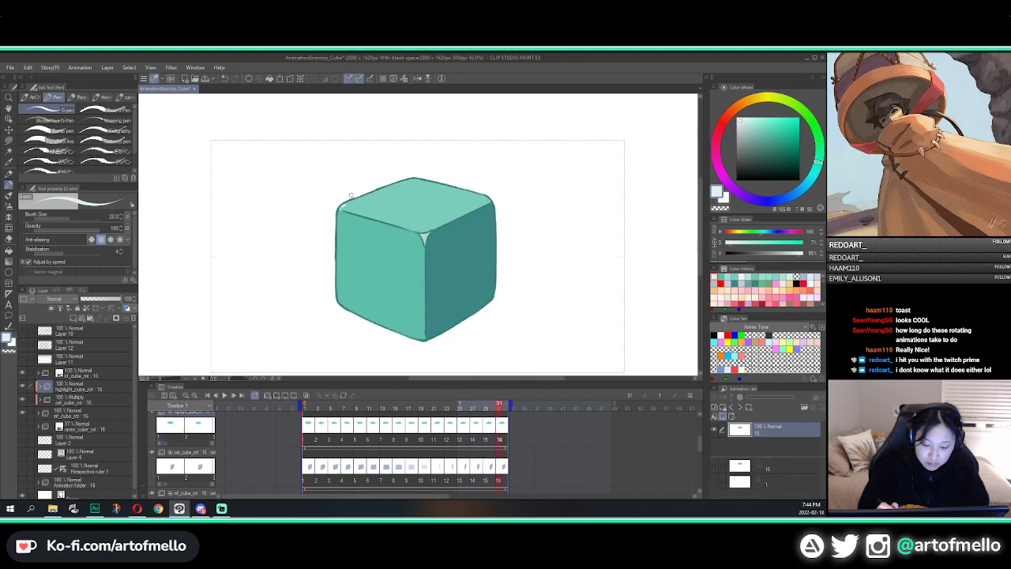
key(space)
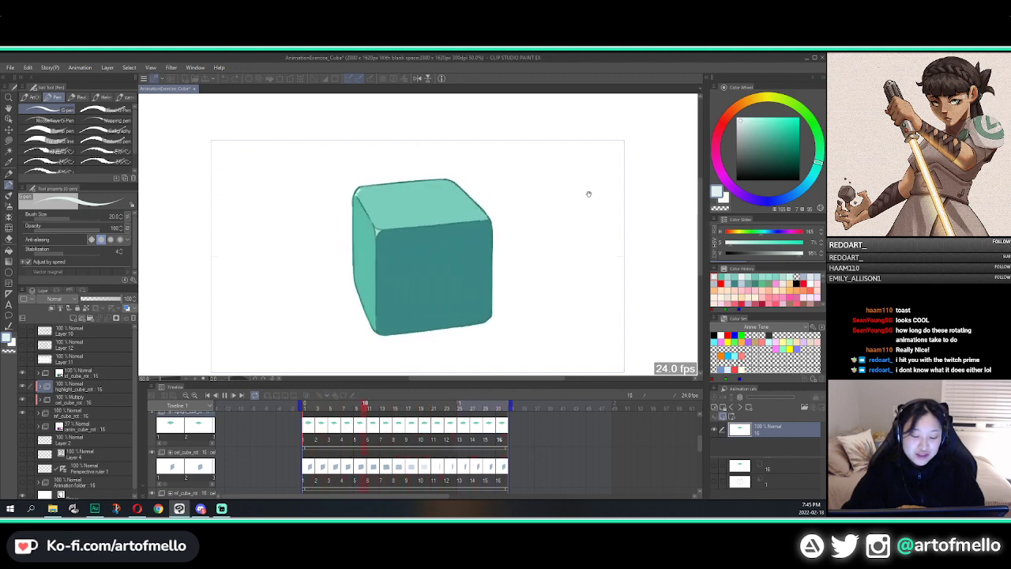
scroll(588, 194, down, 5)
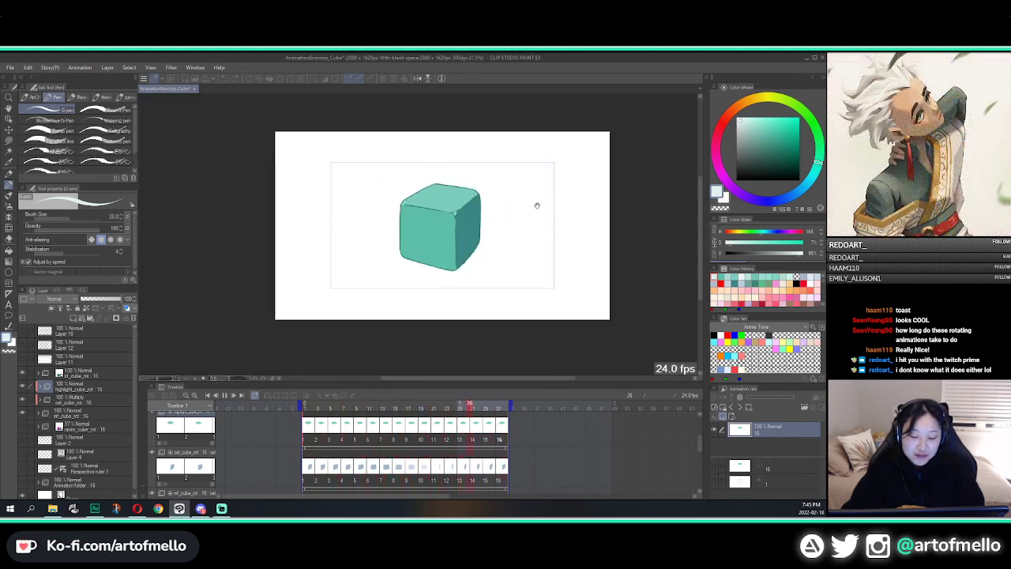
Examine the cube's highlights up close and from farther away while the rotation keeps looping
drag(534, 207, 514, 209)
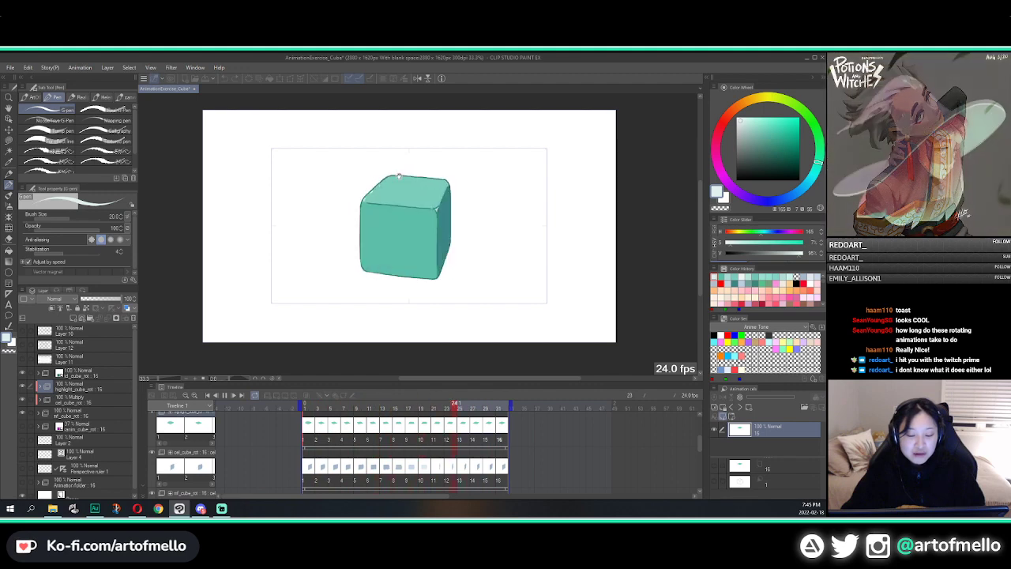
scroll(445, 190, up, 2)
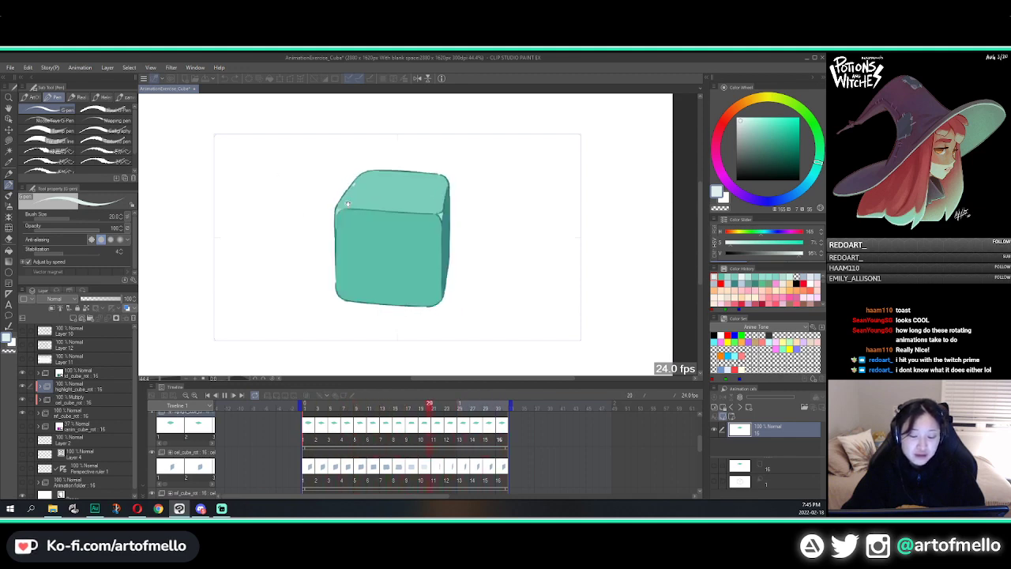
scroll(546, 204, down, 1)
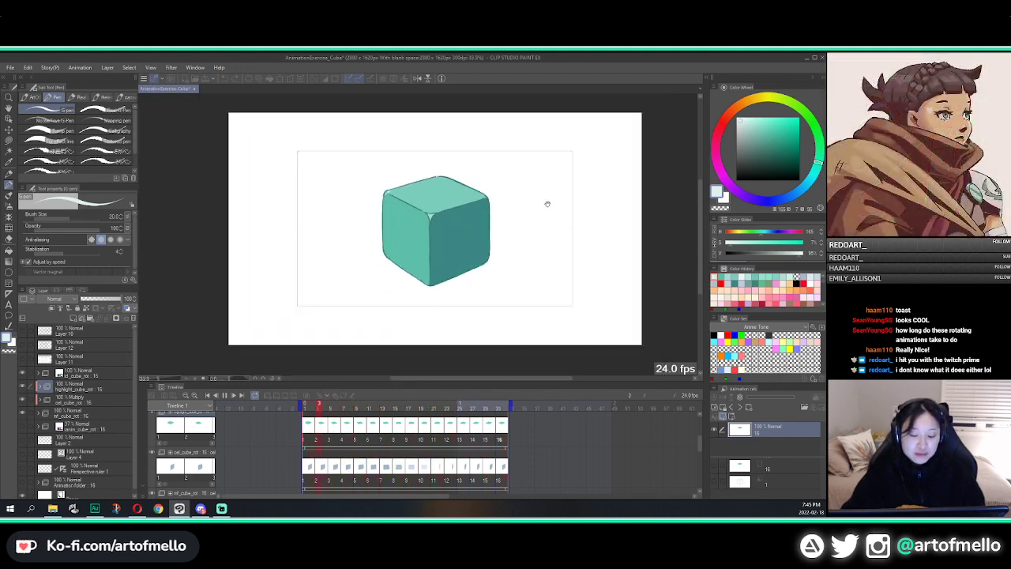
drag(547, 204, 515, 201)
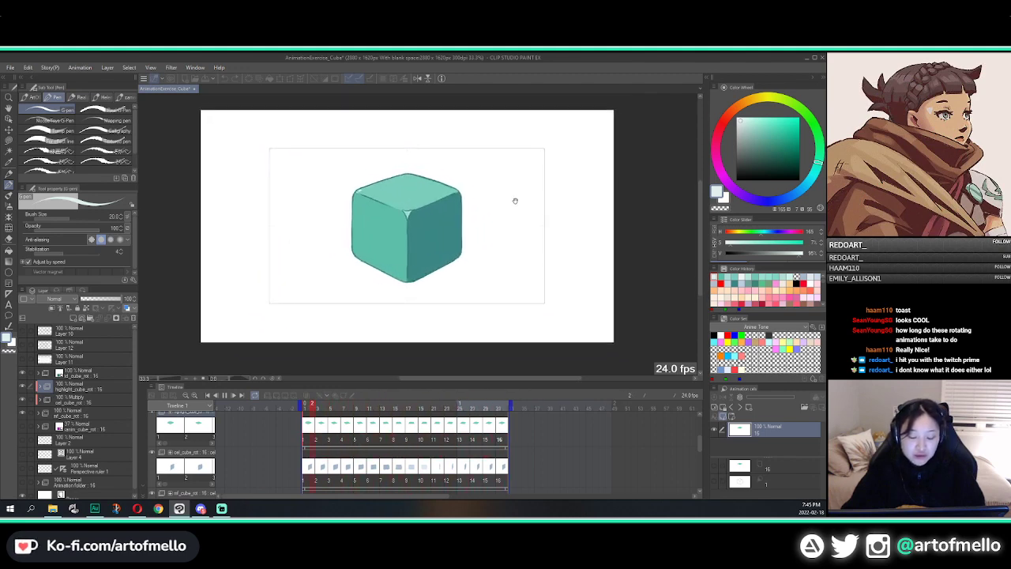
scroll(497, 208, up, 1)
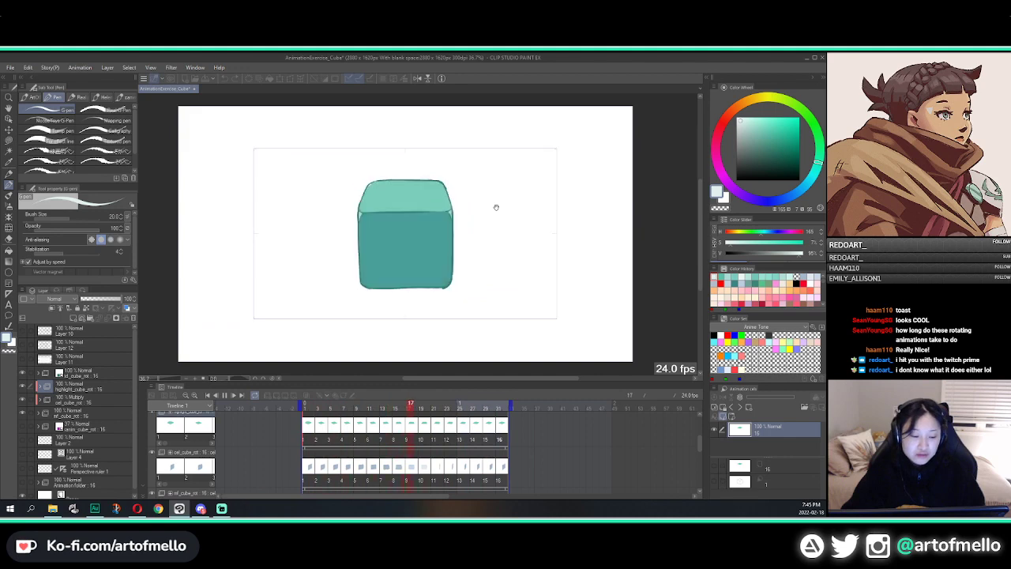
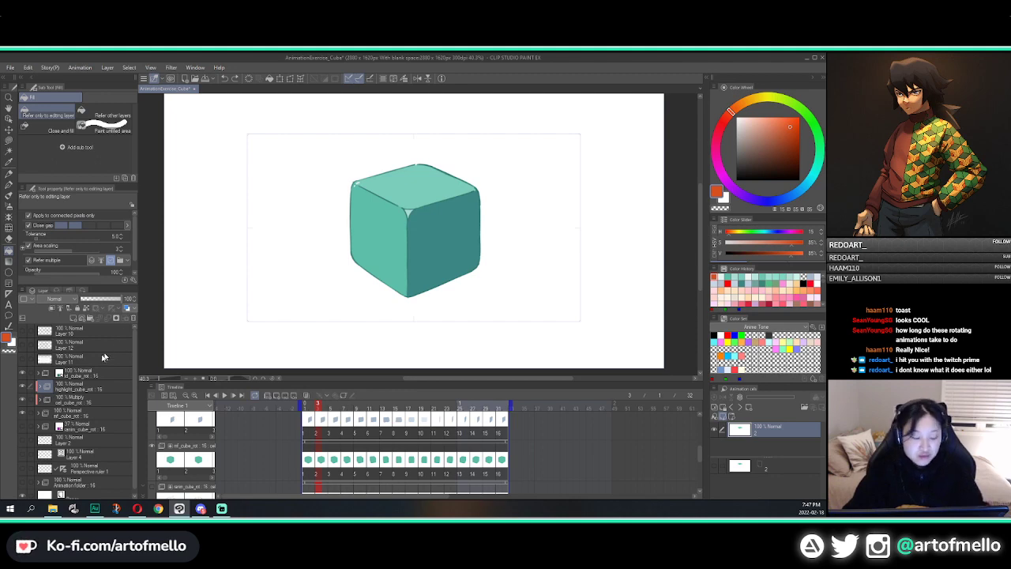
Add a Hue/Saturation/Luminosity correction layer above the cube folders, with hue -180 and increased saturation and luminosity, to recolour the cube pink
click(88, 372)
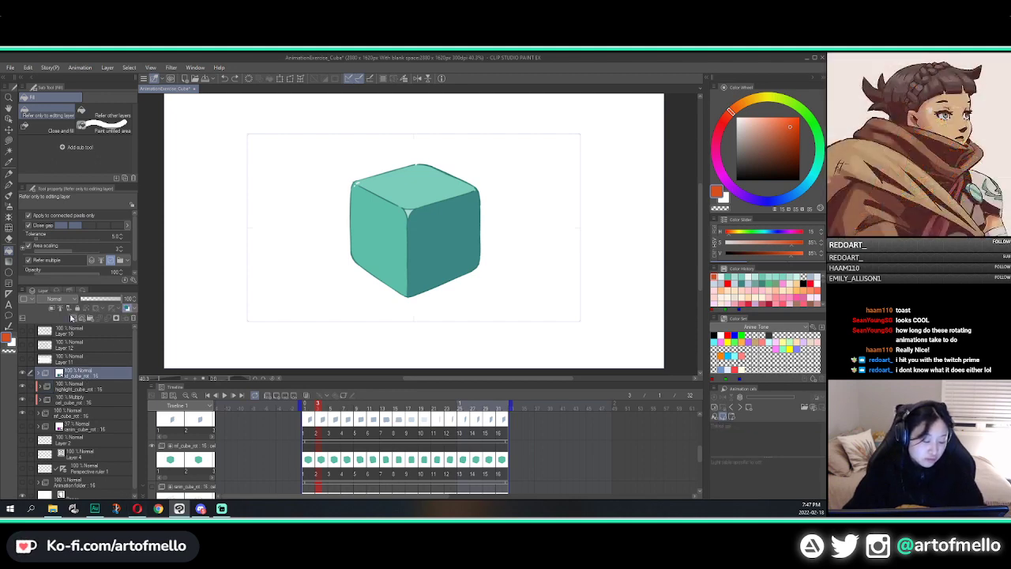
right_click(94, 367)
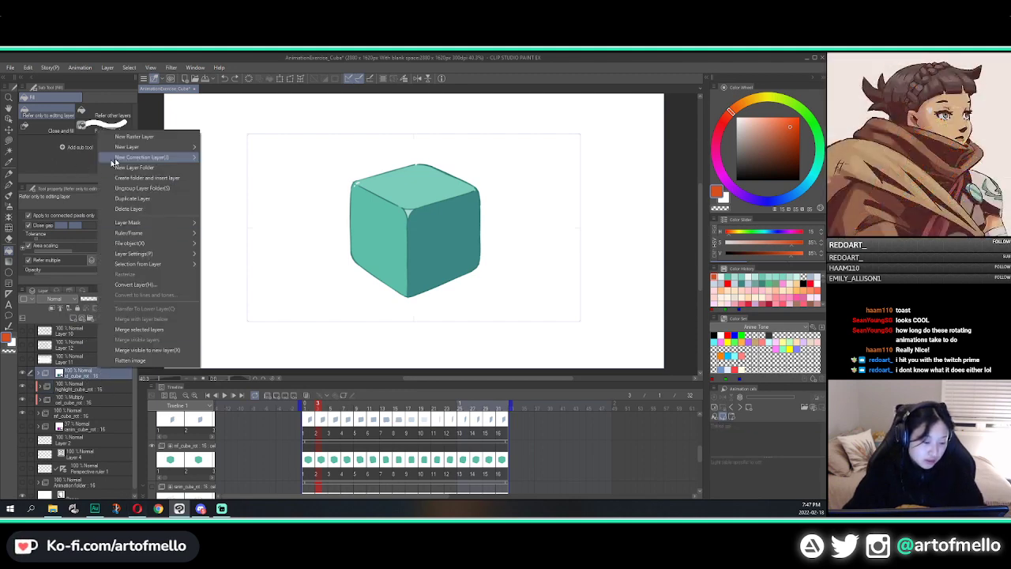
mouse_move(146, 159)
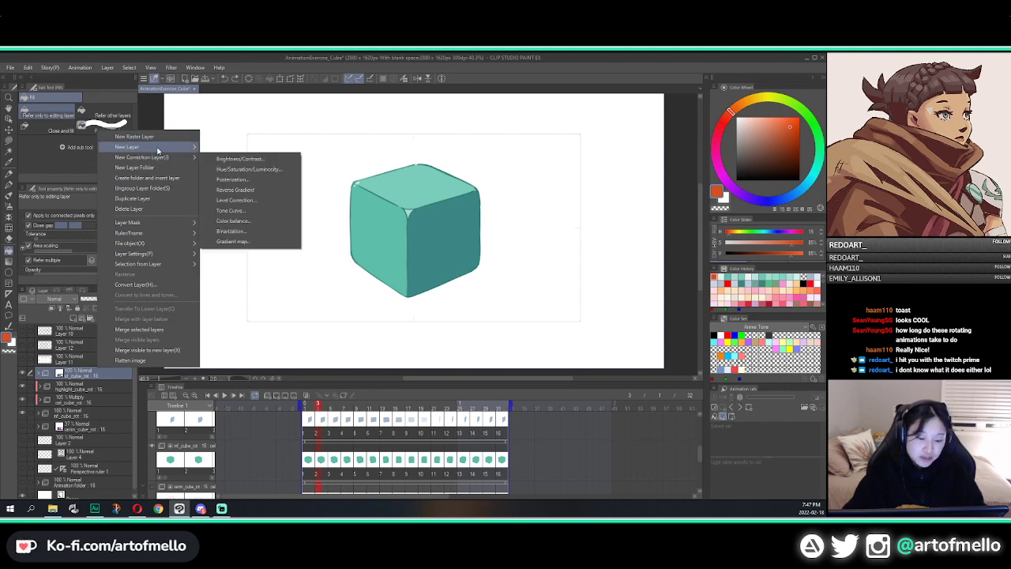
click(277, 171)
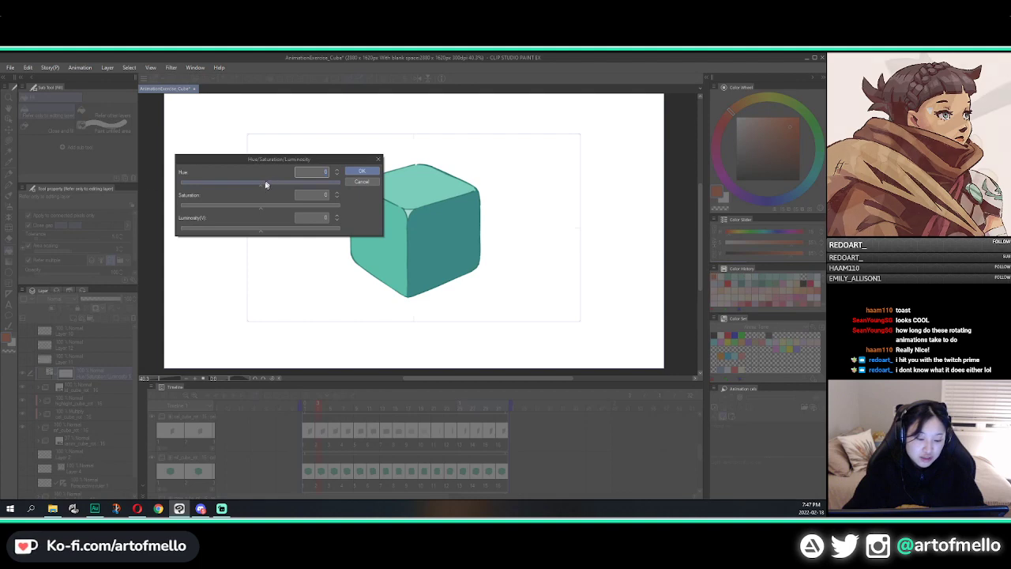
drag(266, 181, 187, 181)
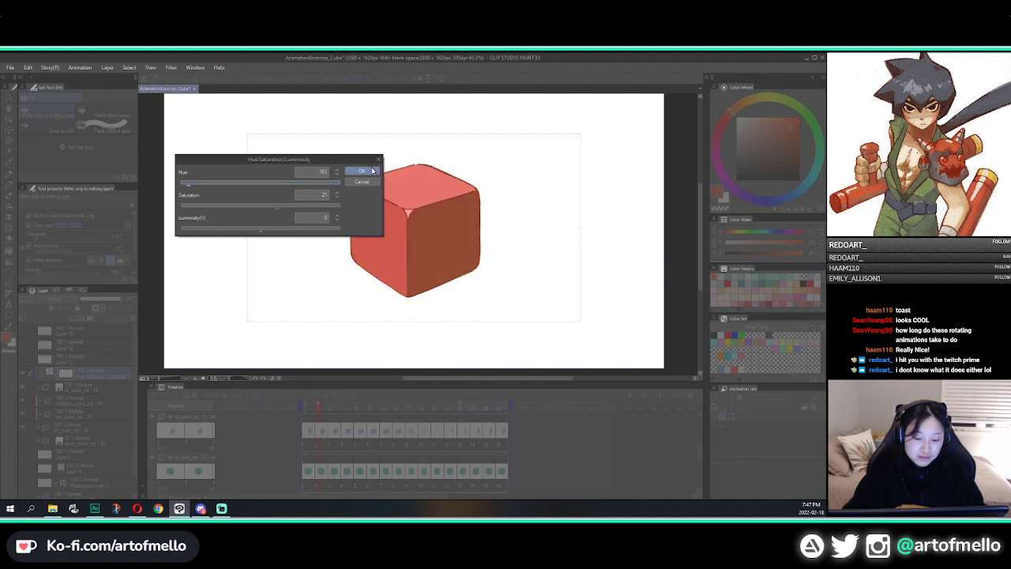
click(181, 184)
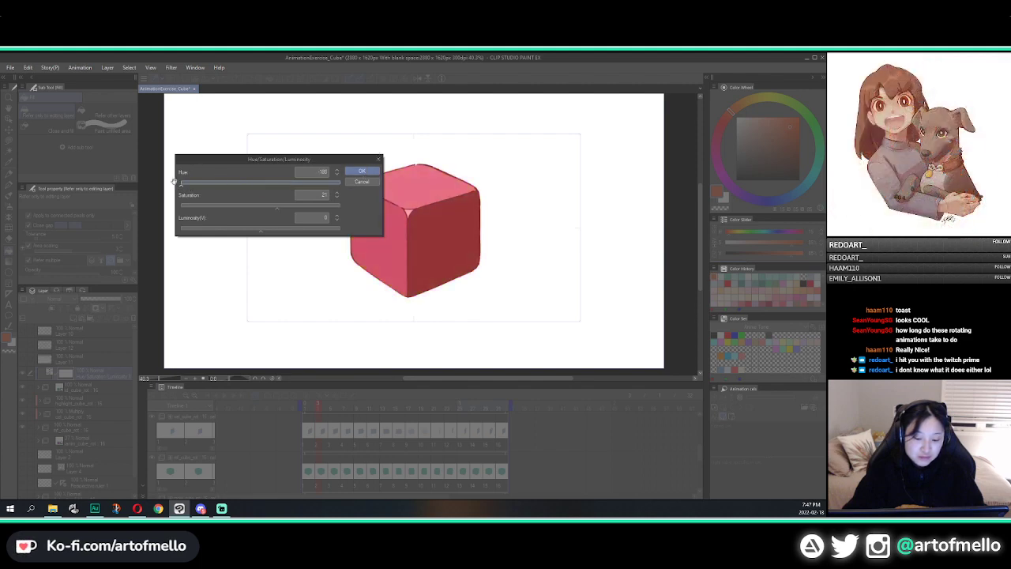
drag(277, 206, 270, 233)
click(361, 171)
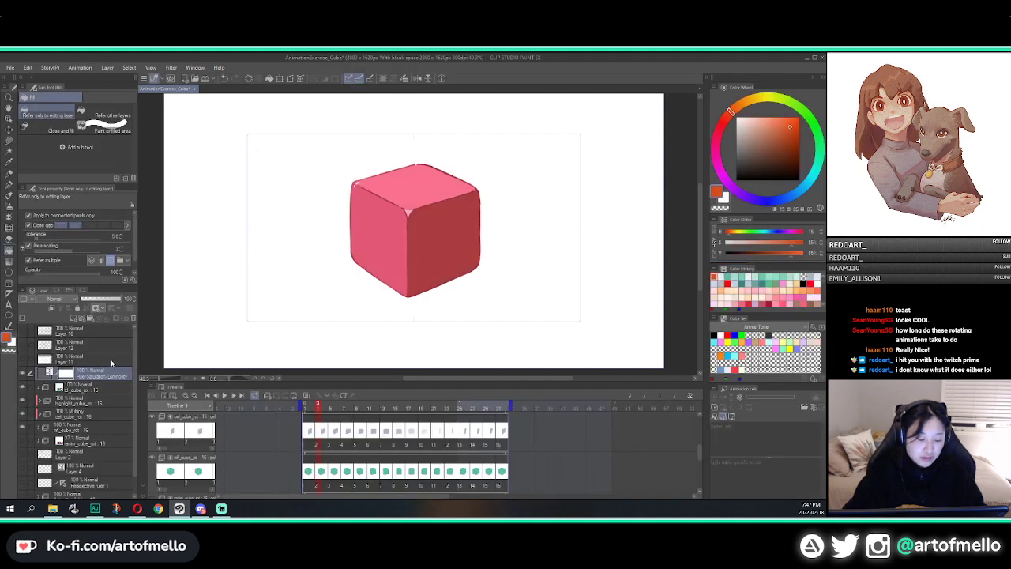
Compare the cube with the correction layer hidden and shown, and play back the recoloured rotation
click(22, 373)
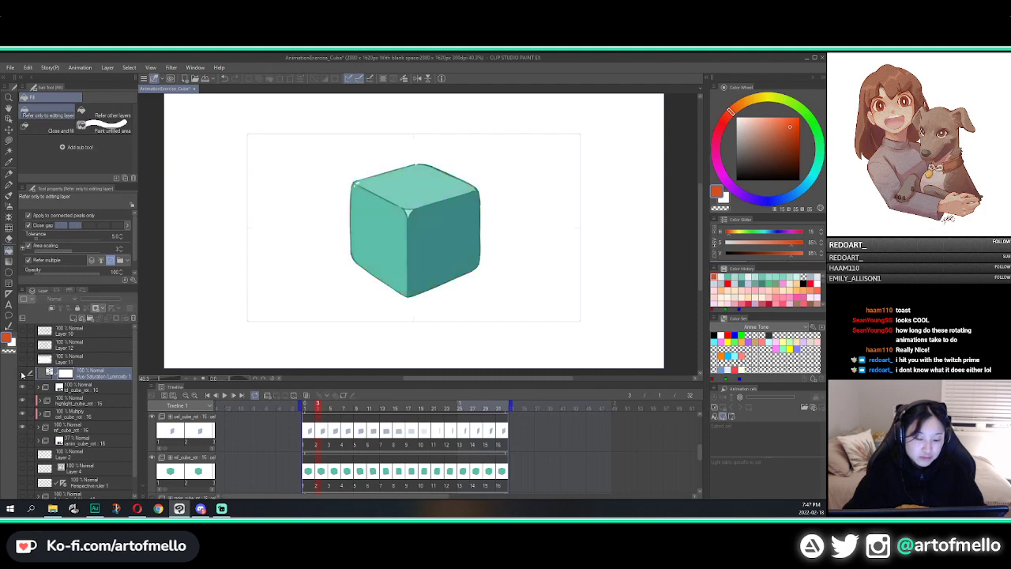
click(22, 373)
key(space)
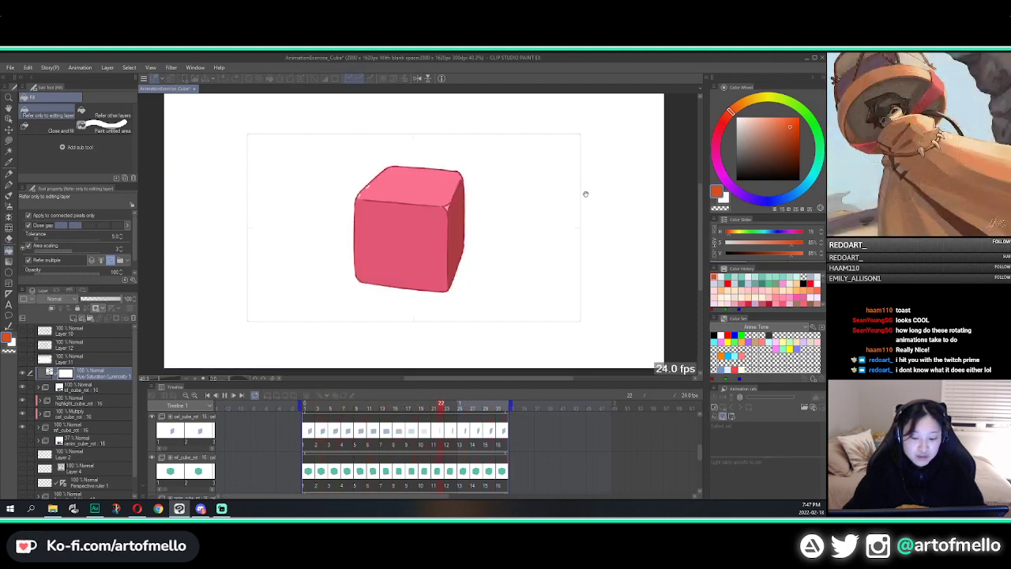
key(space)
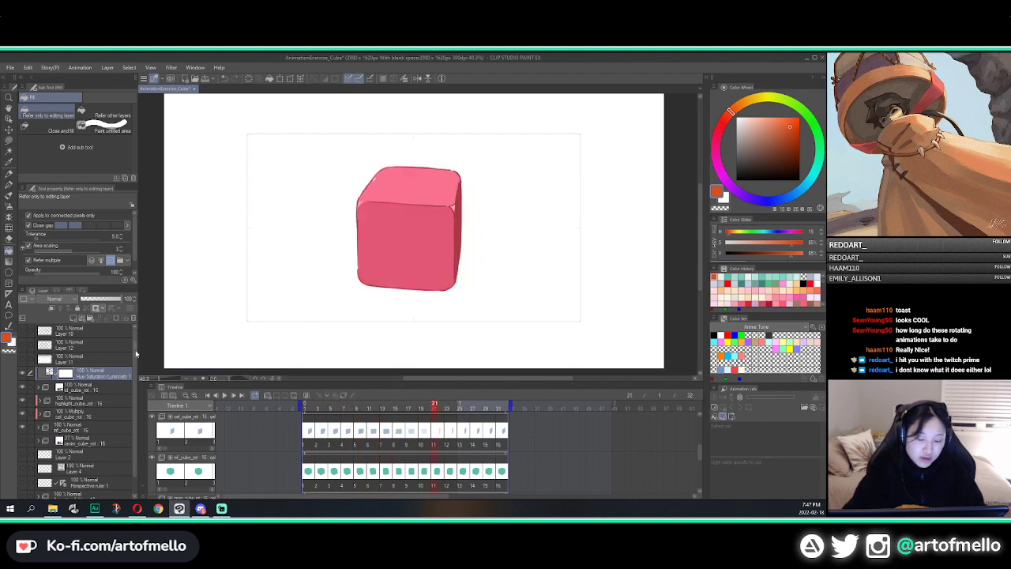
Try the correction layer directly below the Multiply shading folder, and undo the move to restore its place above the cube folders
drag(121, 376, 101, 414)
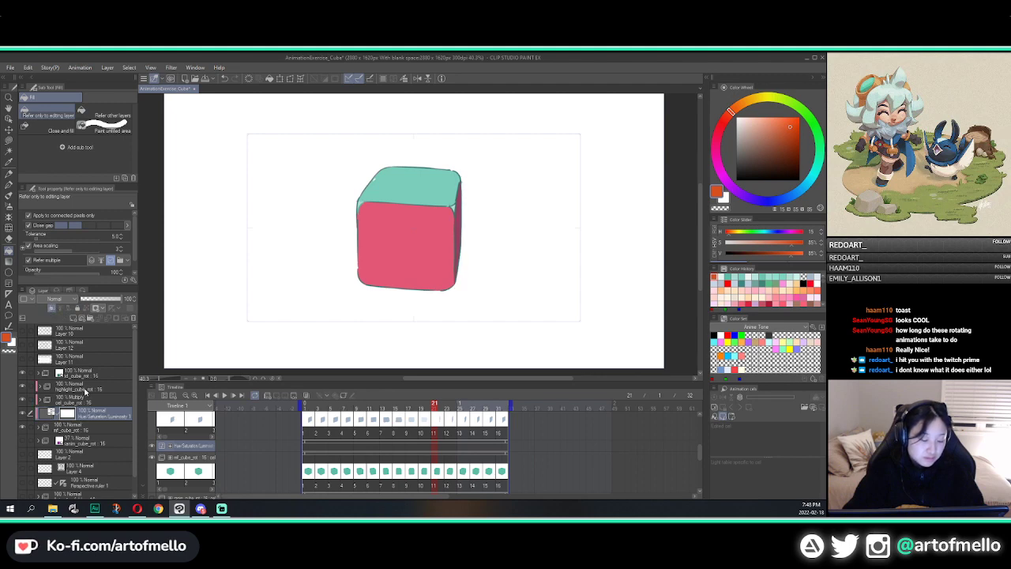
key(ctrl+z)
key(ctrl+z)
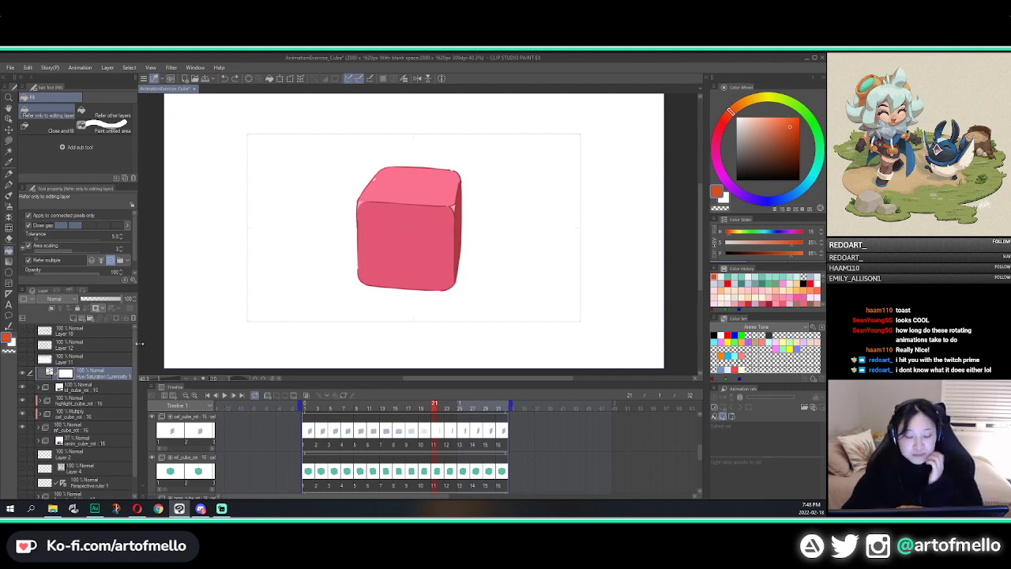
Play back the pink cube's rotation with the correction layer on top of all cube folders
key(Return)
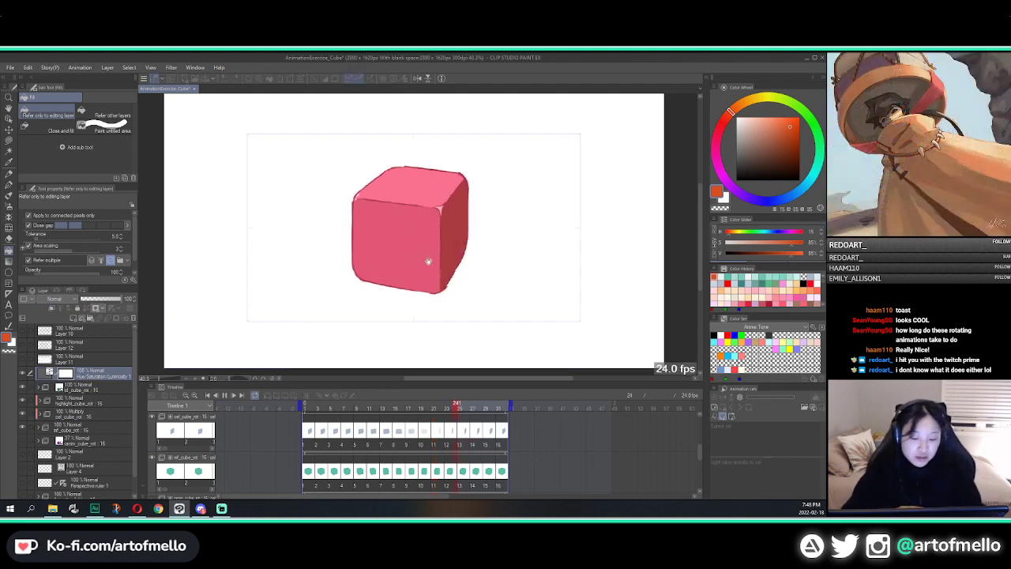